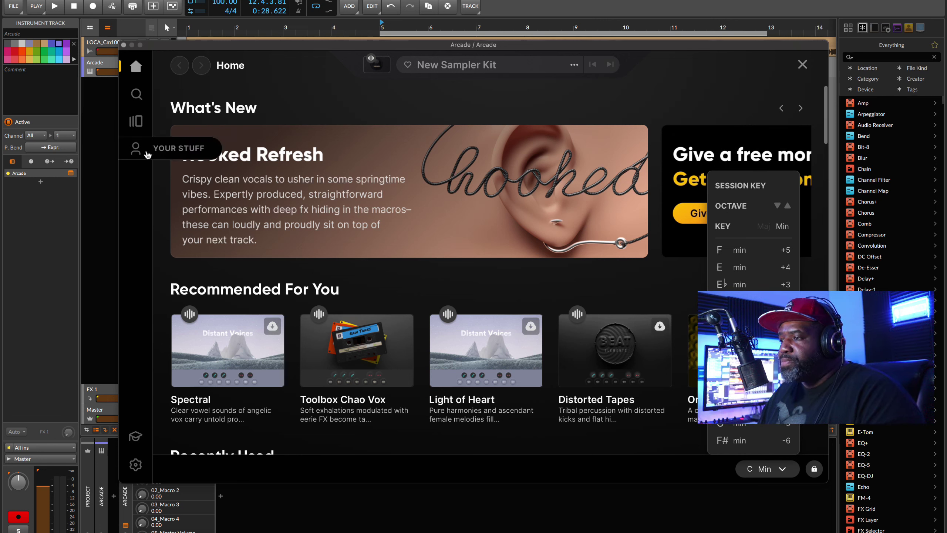
- Load the Sweet Memories sampler kit from the Downtime line in Arcade
mouse_move(365, 368)
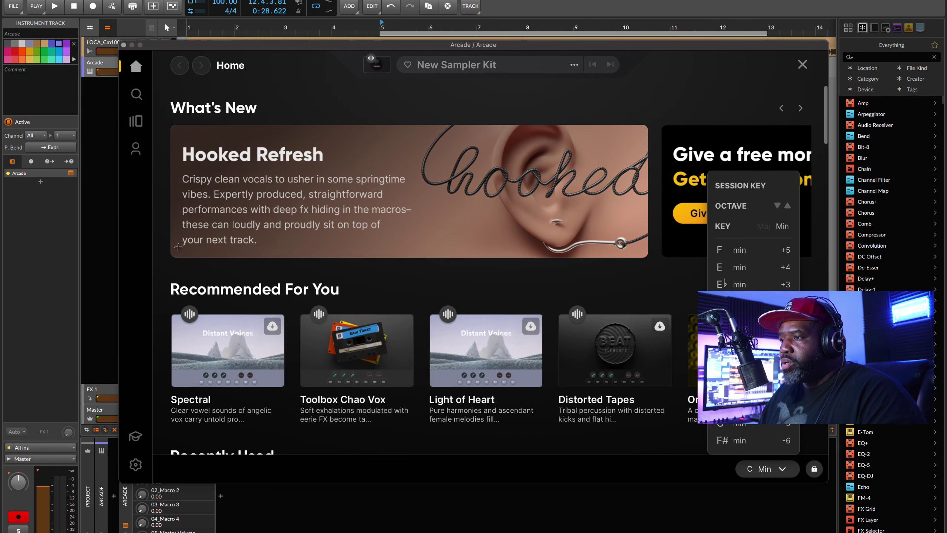
left_click(137, 122)
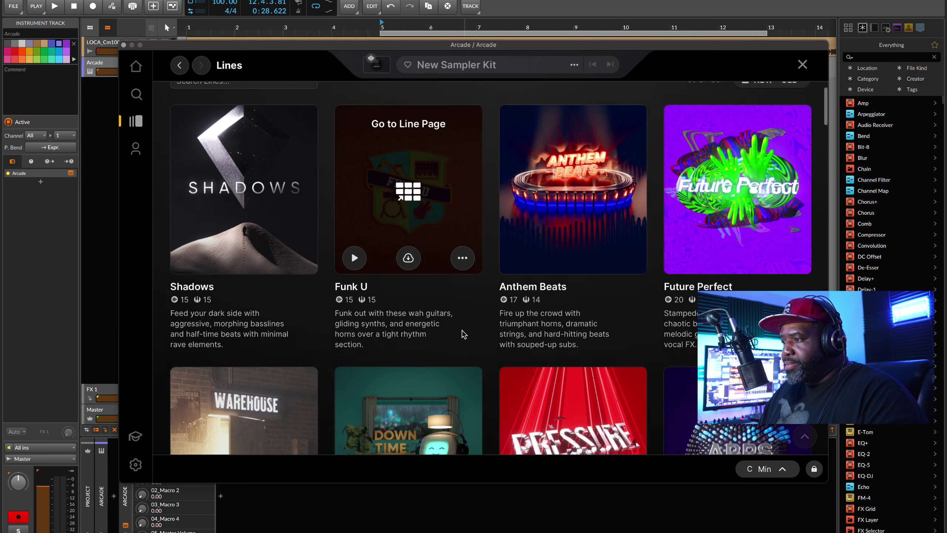
scroll(461, 332, "down", 3)
left_click(456, 346)
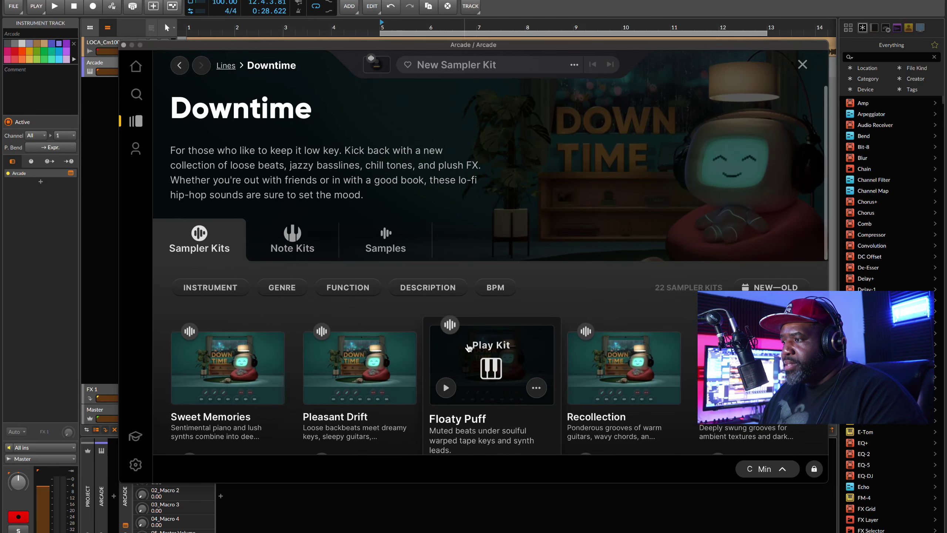
scroll(469, 347, "down", 3)
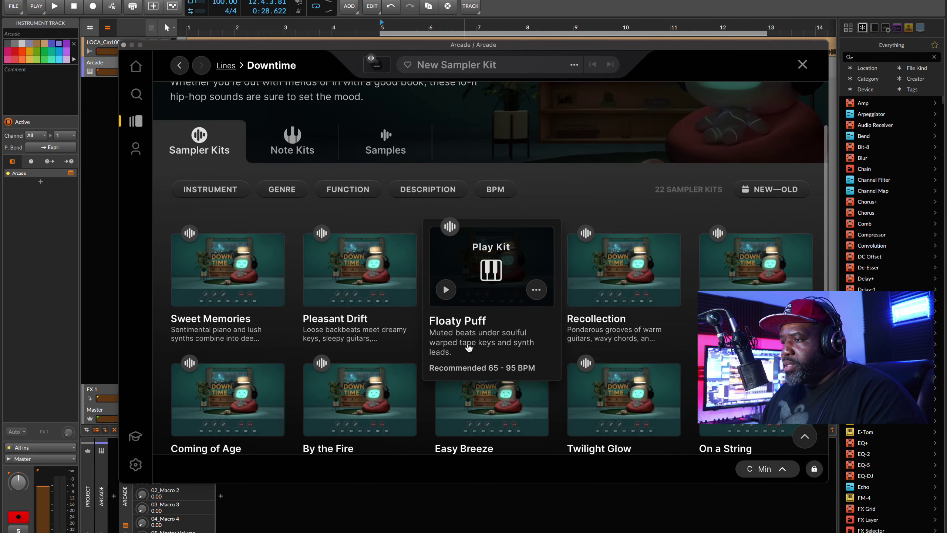
left_click(225, 270)
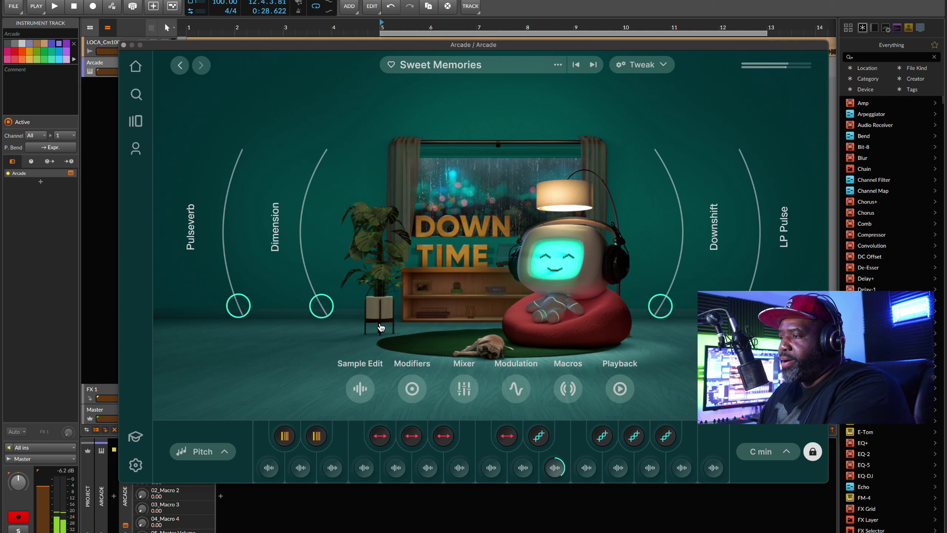
- Reverse the Faithful Rev Synth Full Melody sample in Sample Edit and audition it against the song
left_click(358, 389)
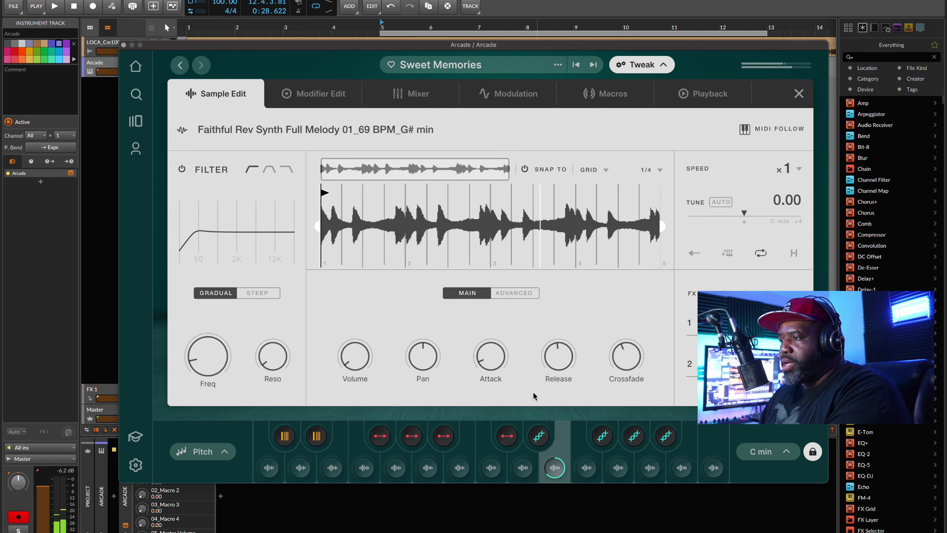
left_click(695, 255)
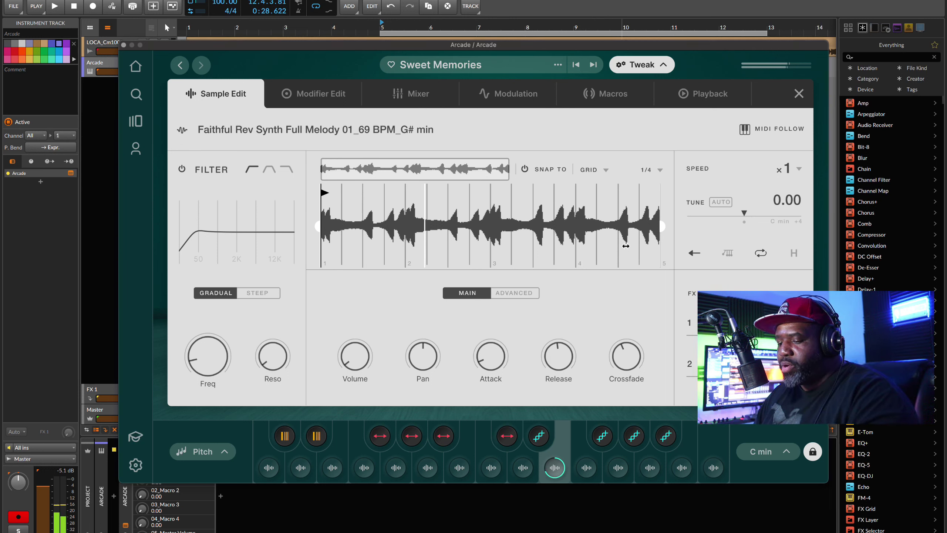
key("space")
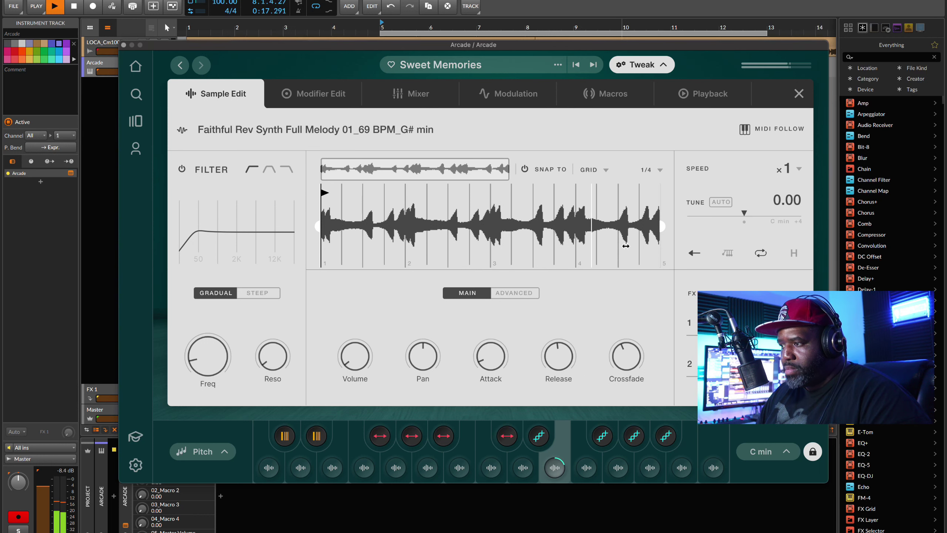
key("space")
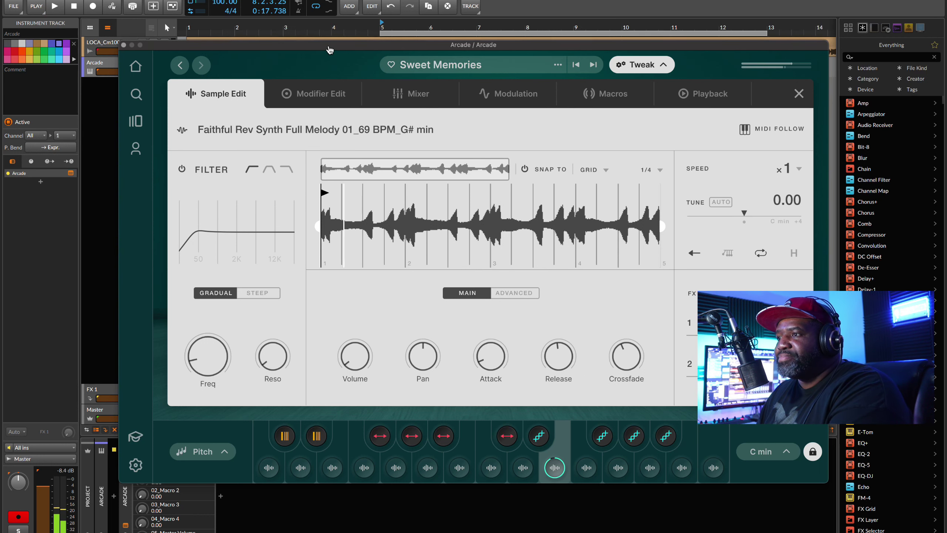
- Uncover the vocal track and lower its volume to about -10.2 dB
left_click_drag(330, 49, 329, 66)
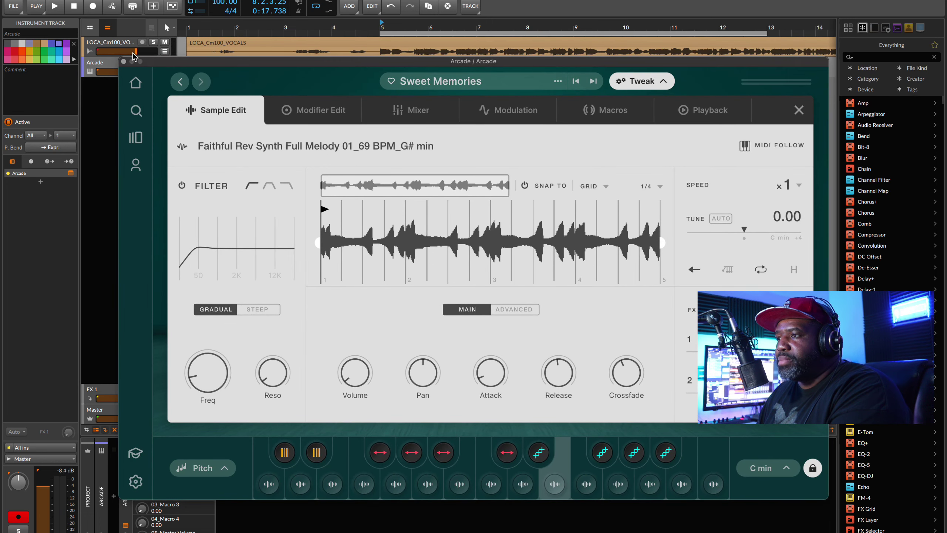
left_click(134, 52)
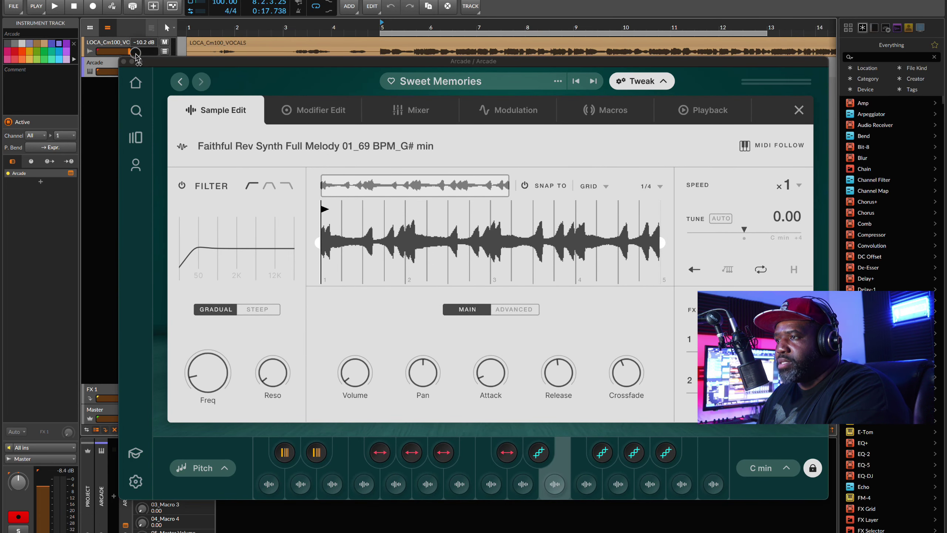
left_click_drag(136, 58, 130, 56)
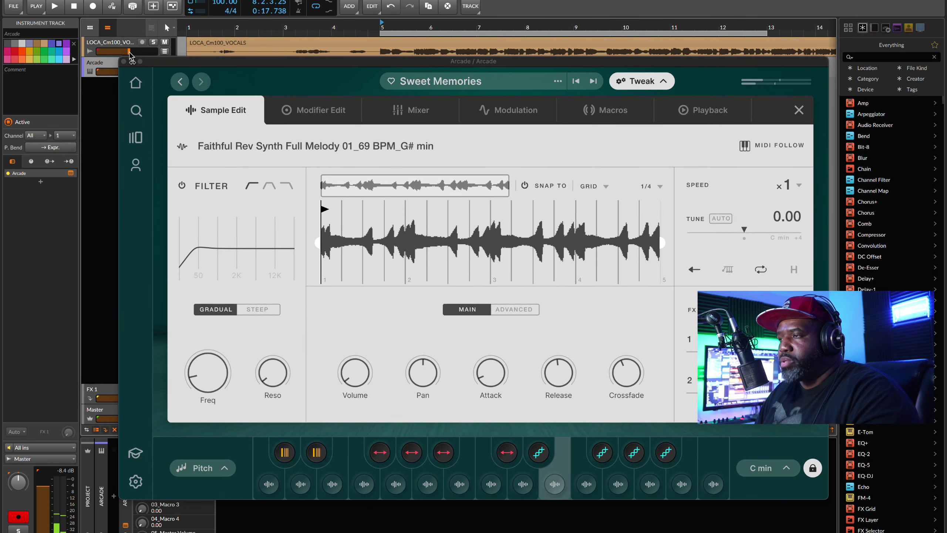
- Record the reversed sample over the eight-bar loop starting at bar 5 on the Arcade track, and close the plugin window
key("F9")
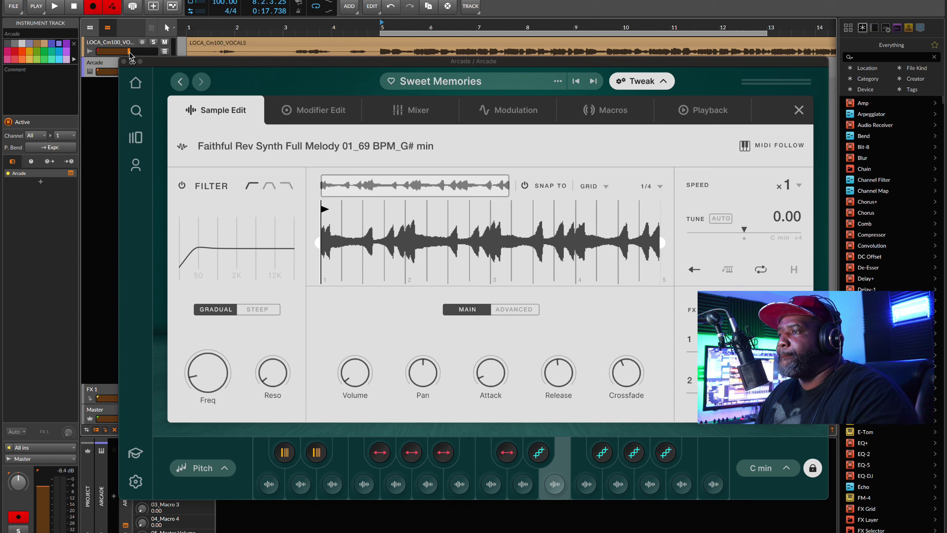
key("space")
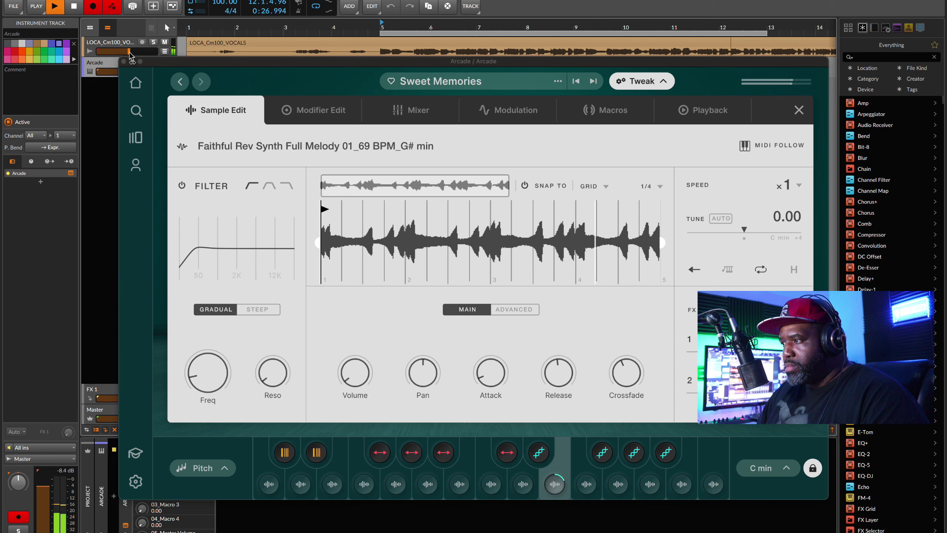
key("space")
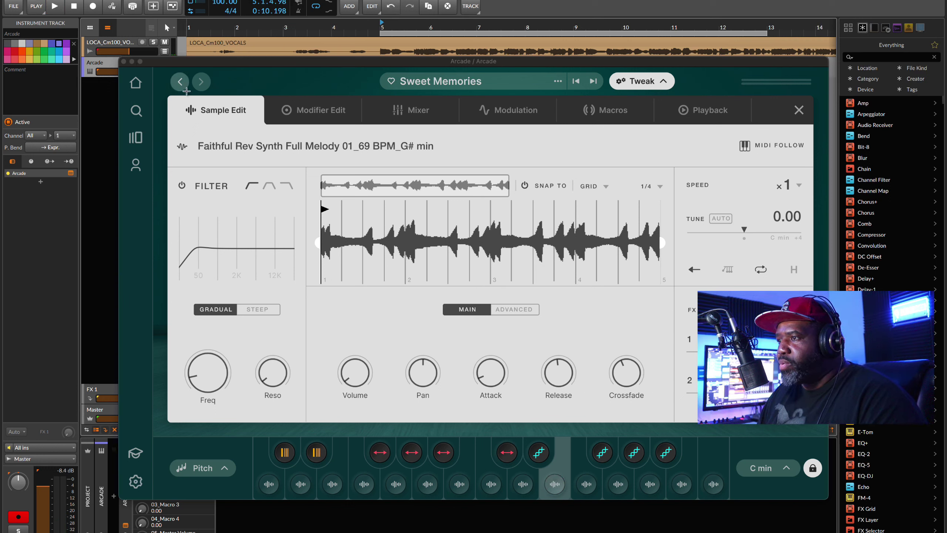
left_click(123, 62)
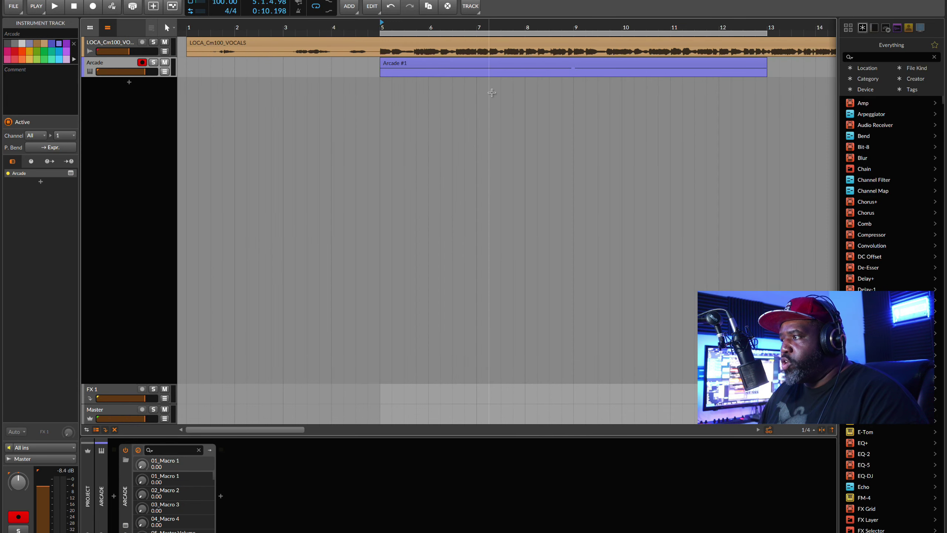
- Play back the recorded clip and reopen Arcade on the kit's main view with the macro sliders
key("space")
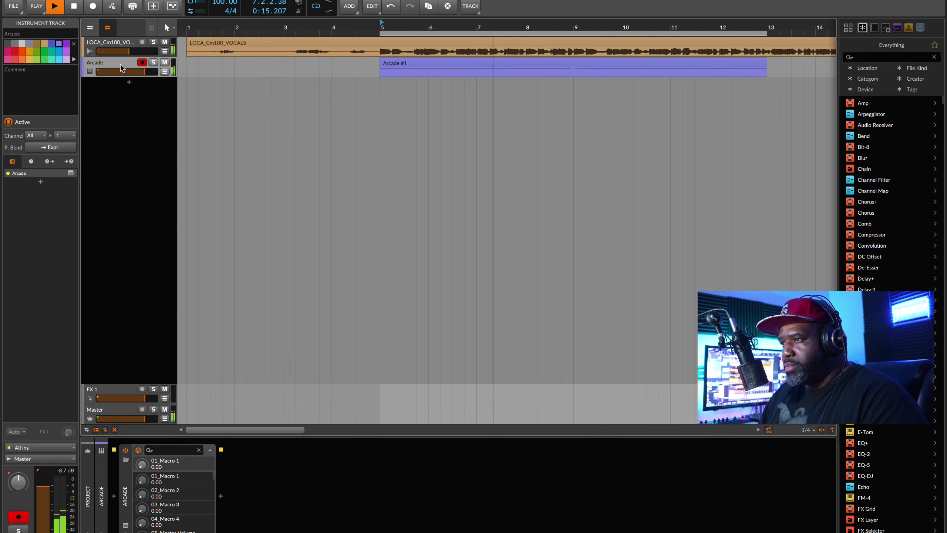
left_click(125, 525)
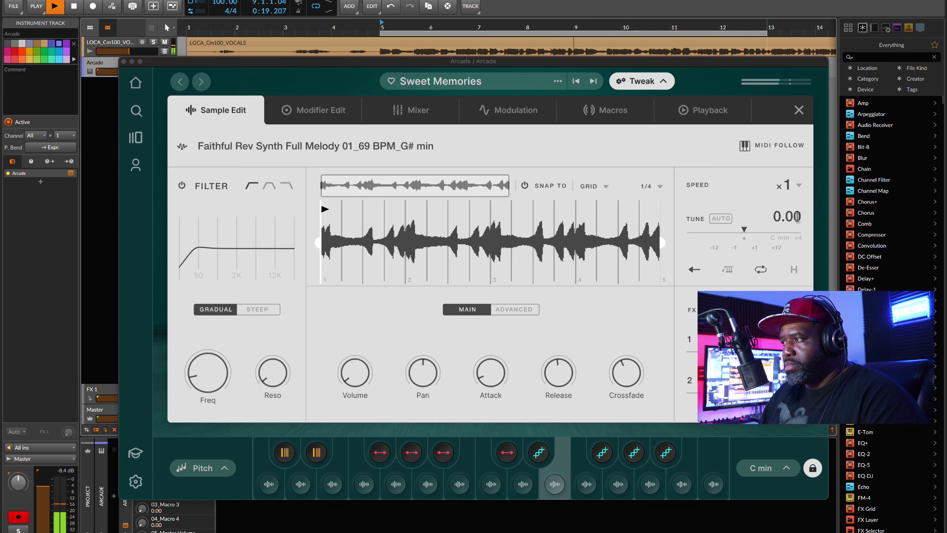
left_click(798, 110)
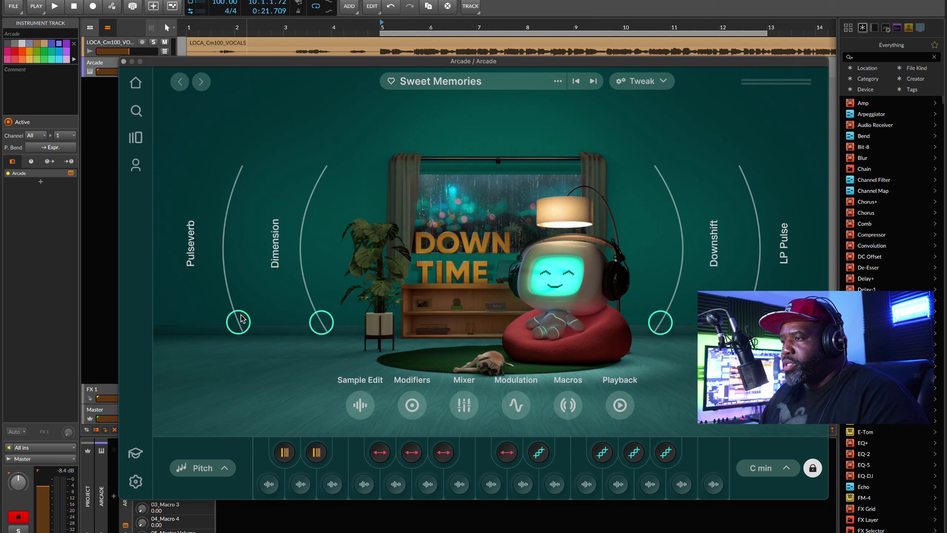
- Replay the loop, try the Pulseverb macro and raise the Dimension macro to about a third
key("space")
mouse_move(240, 319)
left_mouse_down()
mouse_move(246, 224)
mouse_move(240, 321)
left_mouse_up()
key("space")
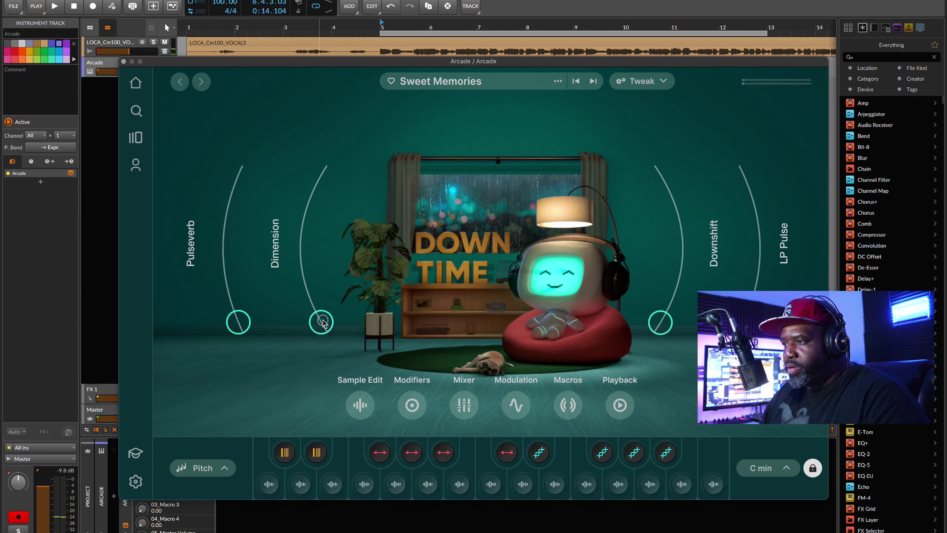
key("space")
left_click_drag(323, 323, 308, 274)
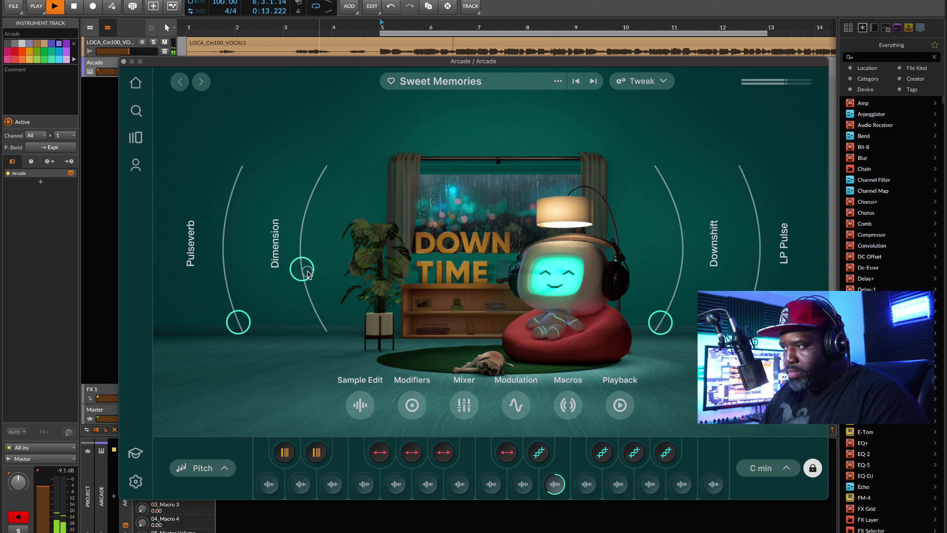
- Set the Downshift macro to 0.41 and the Dimension macro to 0.23 while the loop plays
left_click_drag(673, 327, 695, 253)
mouse_move(741, 327)
left_mouse_down()
mouse_move(758, 221)
mouse_move(742, 326)
left_mouse_up()
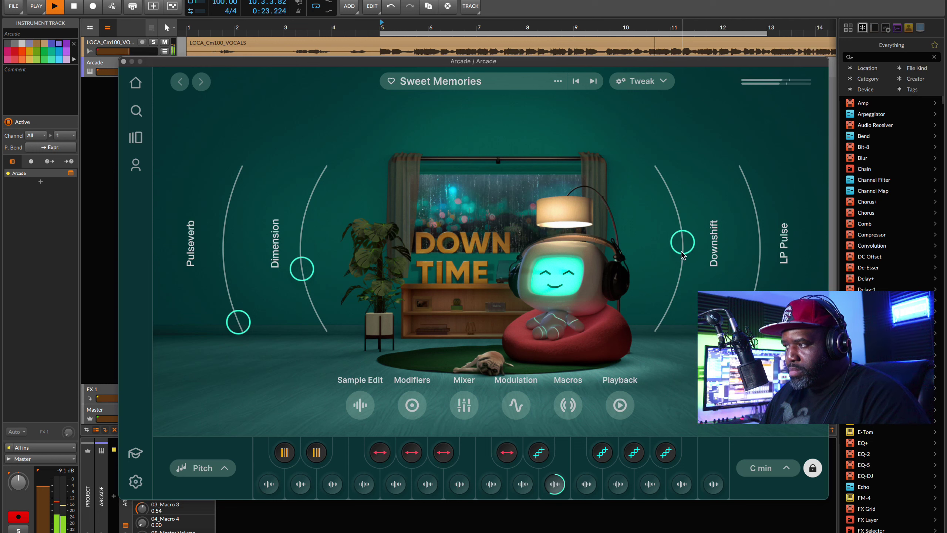
left_click_drag(681, 255, 682, 265)
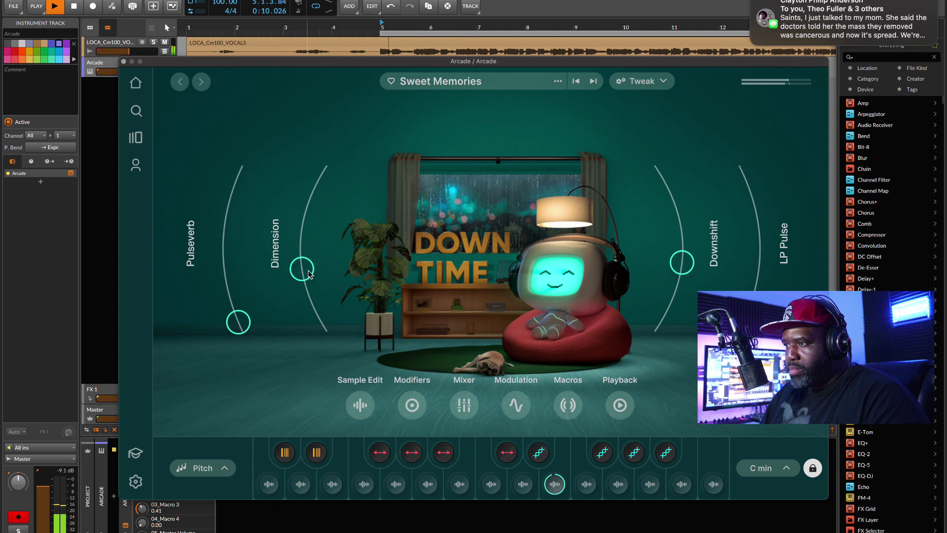
left_click_drag(309, 275, 307, 290)
key("space")
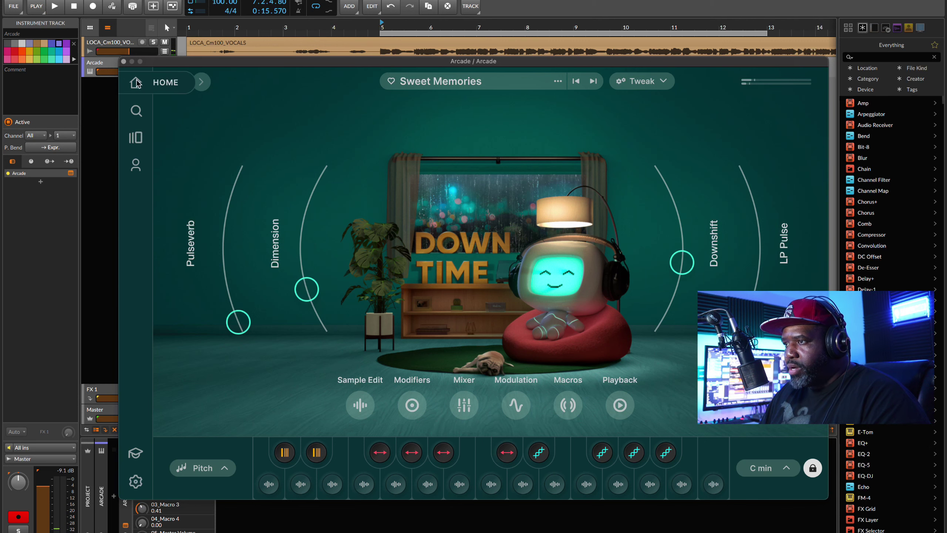
- Close Arcade and bounce the recorded clip on the Arcade track to audio in place
left_click(123, 61)
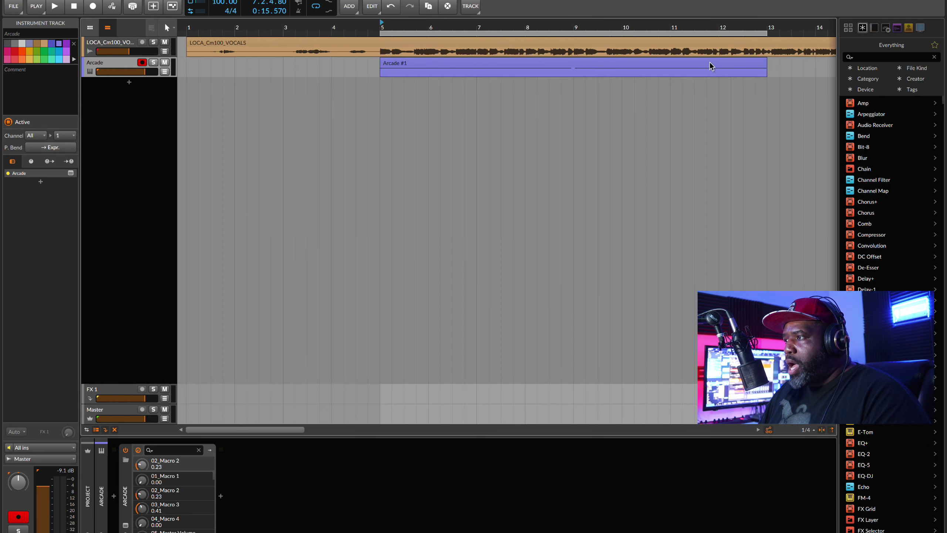
left_click(649, 59)
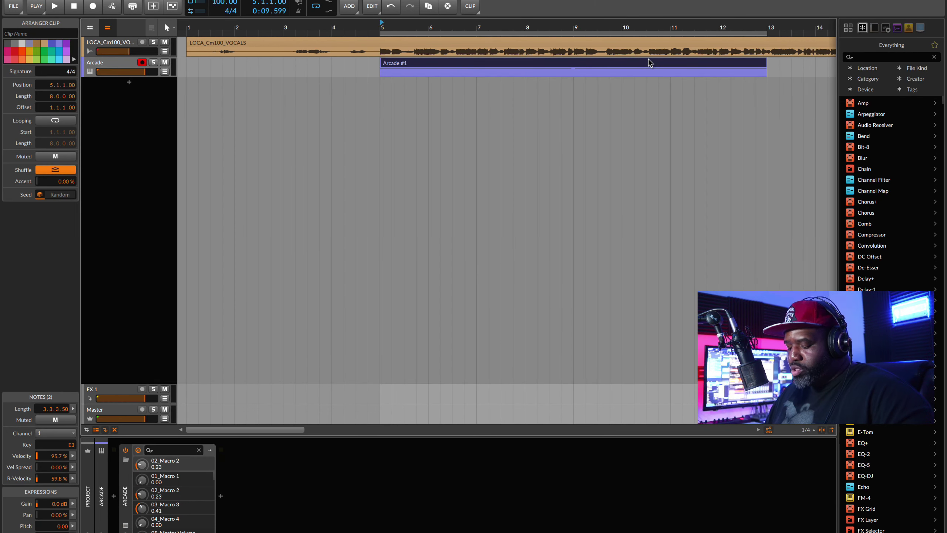
key("ctrl+b")
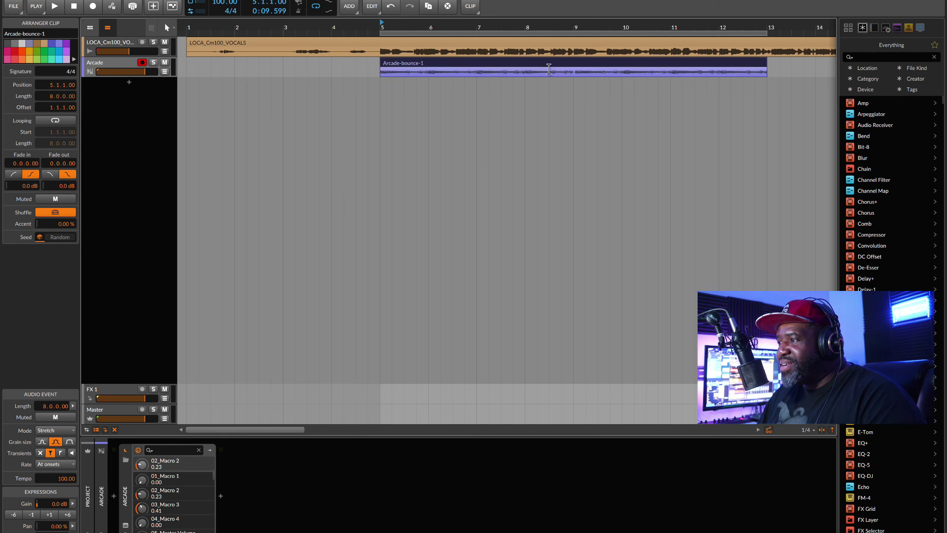
- Raise the bounced clip's gain to +10.7 dB and lower the Arcade track's volume slightly during playback
left_click_drag(547, 66, 549, 59)
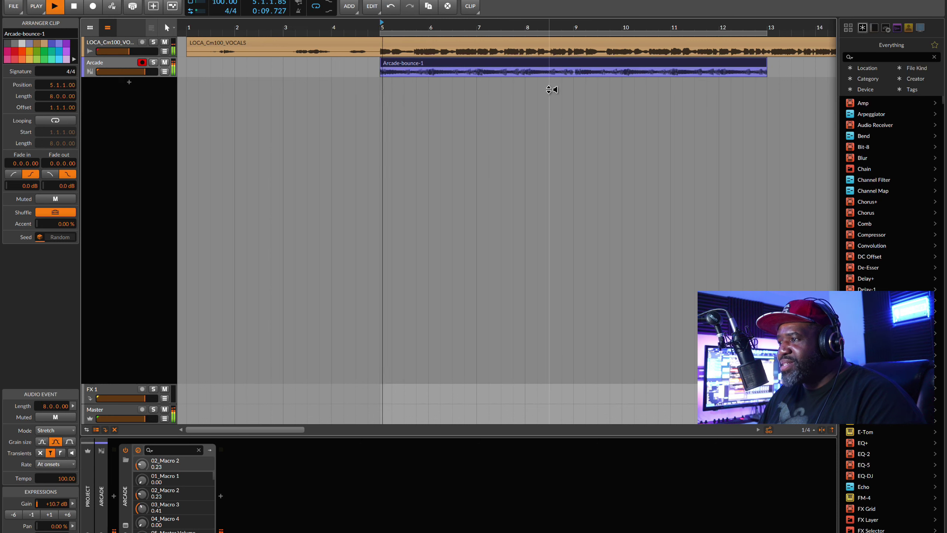
key("space")
mouse_move(144, 71)
left_mouse_down()
mouse_move(129, 72)
mouse_move(144, 71)
left_mouse_up()
left_click(142, 62)
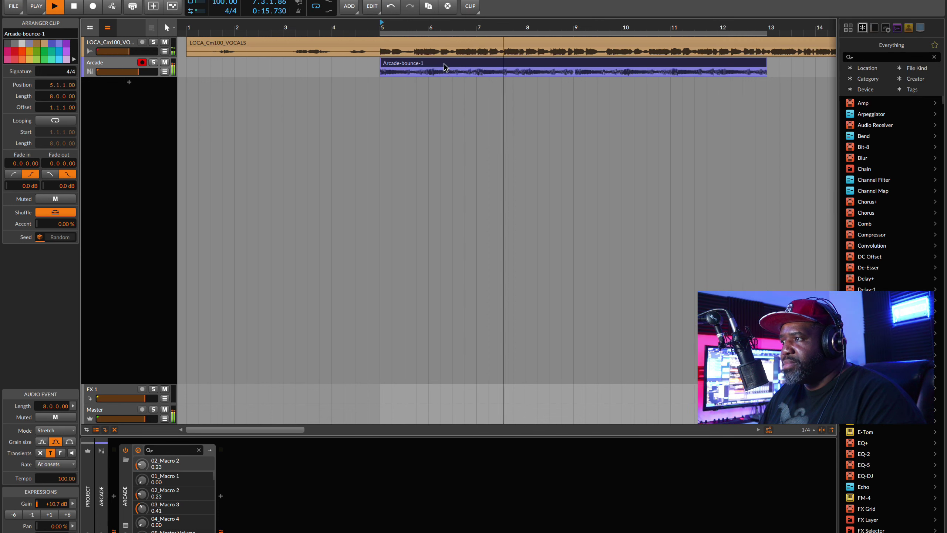
- Move the bounced clip onto a new track below the Arcade track, keeping its start at bar 5
left_click_drag(443, 68, 440, 91)
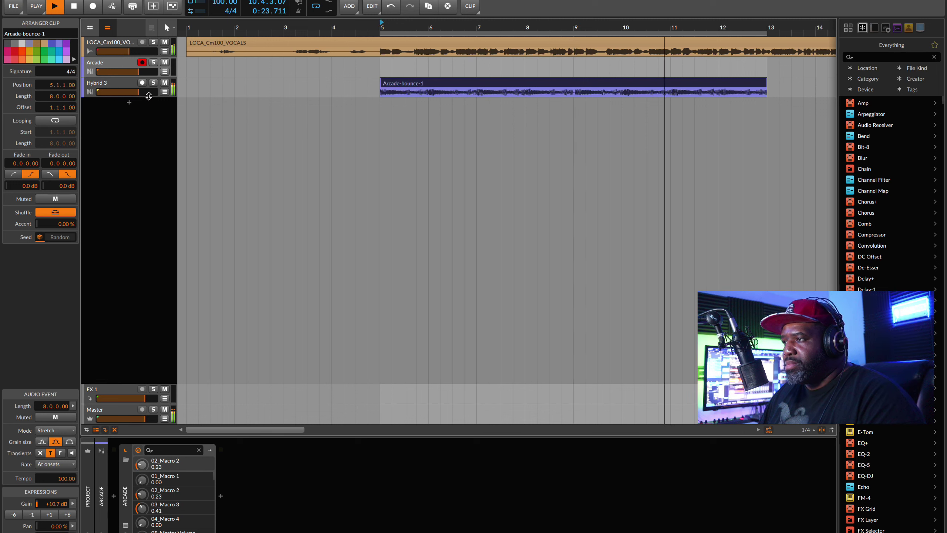
key("space")
- Reopen the Arcade device, audition other Sweet Memories samples against the loop, and shift its window down to uncover the tracks
left_click(128, 70)
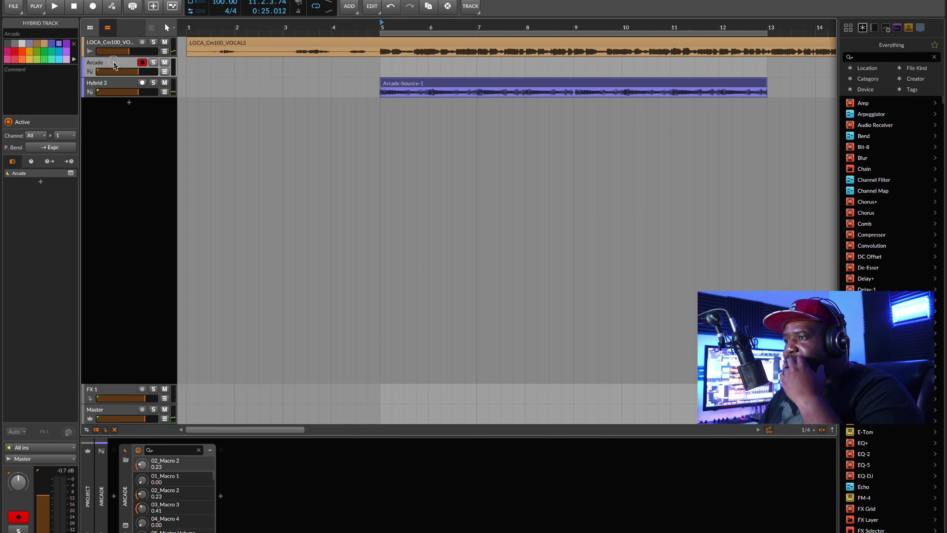
left_click(127, 525)
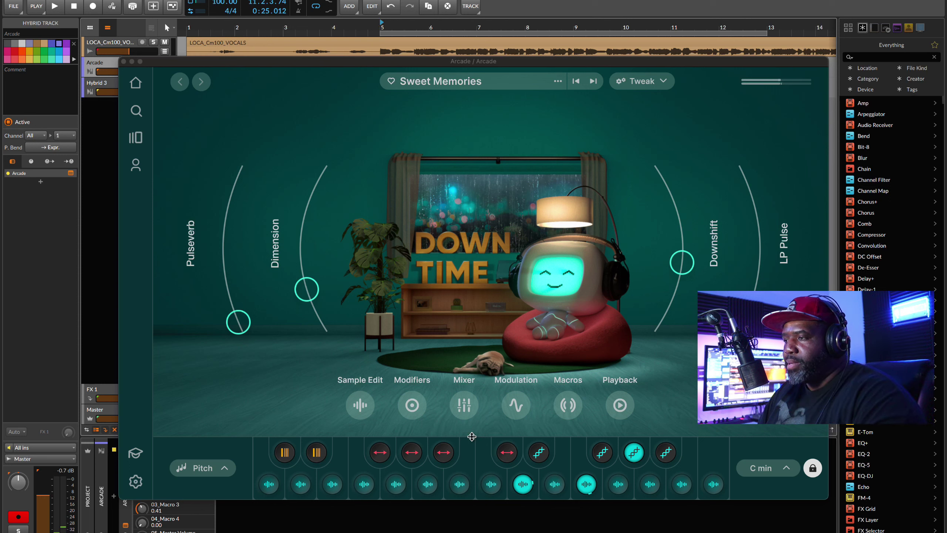
key("space")
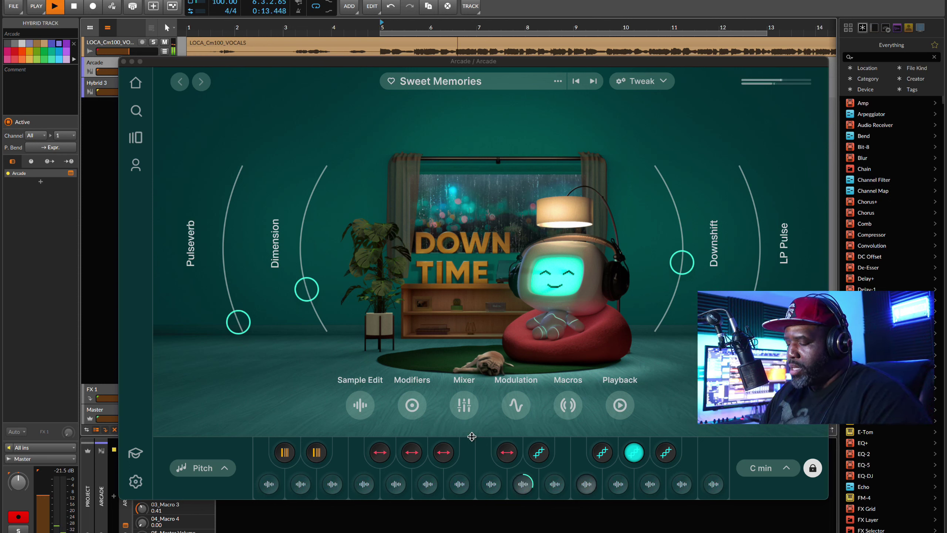
key("space")
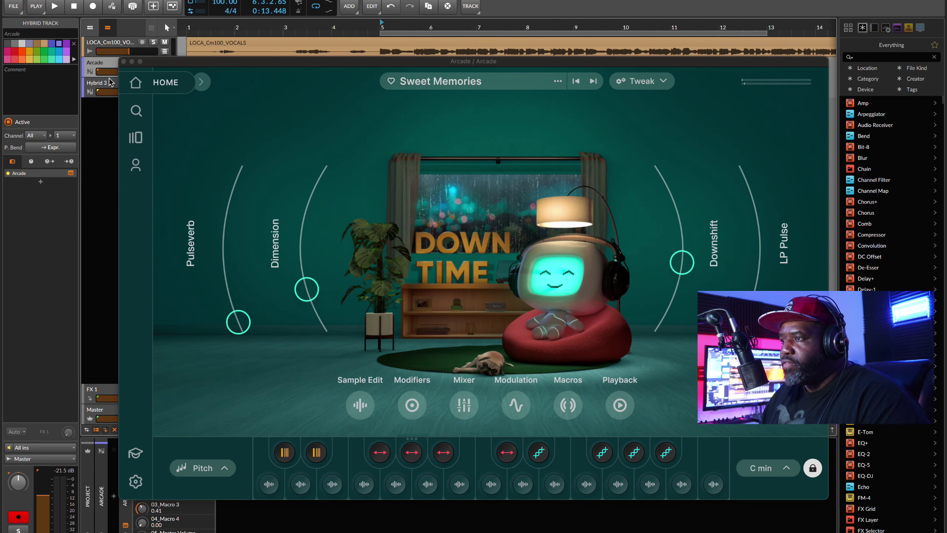
left_click_drag(159, 65, 160, 93)
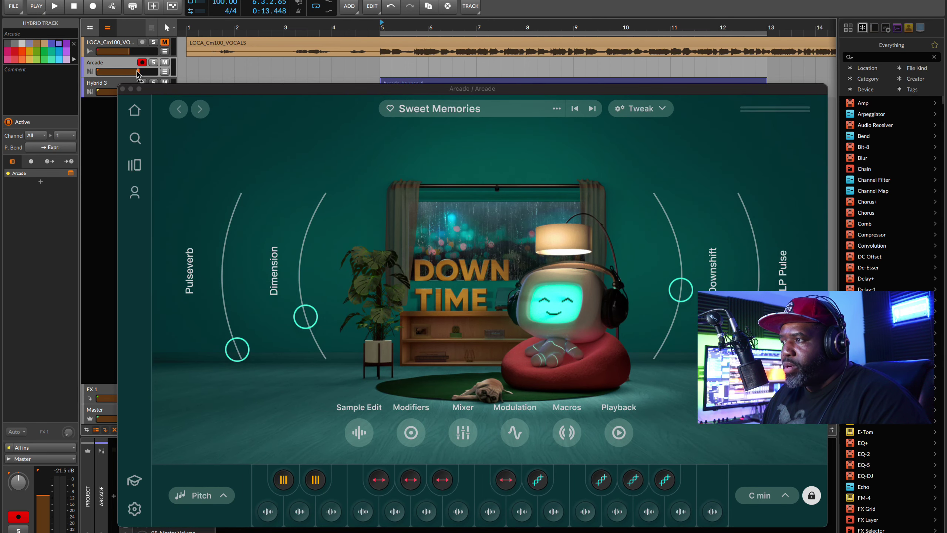
- Shift the Arcade window to reach the track faders, and raise the Hybrid 3 and Arcade track volumes slightly
left_click_drag(197, 90, 262, 74)
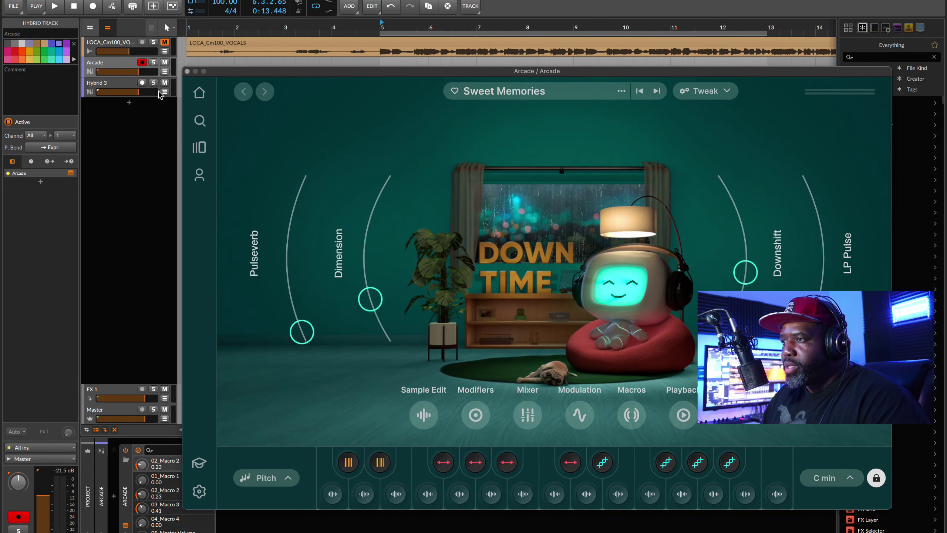
left_click(139, 93)
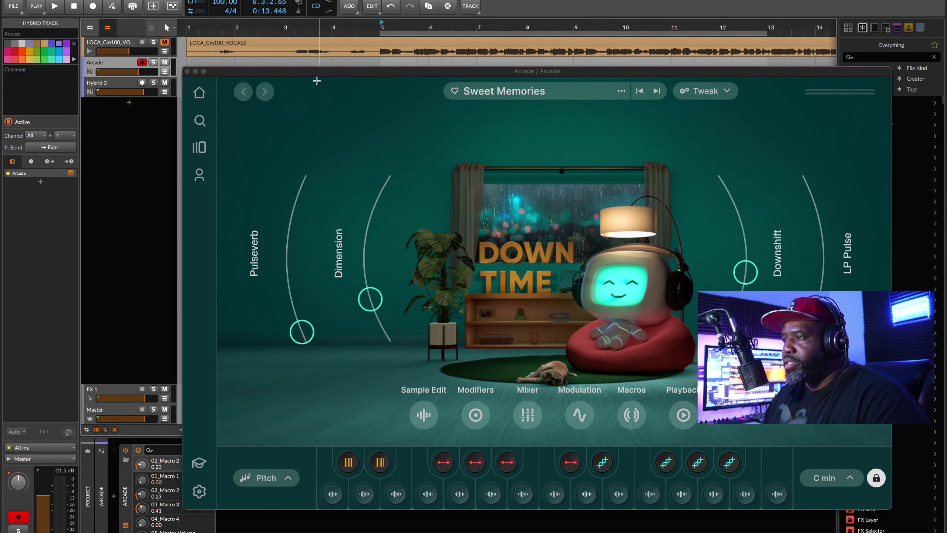
left_click_drag(314, 76, 251, 101)
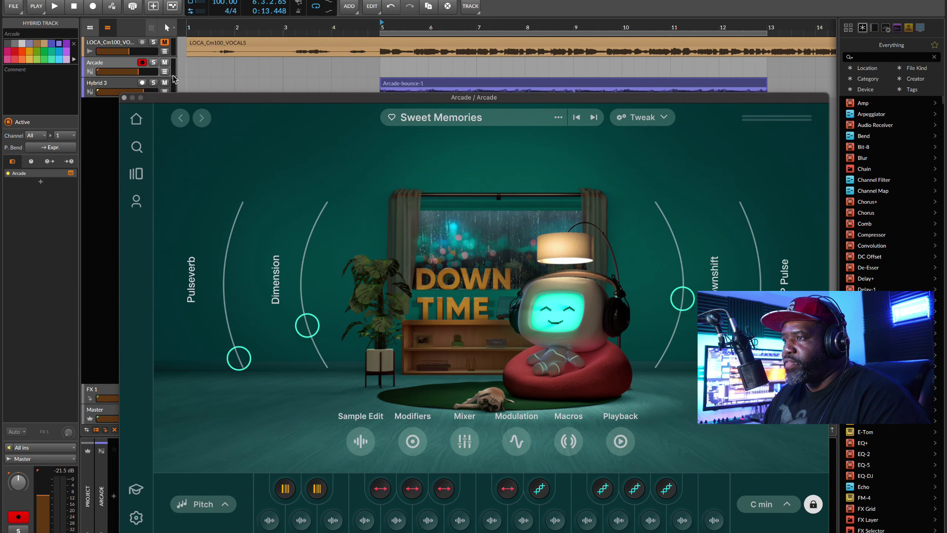
left_click(138, 73)
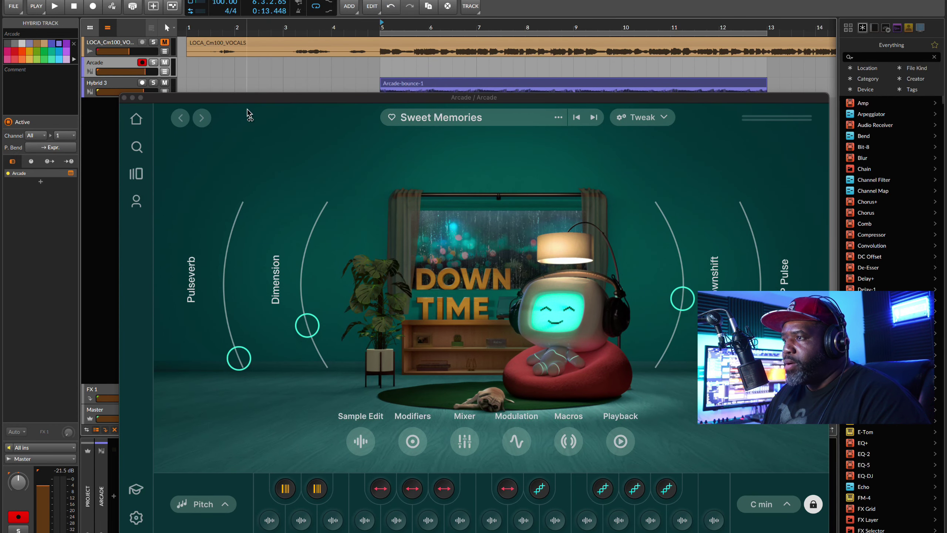
left_click_drag(257, 102, 245, 97)
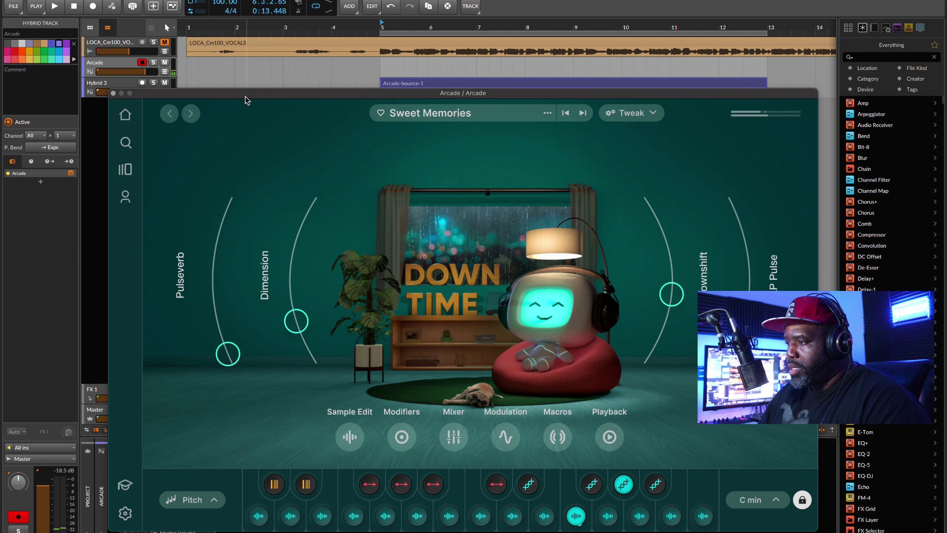
- Rehearse a Sweet Memories sample with a Resequence modifier over the loop, and record it on the Arcade track from bar 5 to 13
key("space")
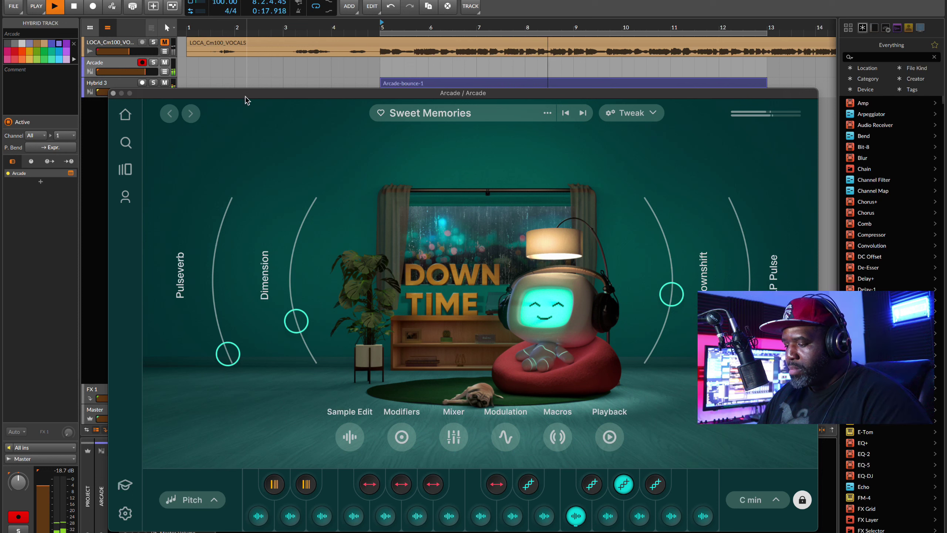
key("space")
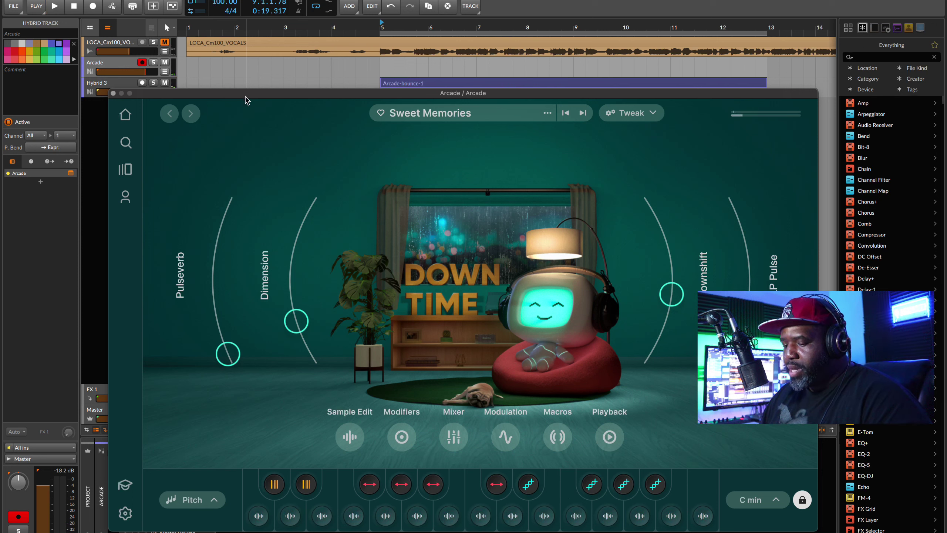
key("F9")
key("space")
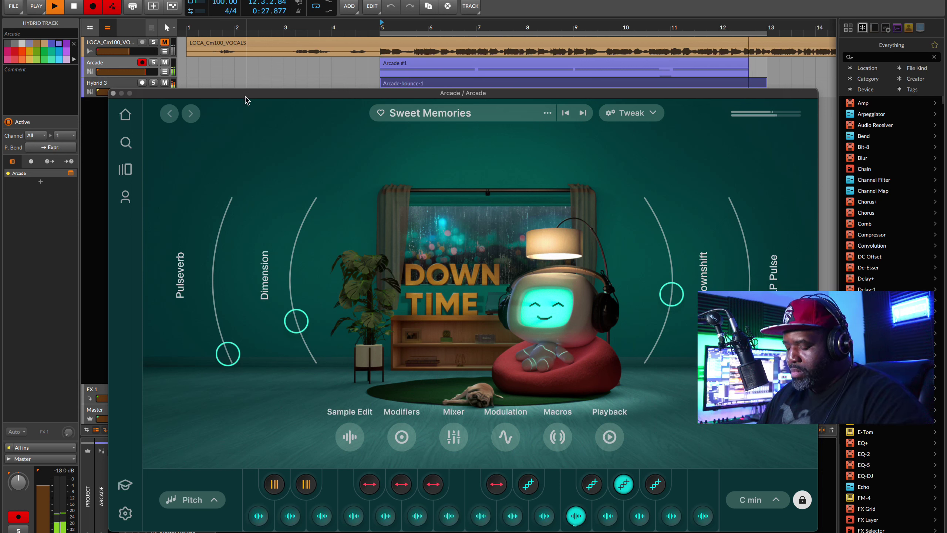
key("space")
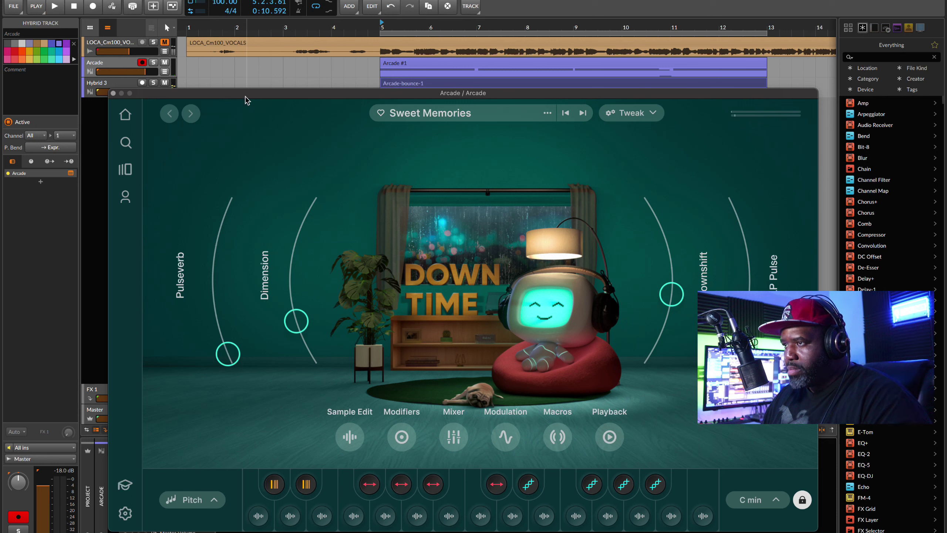
- Play back the recorded part and open its Resequence modifier in Arcade's modifier editor to examine the markers and steps
key("space")
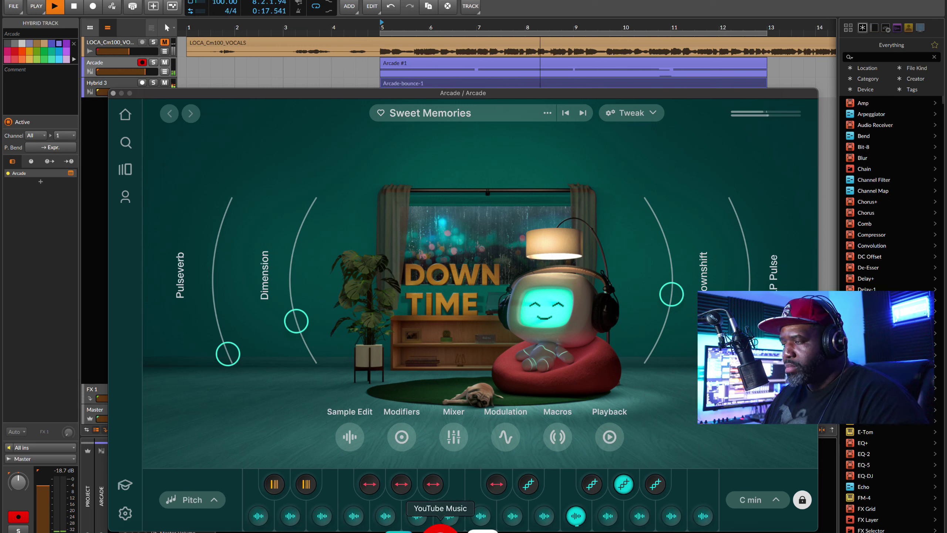
mouse_move(494, 479)
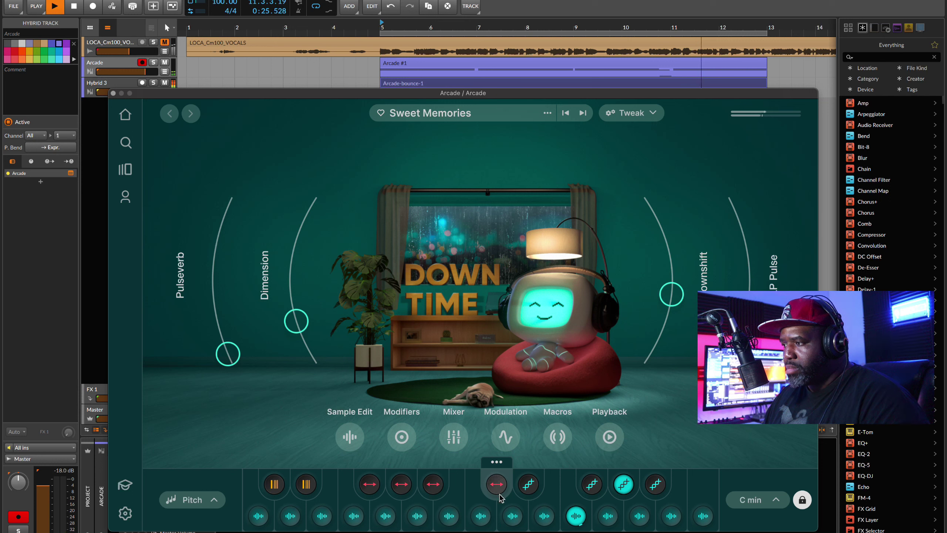
key("space")
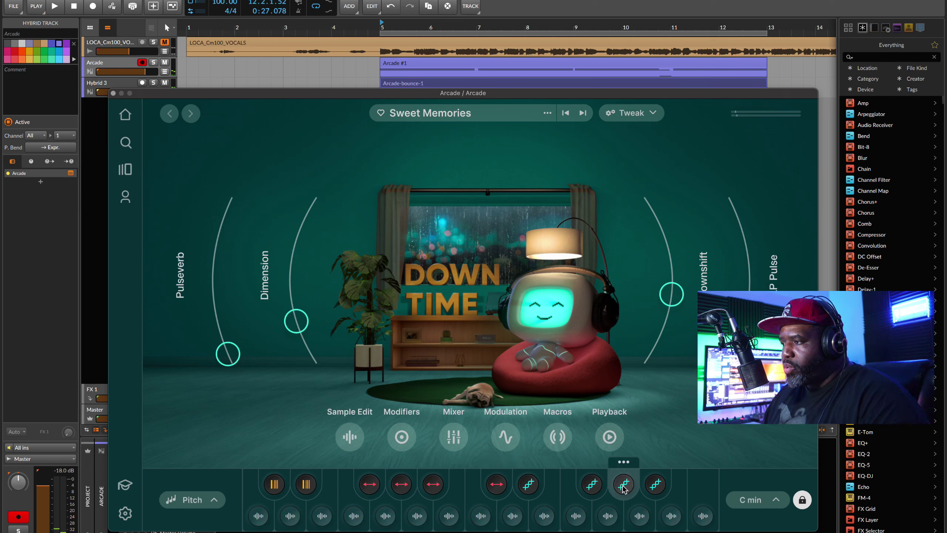
left_click(624, 462)
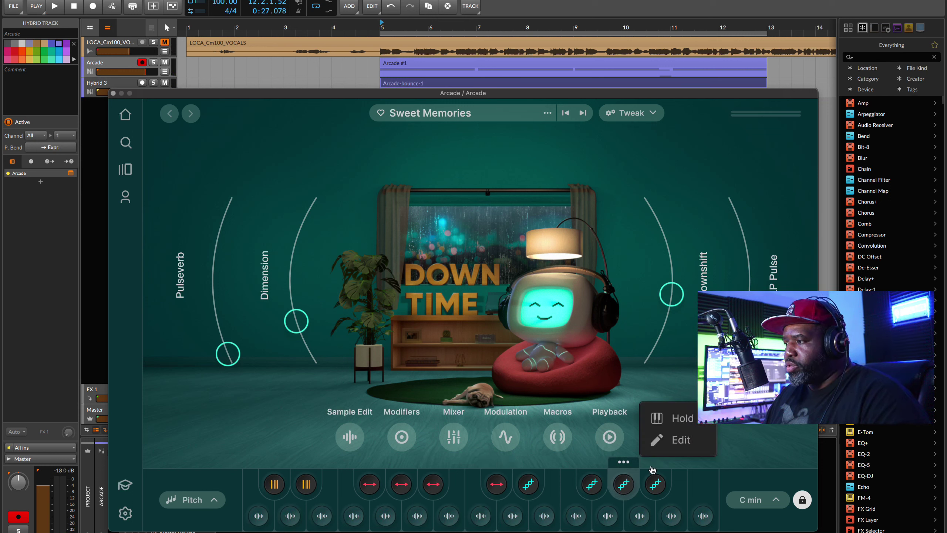
left_click(684, 442)
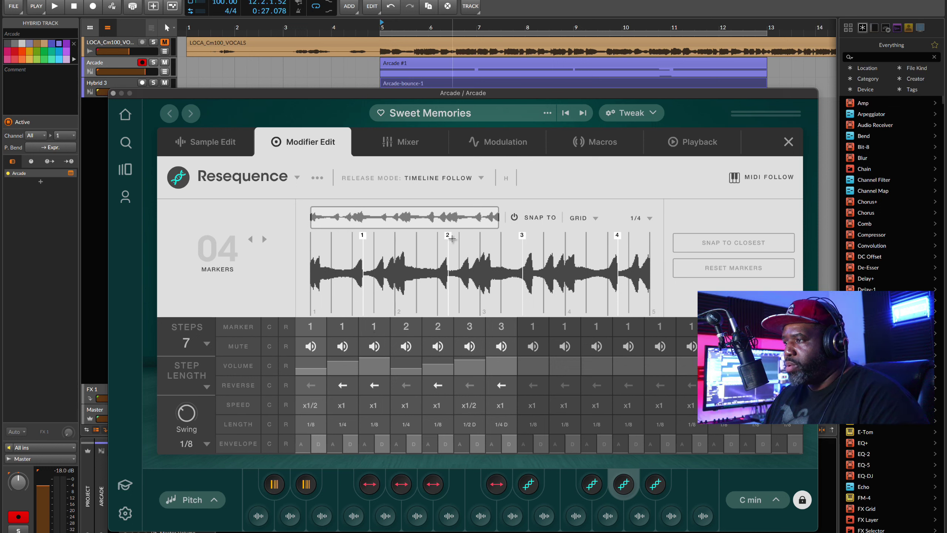
key("space")
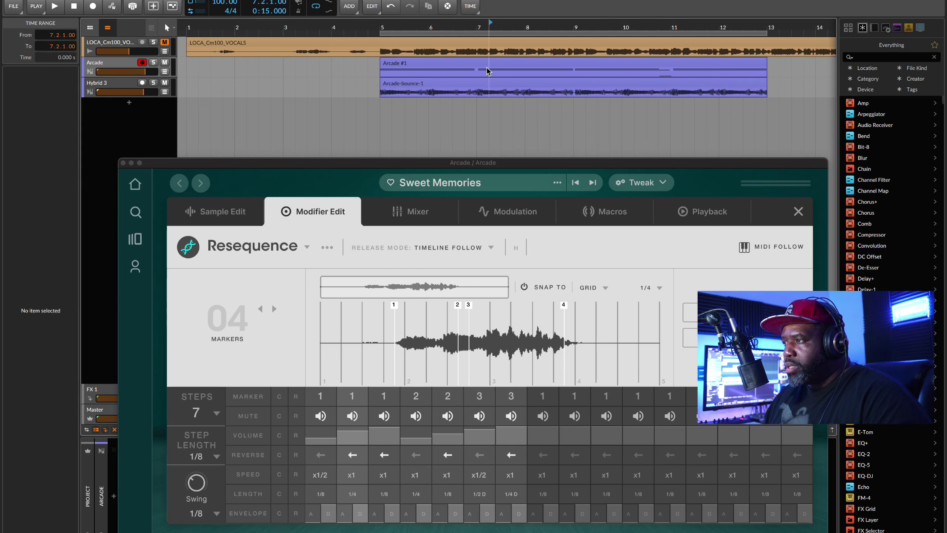
- Bounce the recorded Arcade clip to audio in place and move it onto a new track below Hybrid 3 at bar 5
left_click(486, 65)
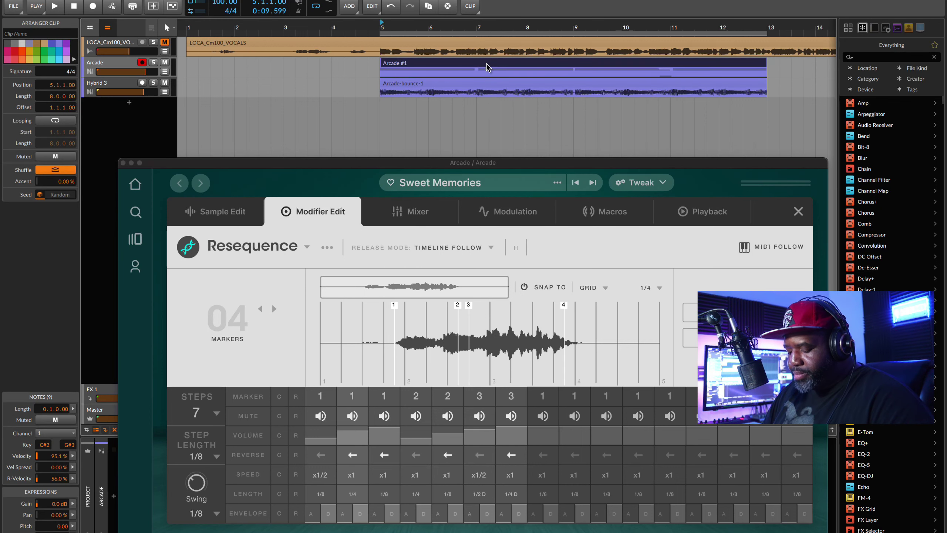
key("super+b")
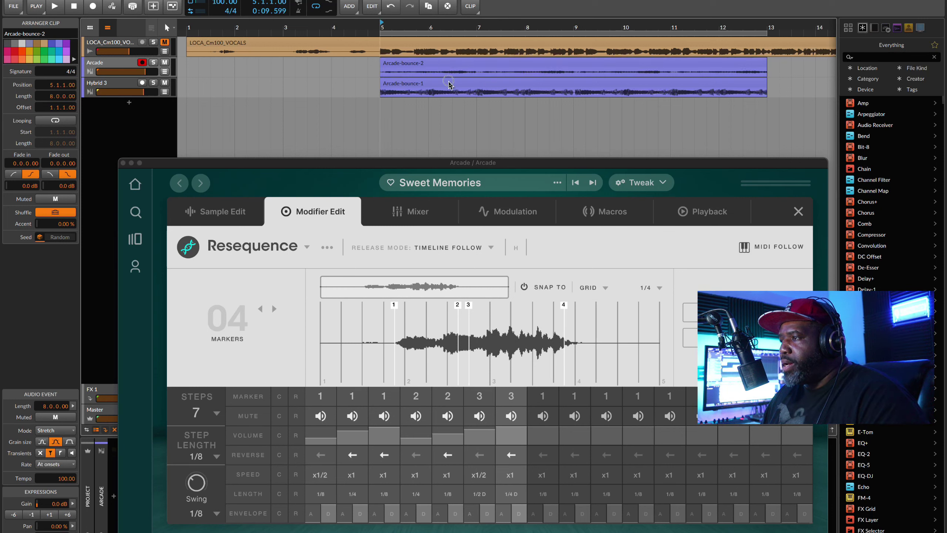
key("space")
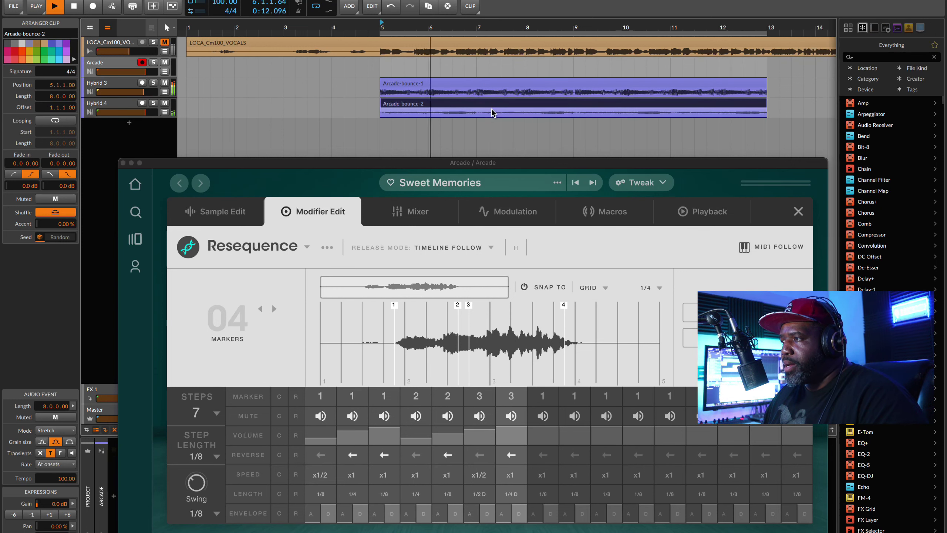
- Raise the second bounced clip's gain to +10.0 dB and lower its track's volume slightly
left_click_drag(492, 112, 492, 100)
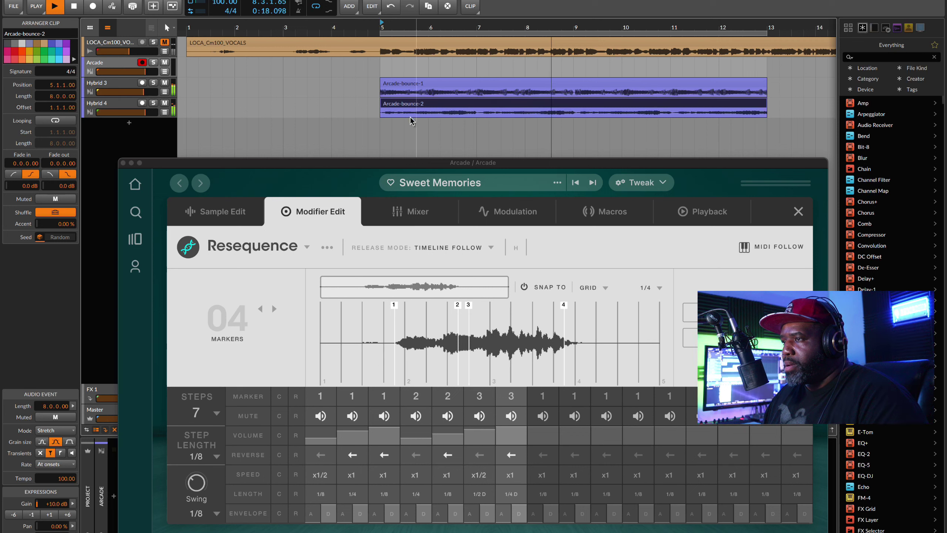
left_click_drag(144, 113, 138, 114)
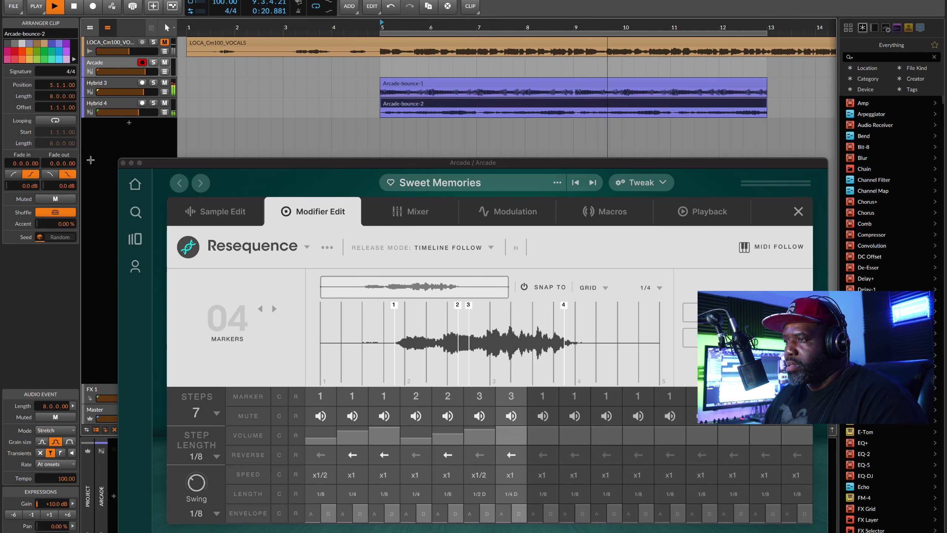
- Browse Arcade's lines and load the Perfect Sync sampler kit from the Honey line
left_click(131, 240)
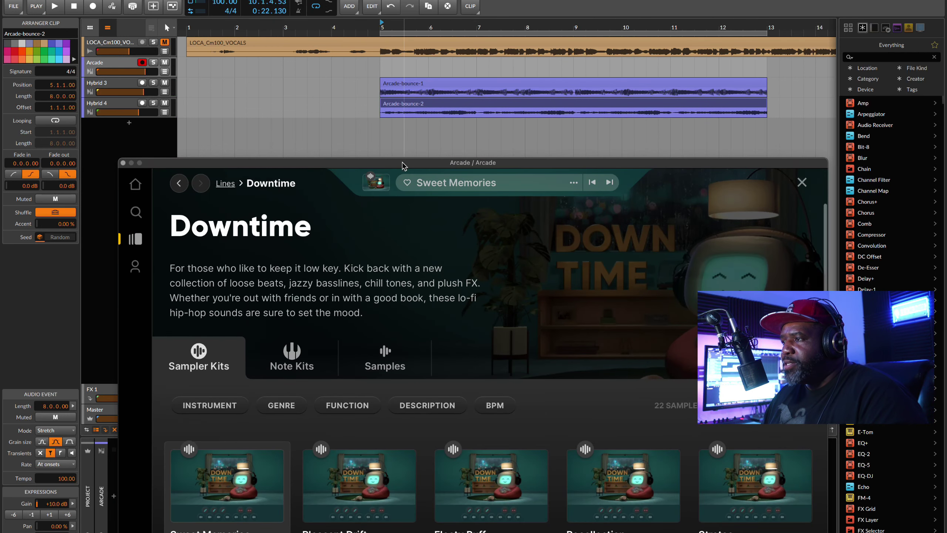
left_click_drag(402, 164, 398, 148)
left_click(176, 166)
scroll(537, 373, "down", 6)
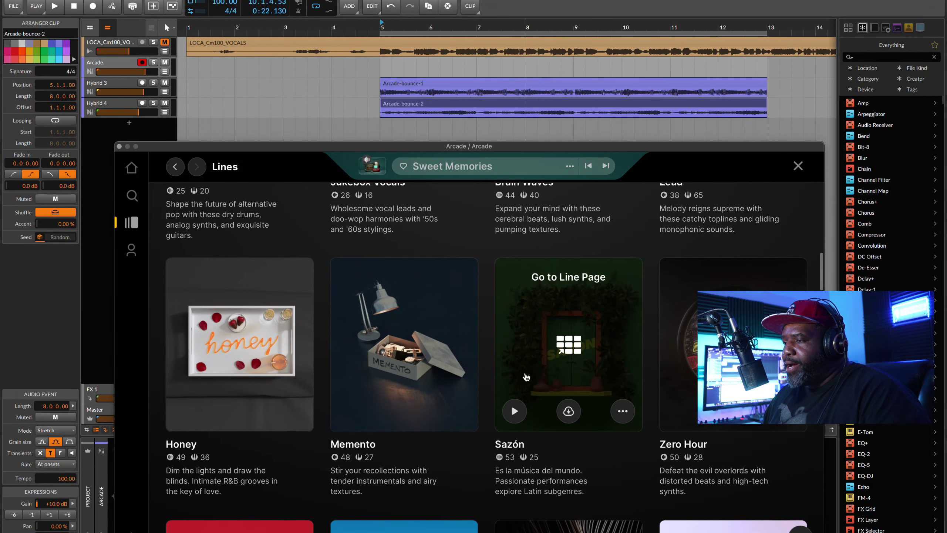
left_click(210, 354)
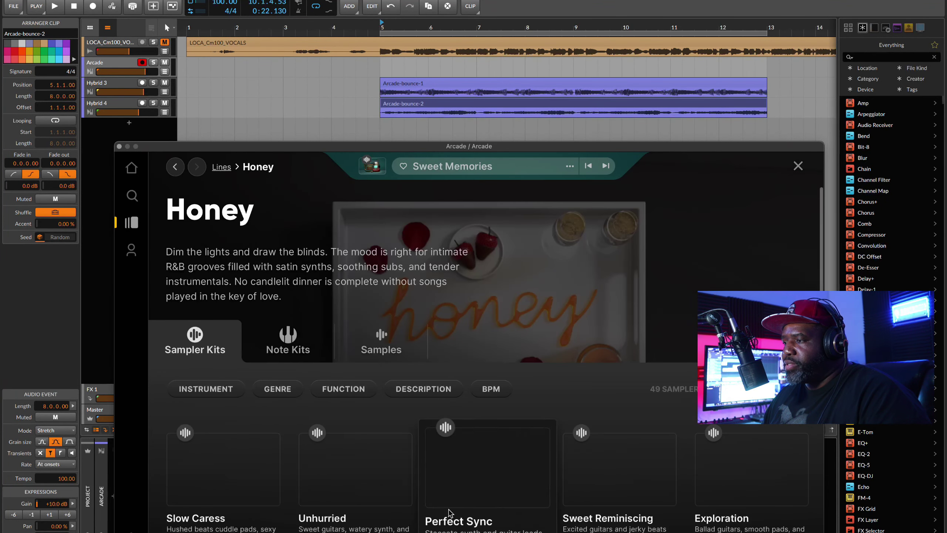
left_click(485, 482)
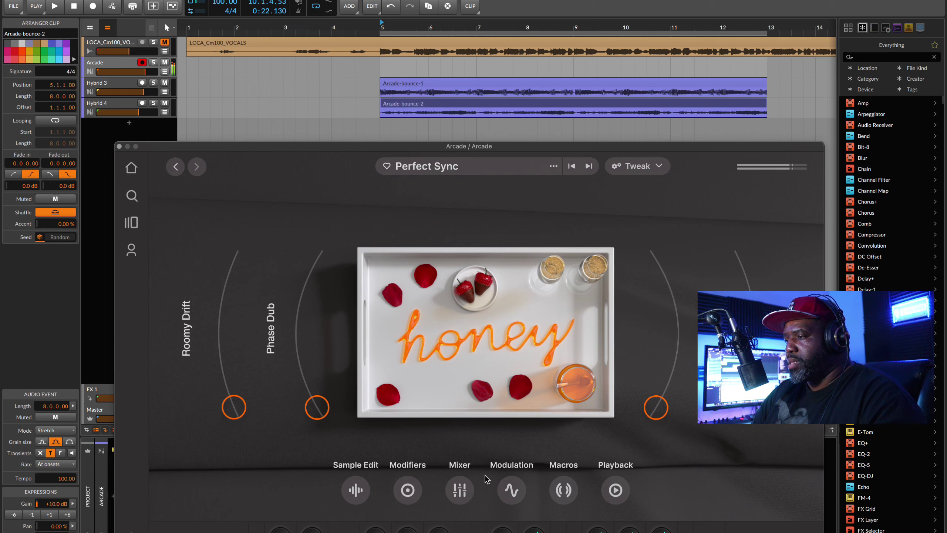
- Record a Perfect Sync part on the Arcade track from bar 5 to 13 and play it back
key("space")
key("space")
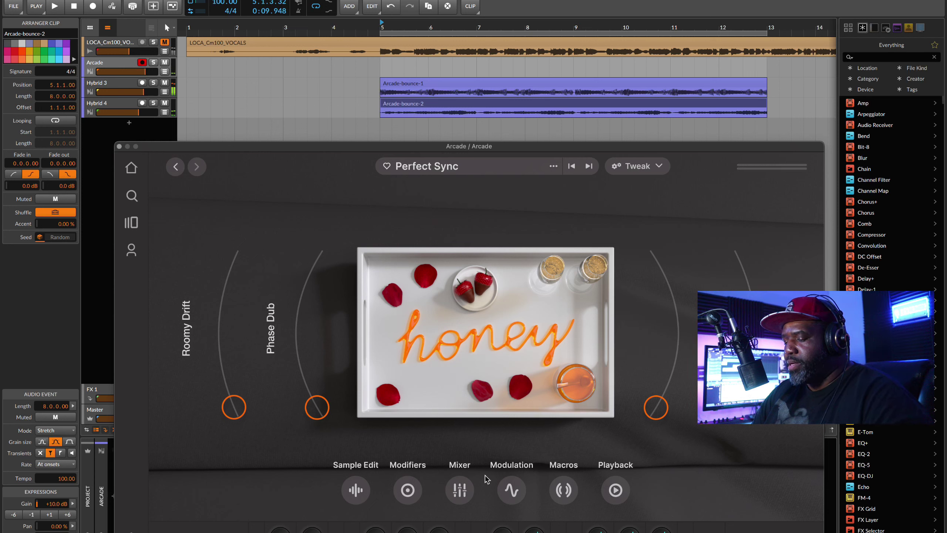
key("F9")
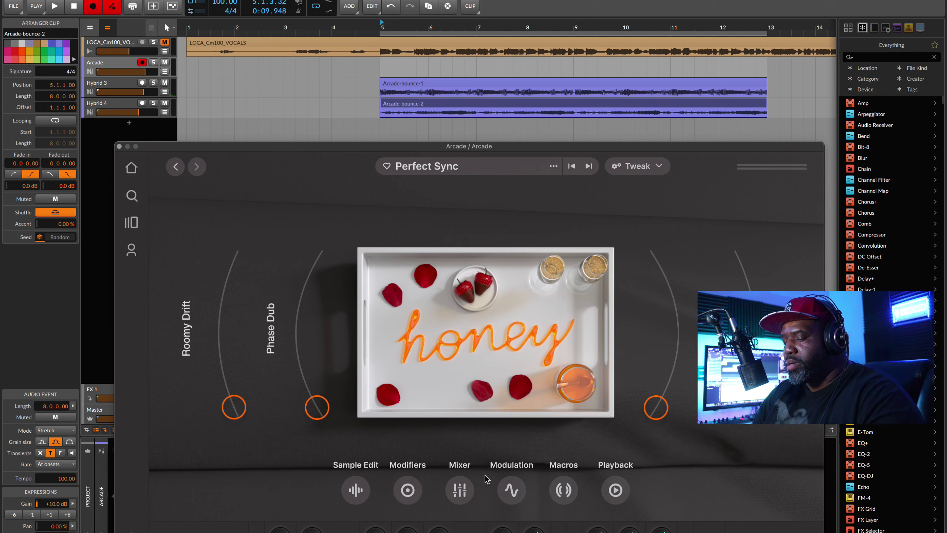
key("space")
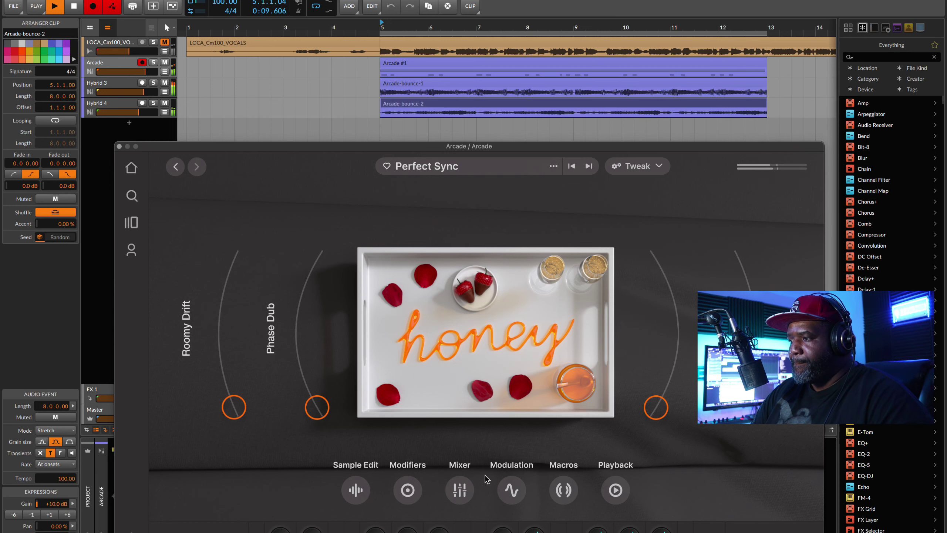
key("space")
key("space")
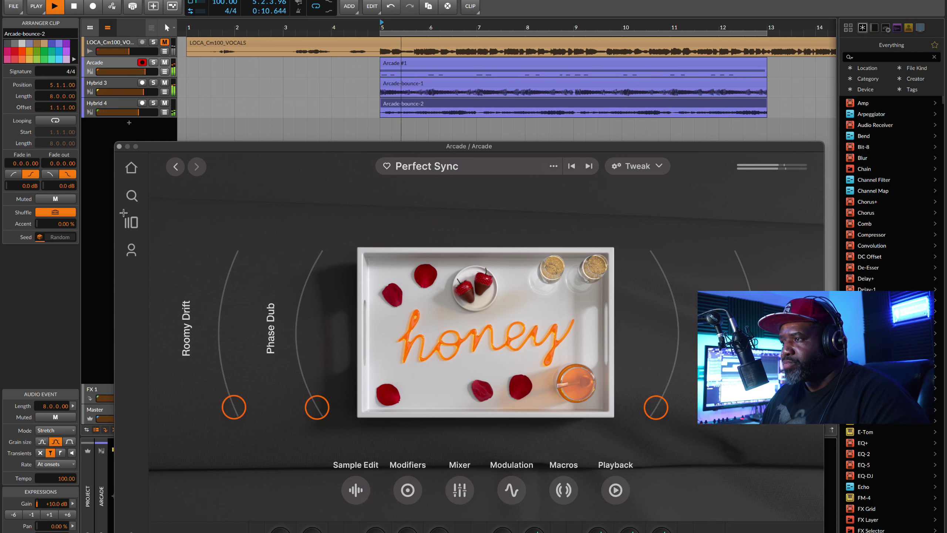
key("space")
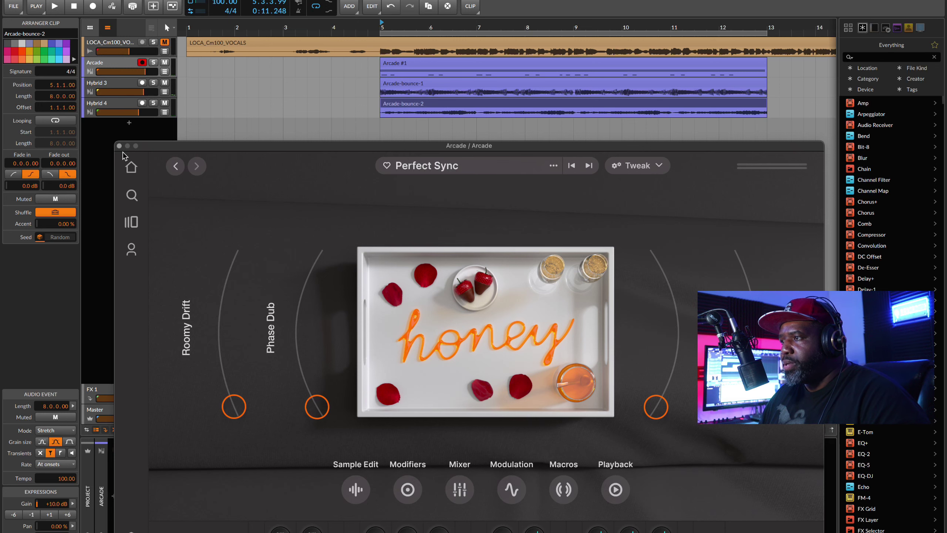
- Close Arcade, open the newly recorded clip in the note editor, and play it back with its C2 notes in view
left_click(120, 145)
left_click(529, 64)
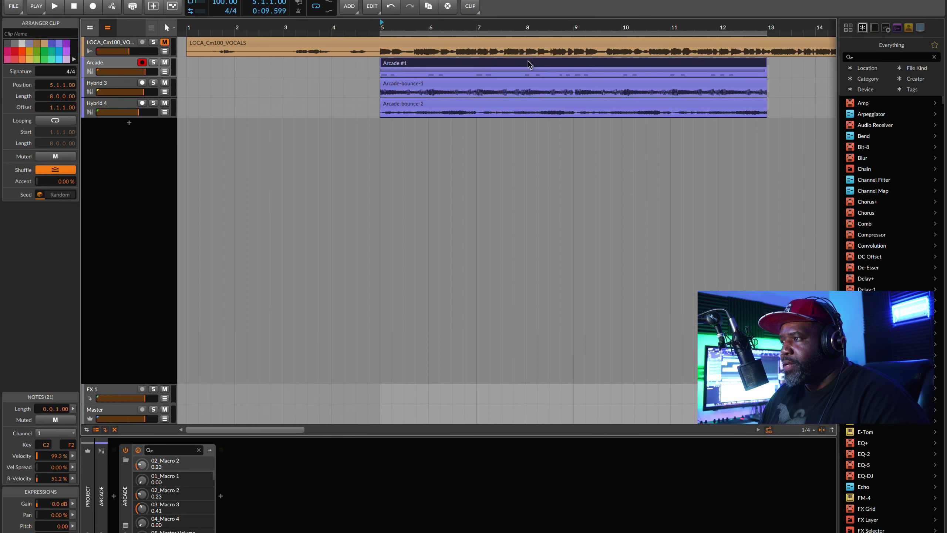
double_click(530, 64)
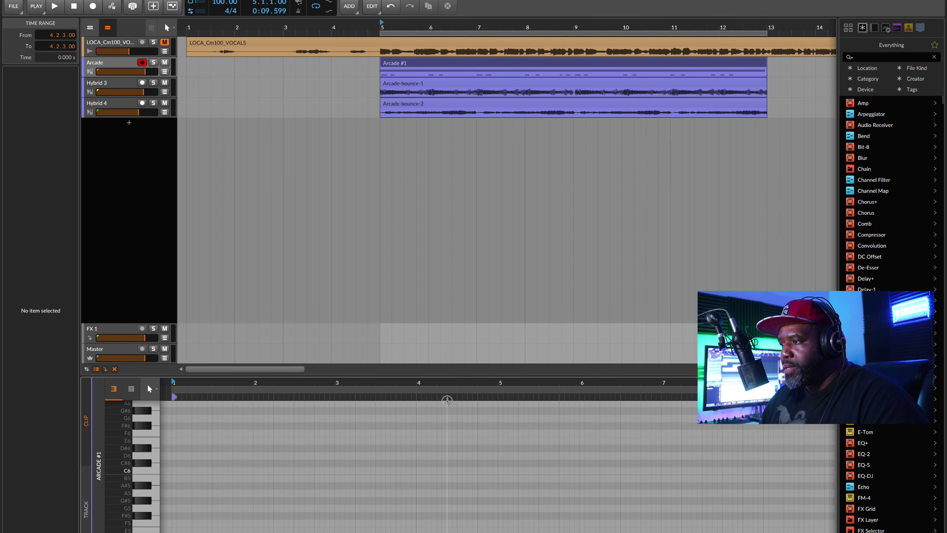
left_click_drag(447, 401, 448, 399)
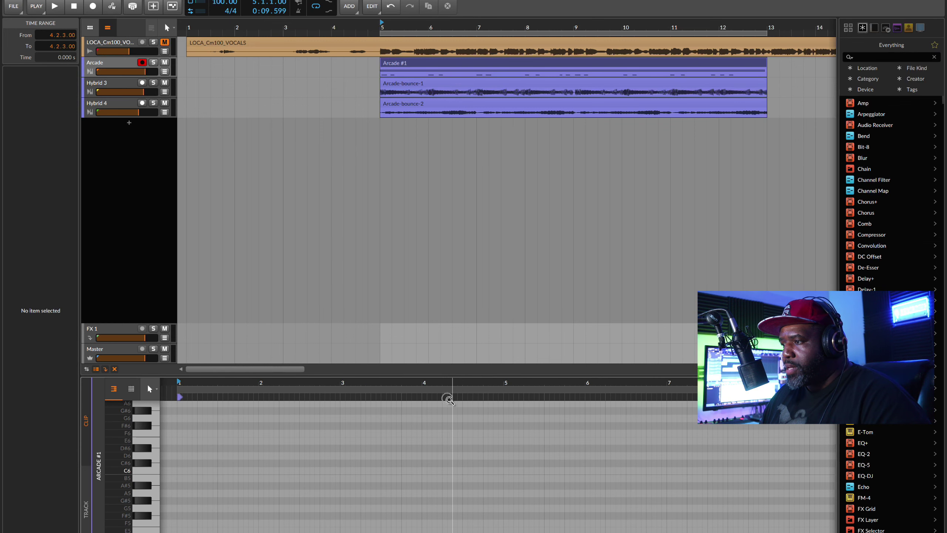
scroll(399, 466, "down", 10)
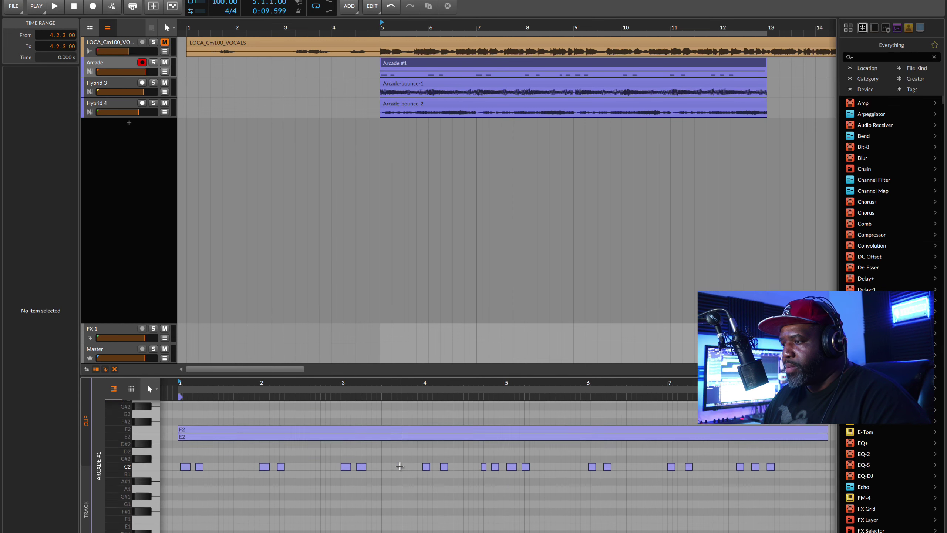
scroll(399, 466, "down", 1)
key("space")
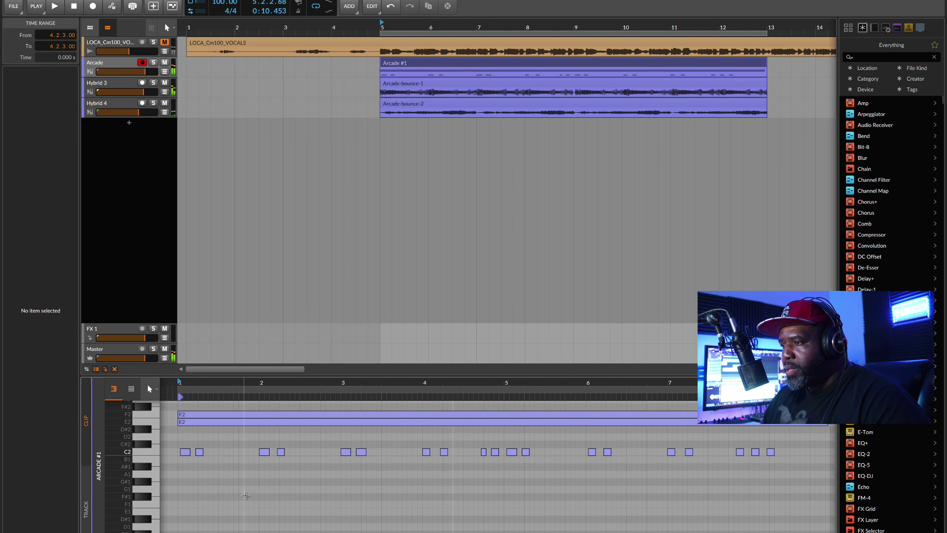
key("space")
- Quantize all notes of the Perfect Sync clip and inspect the timing at the start of the clip
key("ctrl+a")
key("q")
left_click_drag(200, 383, 271, 417)
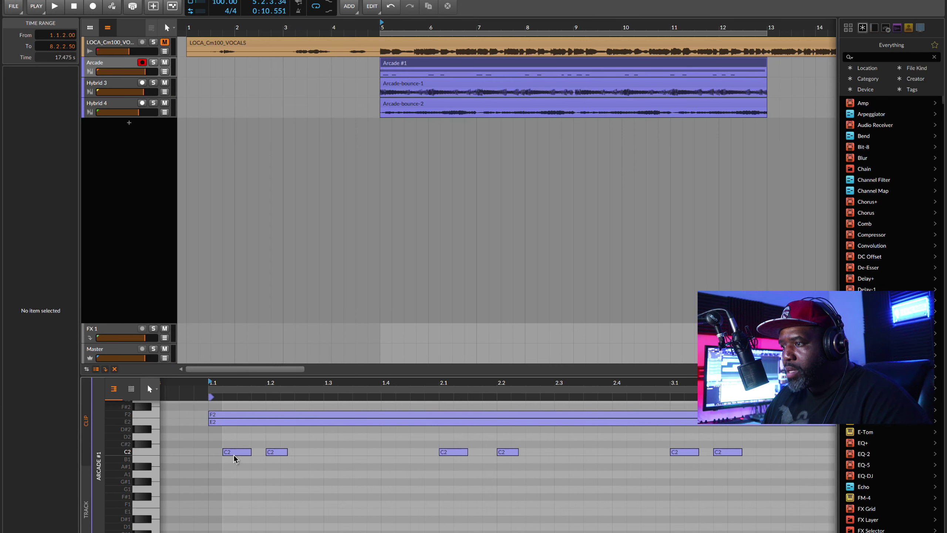
- Move the first two C2 notes to 1.1.1 and 1.1.4, and the second C2 note of bar 2 to 2.1.4
left_click_drag(236, 454, 222, 454)
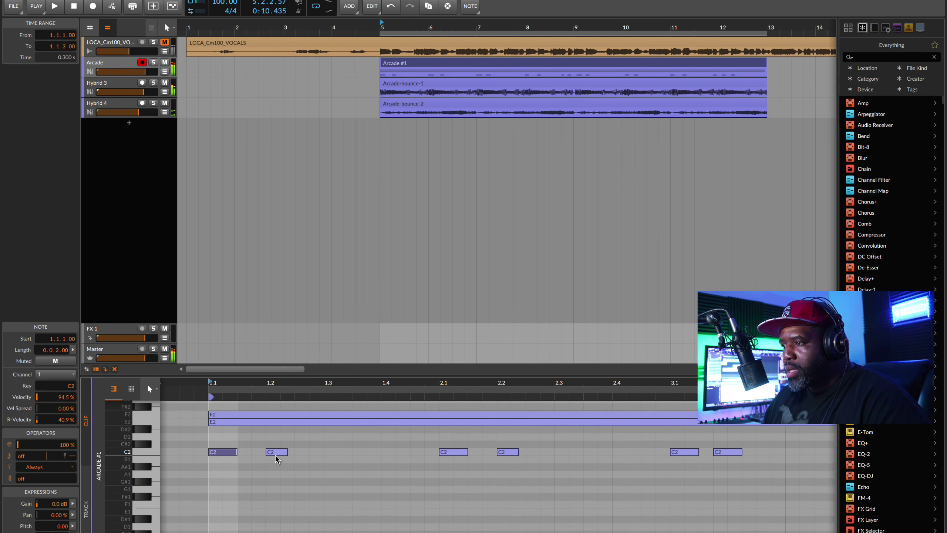
left_click_drag(282, 455, 268, 456)
key("space")
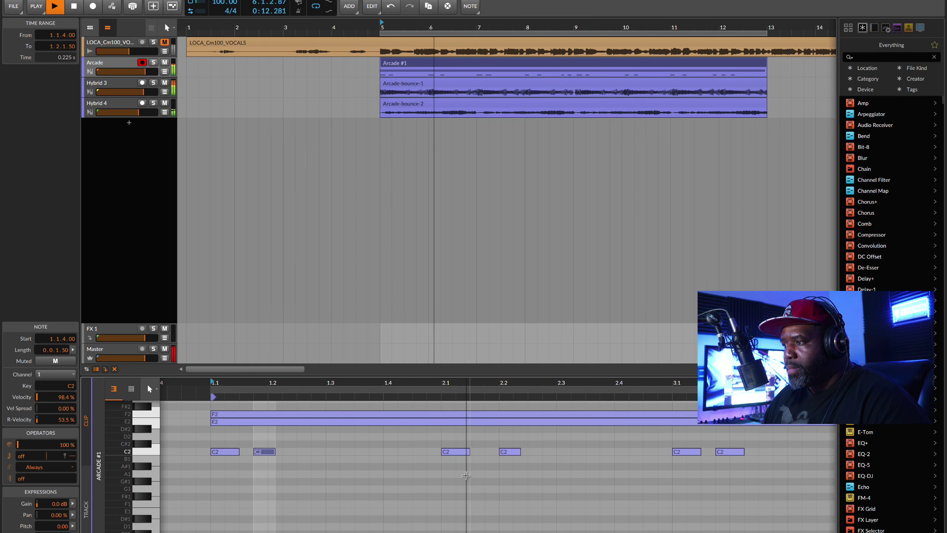
left_click_drag(507, 457, 492, 457)
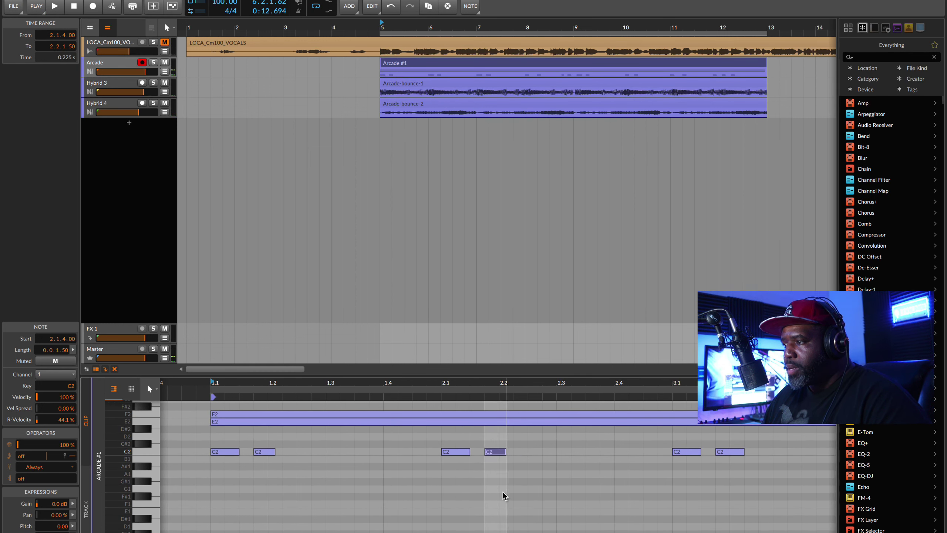
- Move the C2 note at 4.2 to 4.1.4 and play the part back to check the timing through bar 5
scroll(503, 492, "right", 3)
scroll(503, 491, "right", 5)
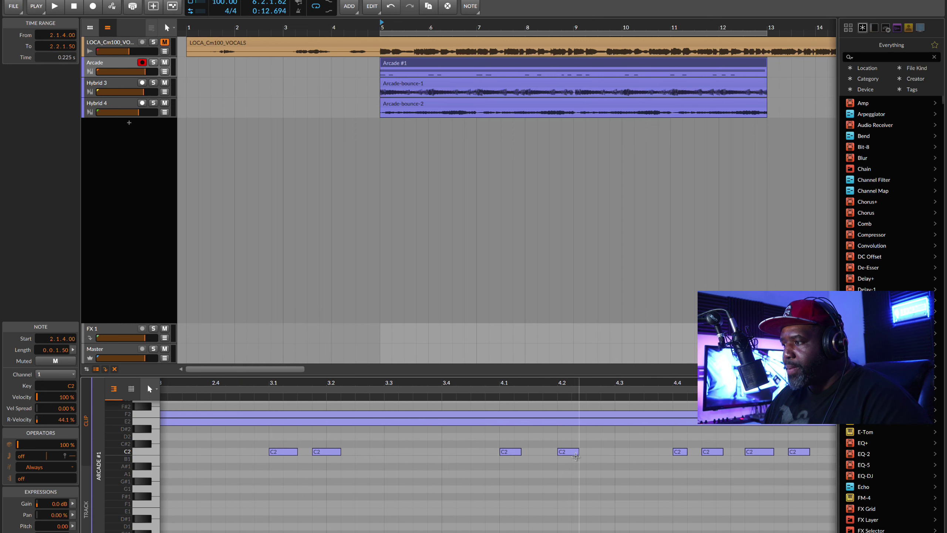
left_click_drag(573, 458, 544, 459)
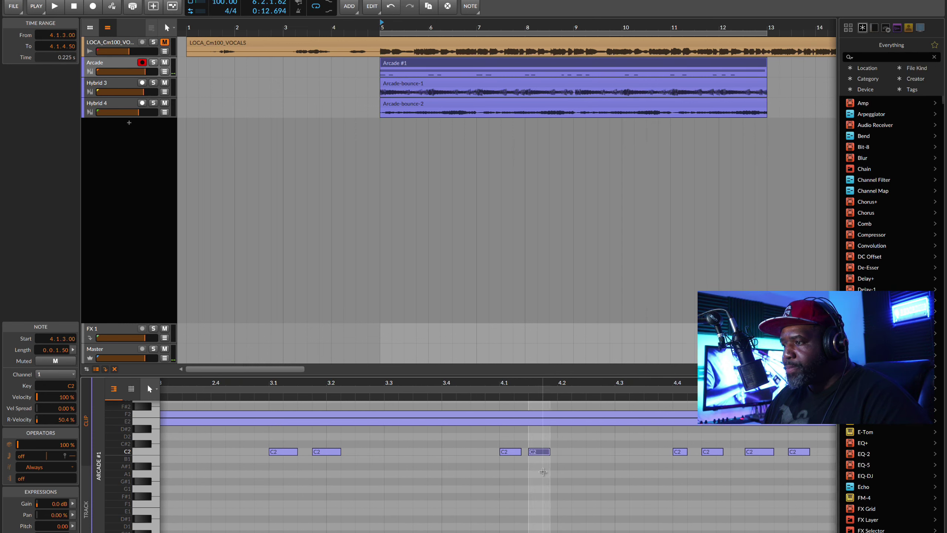
key("space")
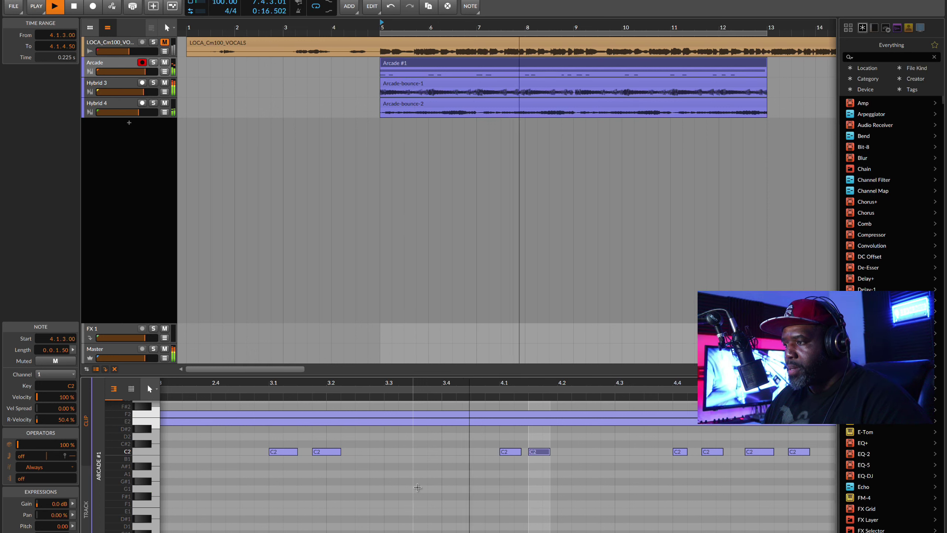
key("space")
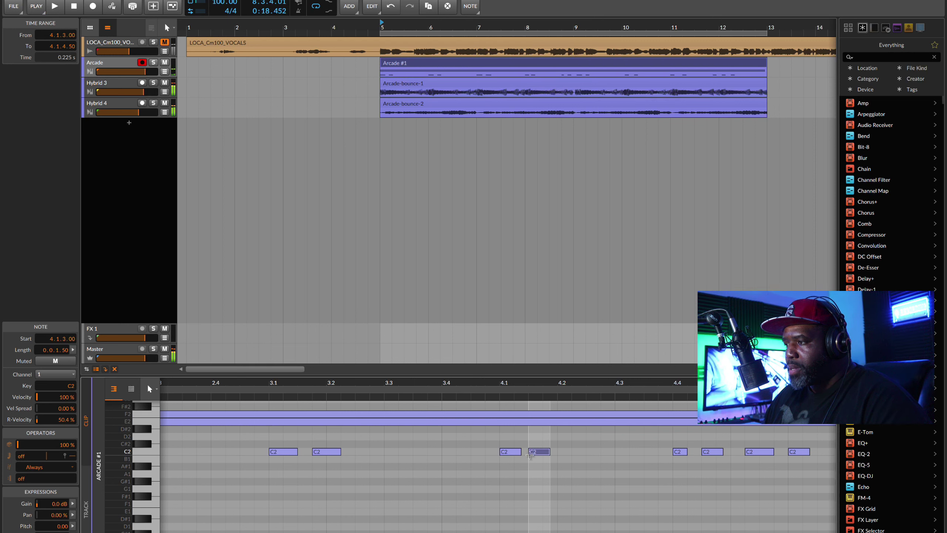
left_click_drag(540, 456, 554, 456)
key("space")
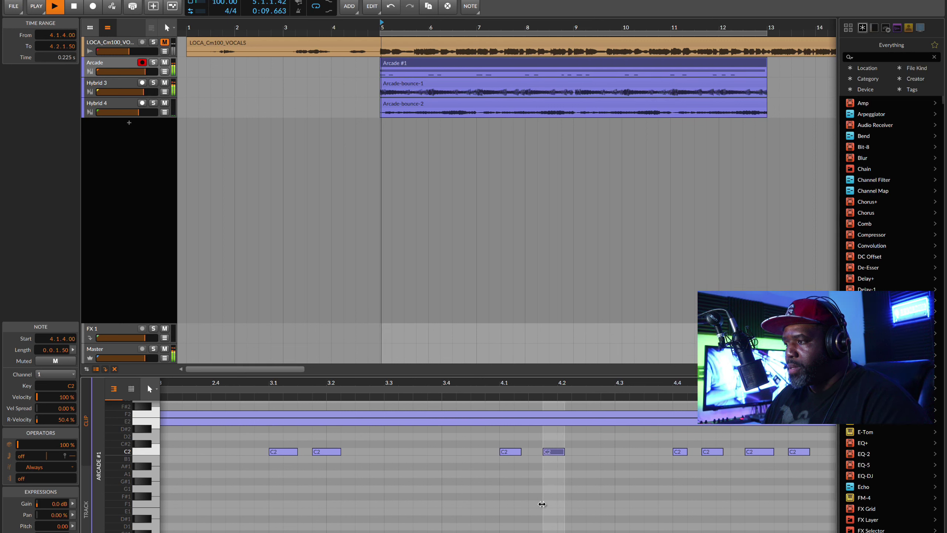
scroll(546, 503, "right", 2)
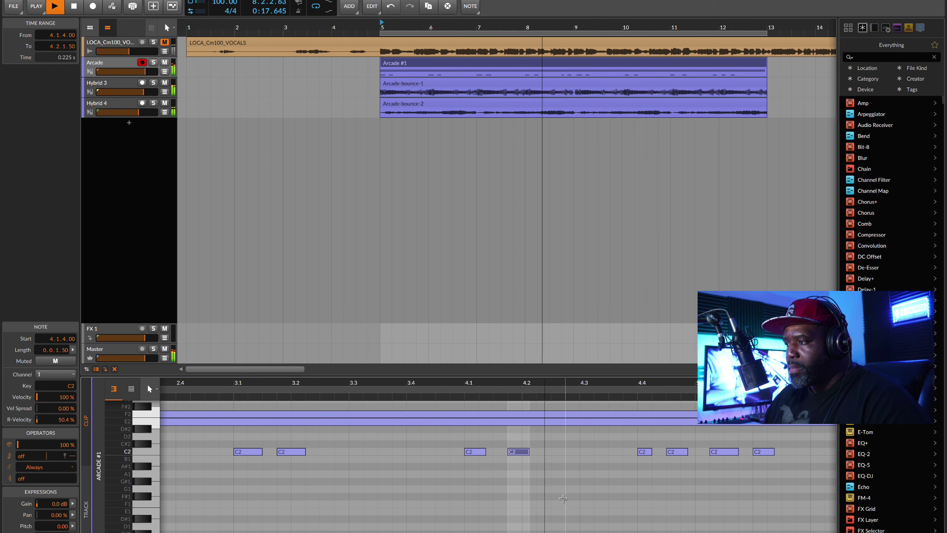
scroll(555, 500, "right", 6)
scroll(563, 498, "right", 1)
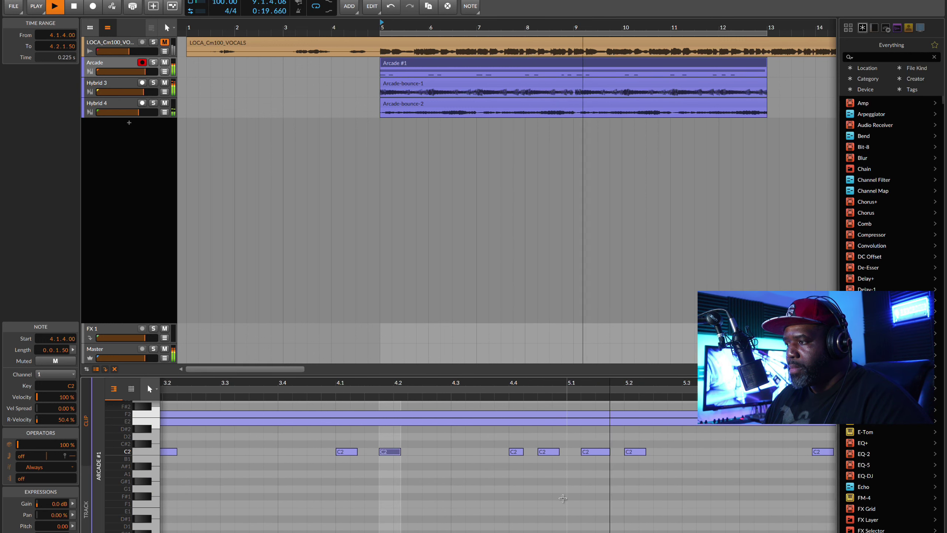
key("space")
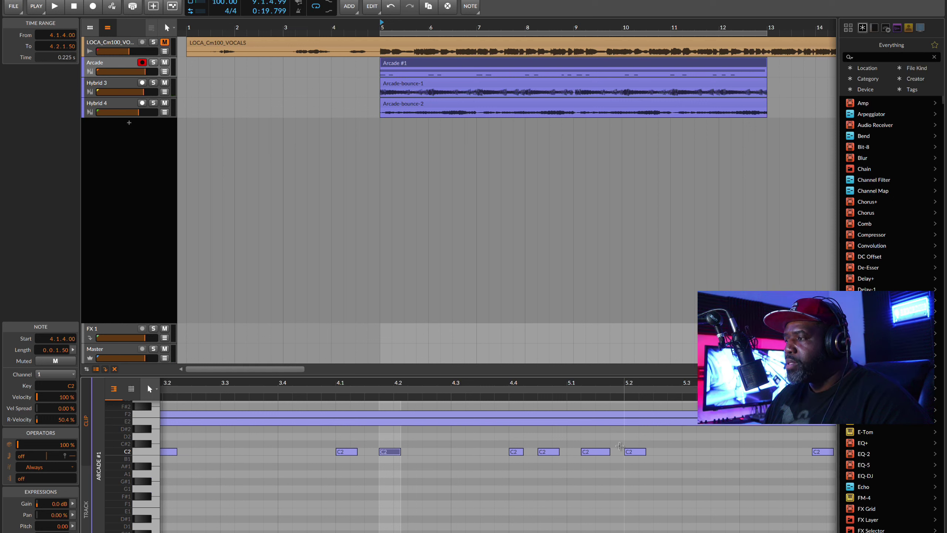
- Shorten the F2 and E2 notes to a length of 3.3.3.50 and delete the C2 notes from bar 5 to bar 9
left_click_drag(509, 398, 510, 396)
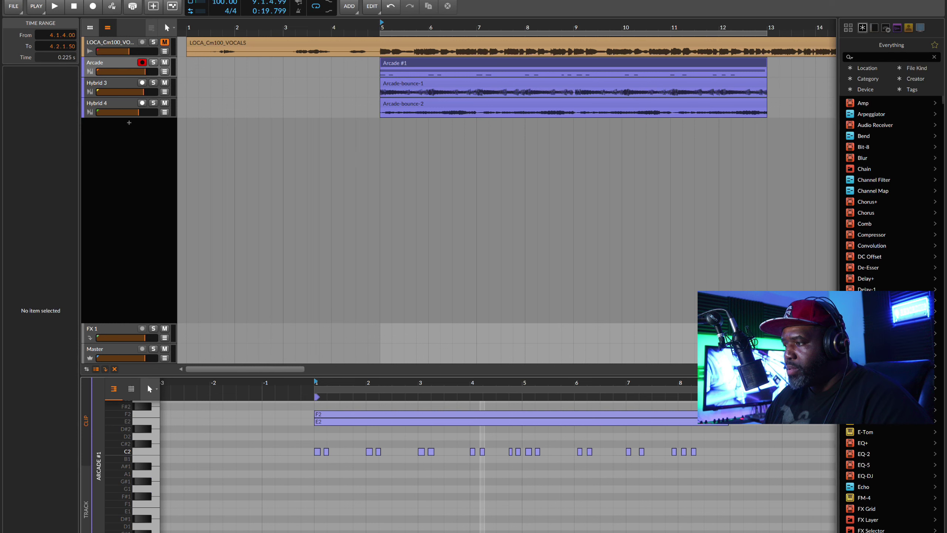
left_click_drag(697, 414, 520, 418)
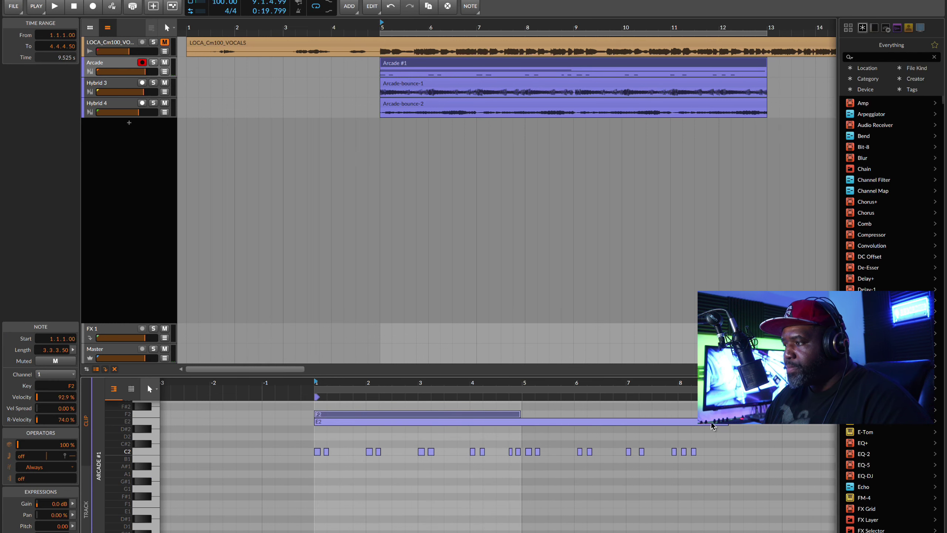
left_click_drag(726, 422, 520, 421)
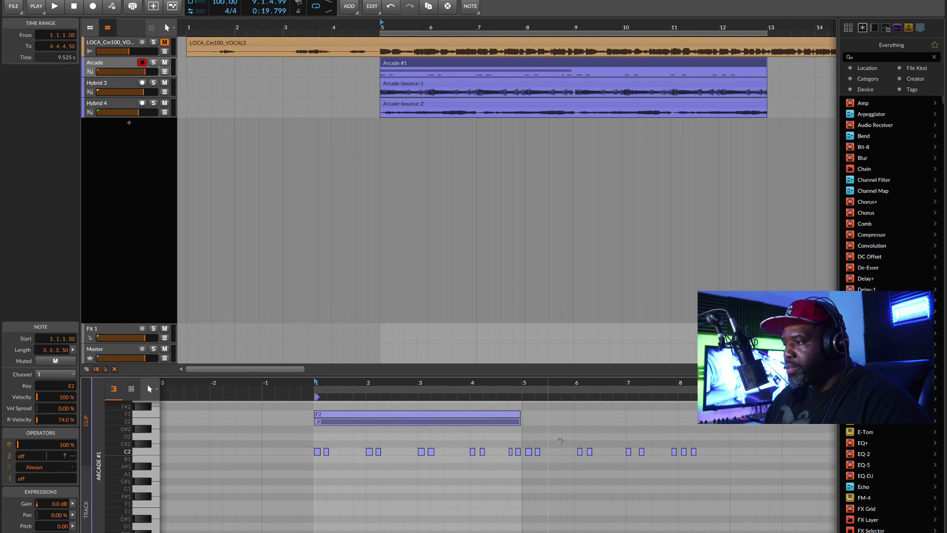
left_click_drag(736, 443, 521, 464)
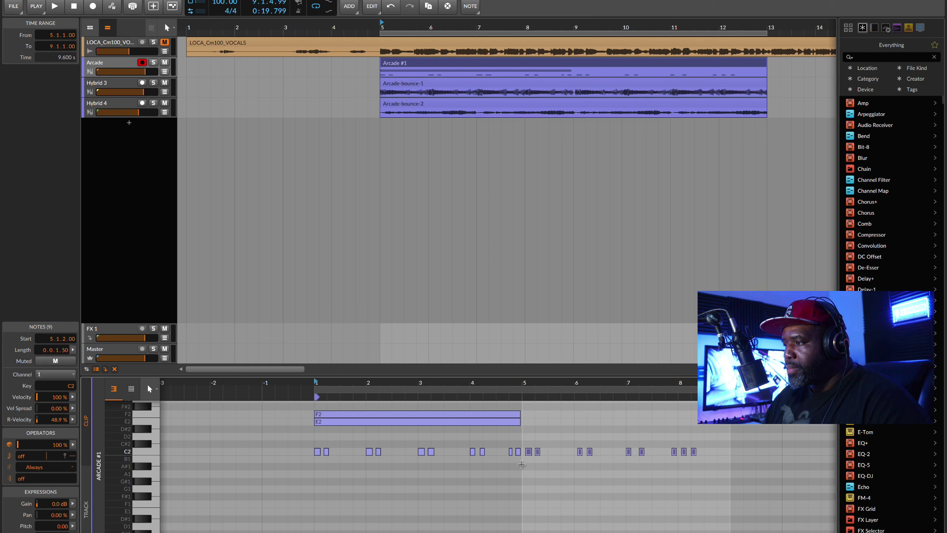
key("Delete")
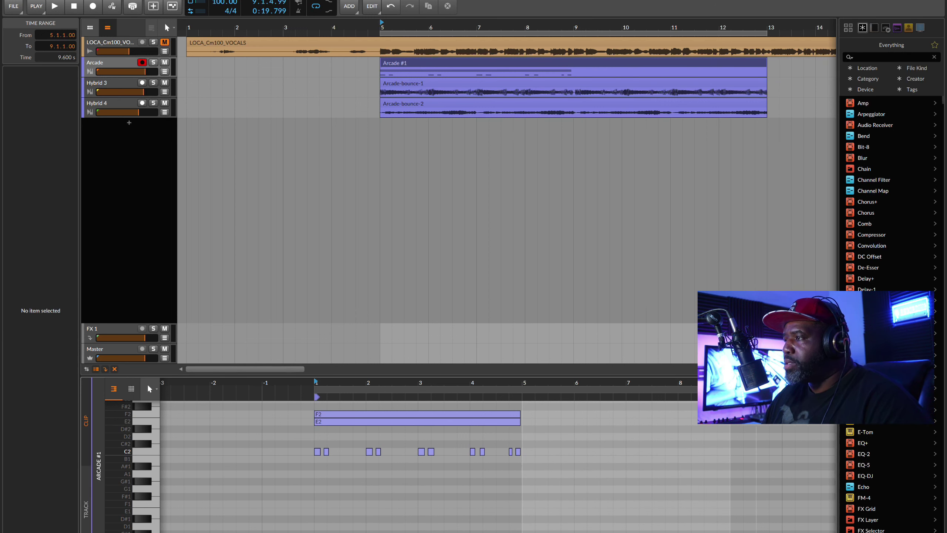
- Shorten the Arcade clip to four bars and duplicate it so the copy starts at bar 9
left_click_drag(764, 63, 558, 78)
key("space")
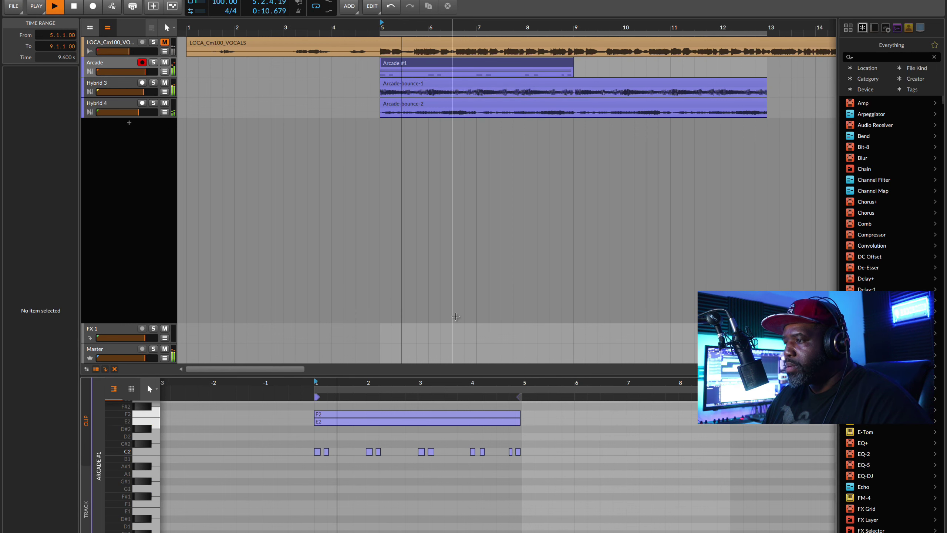
left_click(434, 69)
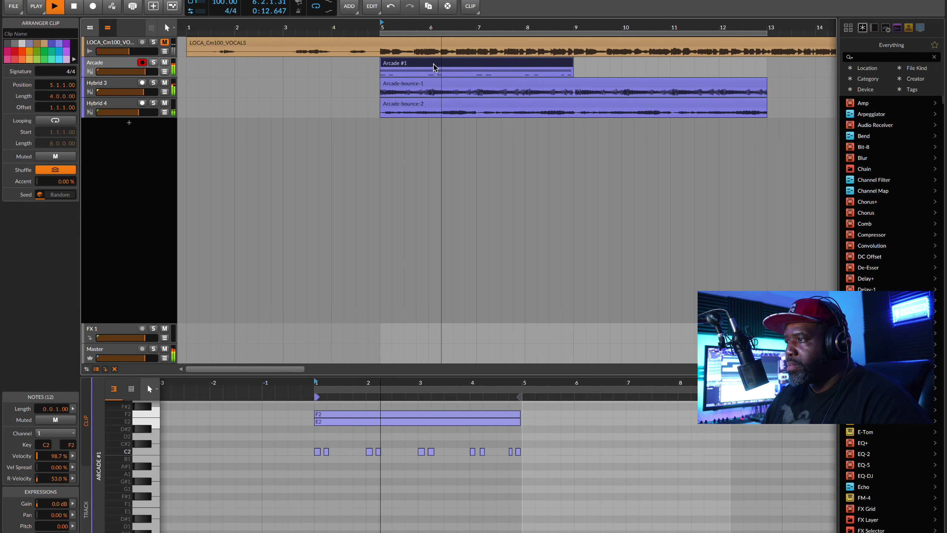
key("ctrl+d")
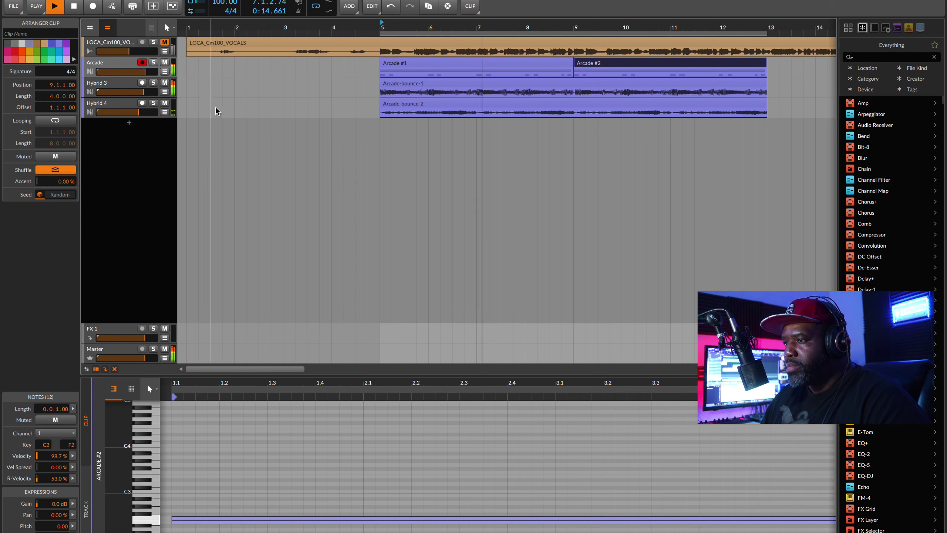
- Show the Arcade track's device, open its plug-in window and stop playback
left_click(124, 67)
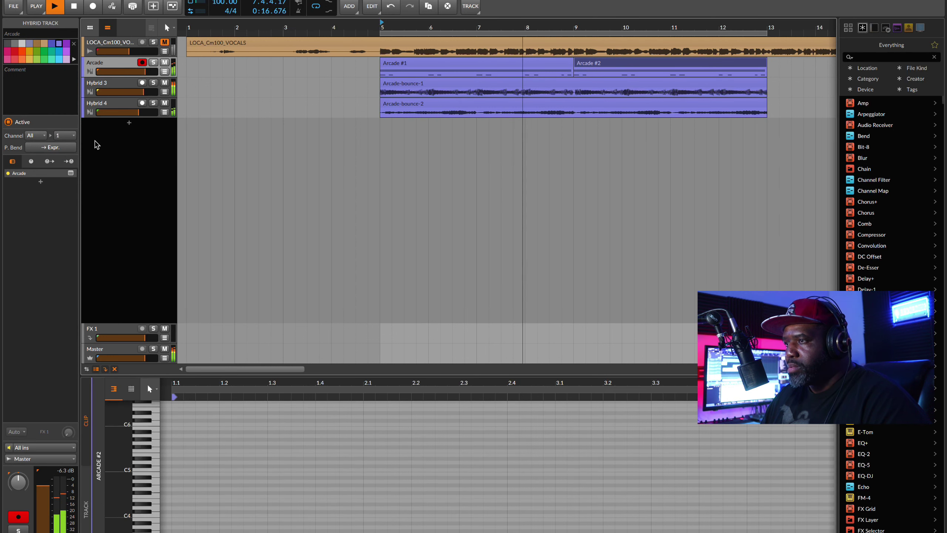
key("d")
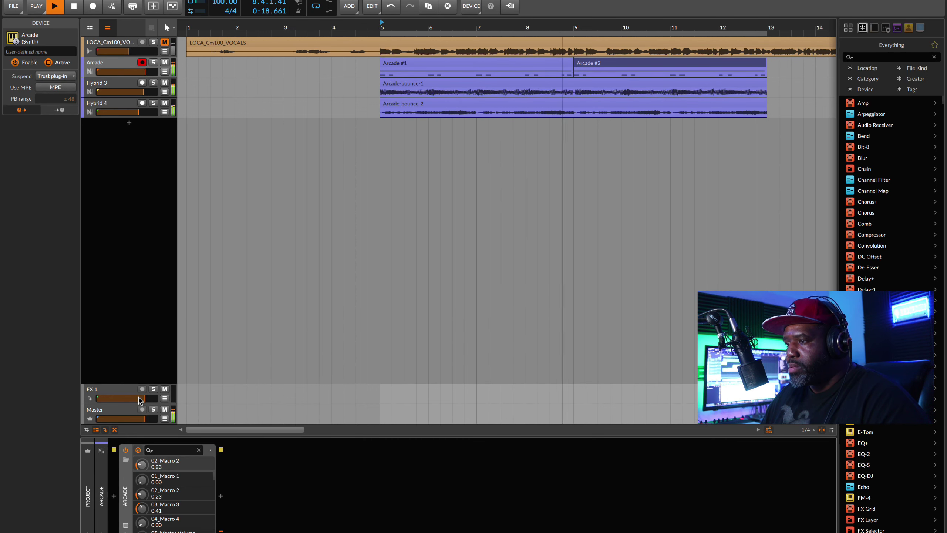
left_click(125, 526)
key("space")
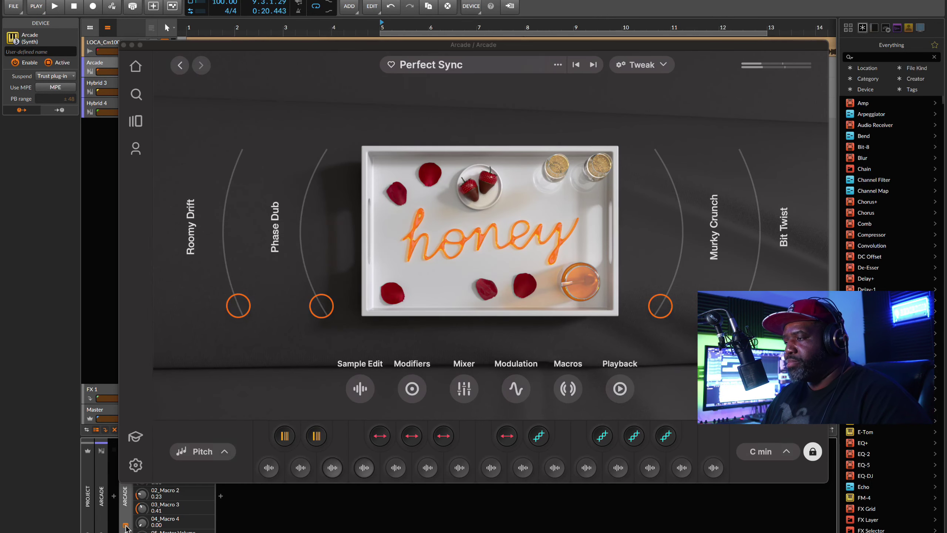
- Audition the first three Perfect Sync samples and open the first one, the Shot Down Kick, for sample editing
left_click(274, 469)
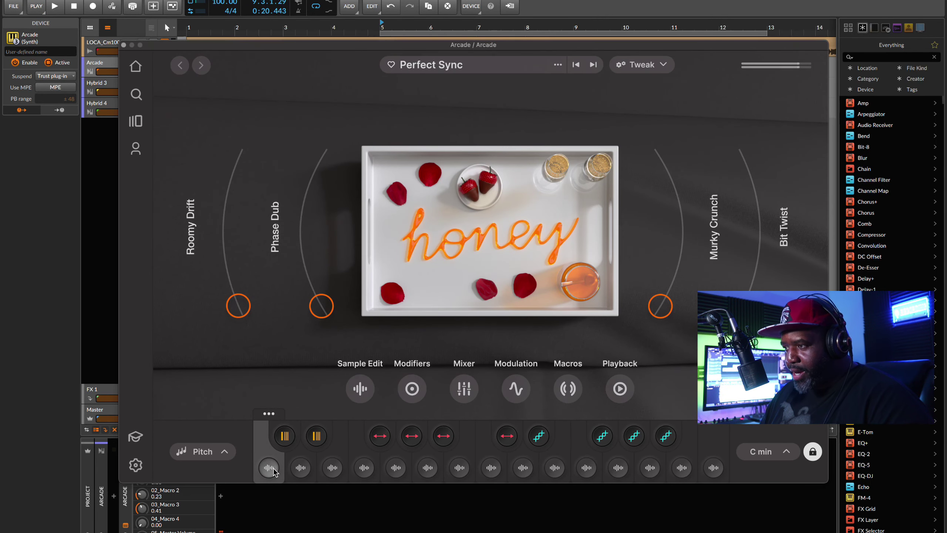
left_click(309, 472)
left_click(334, 471)
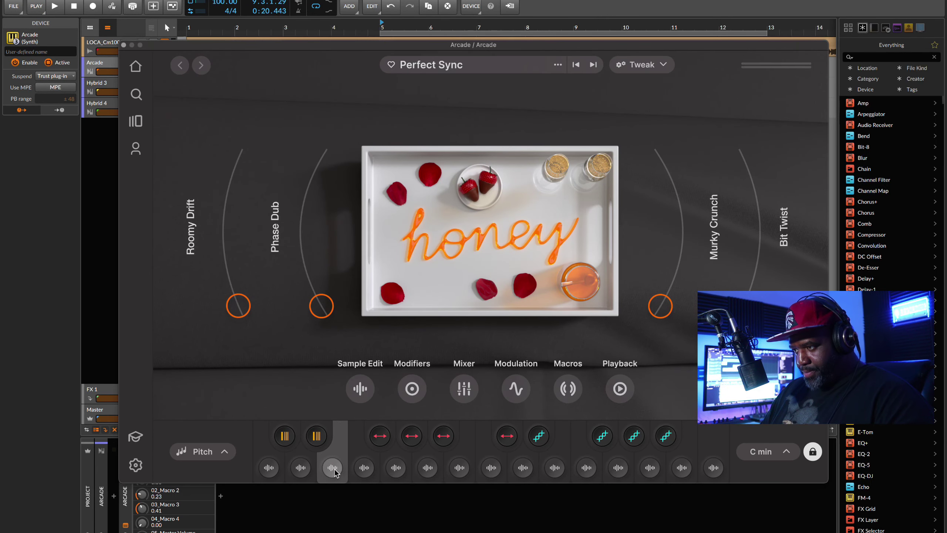
left_click(281, 477)
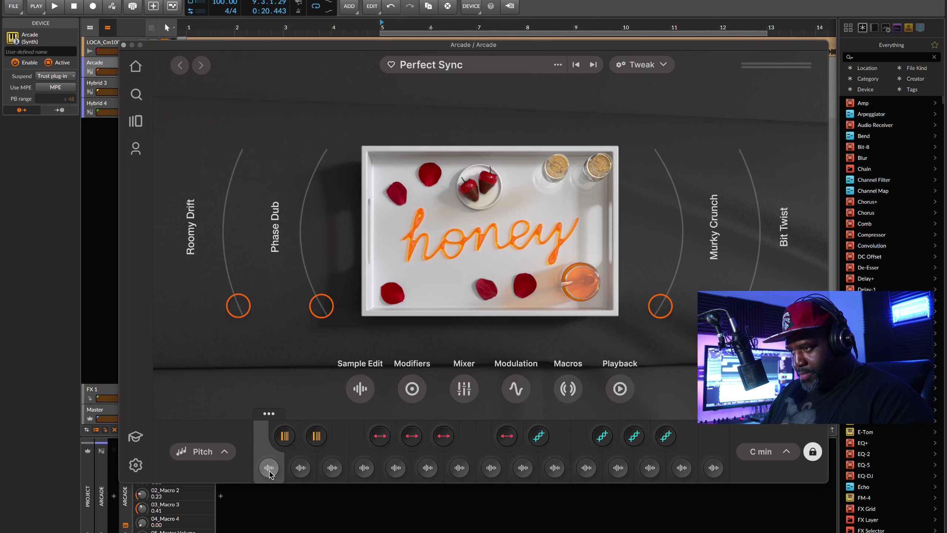
left_click(360, 388)
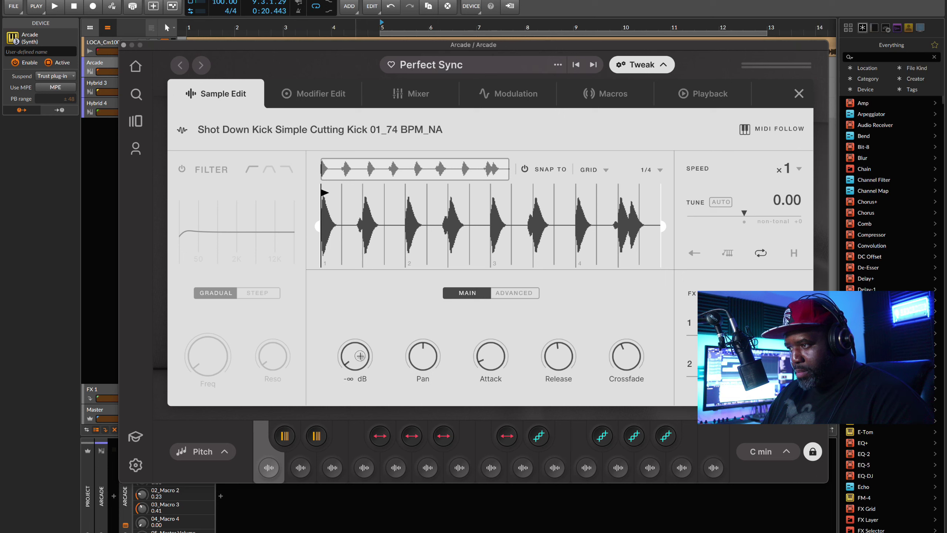
- Set the kick sample's volume to 6.00 dB during playback and close the Arcade window
key("space")
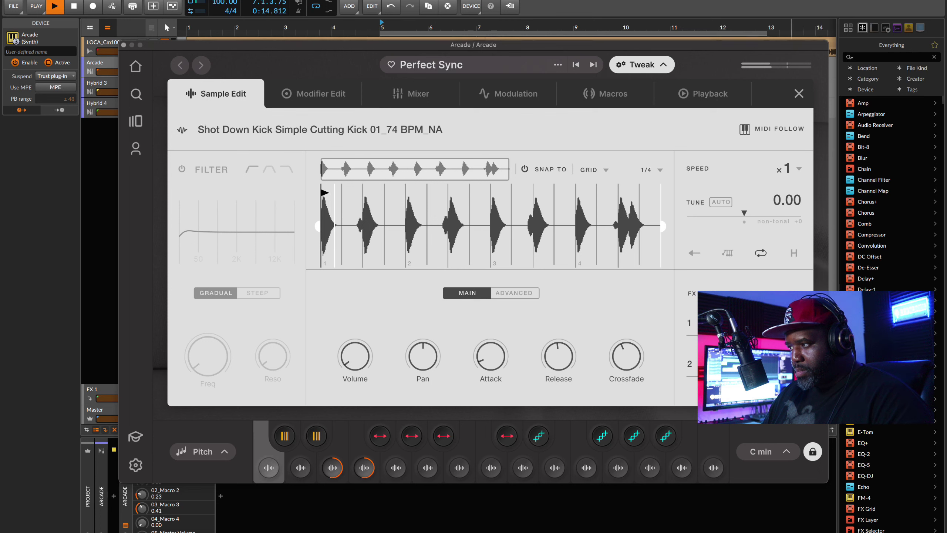
mouse_move(362, 342)
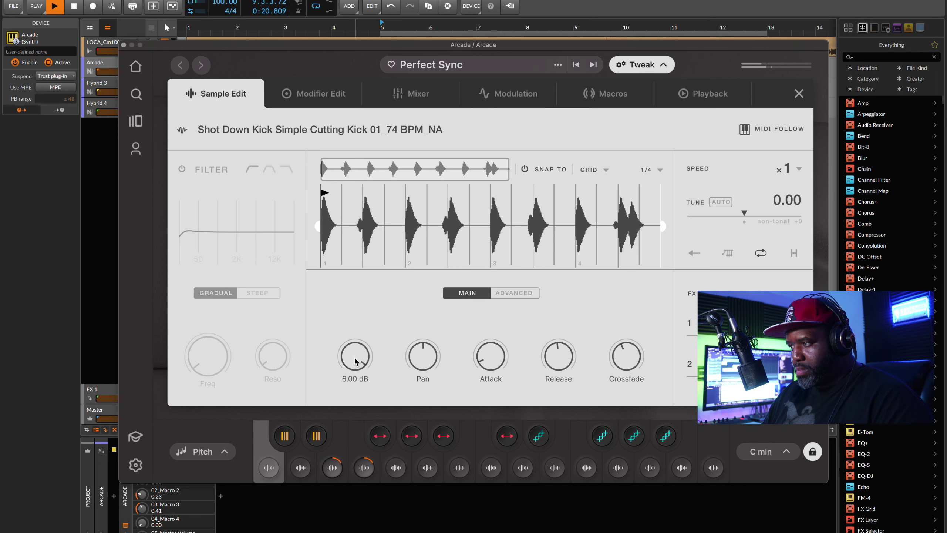
left_click(124, 45)
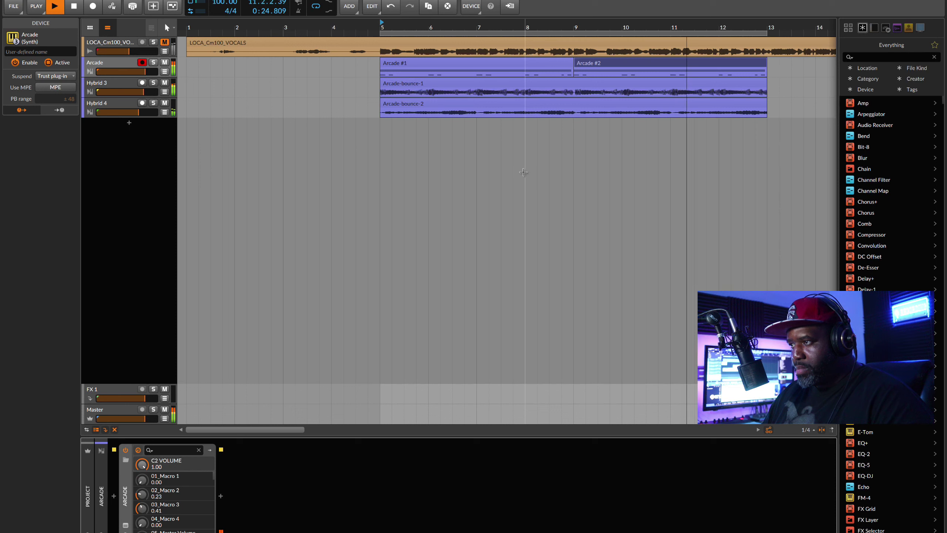
- Delete the Hybrid 4 track with its Arcade-bounce-2 clip and play back the remaining tracks
left_click(468, 105)
key("space")
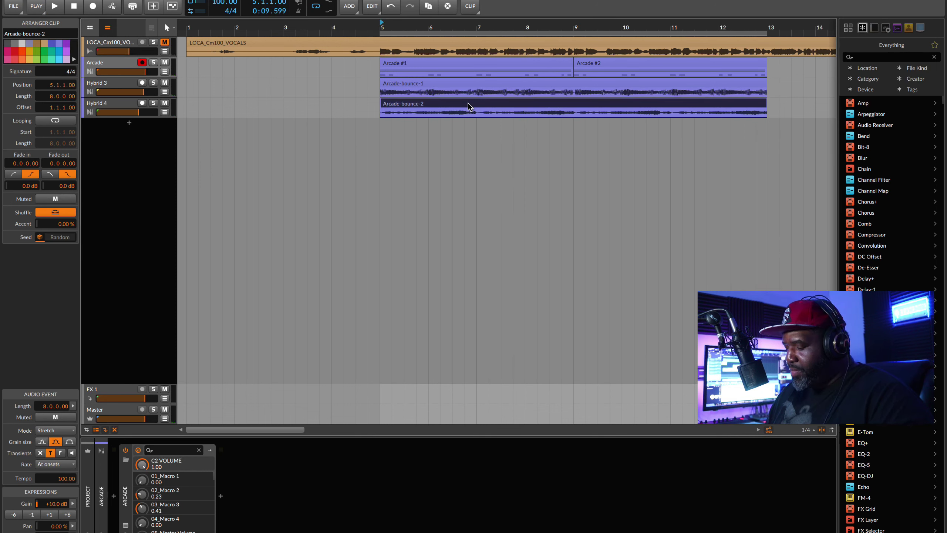
left_click(110, 105)
key("Delete")
key("space")
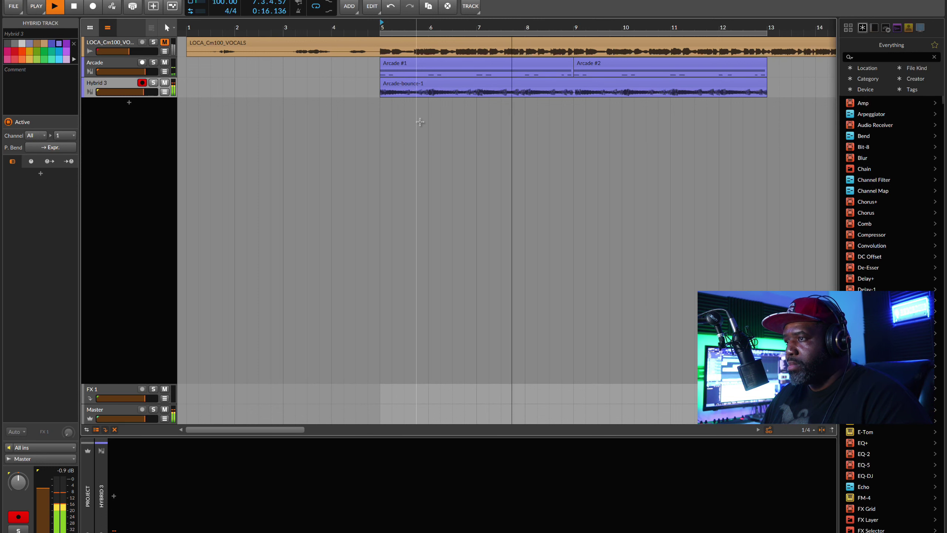
- Open the first Arcade clip in the note editor and delete the duplicated Arcade clip at bar 9
double_click(435, 63)
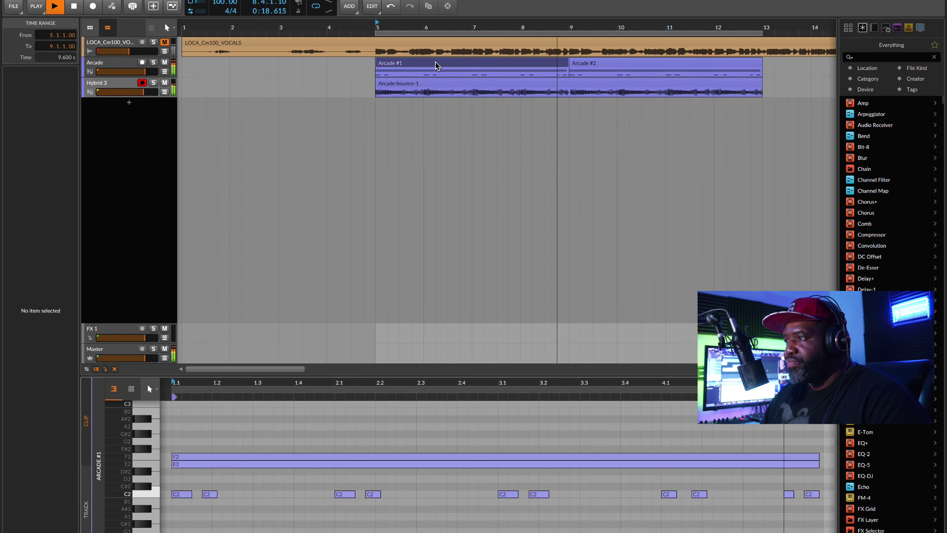
left_click(630, 63)
key("Delete")
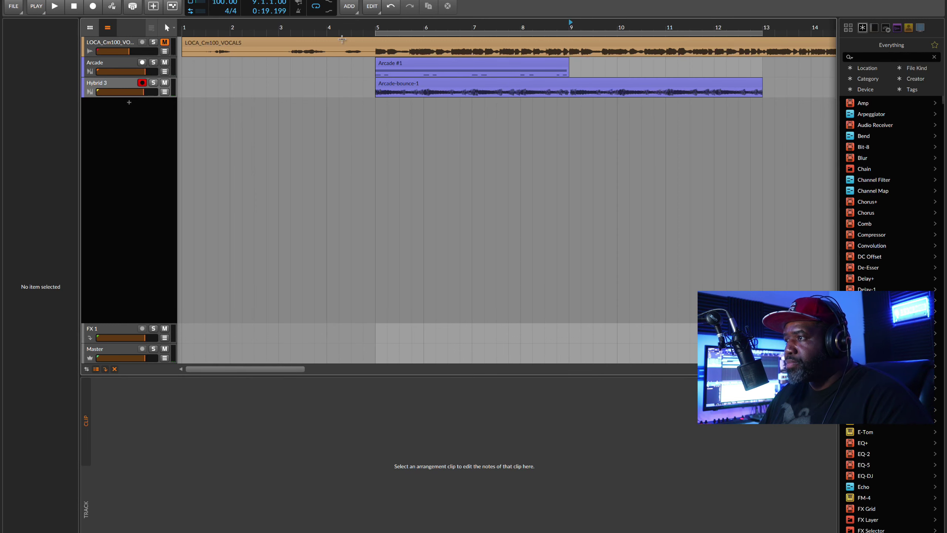
- Reopen the Arcade instrument, audition its third and fourth samples, and open the fourth, the Shot Down Hats, for sample editing
left_click(398, 67)
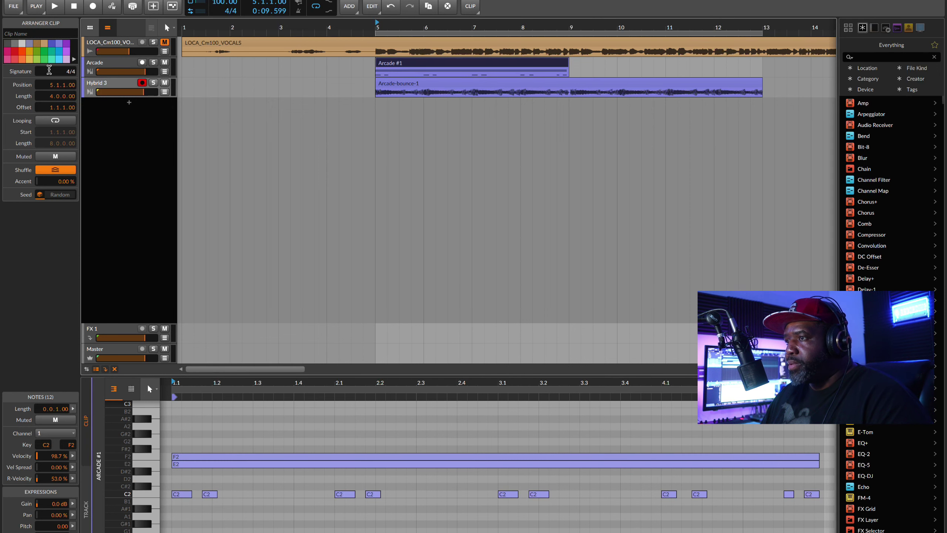
left_click(111, 64)
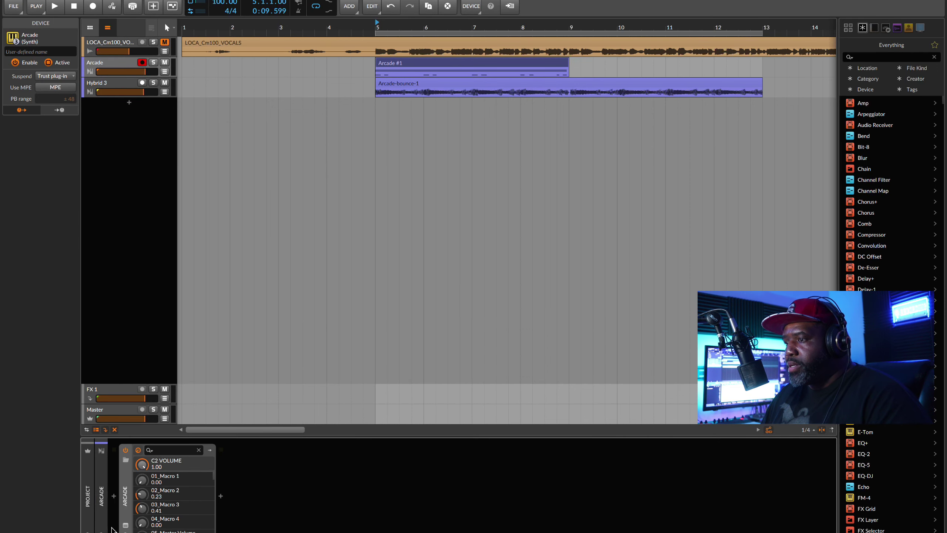
left_click(126, 524)
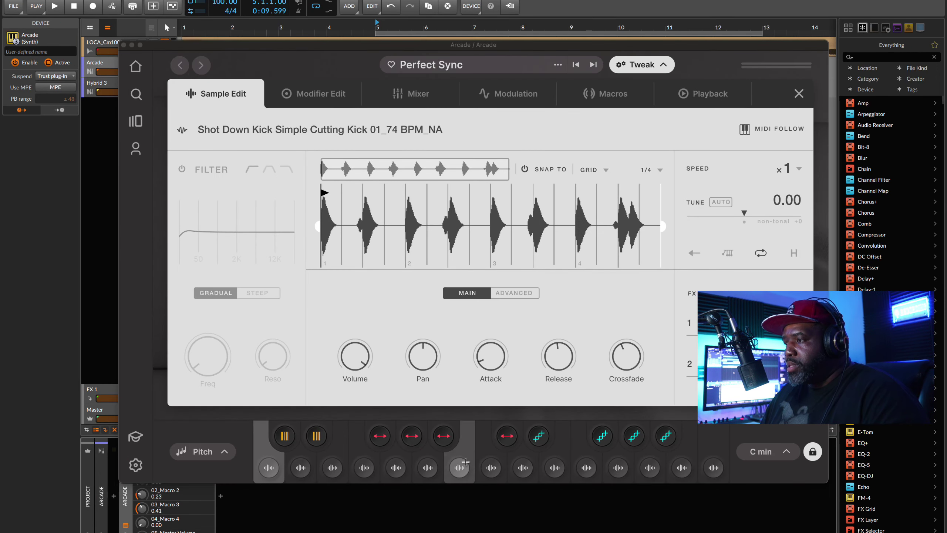
left_click(336, 472)
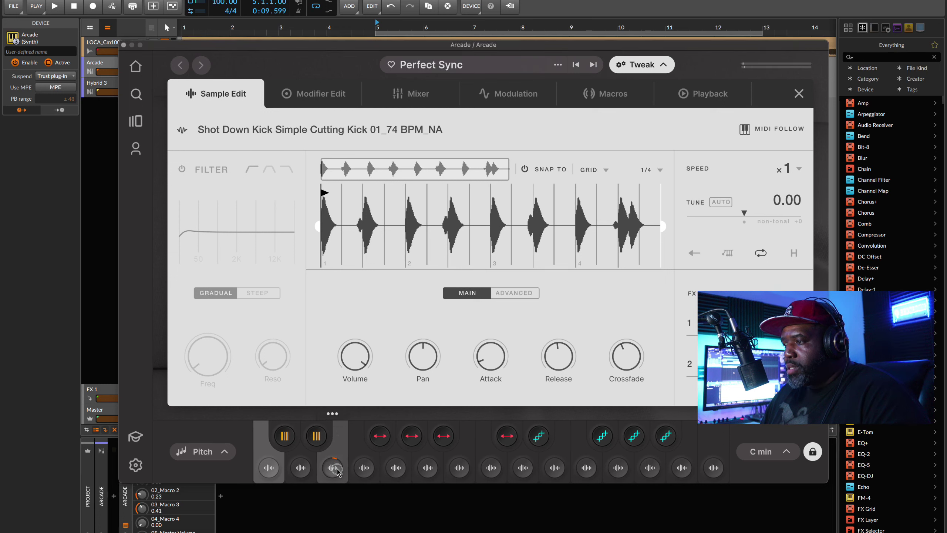
left_click(363, 471)
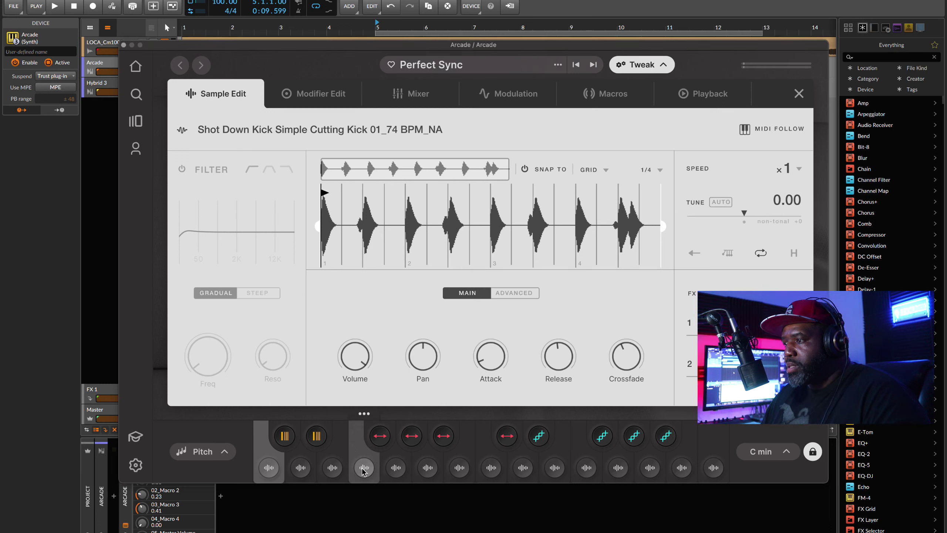
left_click(358, 435)
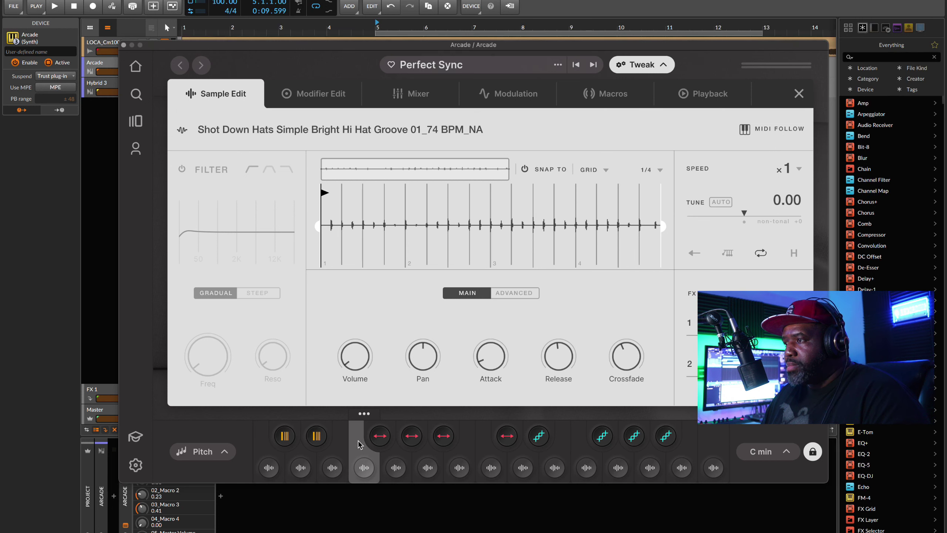
- Set the Shot Down Hats sample's speed to 1/2 and its tuning to -12.00, checking both changes in playback
left_click(800, 170)
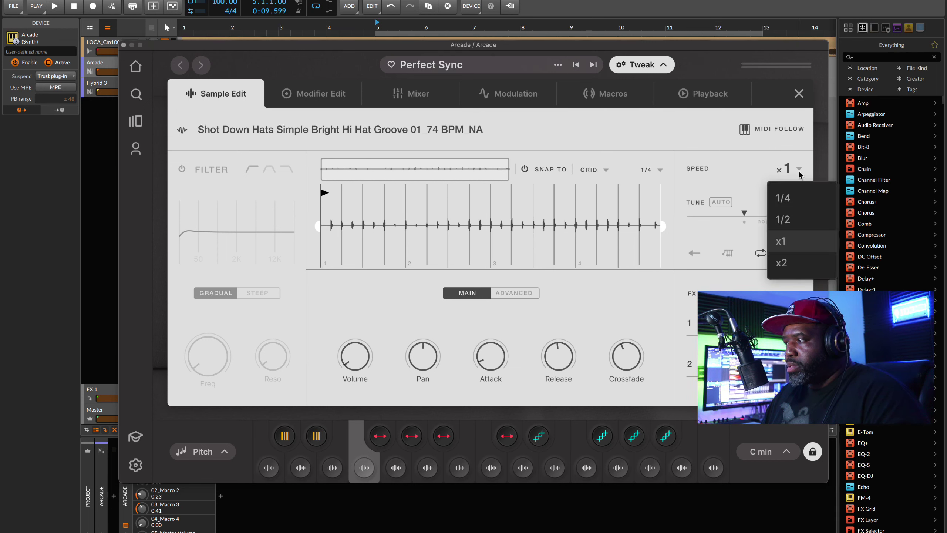
left_click(782, 218)
key("space")
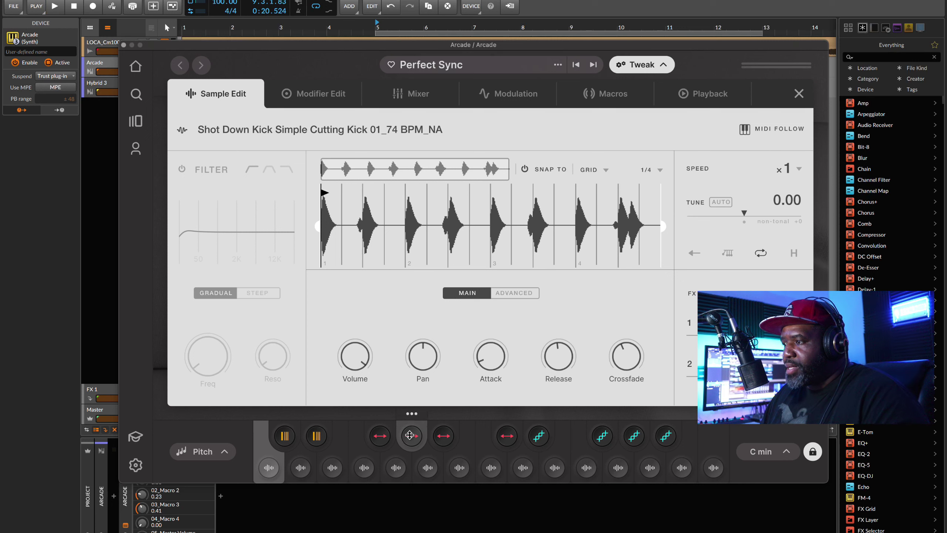
left_click(358, 432)
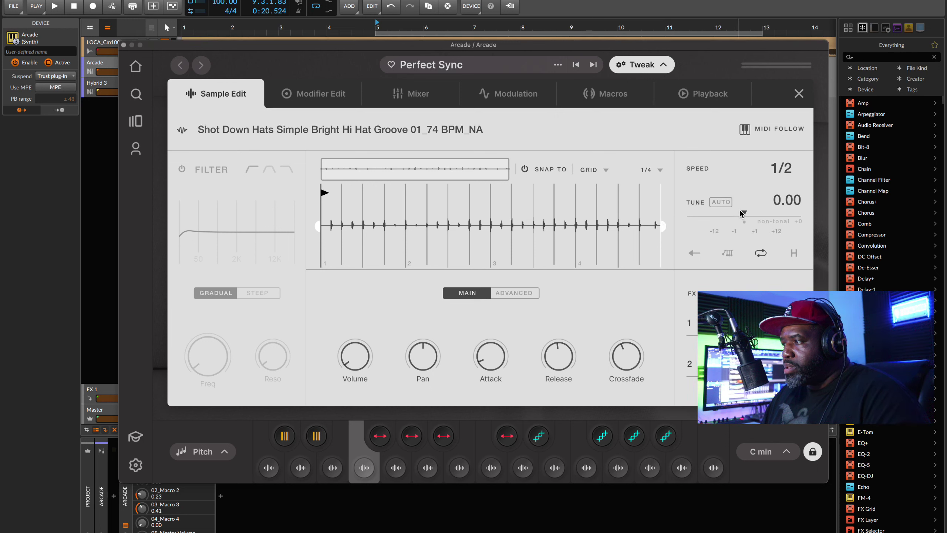
left_click_drag(720, 220, 709, 220)
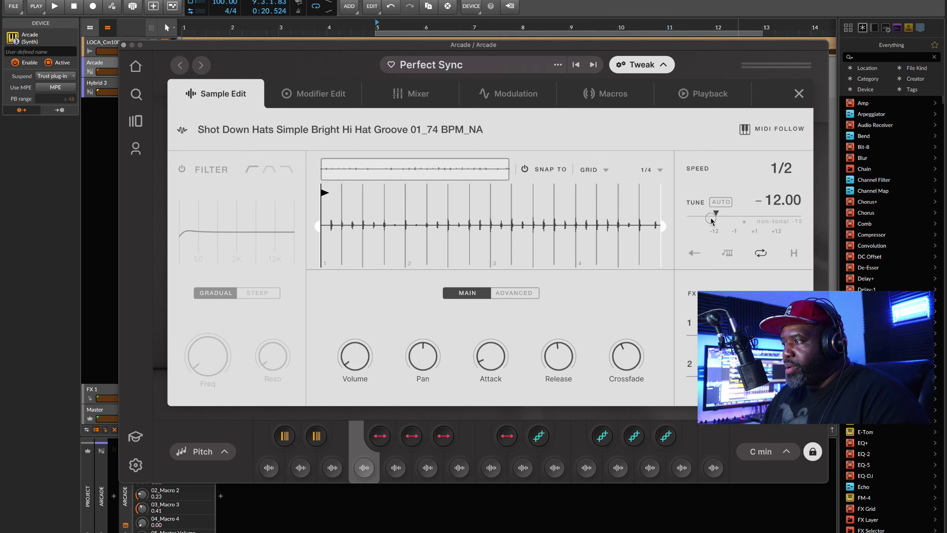
key("space")
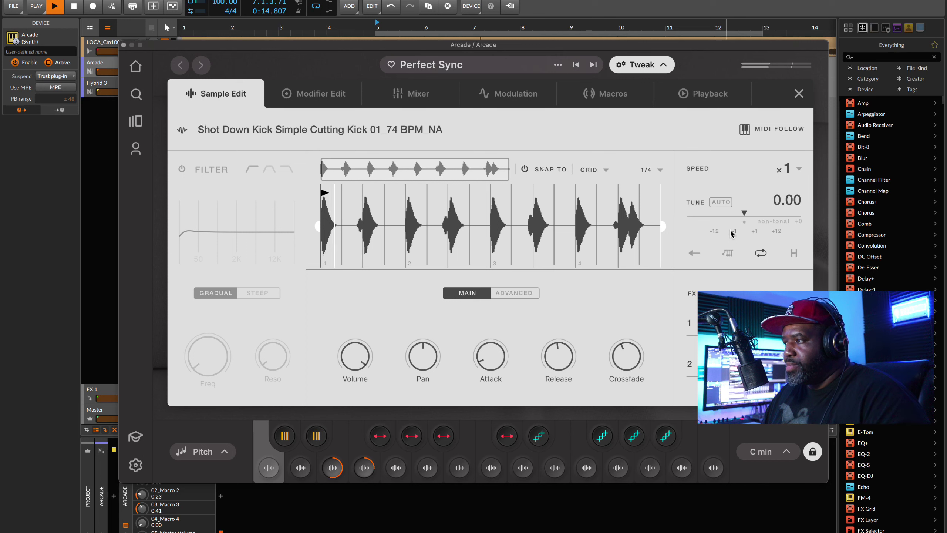
- Trim the hi-hat sample's end back to the second grid division, set its volume to about -7.1 dB, and play it back
mouse_move(553, 366)
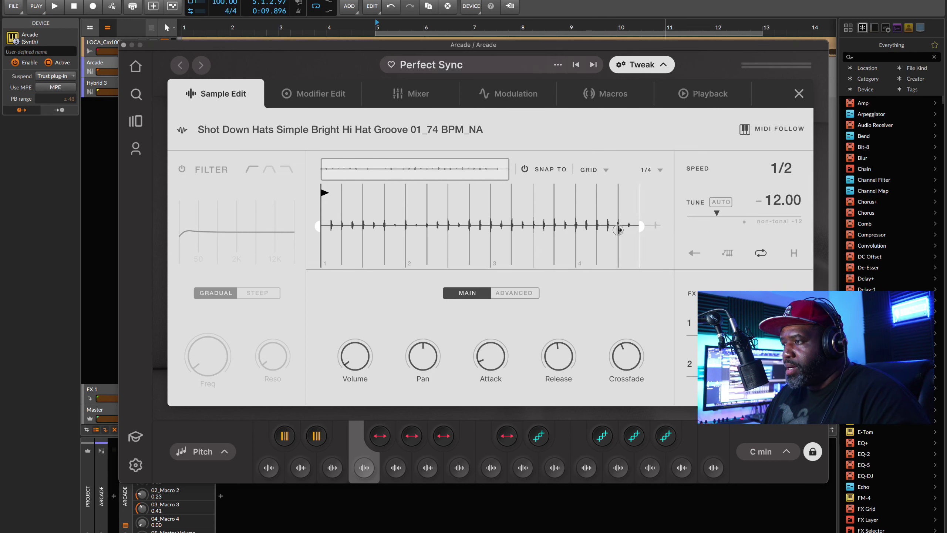
left_click_drag(618, 229, 367, 242)
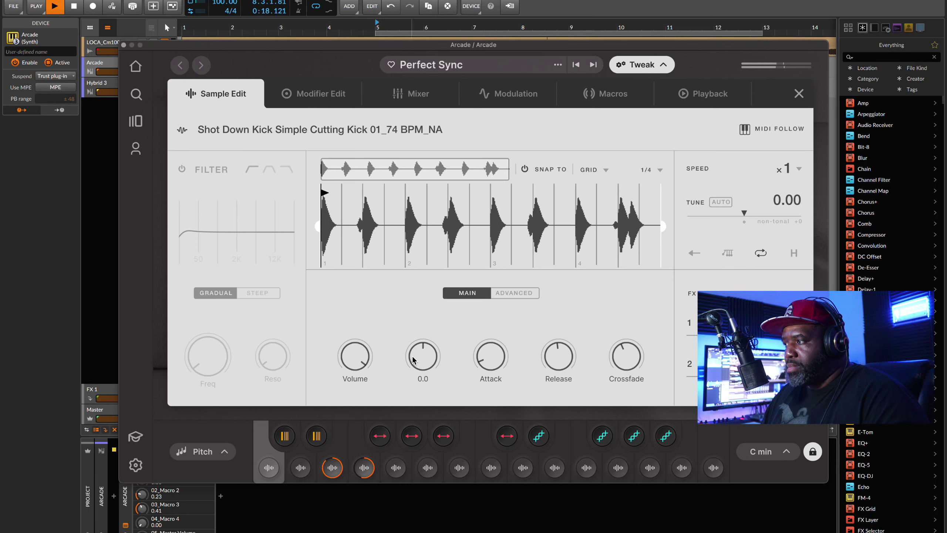
key("space")
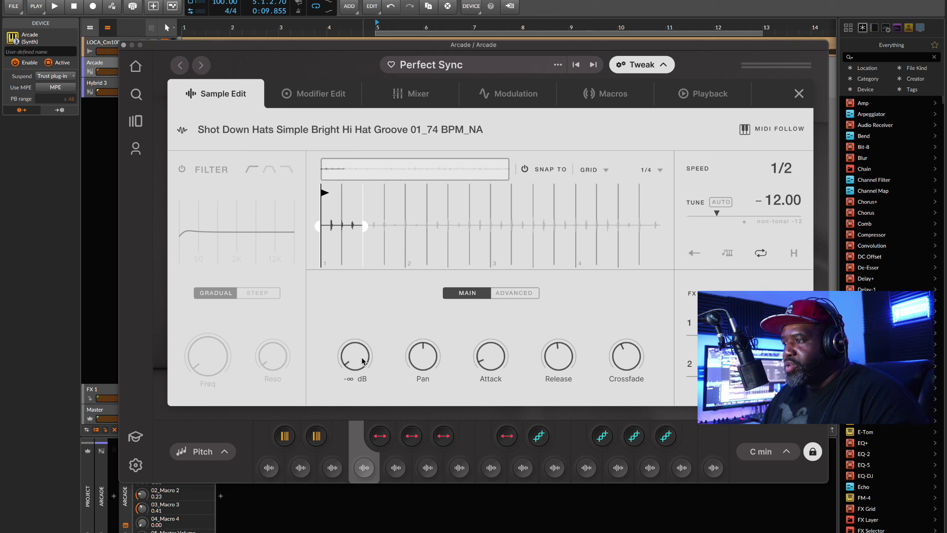
left_click_drag(362, 361, 359, 287)
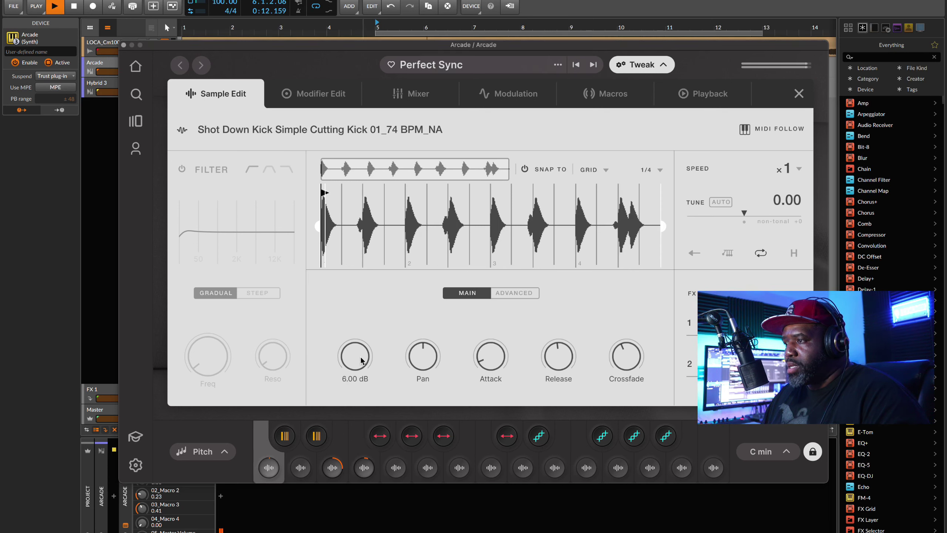
key("space")
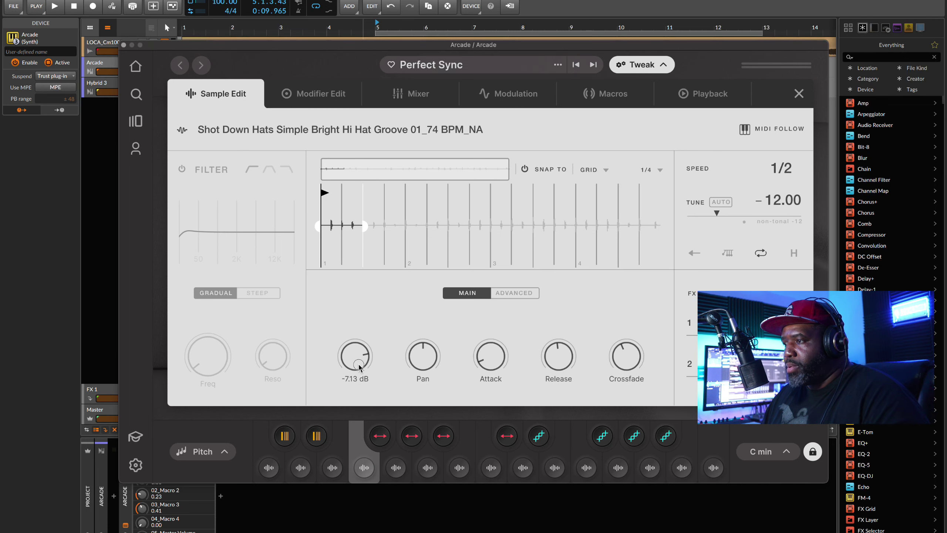
key("space")
- Fine-tune the hi-hat's F2 channel volume in the Arcade mixer and close the Arcade window
left_click(424, 94)
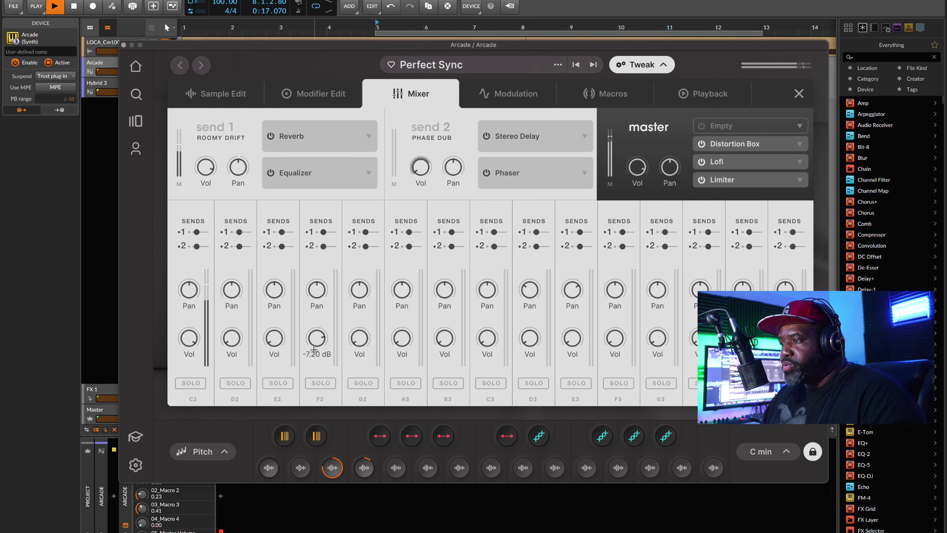
mouse_move(314, 350)
left_mouse_down()
mouse_move(317, 359)
mouse_move(318, 348)
left_mouse_up()
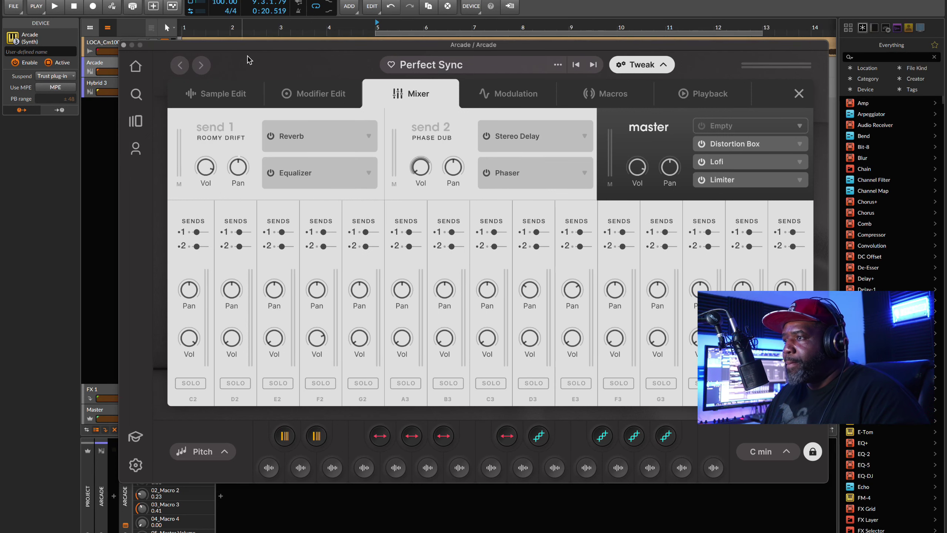
left_click(123, 45)
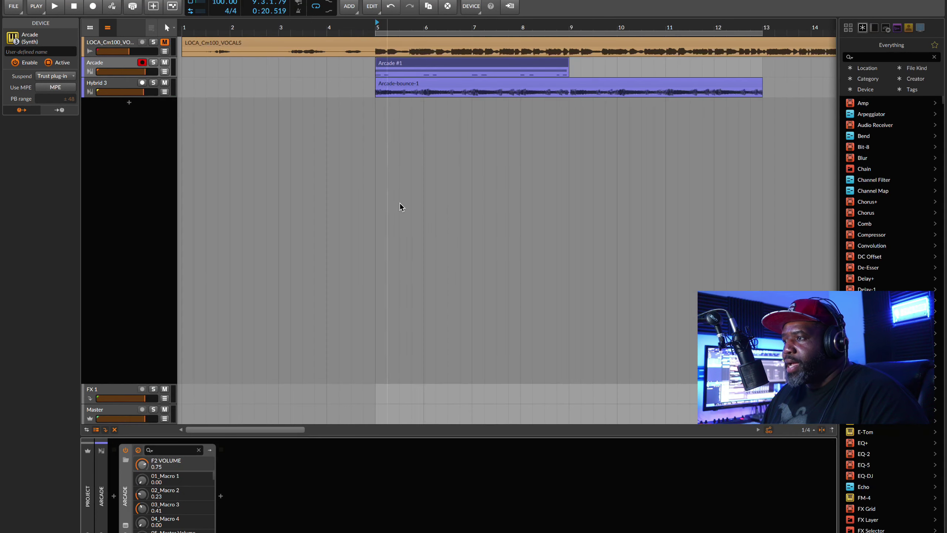
- Duplicate the Arcade clip to bar 9 and play the arrangement with the vocals track unmuted
left_click(504, 65)
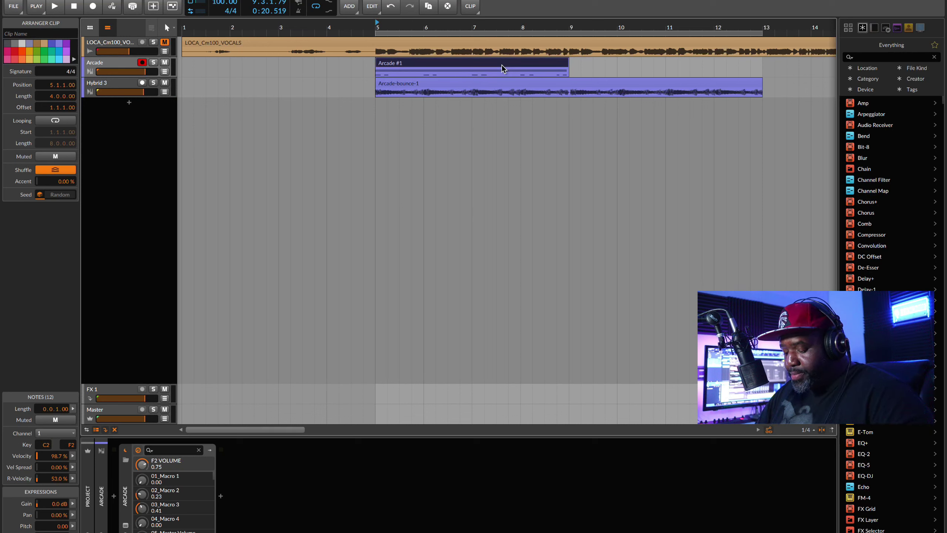
key("ctrl+d")
key("space")
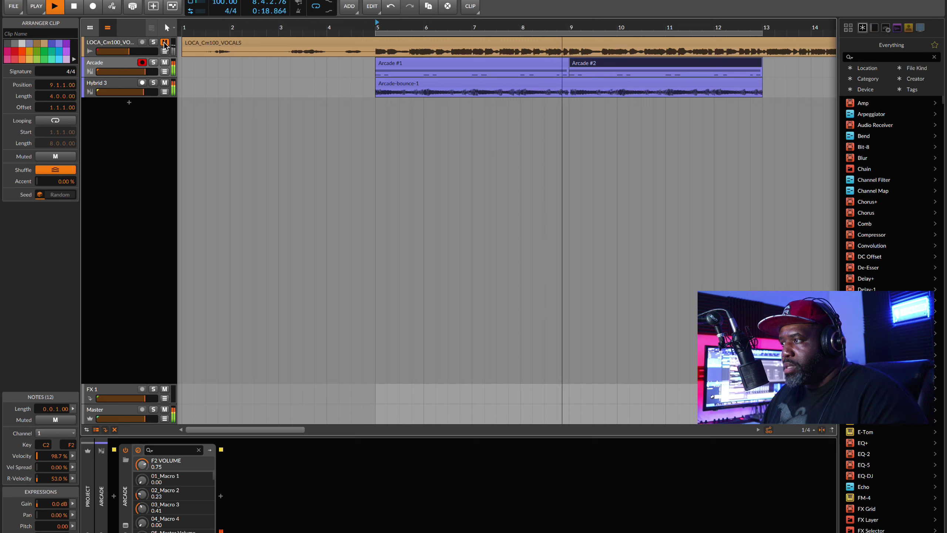
key("space")
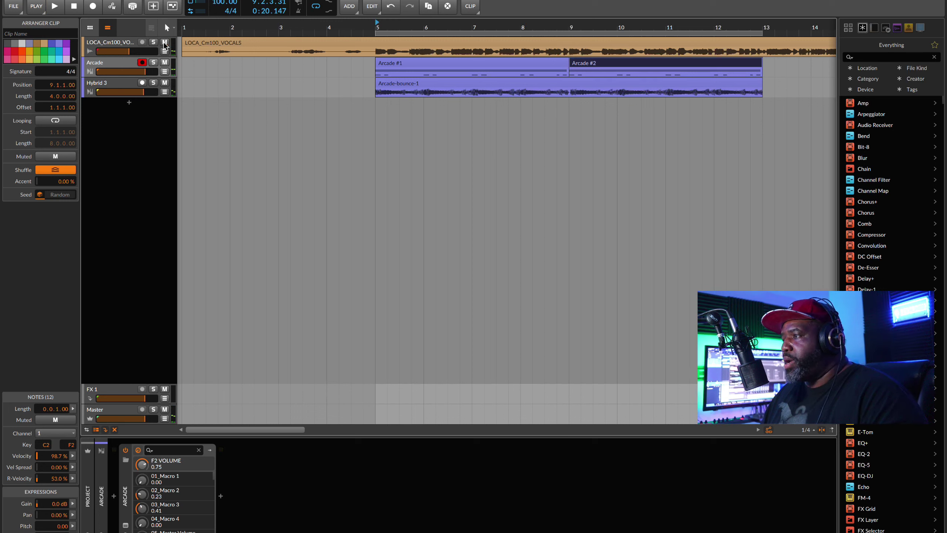
key("space")
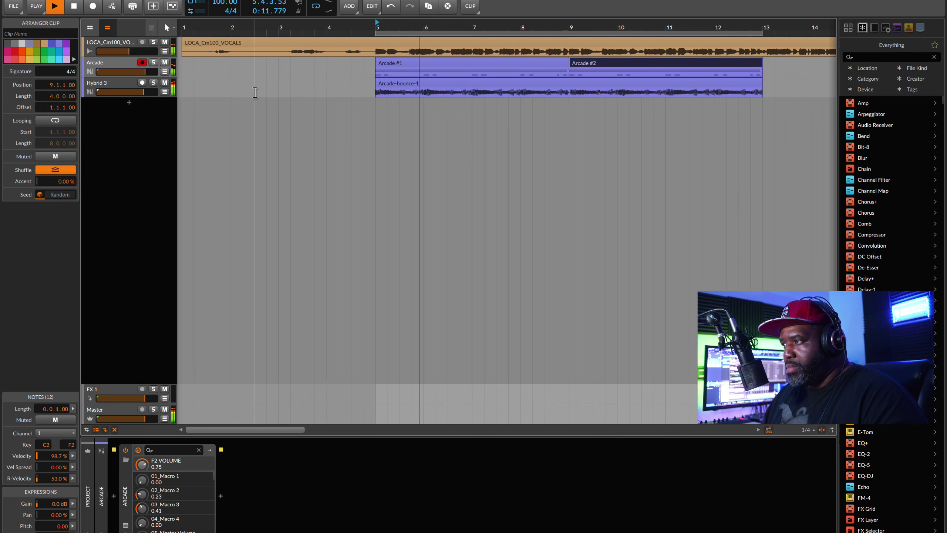
- Select both clips on the Arcade track and consolidate them into one eight-bar clip
left_click(774, 64)
left_click_drag(774, 64, 536, 70)
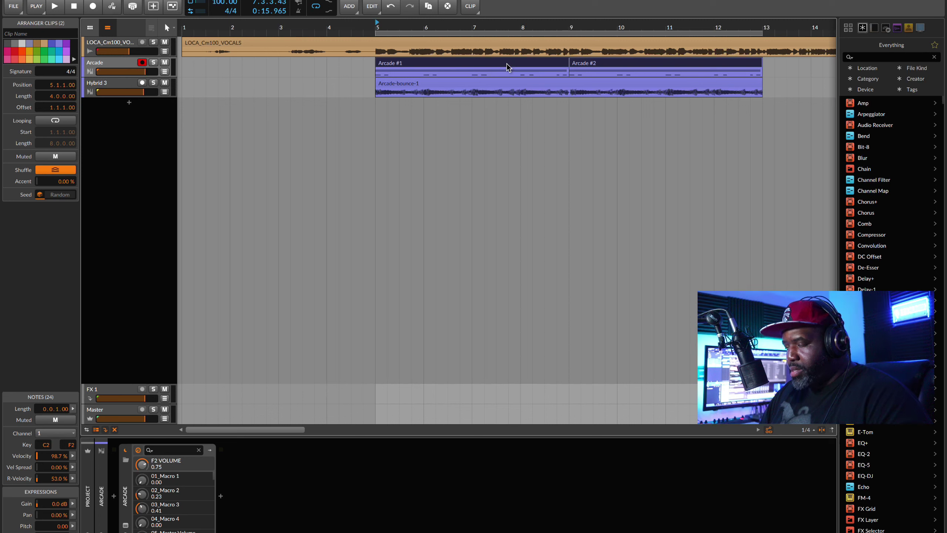
key("super+j")
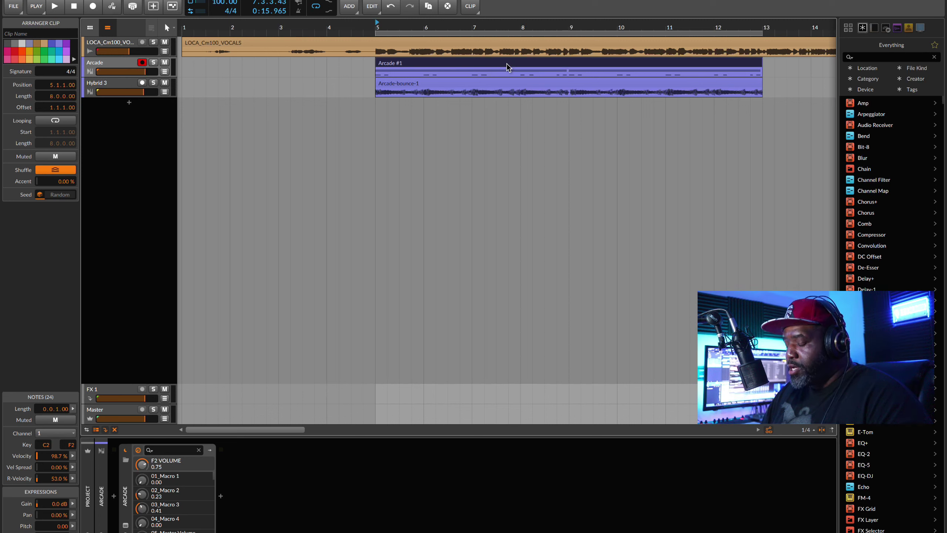
- Bounce the consolidated Arcade clip to audio and move it onto a new track below Hybrid 3
key("super+b")
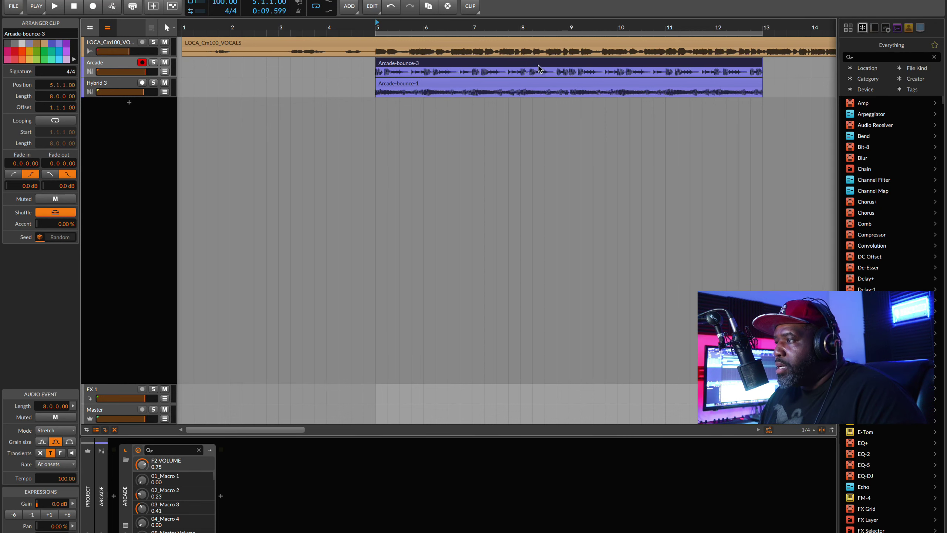
left_click_drag(549, 113, 548, 109)
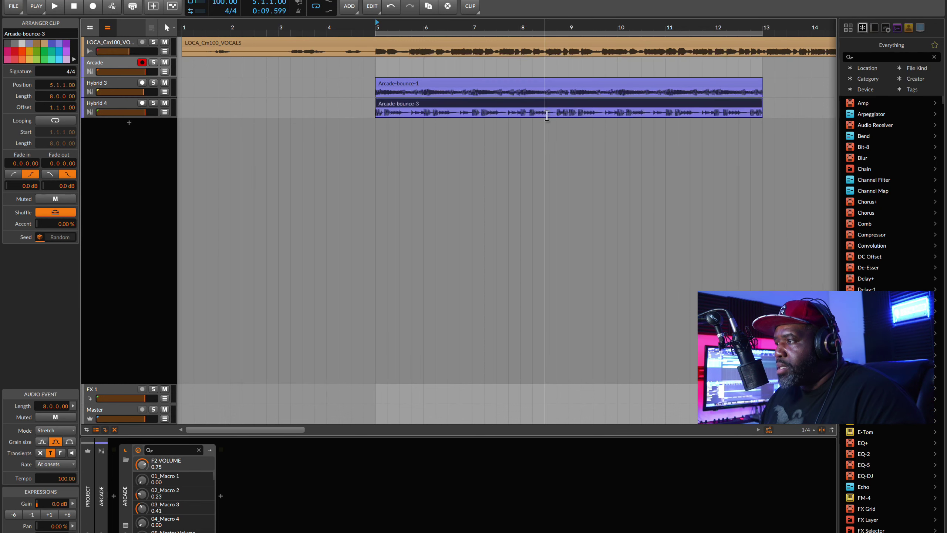
- Slightly lower the Hybrid 4 track's volume during playback and set the Arcade-bounce-3 clip's gain to +2.3 dB
key("space")
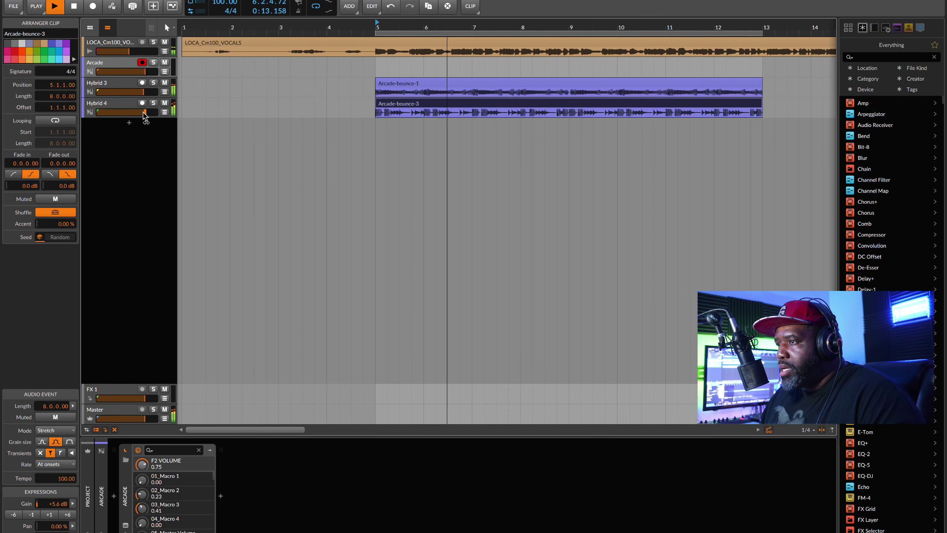
left_click_drag(146, 113, 142, 113)
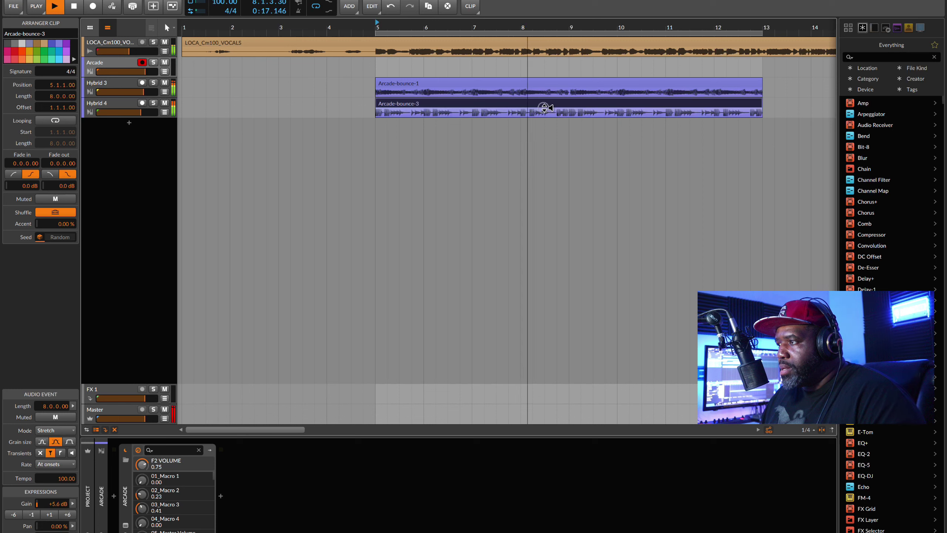
left_click_drag(544, 107, 544, 109)
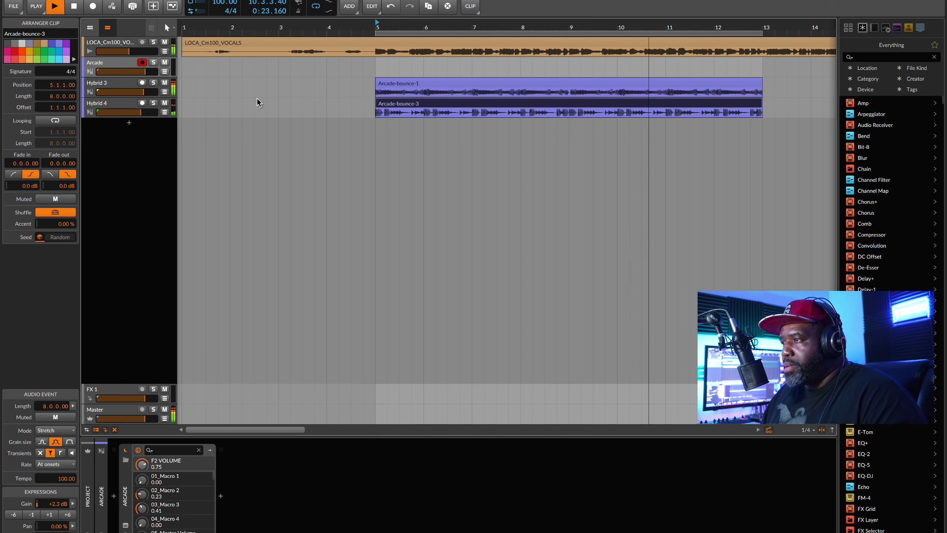
- Mute the vocals track and open the Arcade instrument on the Arcade track
left_click(165, 43)
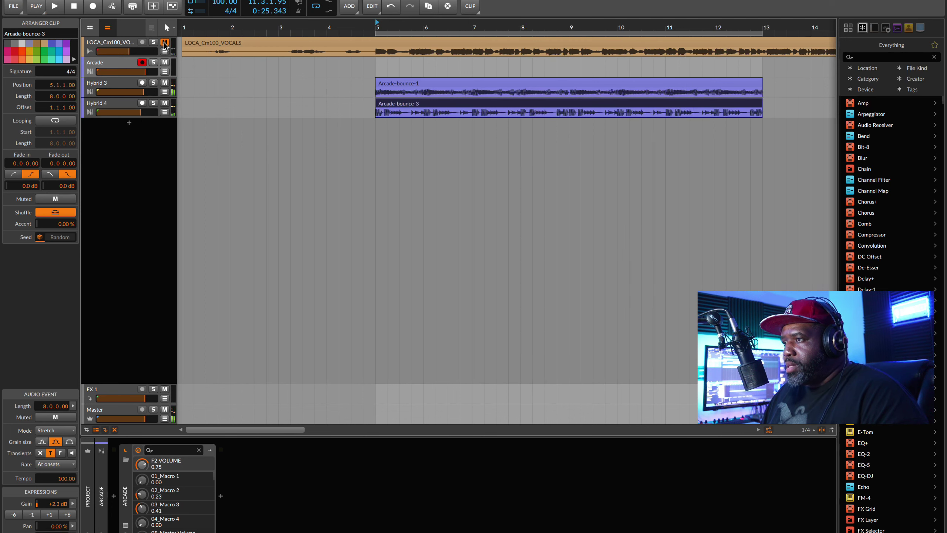
left_click(105, 61)
left_click(125, 525)
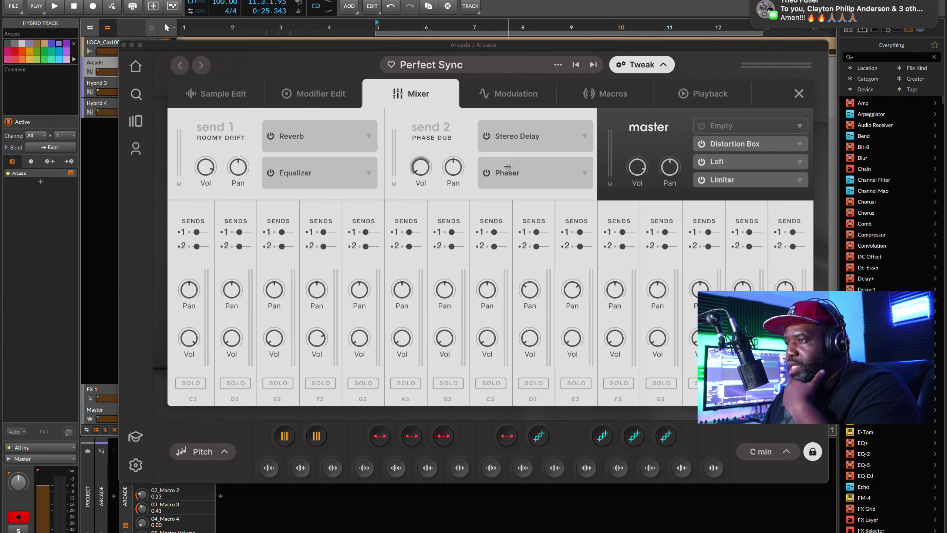
left_click(226, 99)
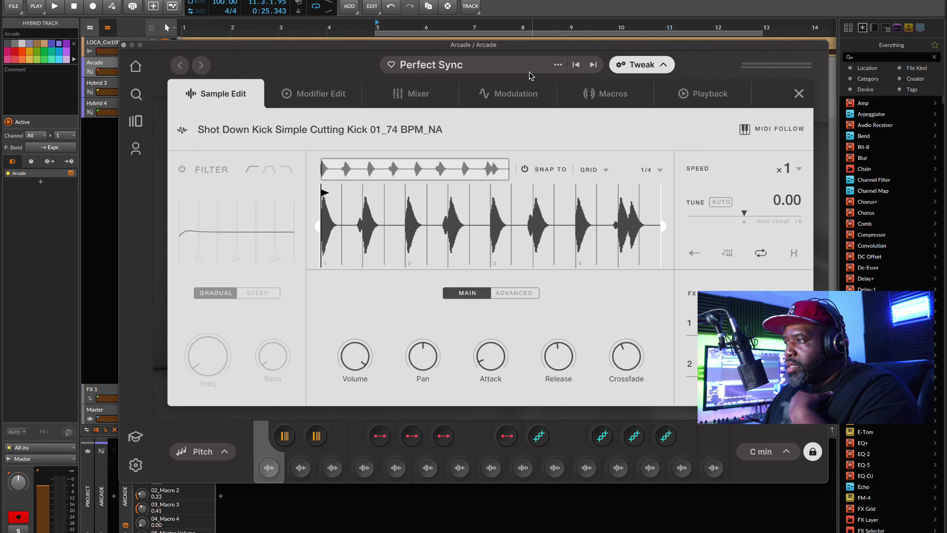
left_click(558, 65)
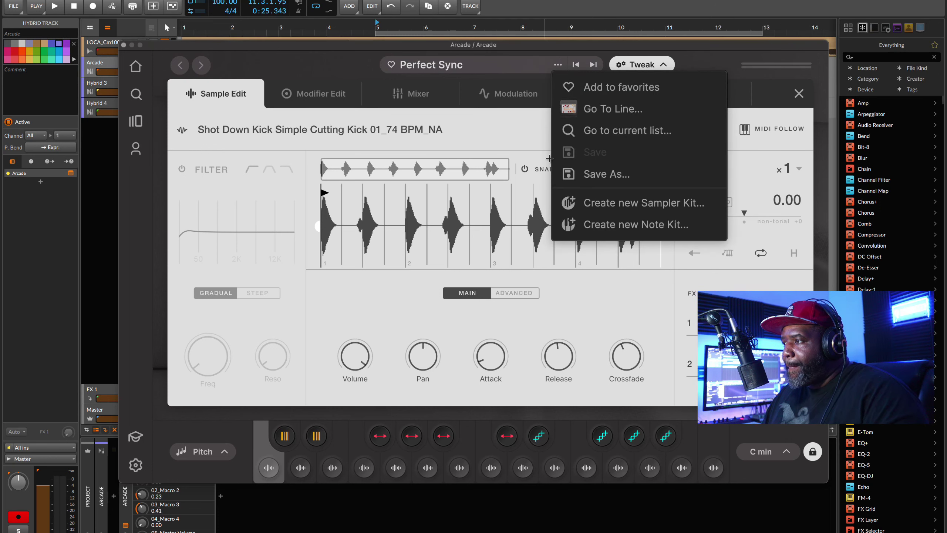
left_click(135, 121)
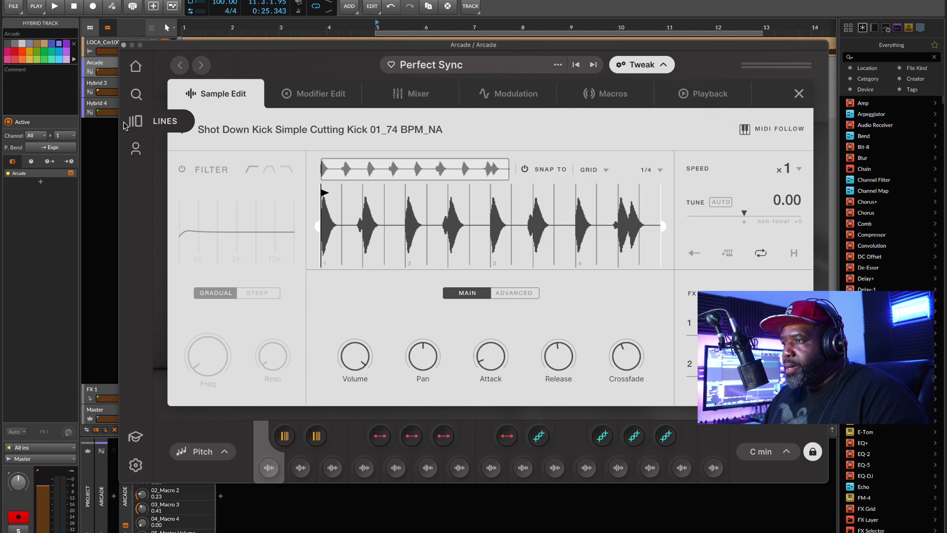
- Browse Arcade's Lines, open Distant Voices, and load its Enduring Spirit sampler kit
left_click(134, 123)
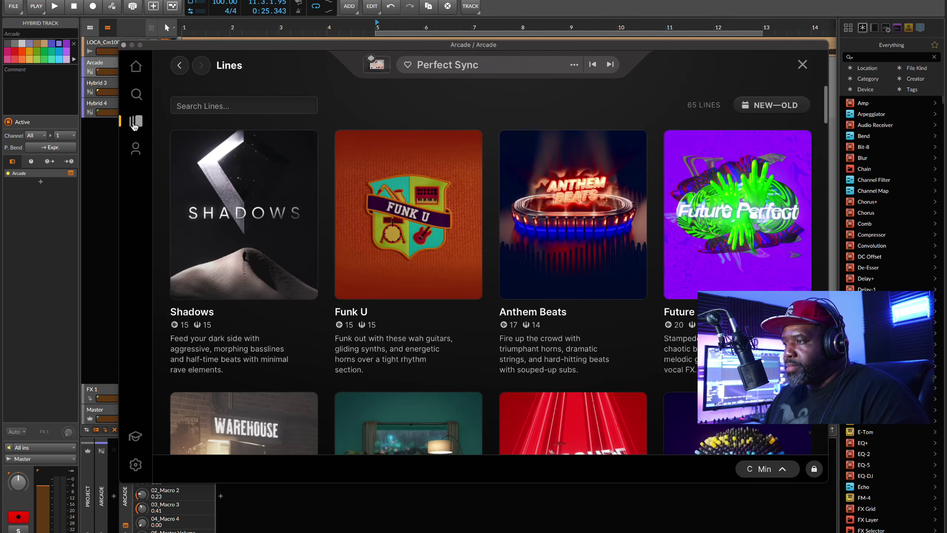
scroll(439, 318, "down", 2)
scroll(439, 318, "down", 5)
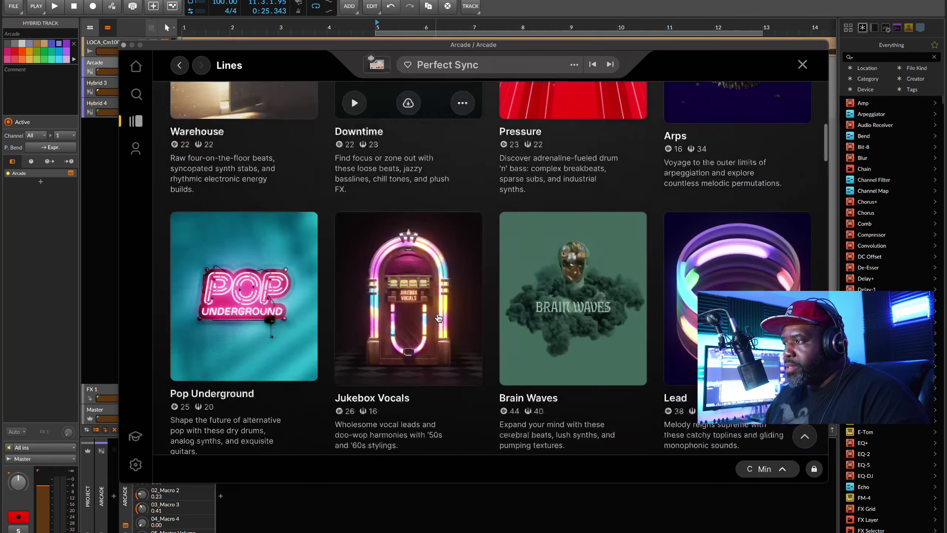
scroll(439, 318, "down", 1)
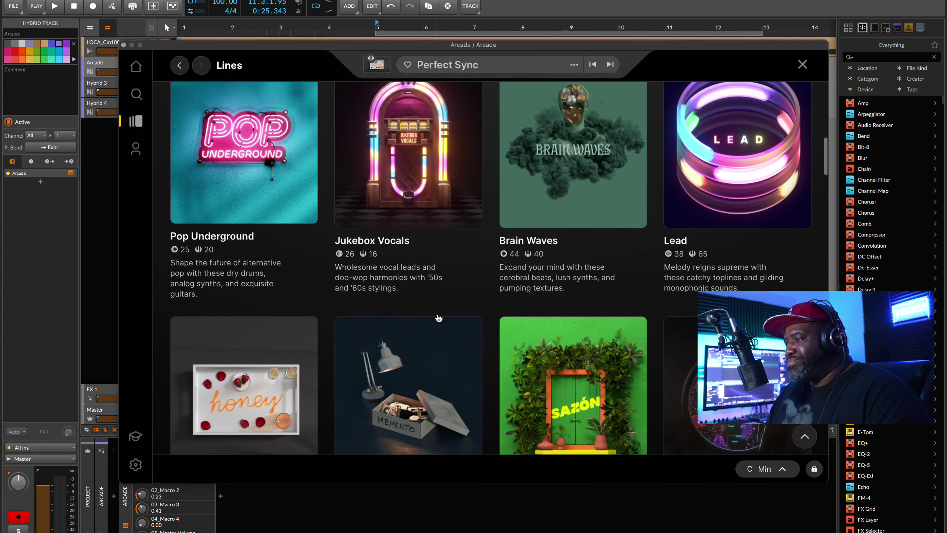
scroll(422, 317, "down", 4)
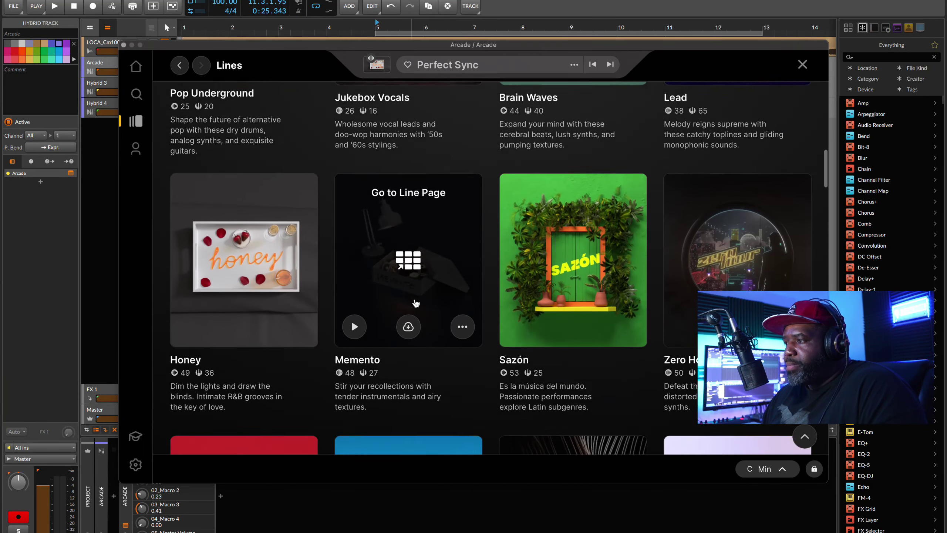
scroll(416, 303, "down", 3)
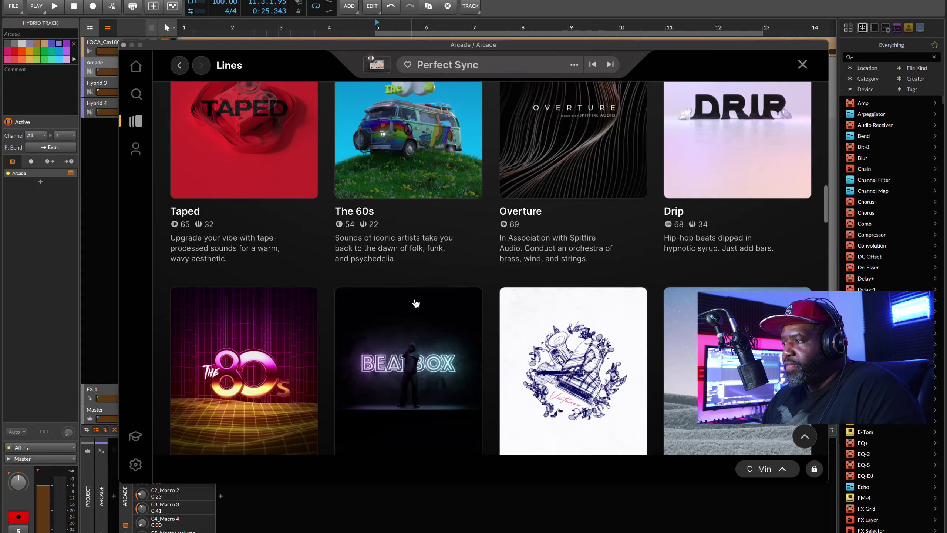
scroll(416, 303, "down", 1)
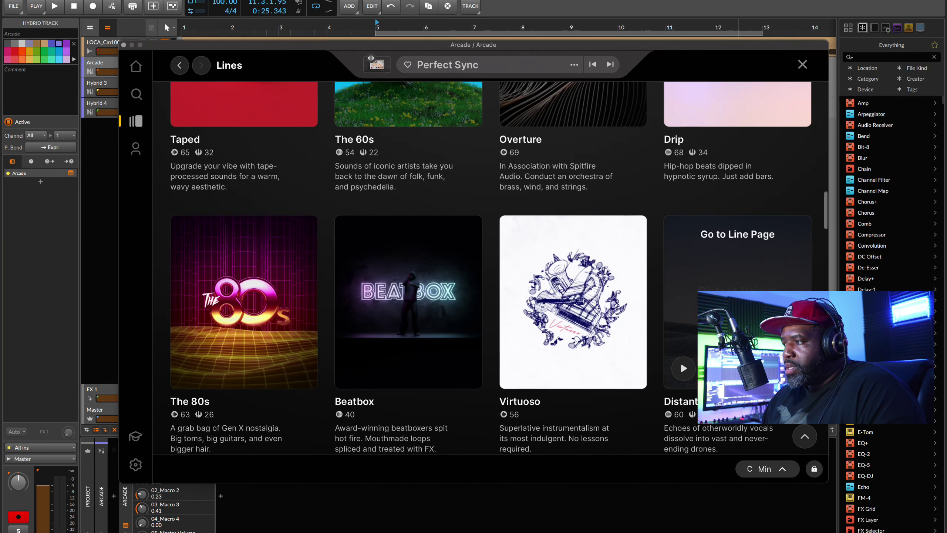
left_click(737, 284)
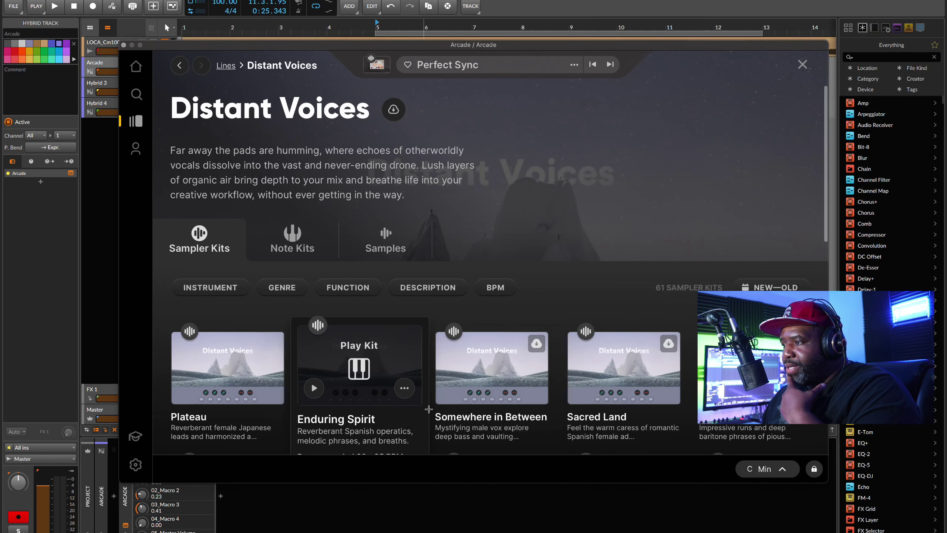
left_click(361, 373)
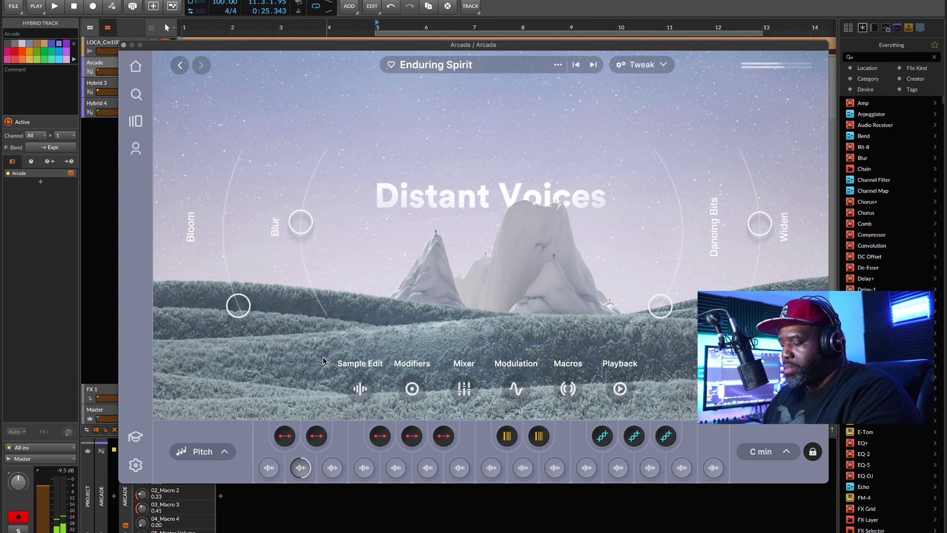
- Extend the playback region of the Chill Voz Eee Eee 01 sample to cover its full length
left_click(360, 389)
mouse_move(377, 378)
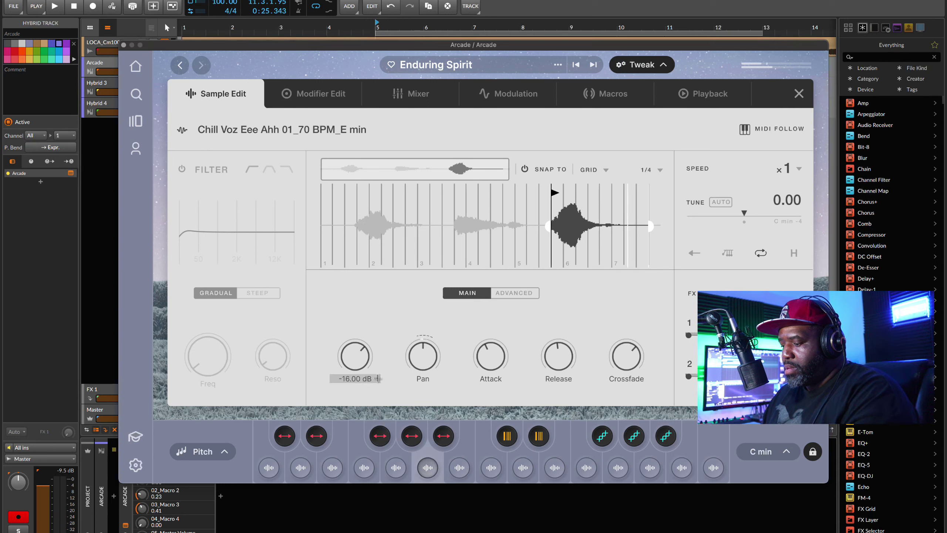
key("space")
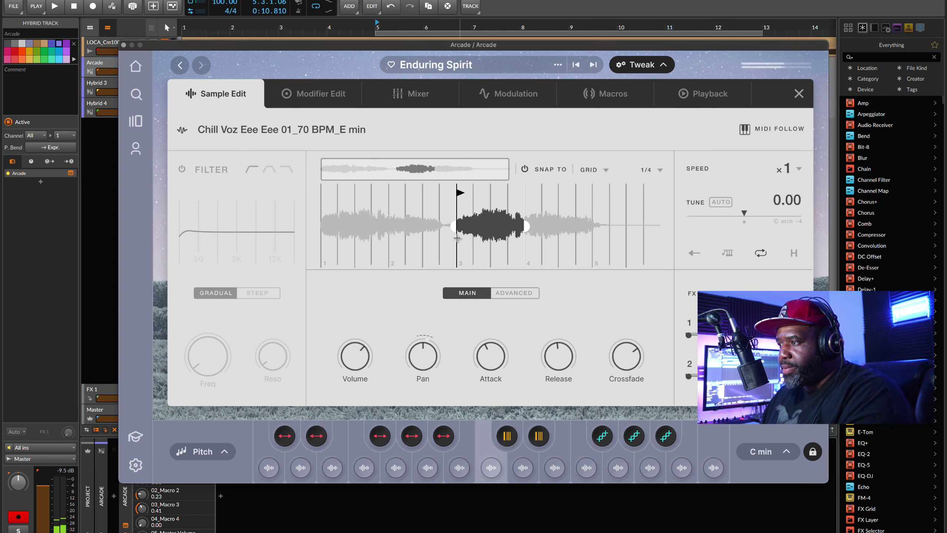
left_click_drag(455, 227, 178, 223)
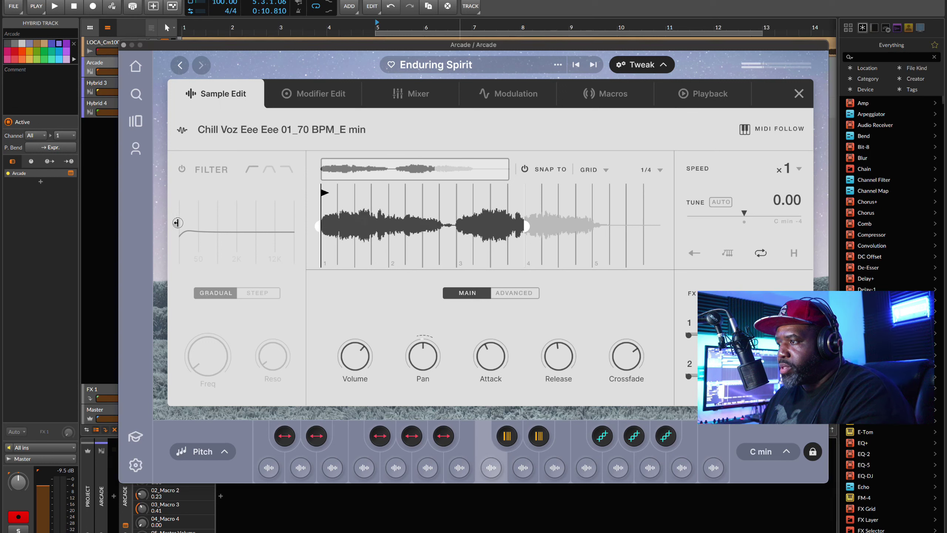
left_click_drag(618, 230, 664, 227)
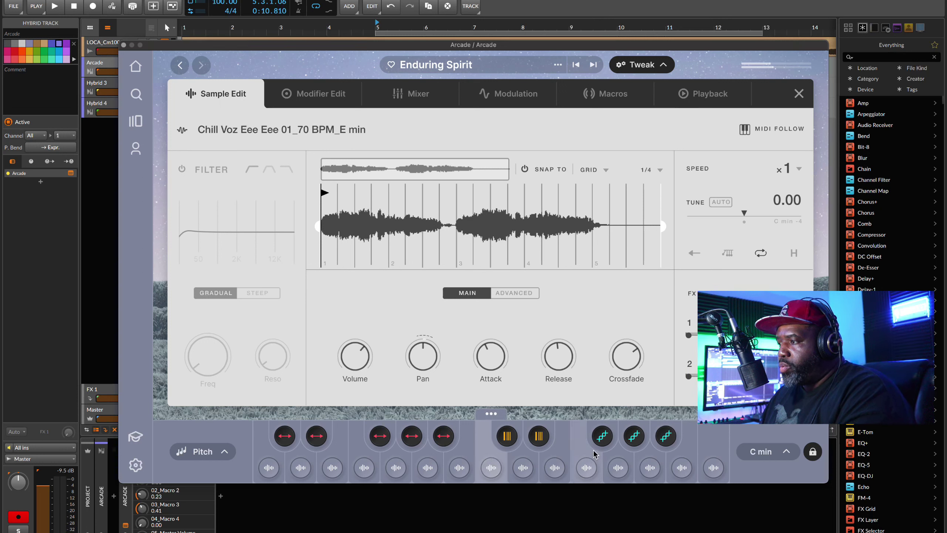
- Open the first Resequence modifier for editing, and change the first Repeater modifier's type to Resequence
left_click(602, 414)
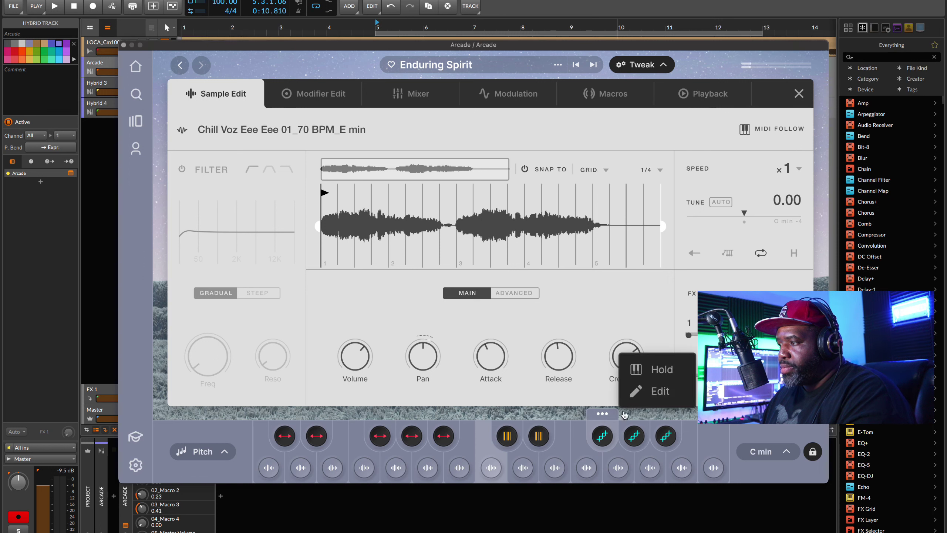
left_click(661, 391)
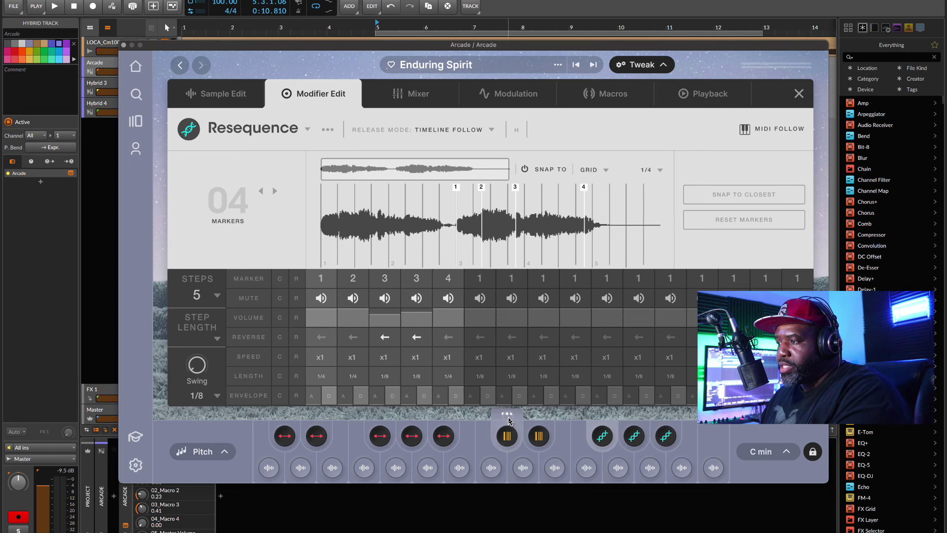
left_click(507, 413)
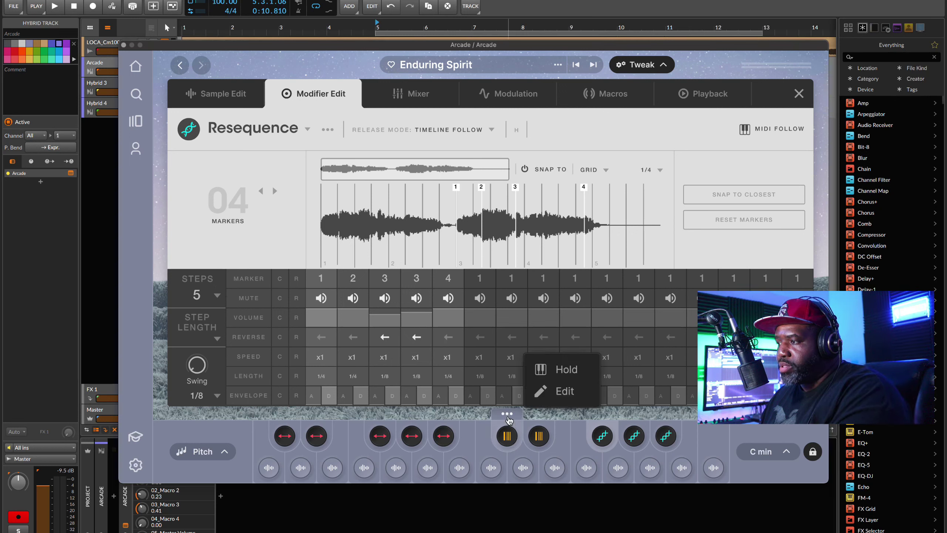
left_click(564, 392)
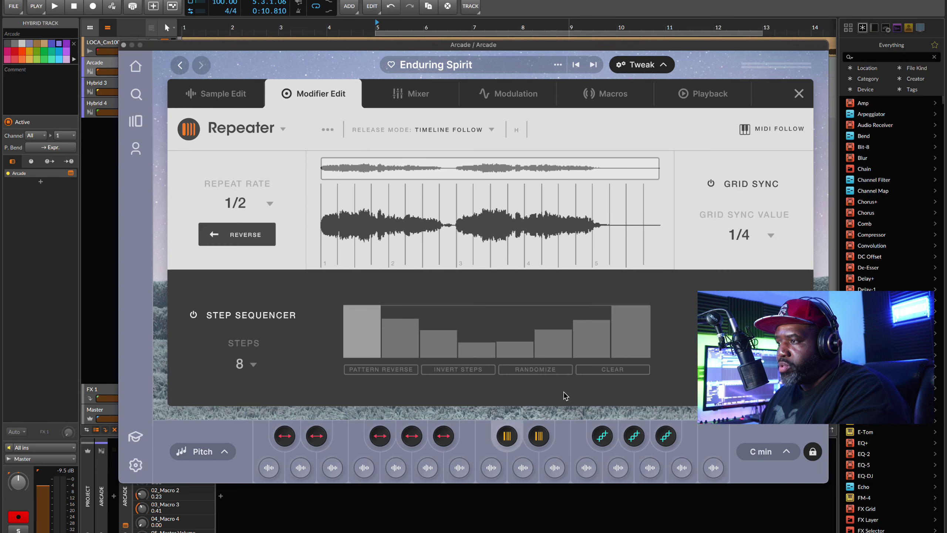
left_click(283, 129)
left_click(256, 159)
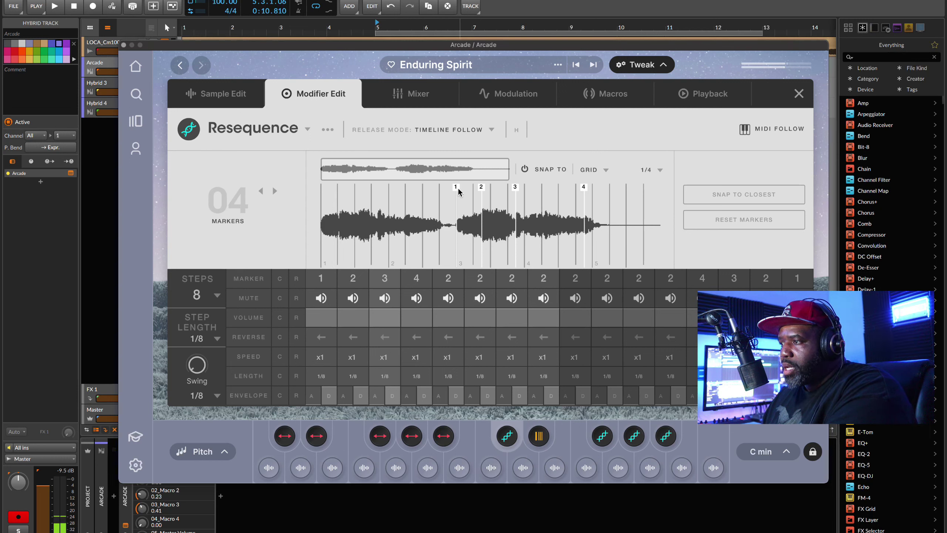
- Move the new Resequence modifier's marker 1 to the sample start and use 5 steps, with the first step's length set to 1/2
left_click_drag(456, 190, 309, 199)
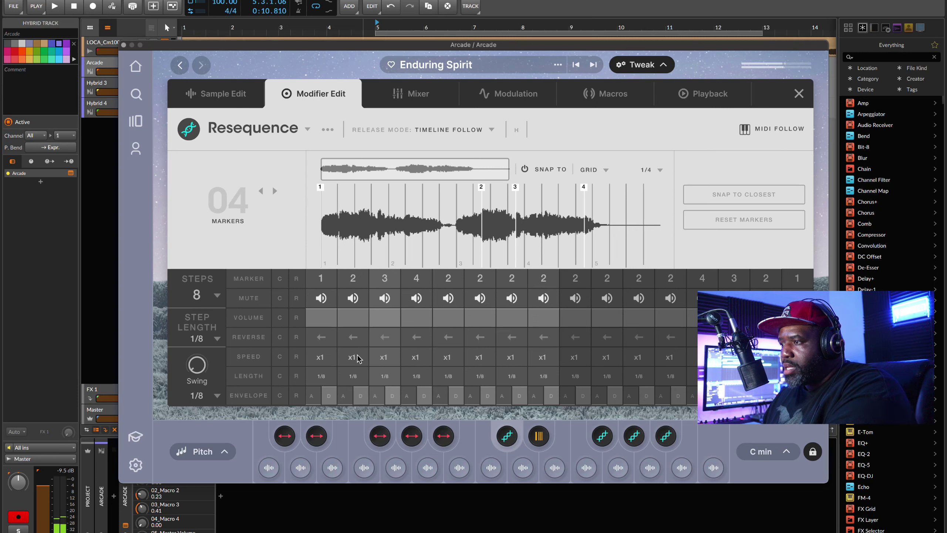
left_click(321, 378)
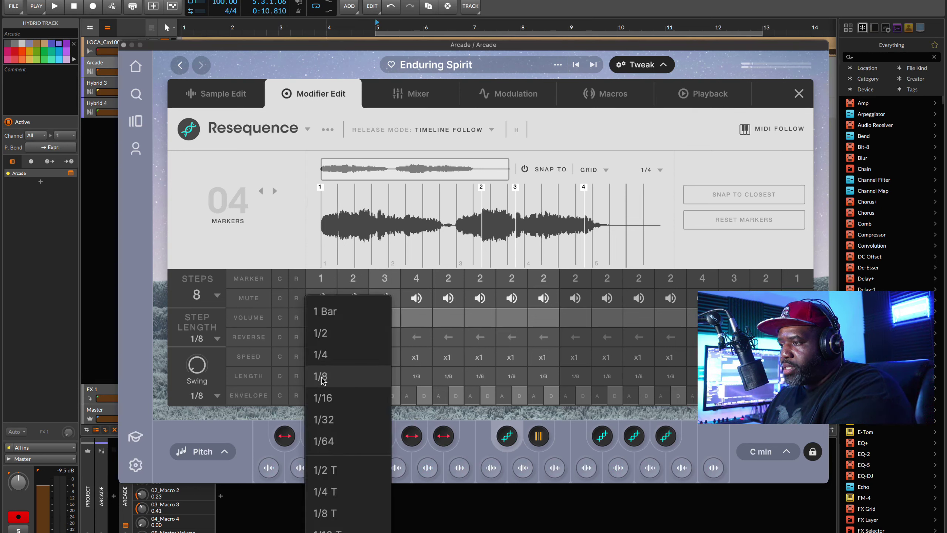
left_click(329, 334)
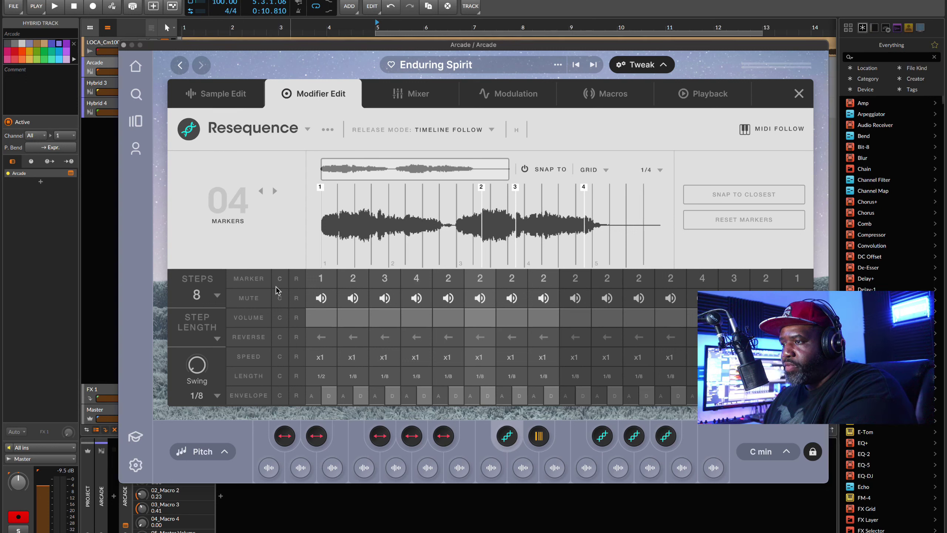
left_click(217, 295)
left_click(189, 232)
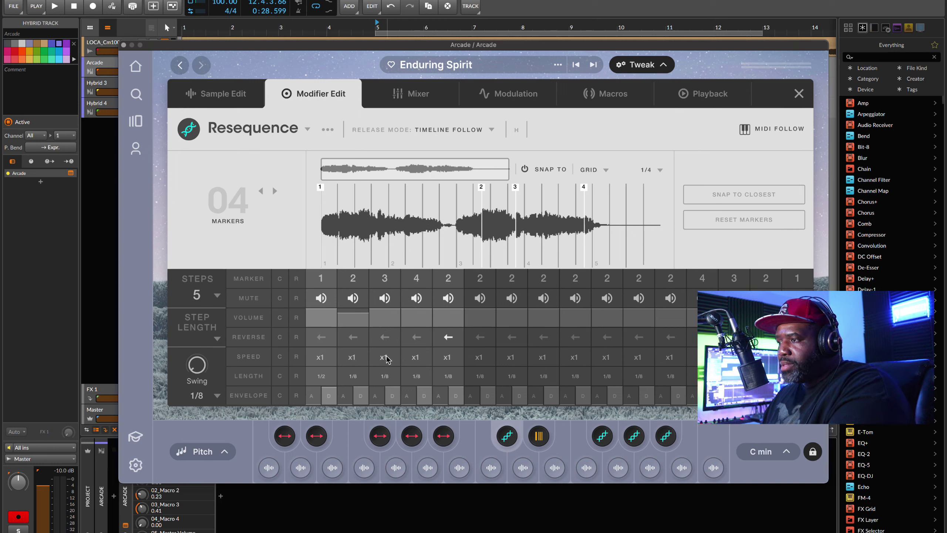
- Try x1/2 speed on the second Resequence step, audition it, and restore the step to x1
left_click(352, 359)
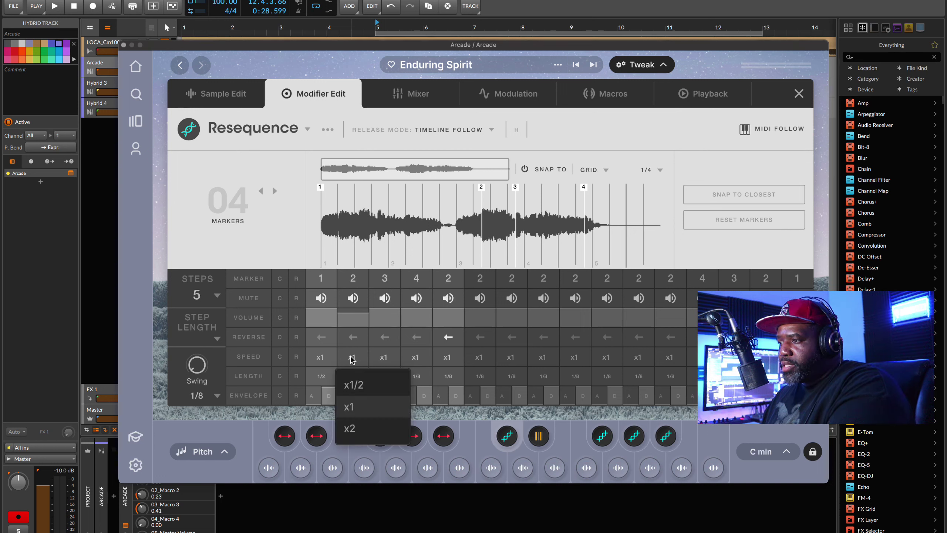
left_click(359, 388)
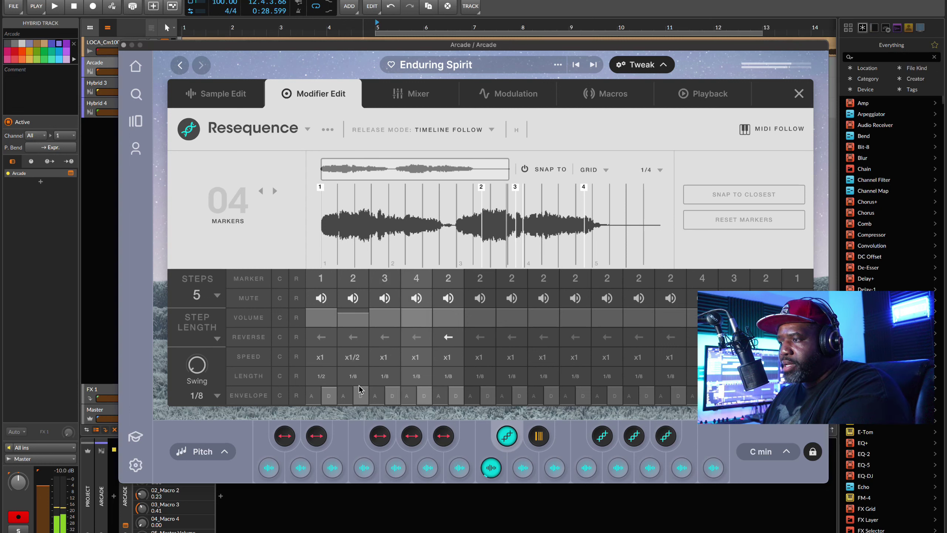
left_click(358, 358)
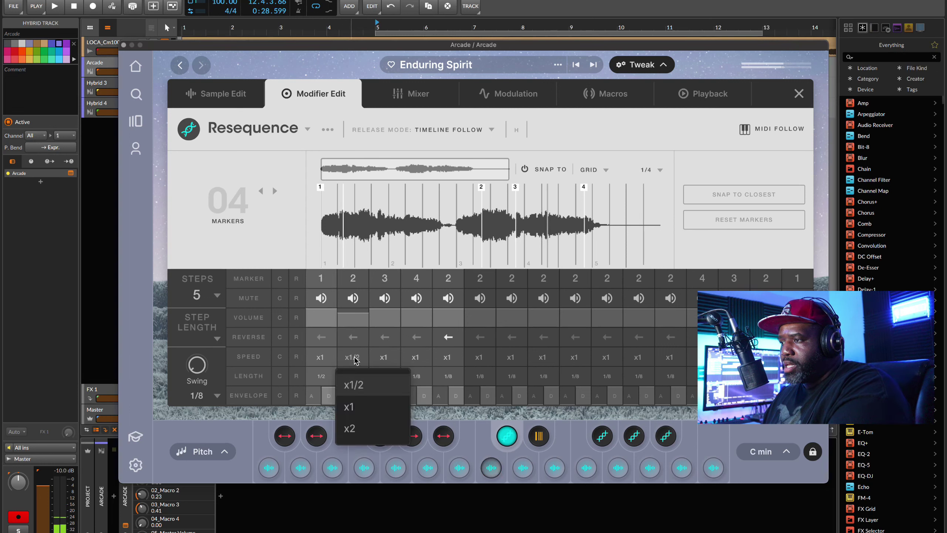
left_click(362, 414)
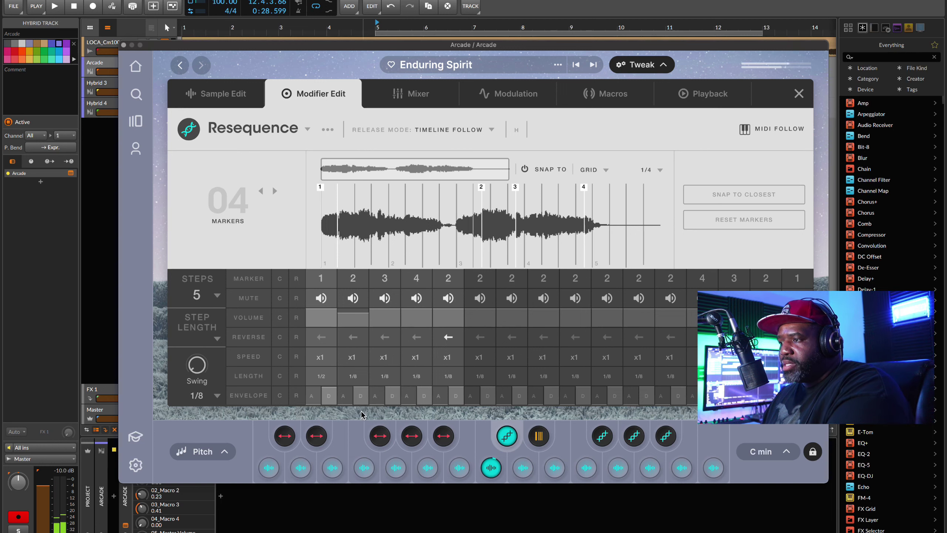
- Reverse the third Resequence step and extend the sequence to 10 steps
left_click(355, 340)
left_click(381, 338)
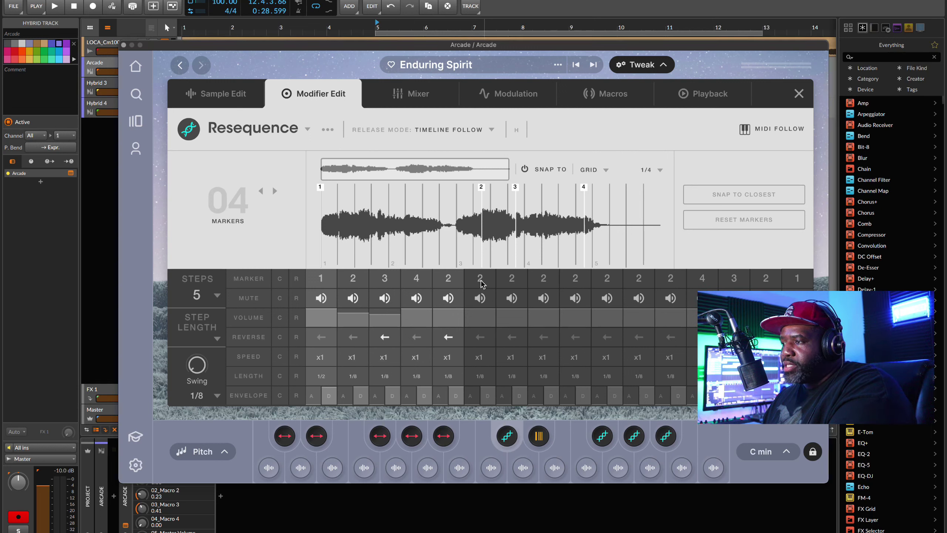
left_click(218, 299)
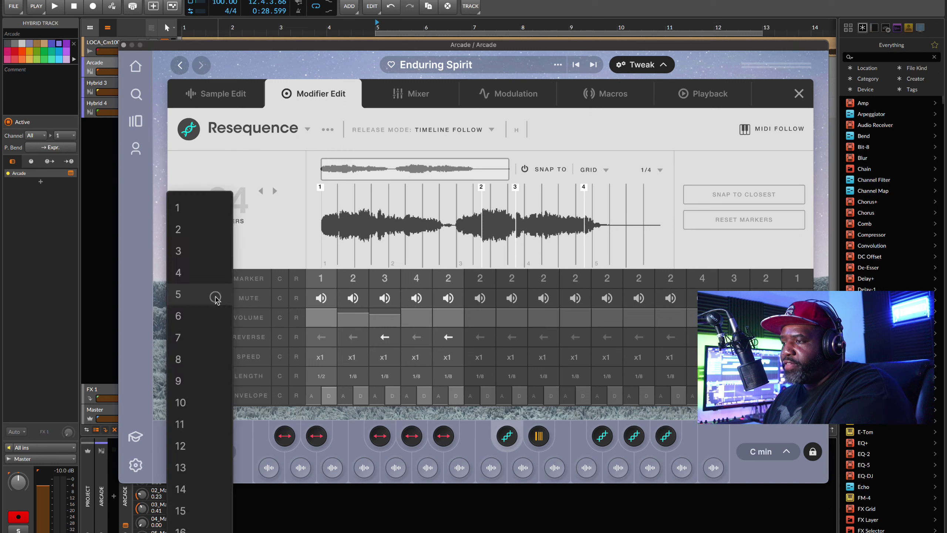
left_click(197, 400)
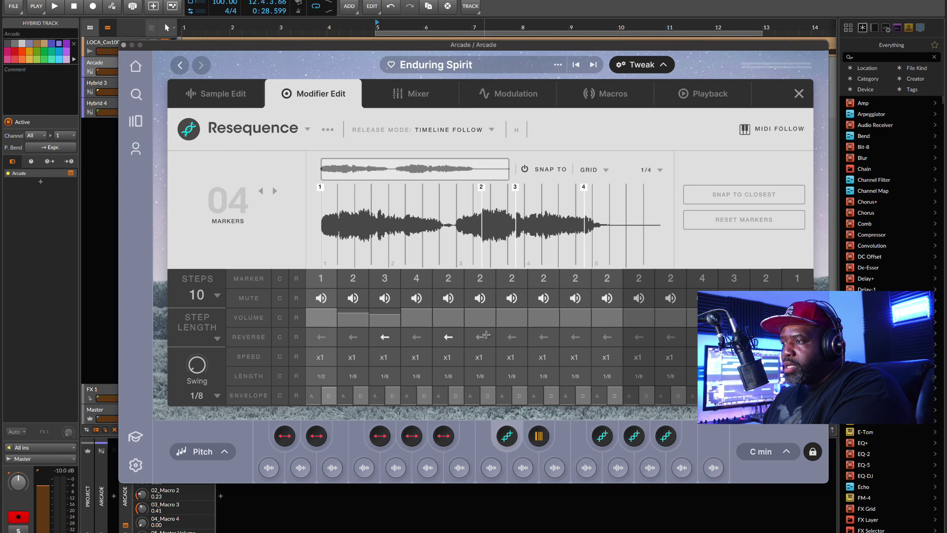
- Assign marker 1 to step 6, marker 3 to step 8 and marker 4 to steps 9 and 10, and extend the sequence to 11 steps
left_click(480, 278)
left_click(483, 304)
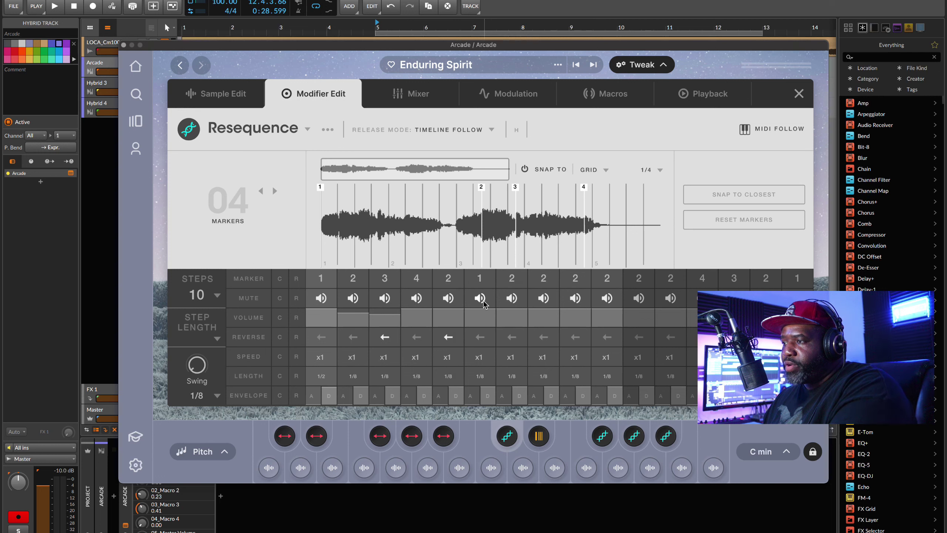
left_click(546, 287)
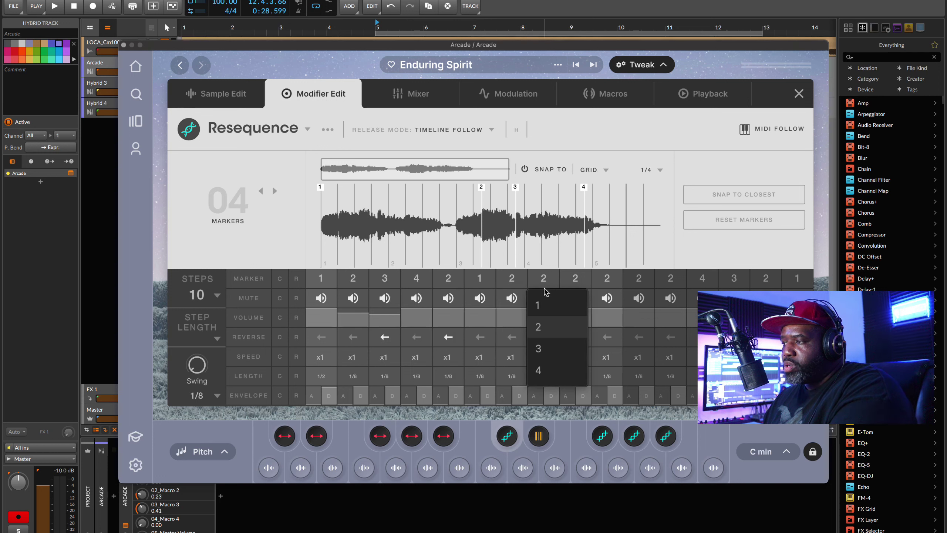
left_click(550, 350)
left_click(574, 280)
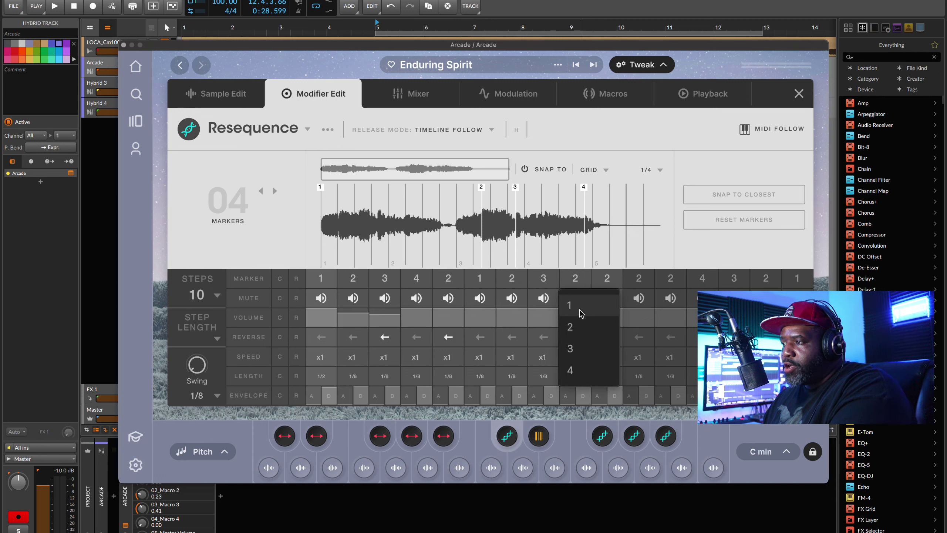
left_click(579, 373)
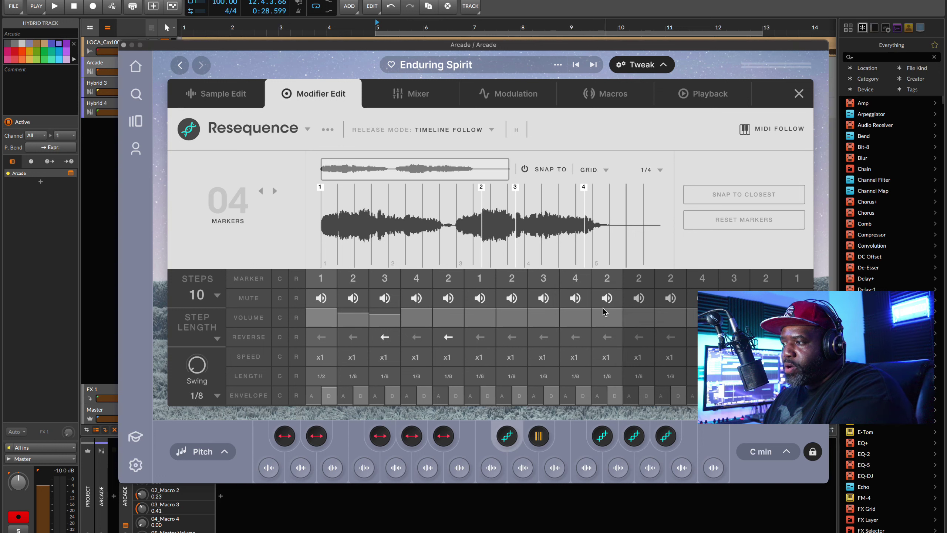
left_click(608, 286)
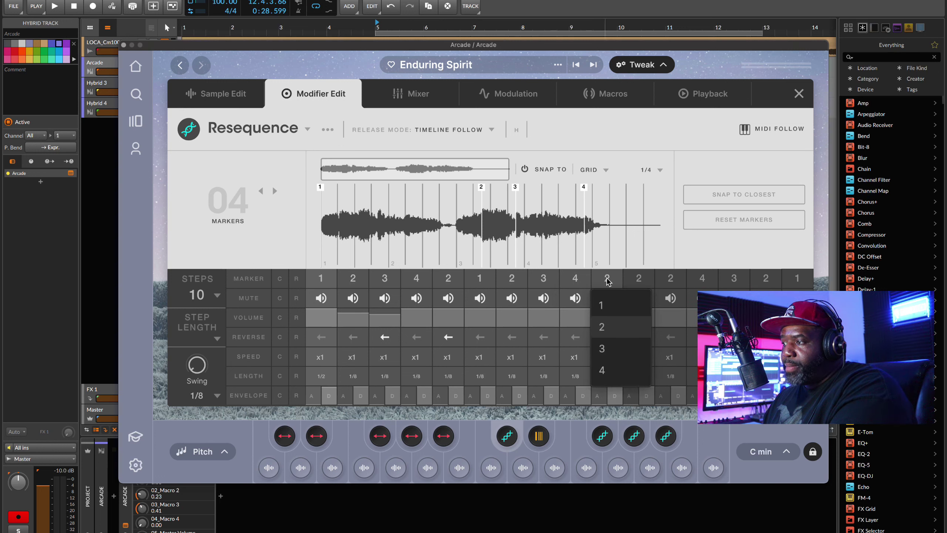
left_click(604, 372)
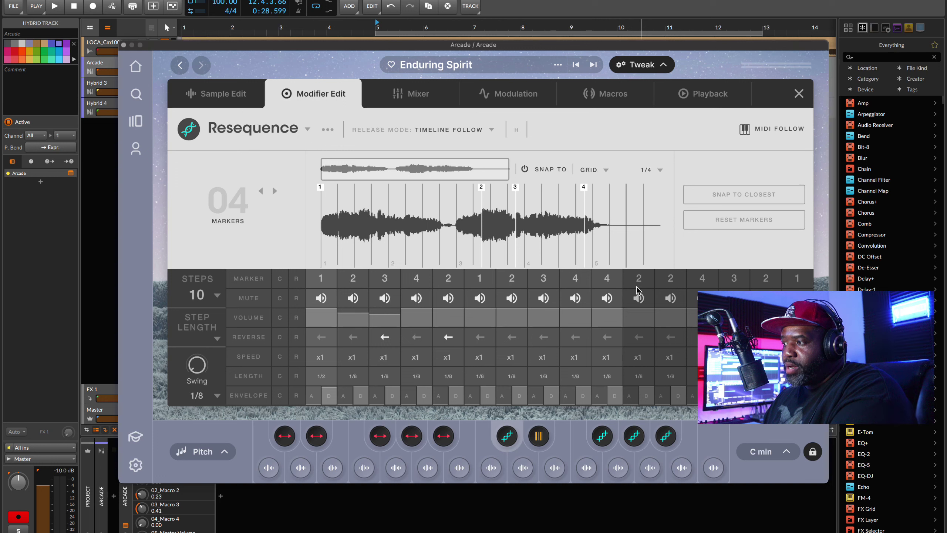
left_click(193, 305)
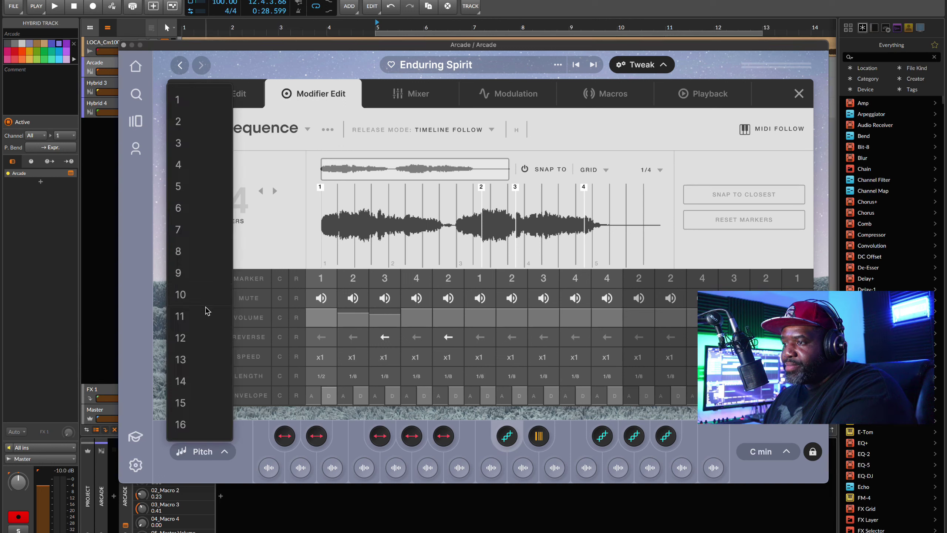
left_click(199, 319)
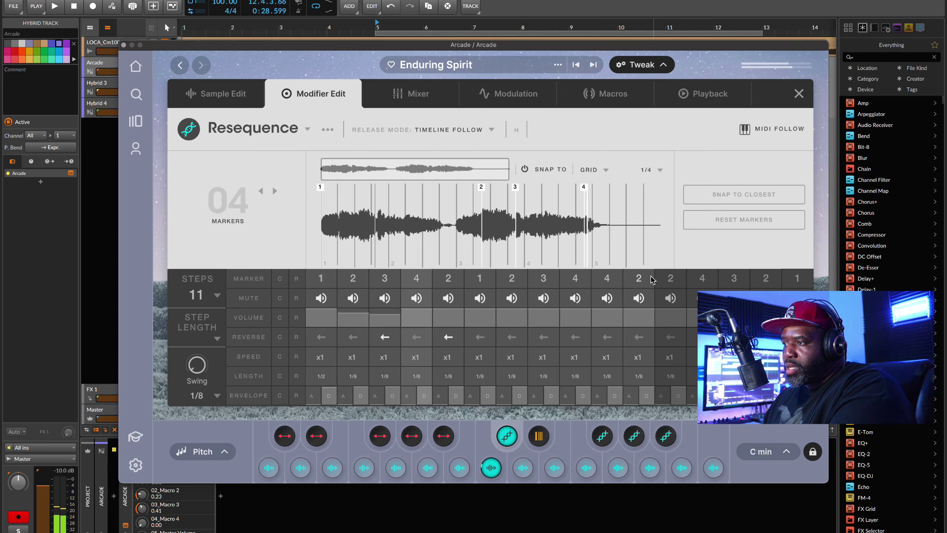
- Set the length of Resequence step 6 to 1/2 and the lengths of steps 8 and 9 to 1/16
left_click(481, 375)
left_click(490, 334)
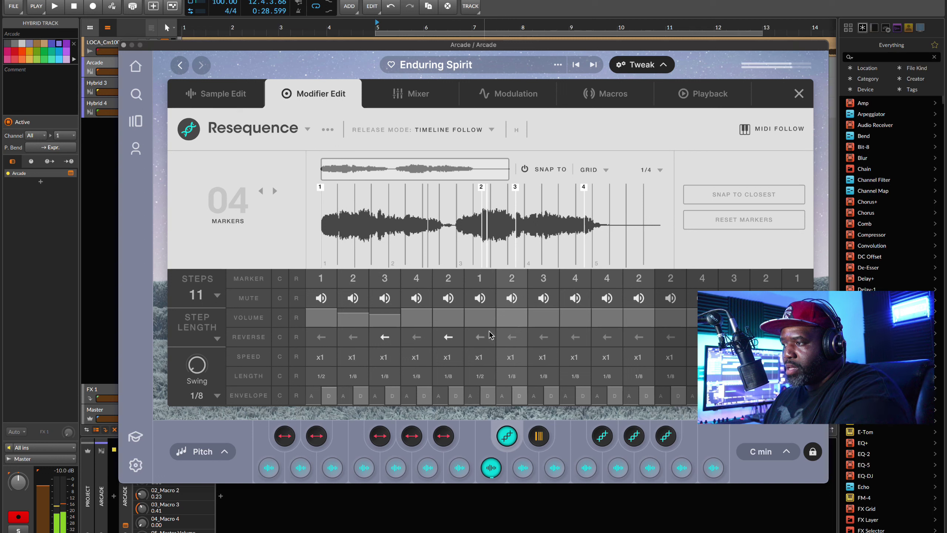
left_click(545, 377)
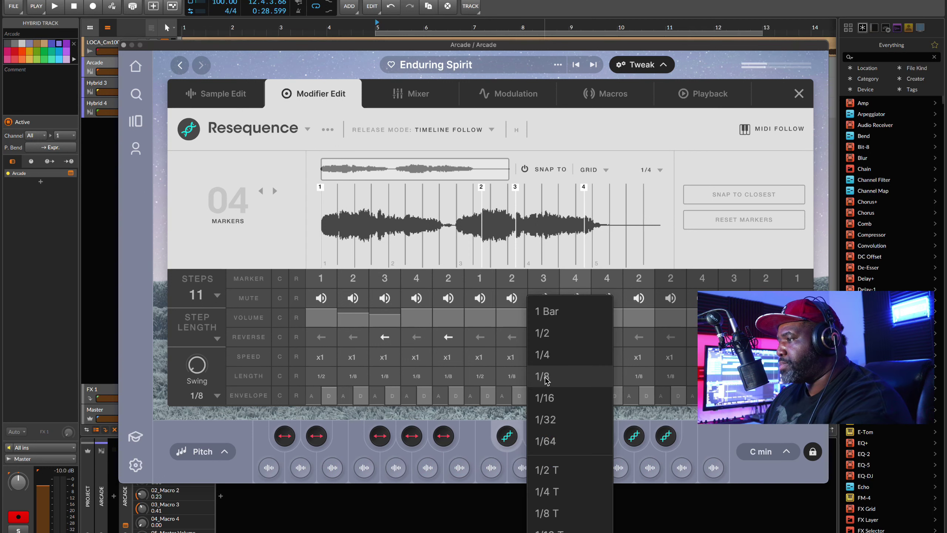
left_click(549, 398)
left_click(577, 376)
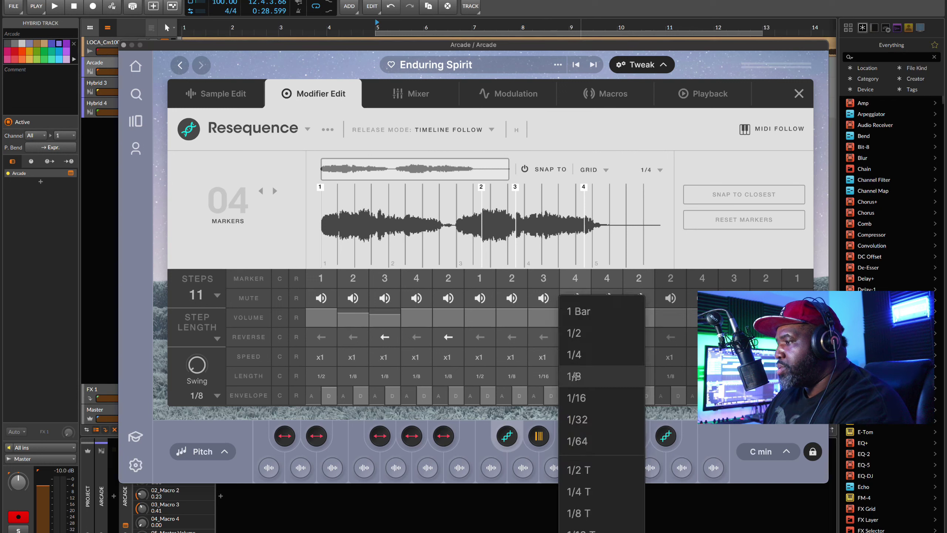
left_click(590, 396)
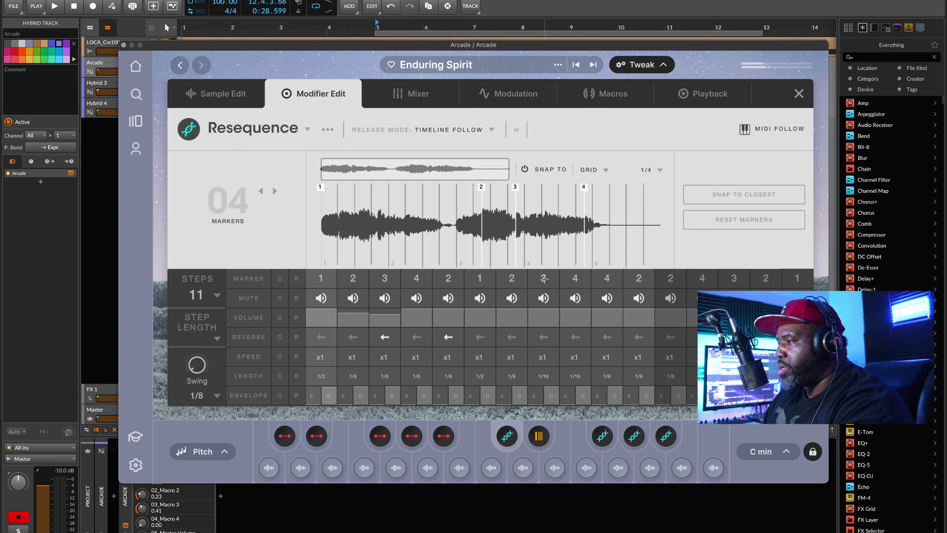
- Change step 9 of the Resequence pattern to marker 3 and lower its volume
left_click(570, 279)
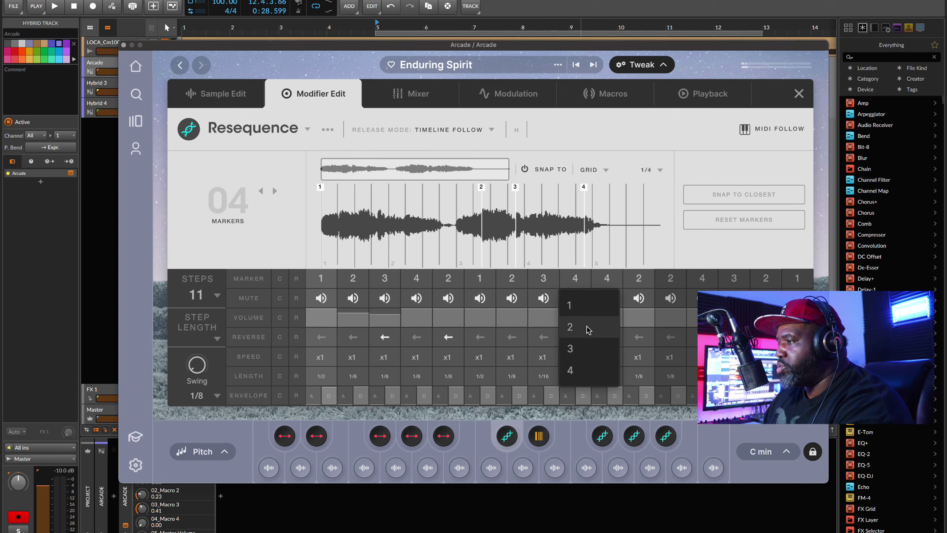
left_click(587, 342)
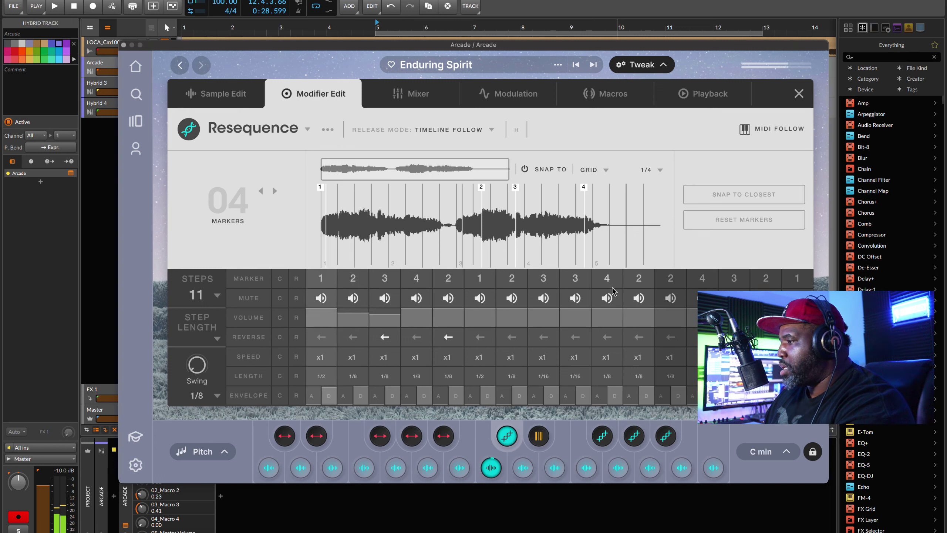
left_click_drag(578, 320, 580, 367)
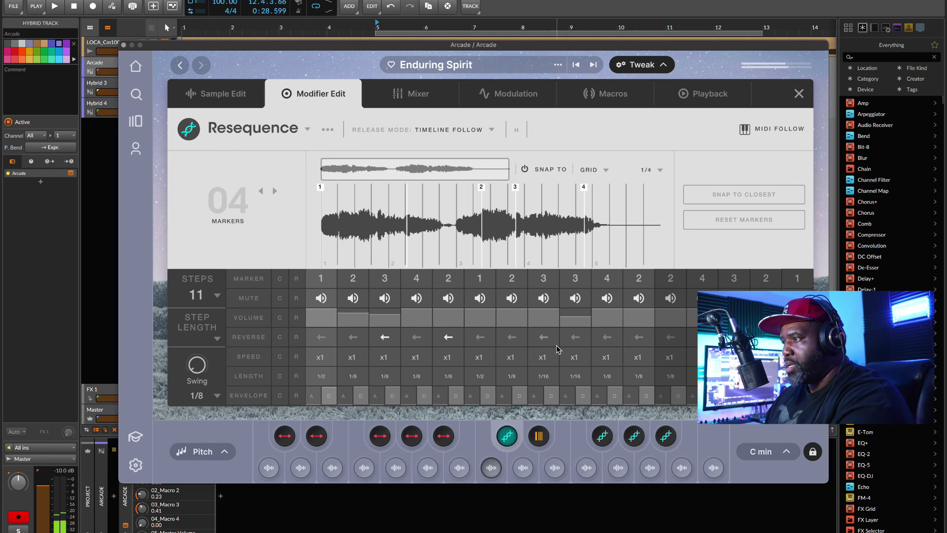
- Try marker 1 on Resequence step 11 before assigning marker 4, and reverse step 10
left_click(637, 279)
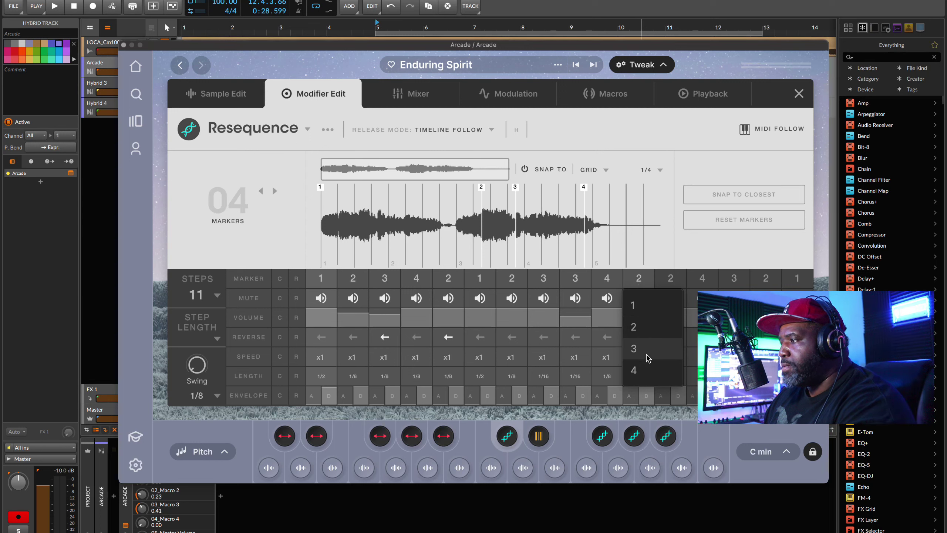
left_click(644, 138)
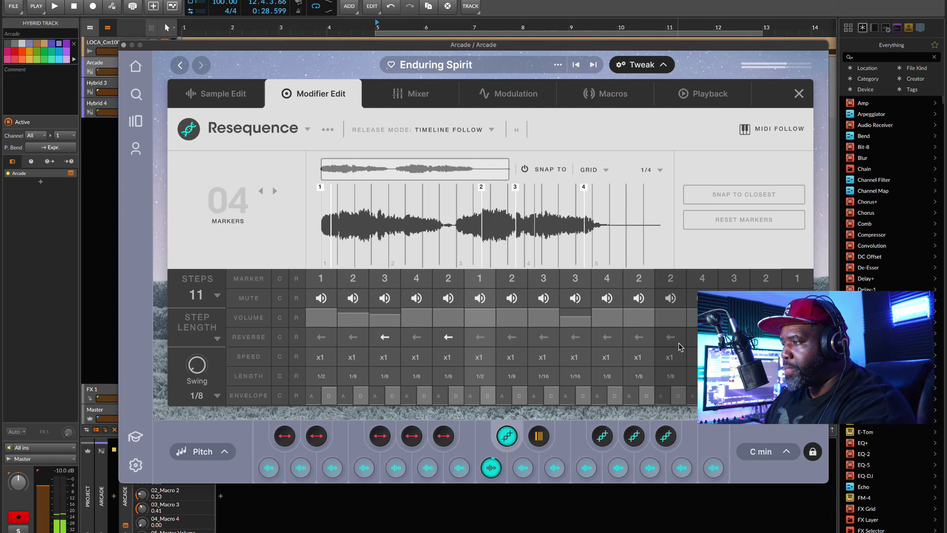
left_click(639, 278)
left_click(653, 306)
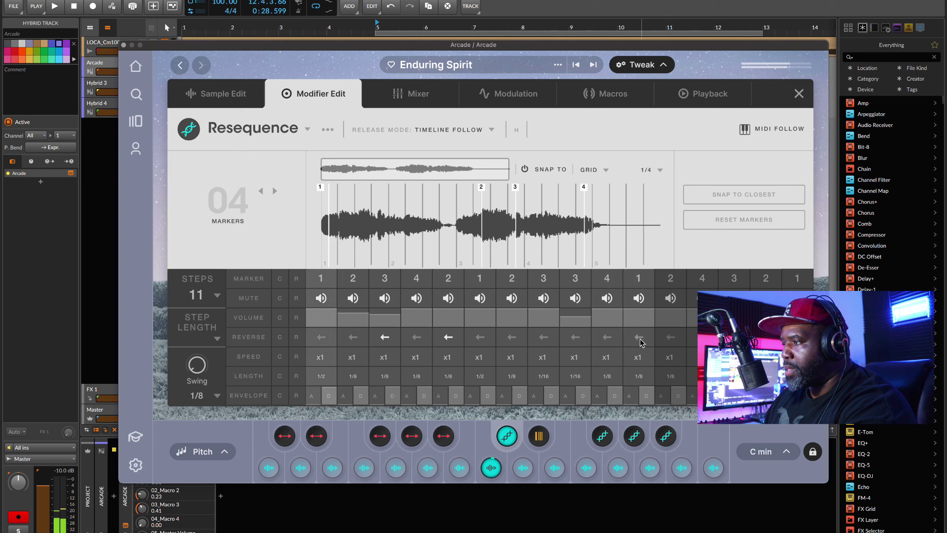
left_click(639, 278)
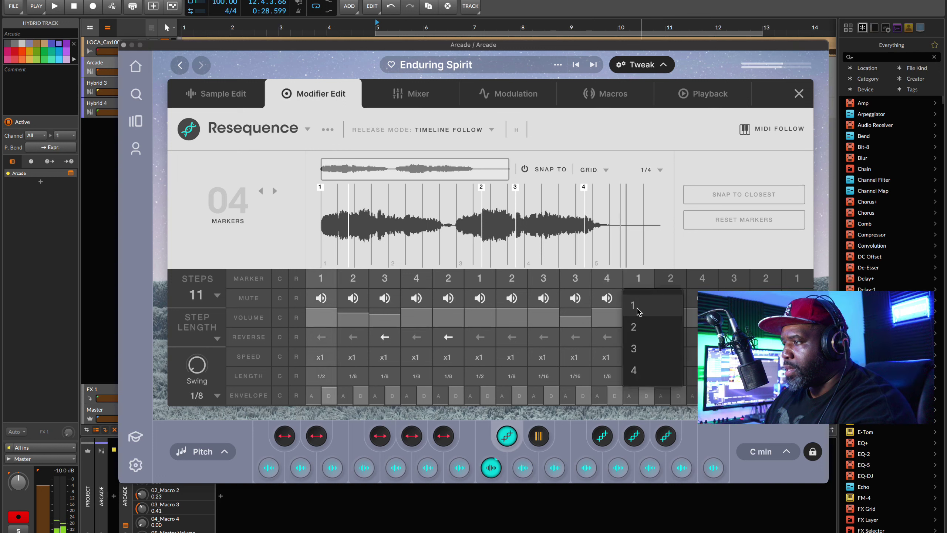
left_click(643, 375)
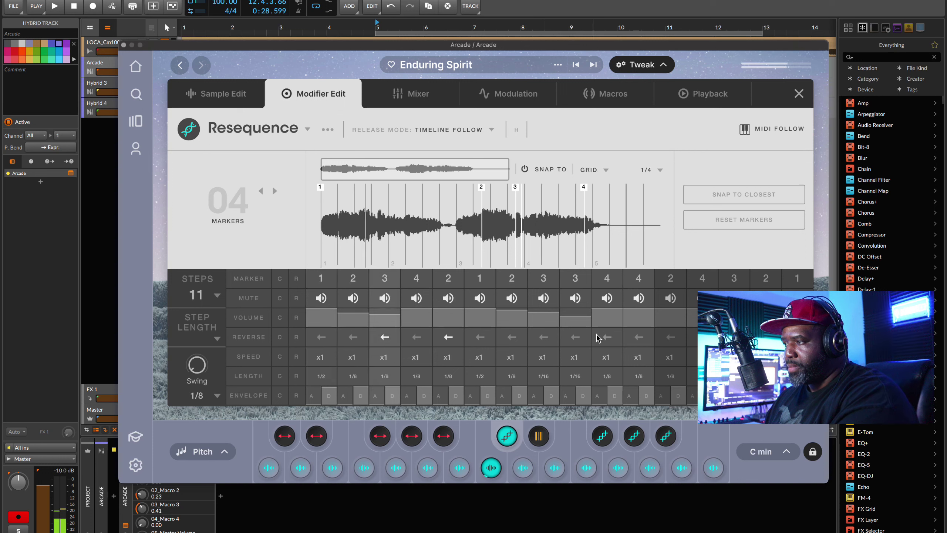
left_click(607, 337)
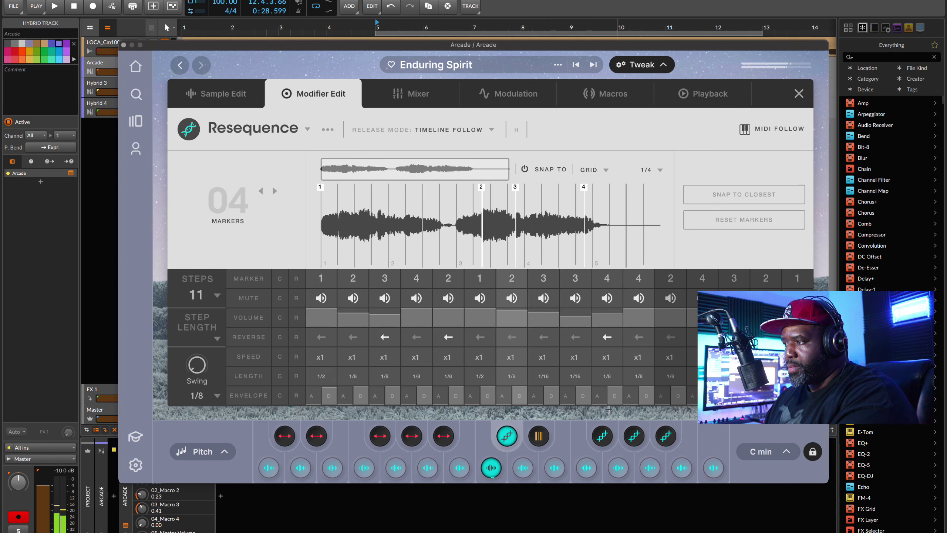
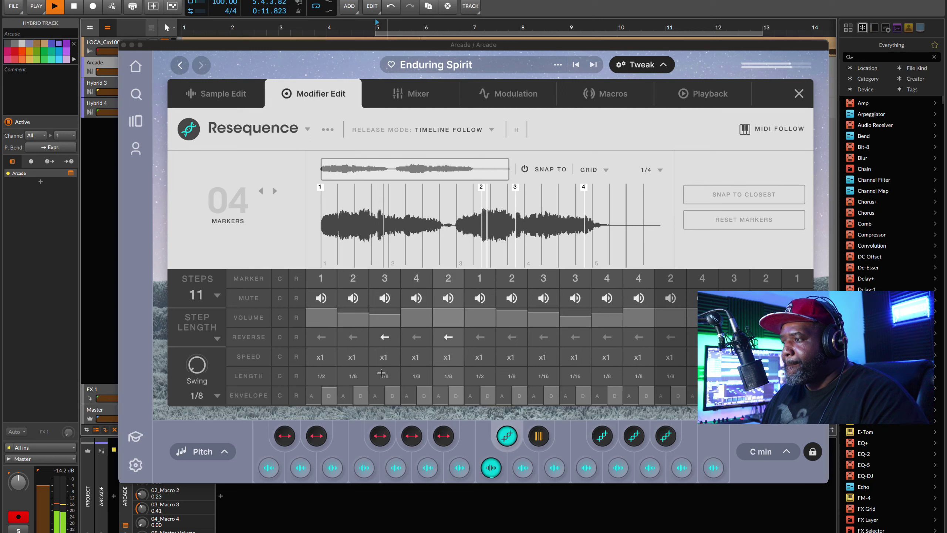
- Mute steps 4 and 5 of the Resequence pattern and audition the sequence against the project playback
left_click(417, 298)
left_click(442, 298)
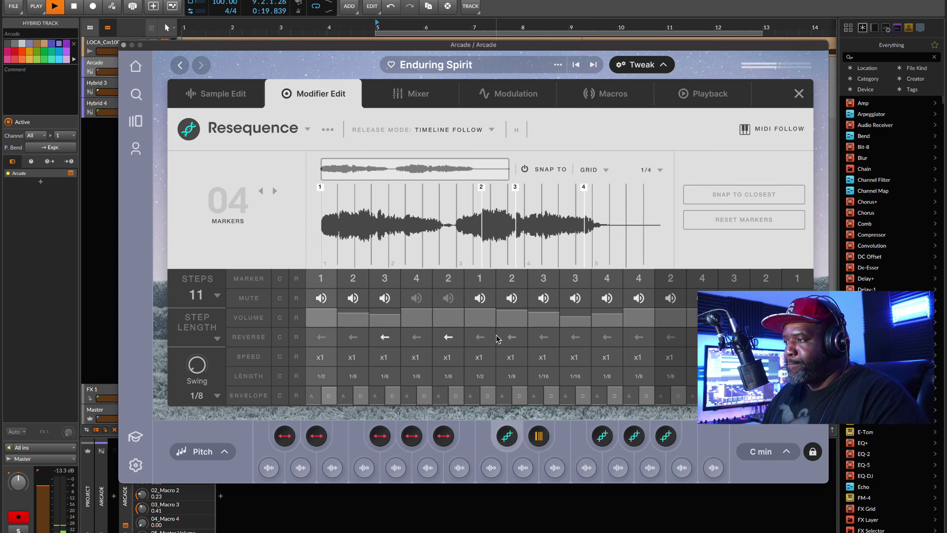
key("space")
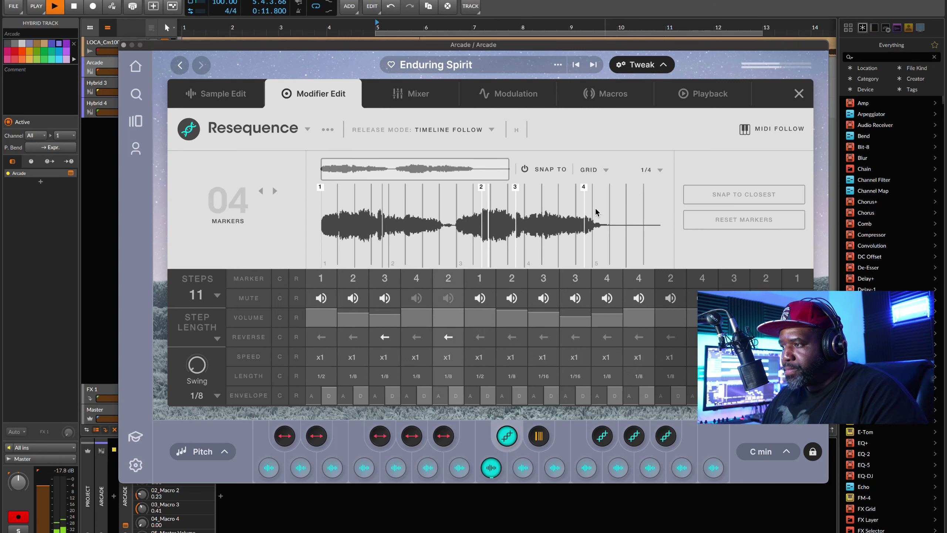
- Mute Resequence step 3, unmute step 4, and play back the project to check the pattern
left_click(385, 303)
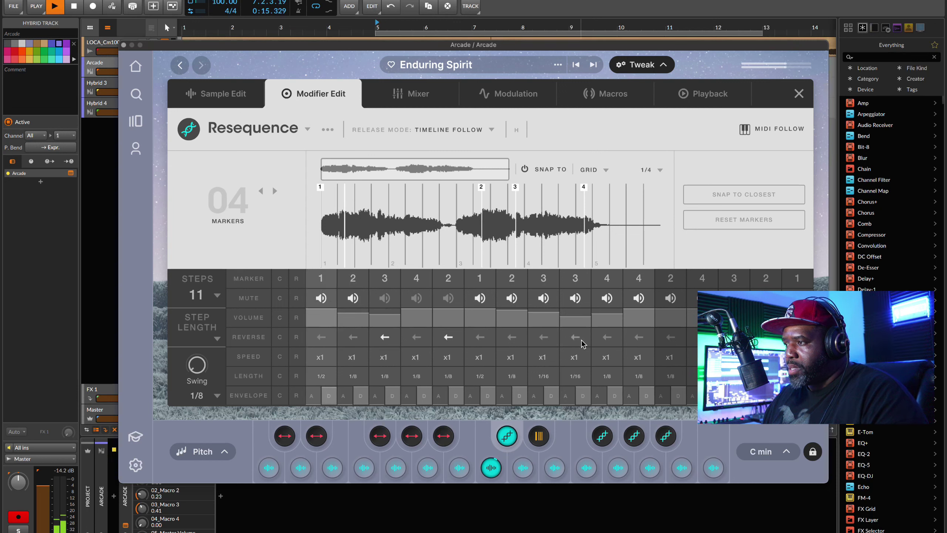
left_click(417, 300)
left_click(417, 300)
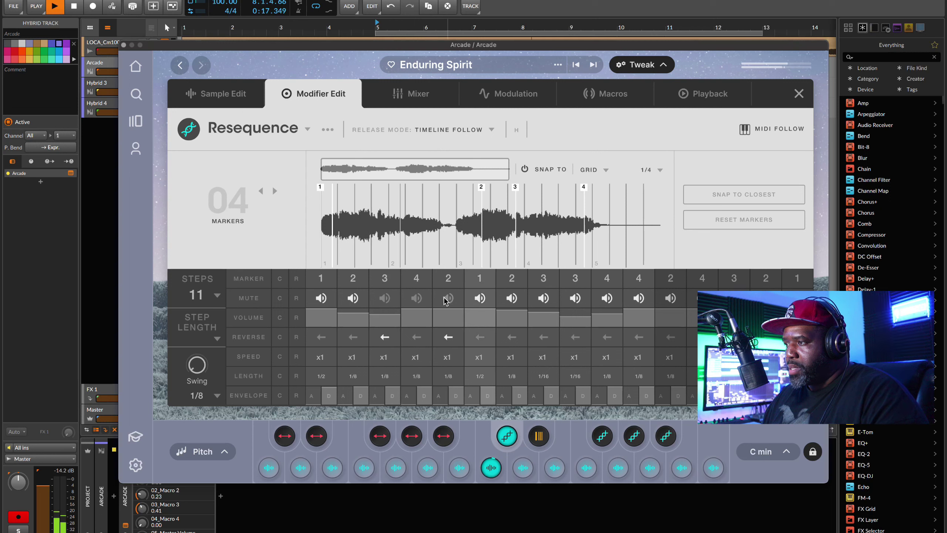
left_click(416, 300)
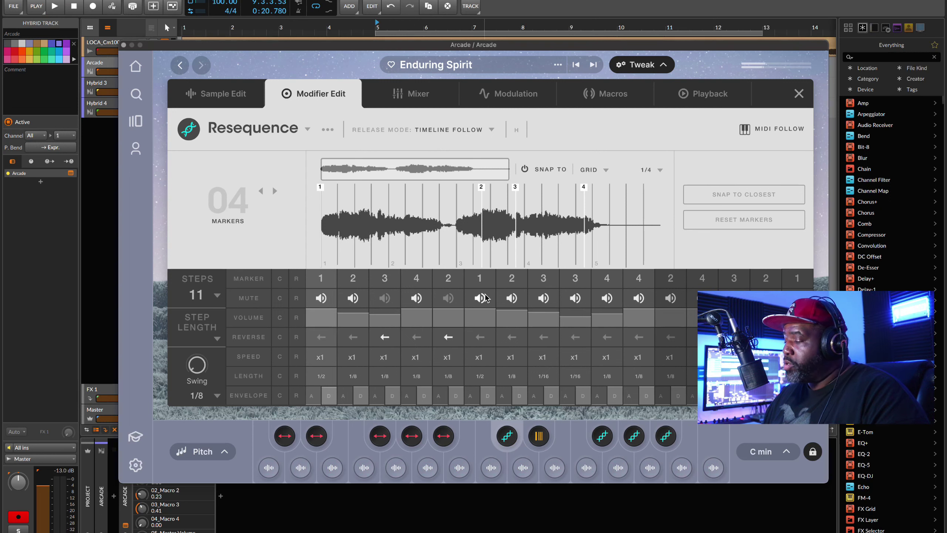
key("space")
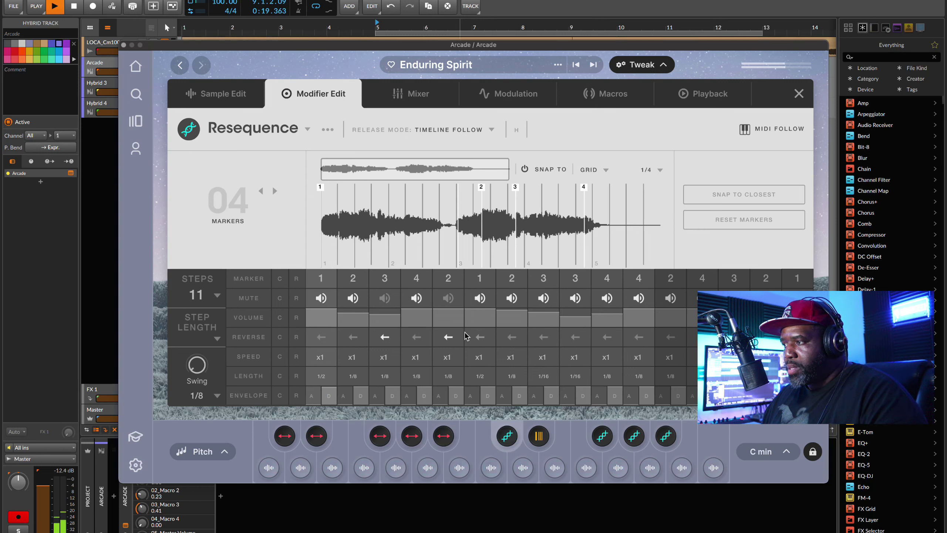
key("space")
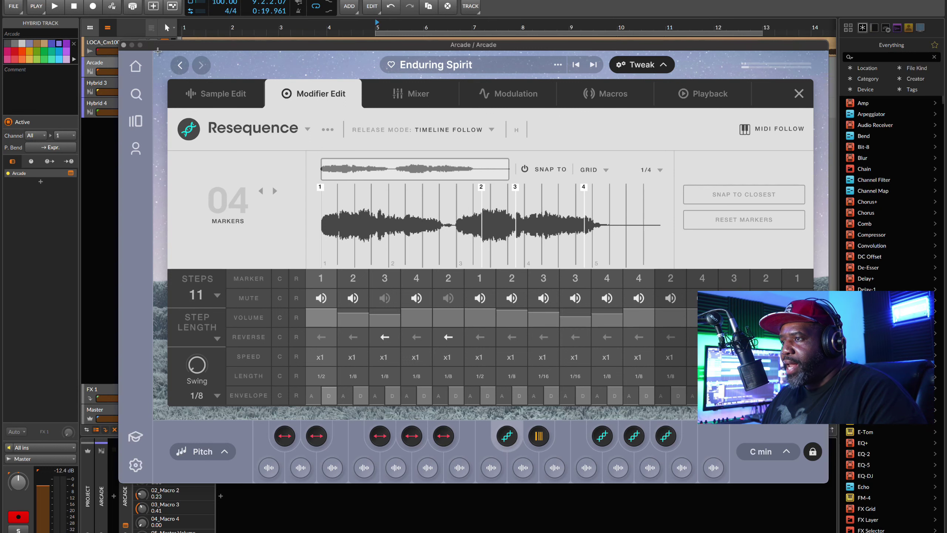
- Close the Arcade plugin window, shorten the Arcade #1 clip to four bars ending at bar 9, and duplicate it directly after itself
left_click(124, 45)
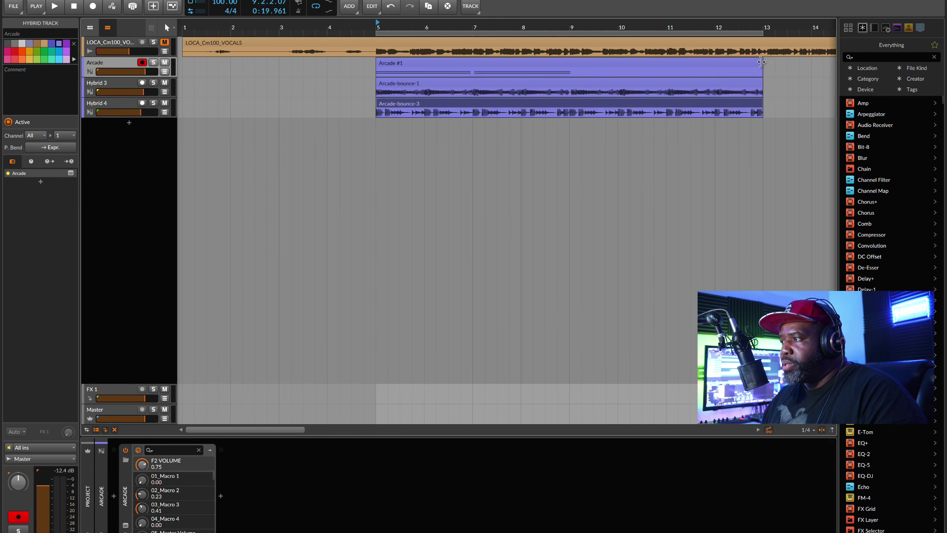
left_click_drag(761, 62, 581, 68)
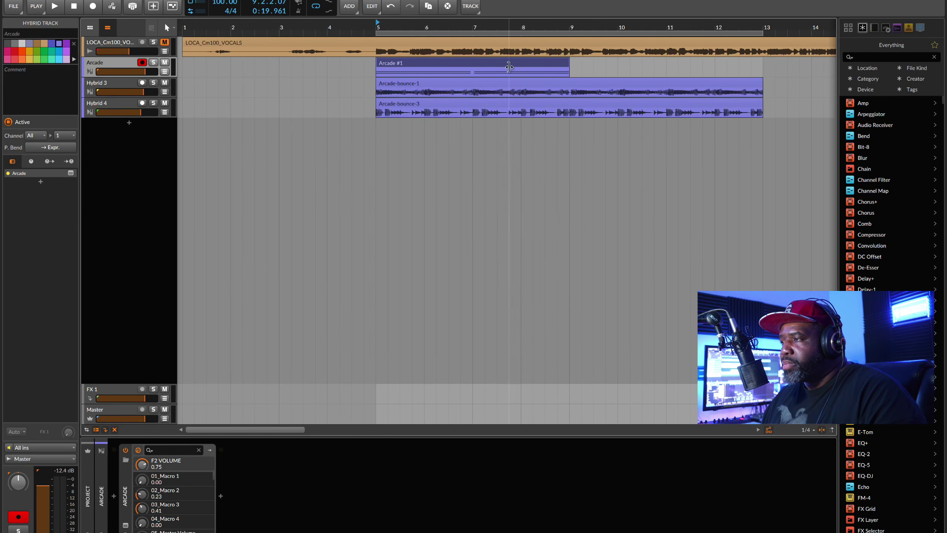
left_click(484, 63)
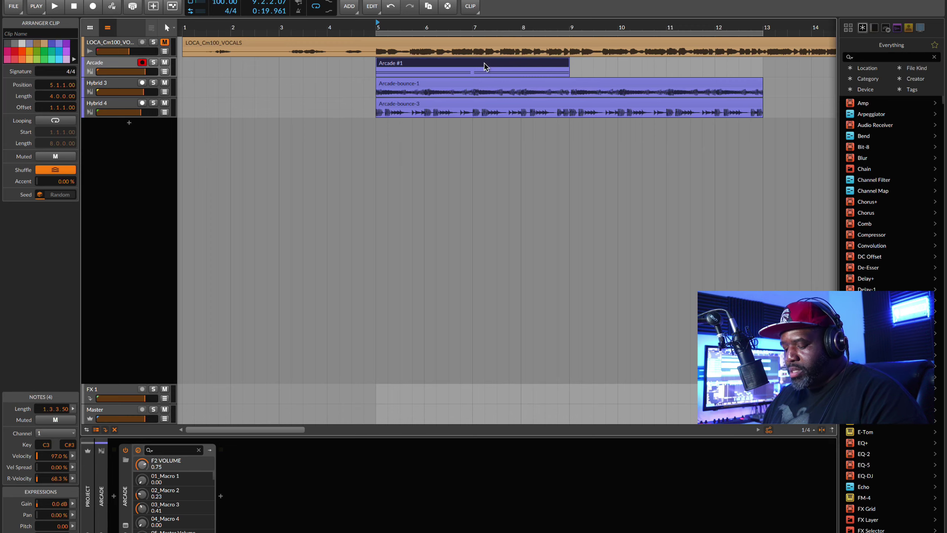
key("ctrl+d")
- Play the arrangement and reopen the plugin window of the Arcade track's instrument
key("space")
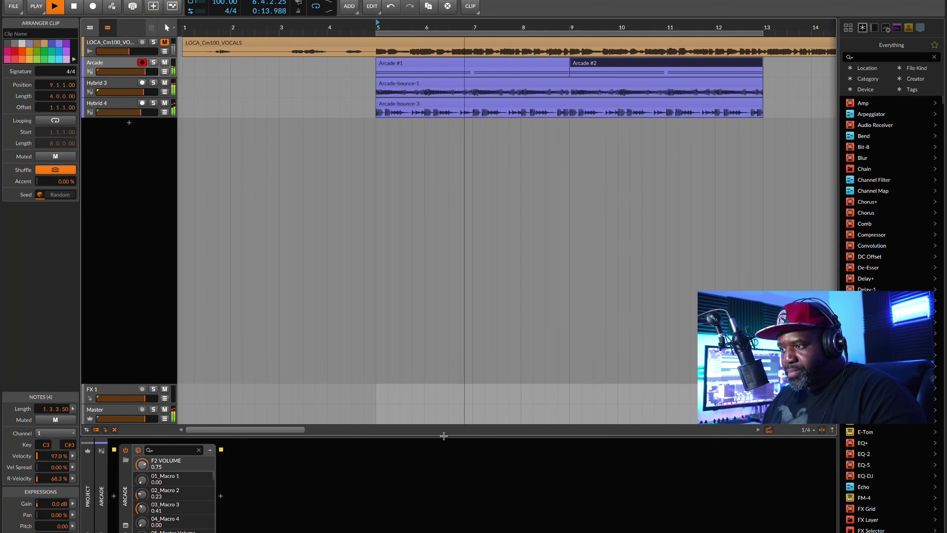
left_click(119, 512)
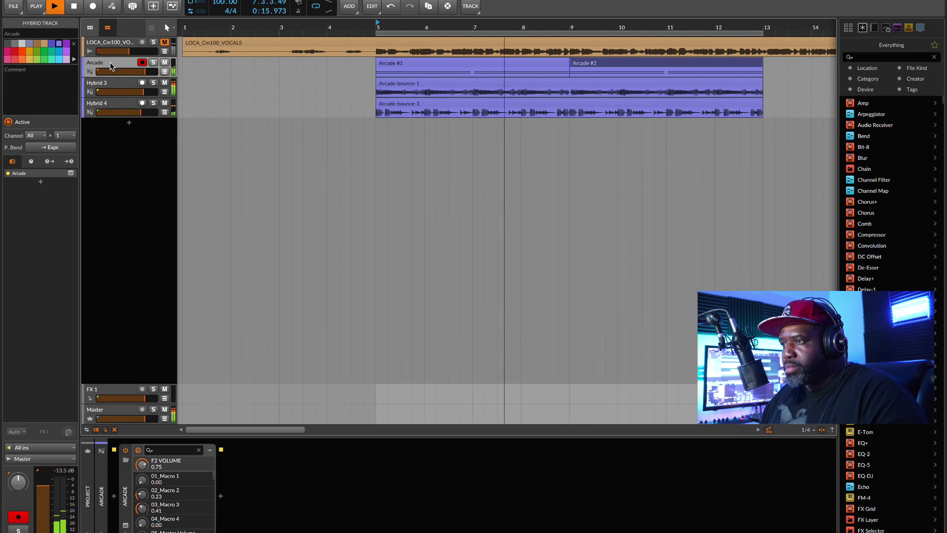
left_click(126, 525)
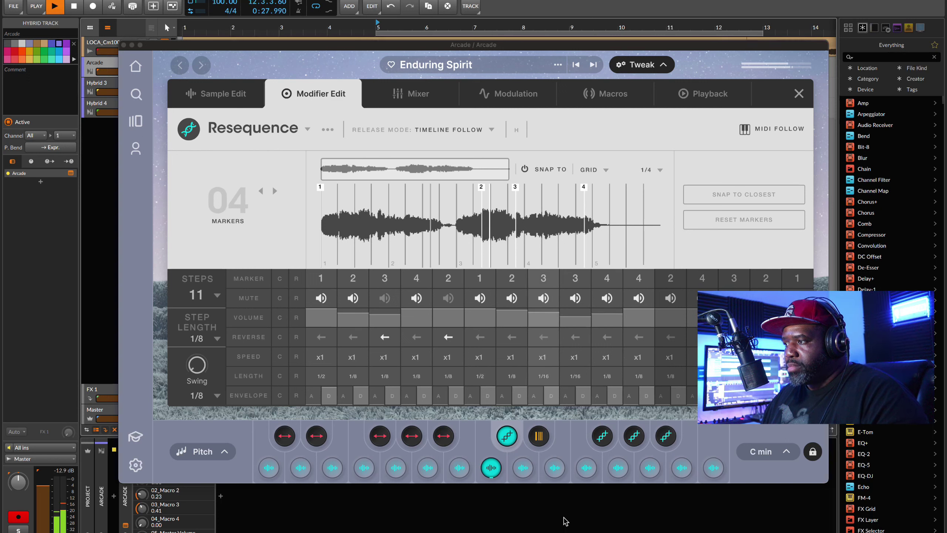
- Reverse step 8 of the 11-step Resequence pattern and toggle marker grid snapping off and on again
left_click(544, 337)
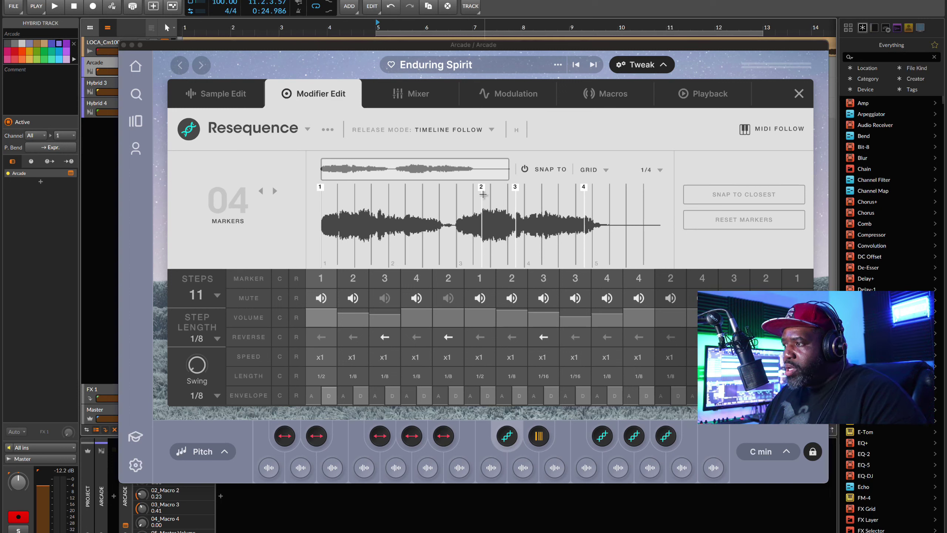
left_click(525, 168)
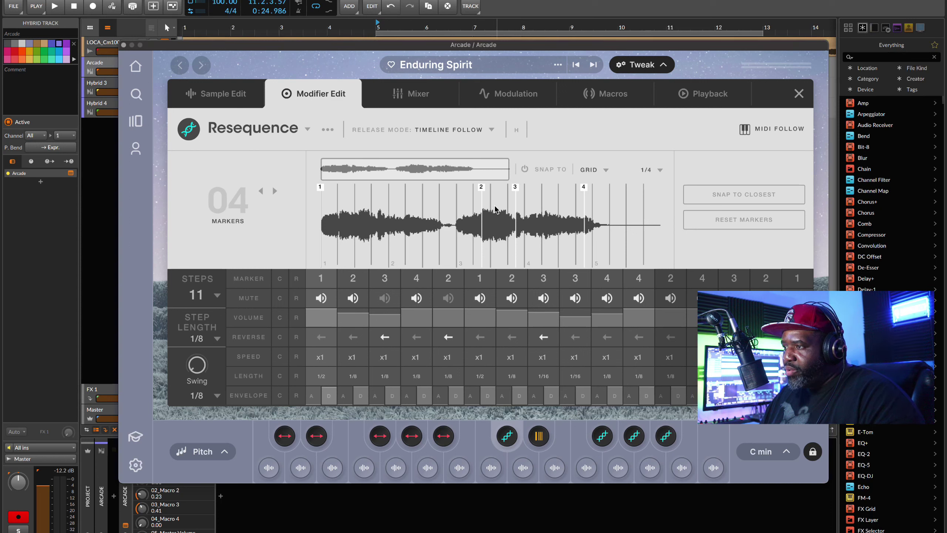
left_click(525, 168)
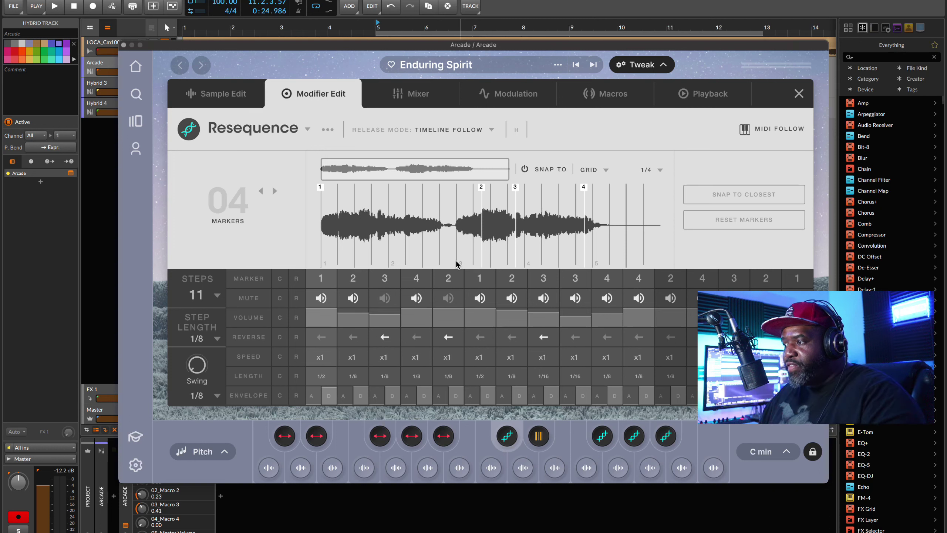
- Open the third modifier key's Playhead for editing and change its modifier type to Resequence
mouse_move(606, 439)
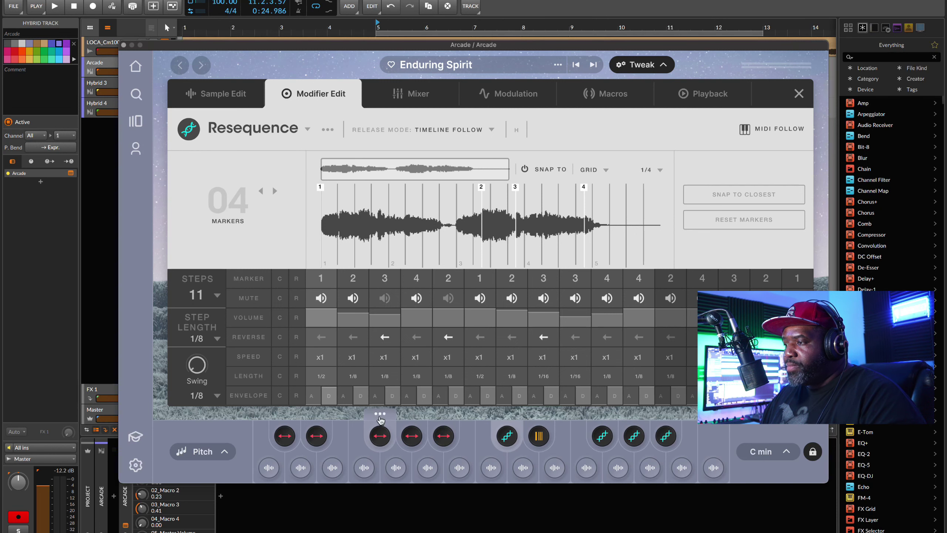
left_click(380, 416)
left_click(423, 390)
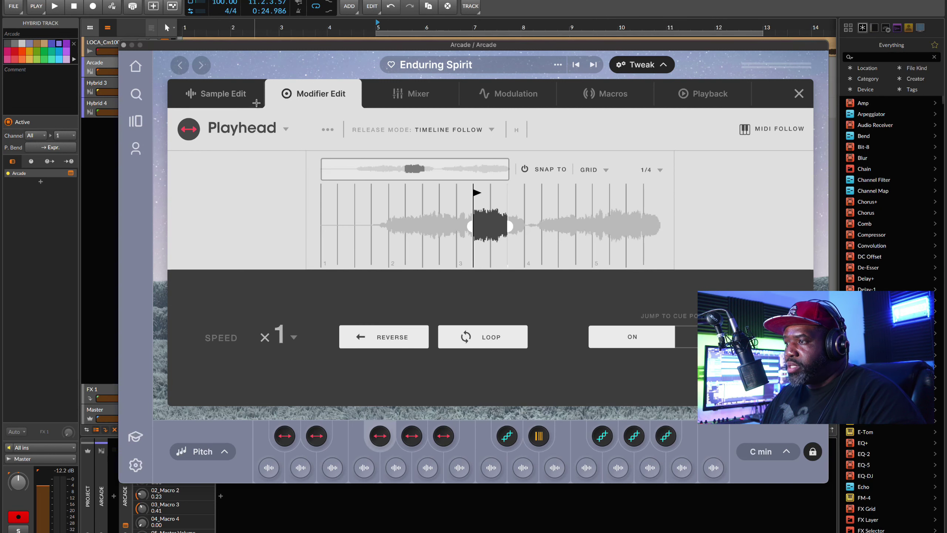
left_click(258, 128)
left_click(256, 162)
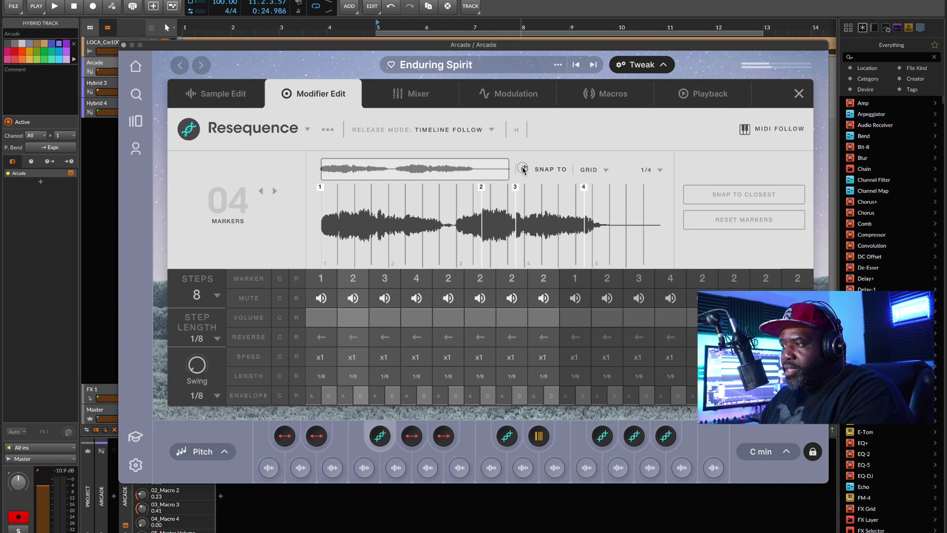
- With marker snapping off, move marker 1 later to between grid beats 1 and 2, and markers 2, 3 and 4 earlier along the waveform
left_click_drag(320, 189, 361, 193)
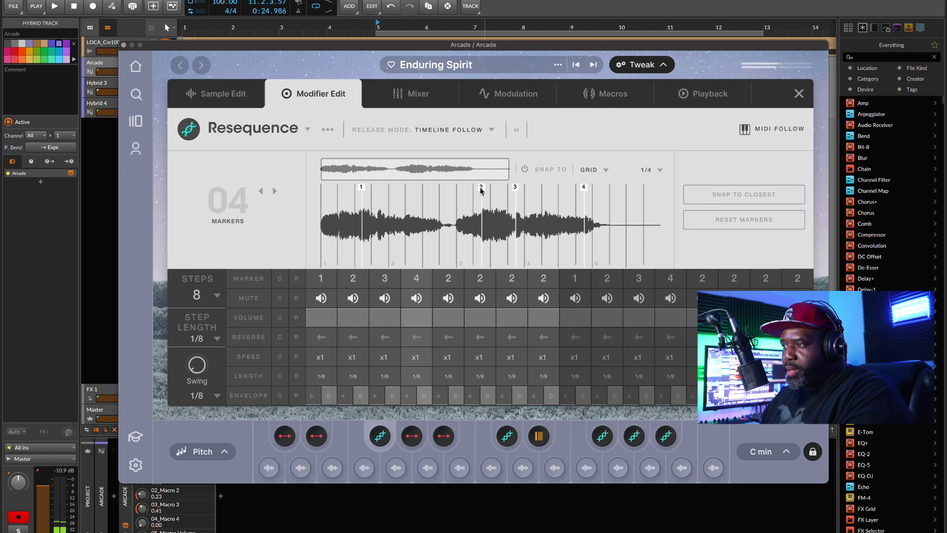
left_click_drag(481, 190, 424, 195)
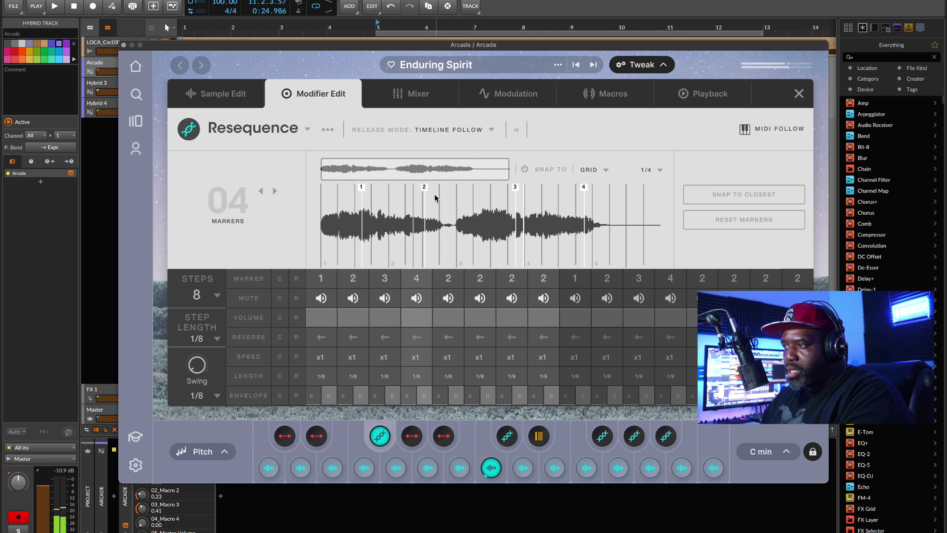
left_click_drag(515, 189, 482, 192)
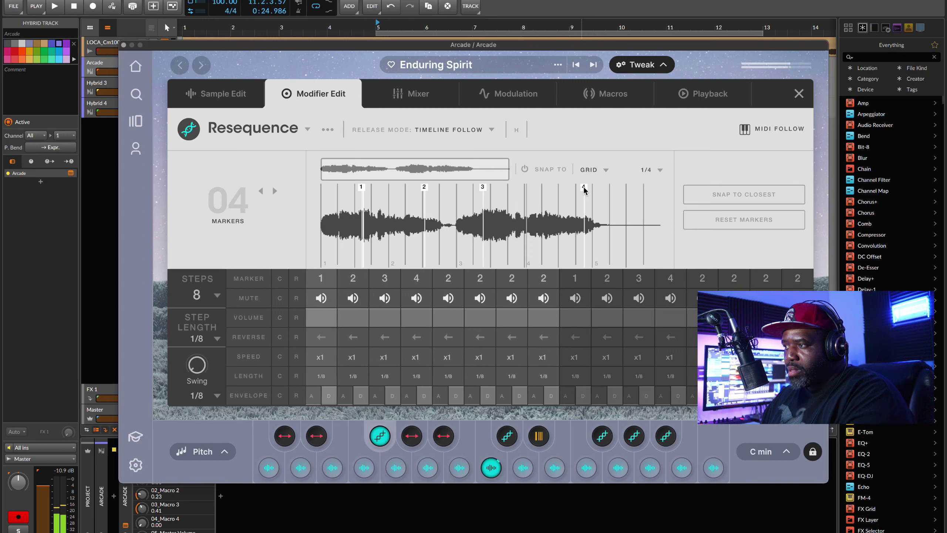
left_click_drag(585, 190, 537, 197)
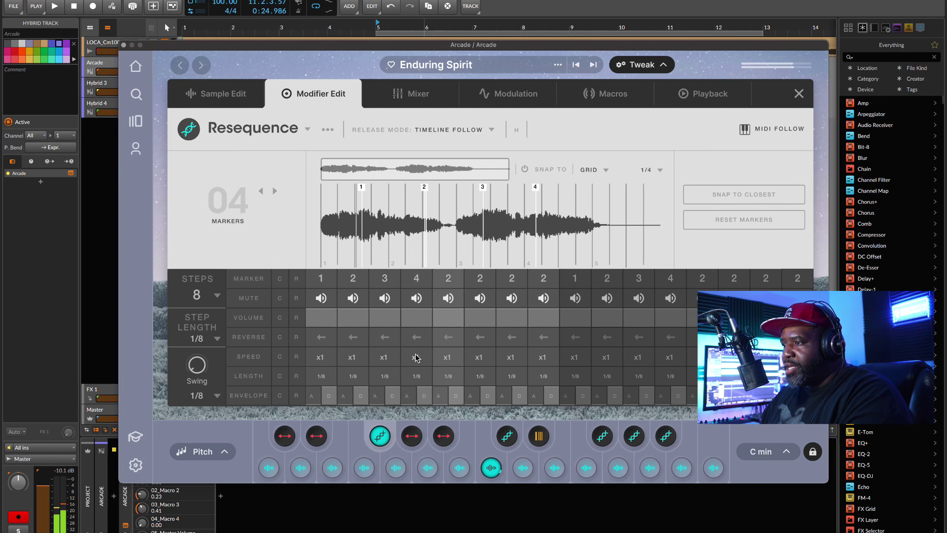
- Reverse step 5 of the 8-step Resequence pattern and assign marker 1 to step 7
left_click(354, 338)
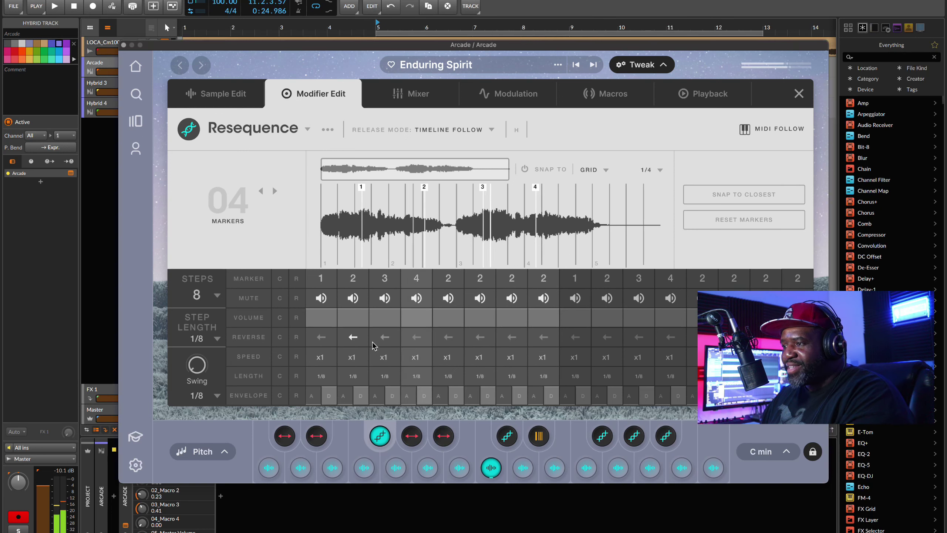
left_click(354, 338)
left_click(449, 339)
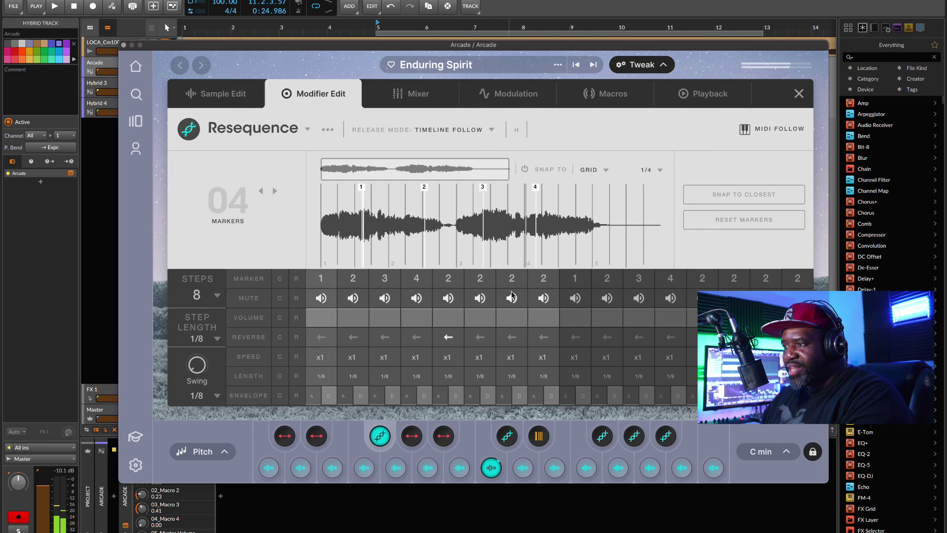
left_click(512, 278)
left_click(507, 302)
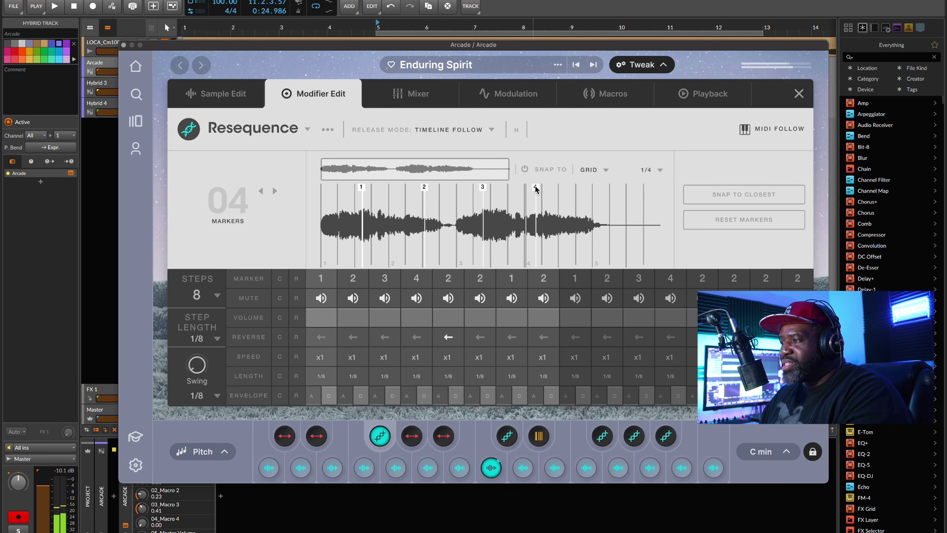
- Move markers 4 and 1 slightly later on the Resequence waveform
left_click_drag(535, 188, 555, 185)
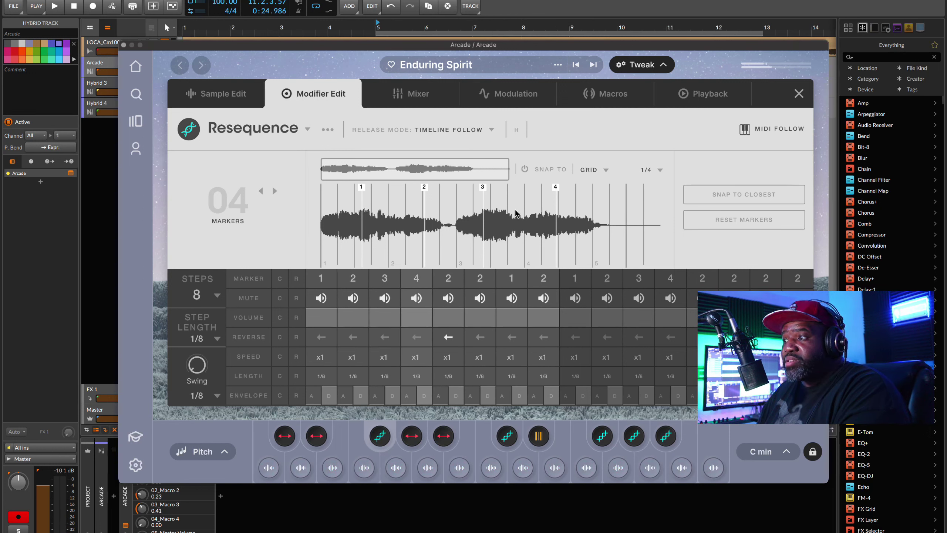
mouse_move(361, 188)
left_mouse_down()
mouse_move(353, 192)
mouse_move(374, 192)
left_mouse_up()
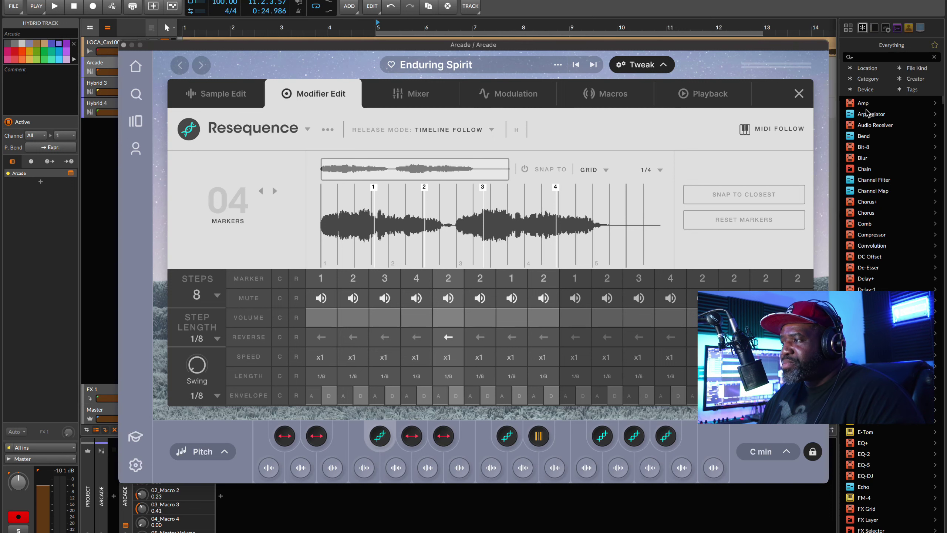
- Leave the modifier editor, raise the Bloom macro to 0.27 while auditioning, and reopen the 11-step Resequence modifier for editing
left_click(799, 95)
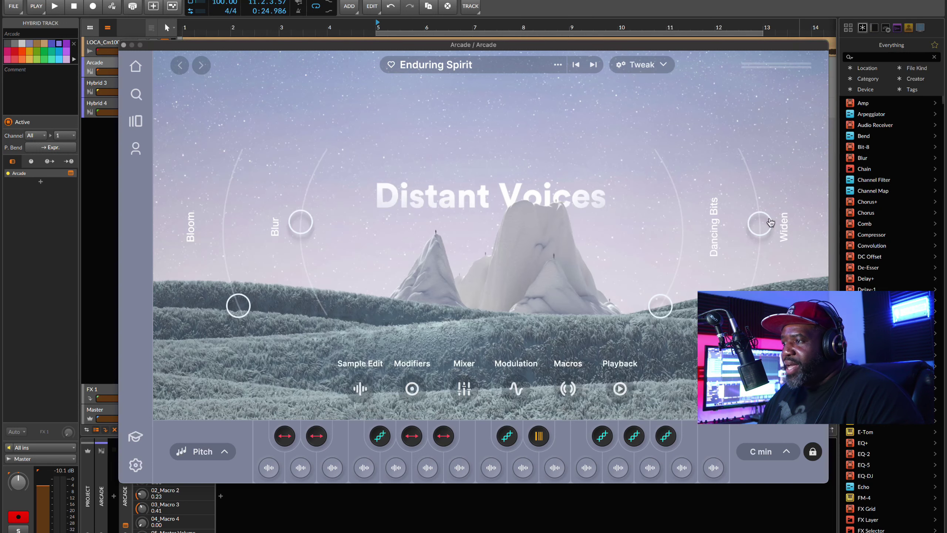
key("space")
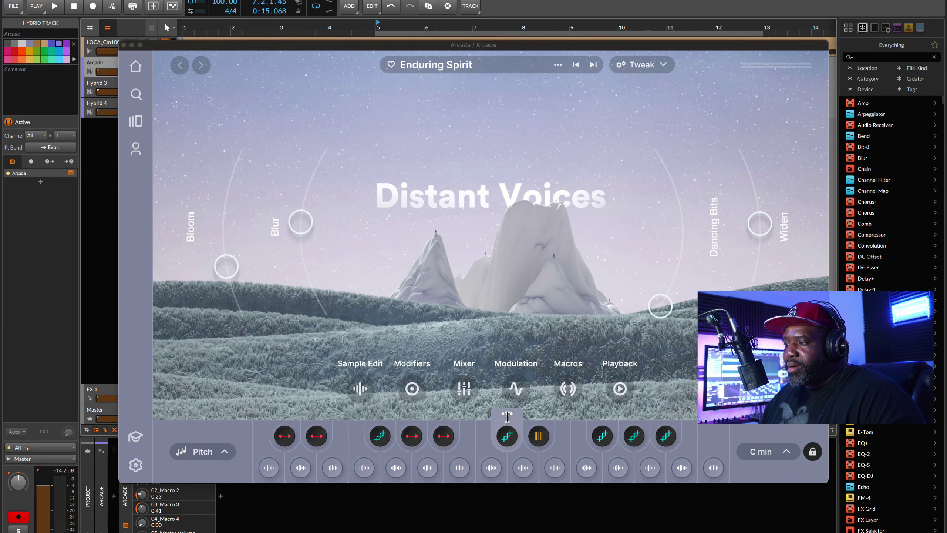
left_click(508, 415)
left_click(569, 400)
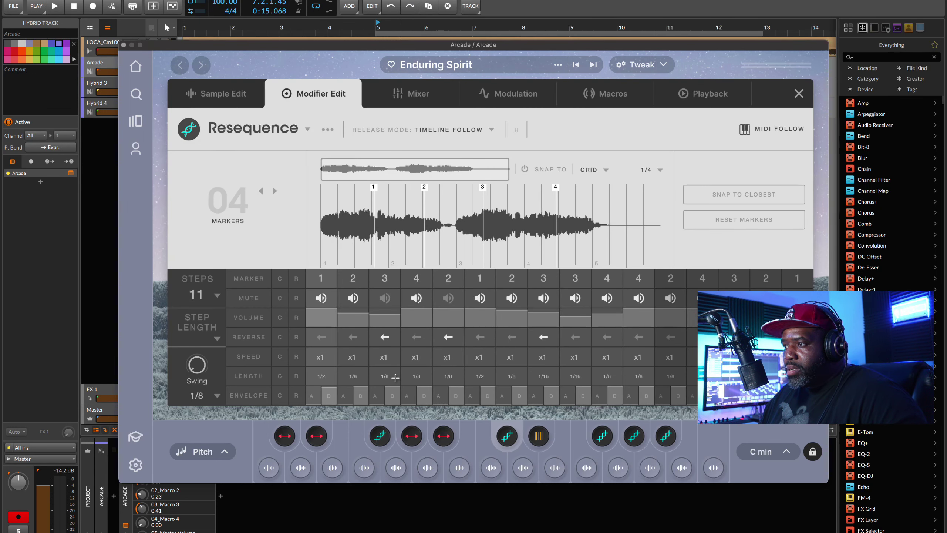
- Close the plugin window and redo the undone clip edits to restore Arcade #1 and its duplicate Arcade #2
left_click(123, 45)
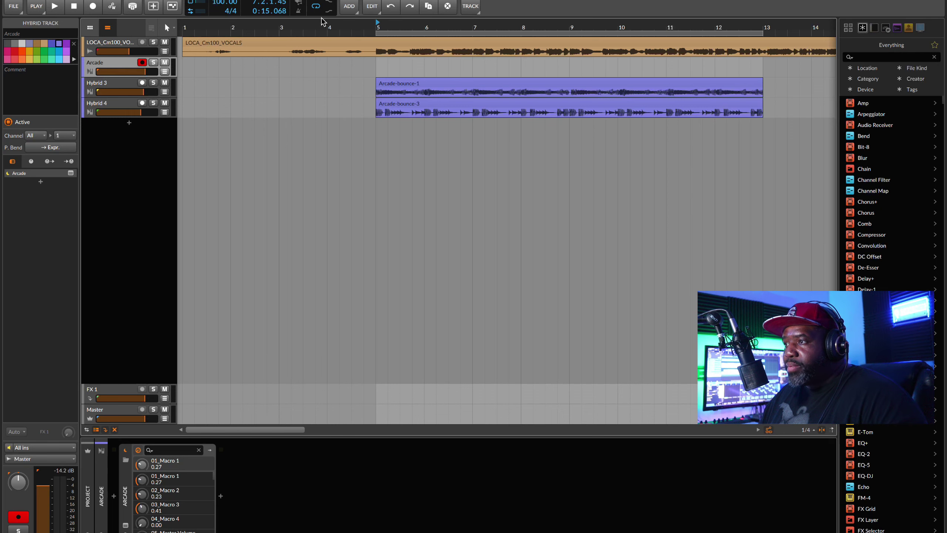
left_click(409, 8)
left_click(409, 8)
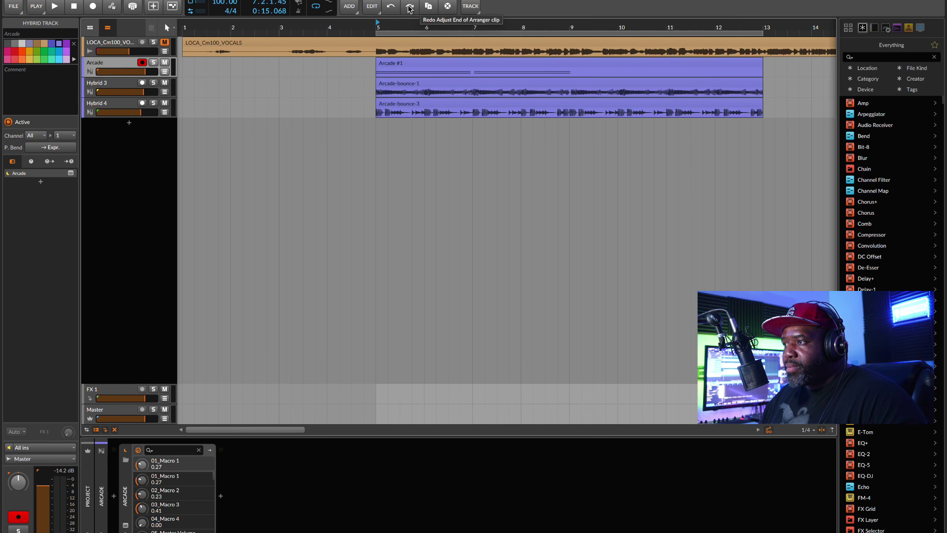
left_click(410, 9)
left_click(410, 8)
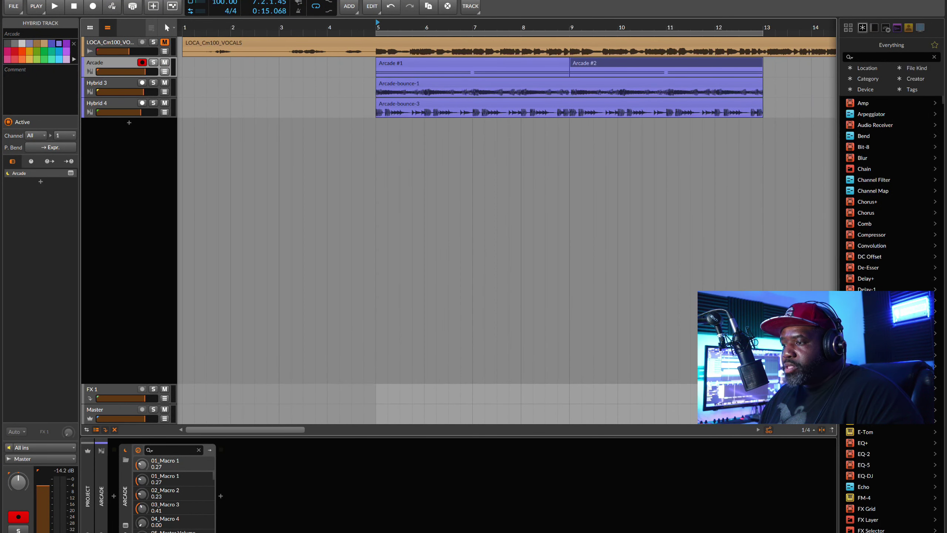
- Reopen Arcade during playback and, with snapping on, move marker 1 to the sample start, marker 2 to grid beat 3 and marker 4 near beat 5
left_click(126, 526)
key("space")
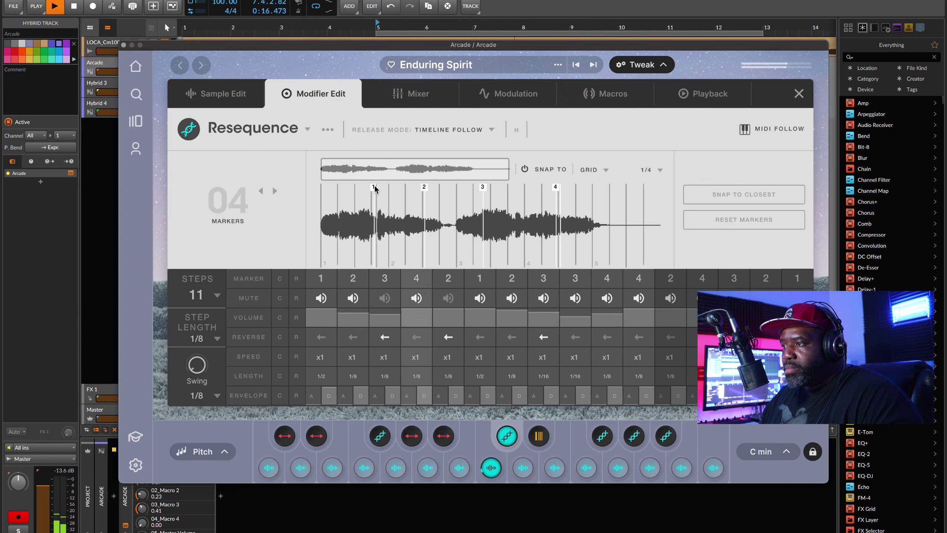
left_click_drag(374, 187, 241, 193)
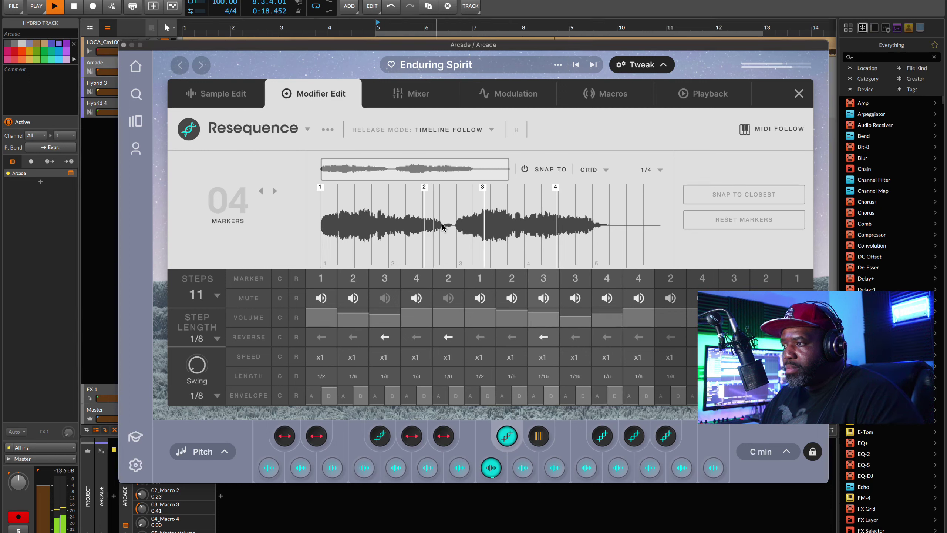
left_click_drag(425, 186, 456, 186)
left_click_drag(557, 188, 541, 188)
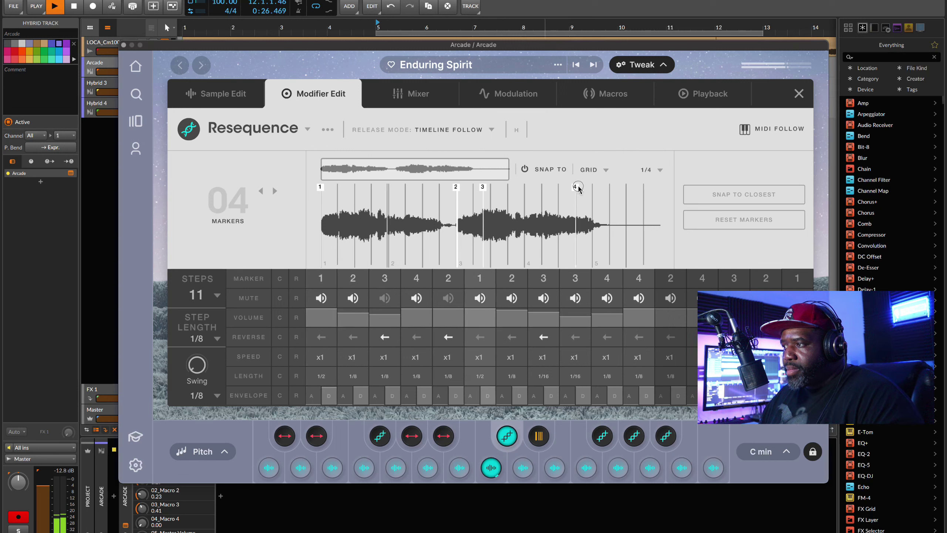
left_click_drag(541, 187, 587, 189)
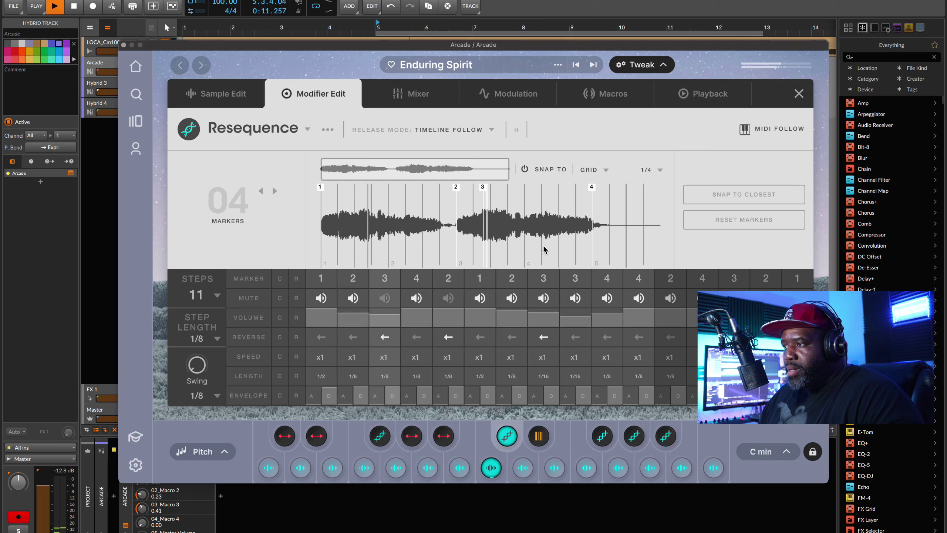
- Try marker 2 at positions beyond marker 3, settle it just before marker 3, stop playback and close the modifier editor
left_click_drag(457, 189, 474, 187)
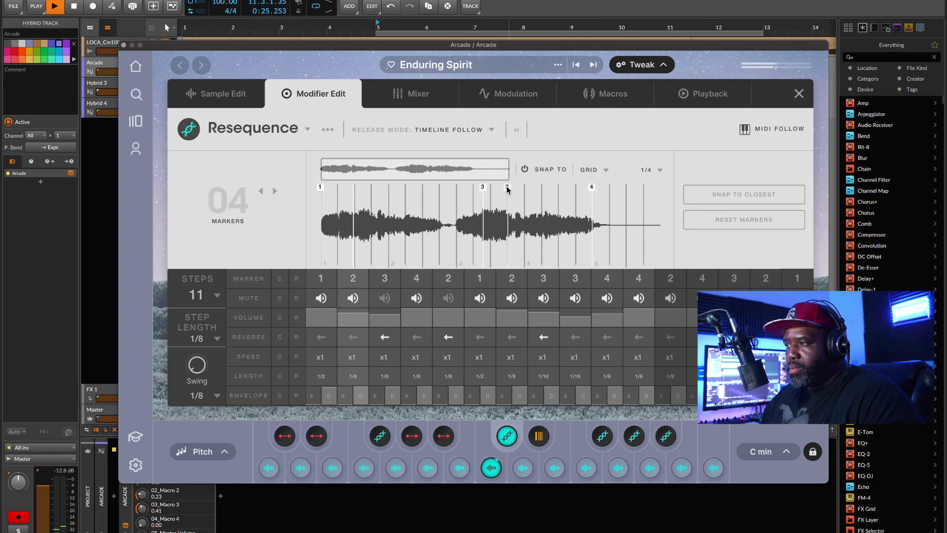
left_click_drag(508, 188, 525, 190)
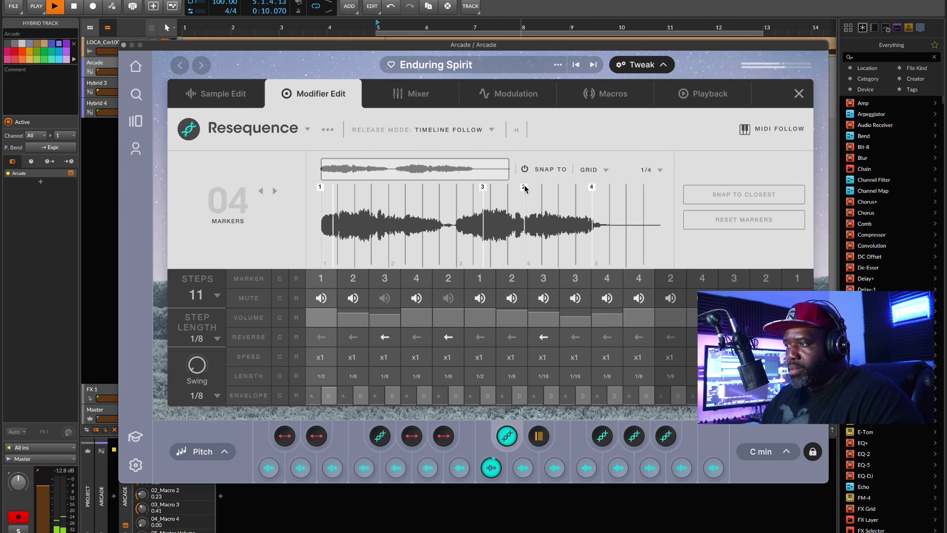
mouse_move(524, 187)
left_mouse_down()
mouse_move(451, 188)
mouse_move(472, 190)
left_mouse_up()
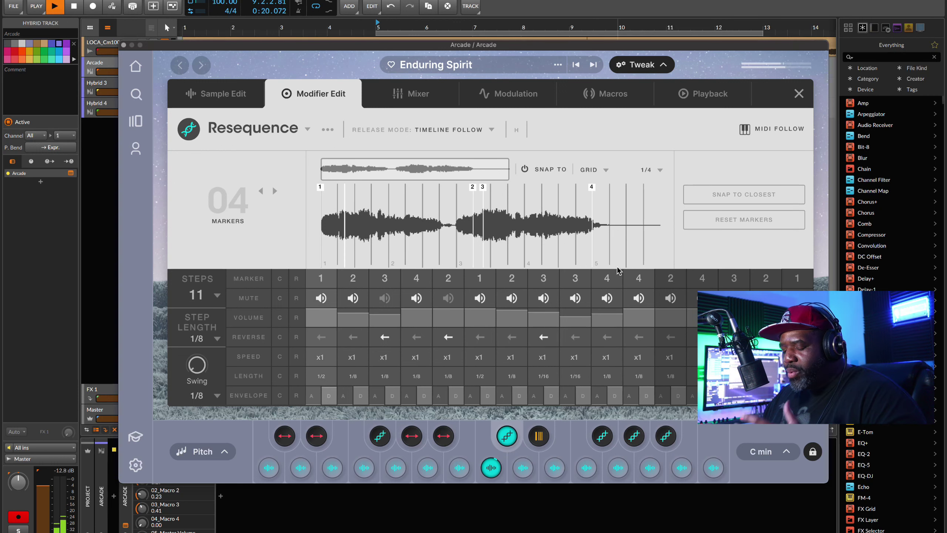
key("space")
left_click(798, 94)
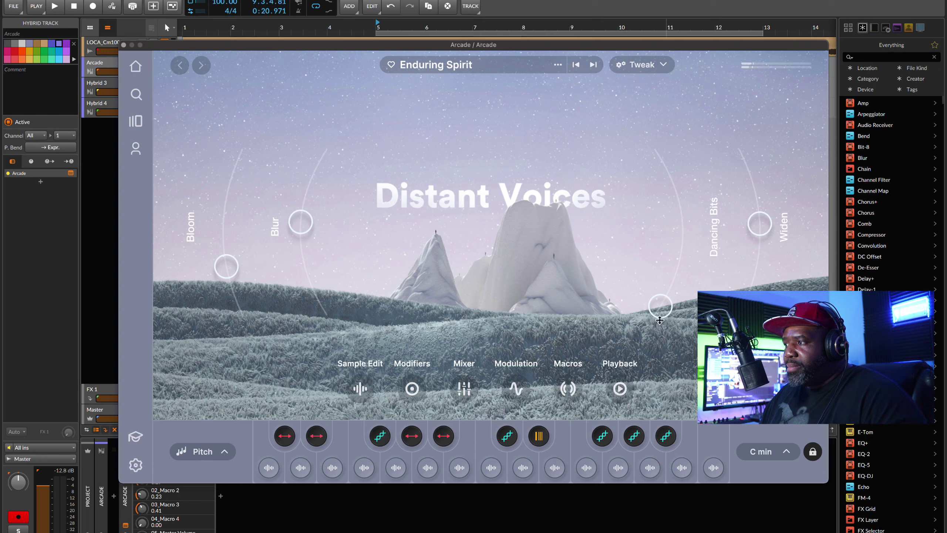
- Audition the Dancing Bits macro at a raised level during playback and lower it to 0.02
key("space")
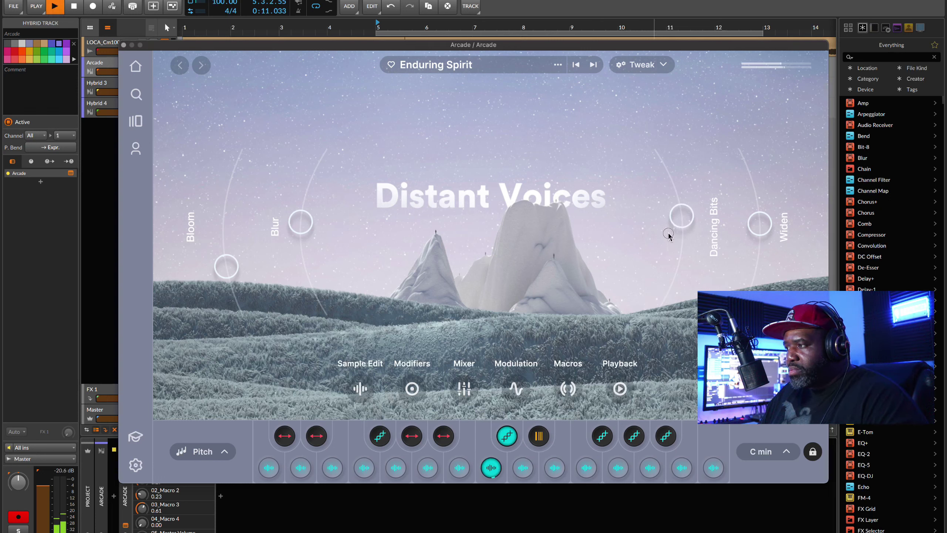
left_click_drag(668, 234, 659, 300)
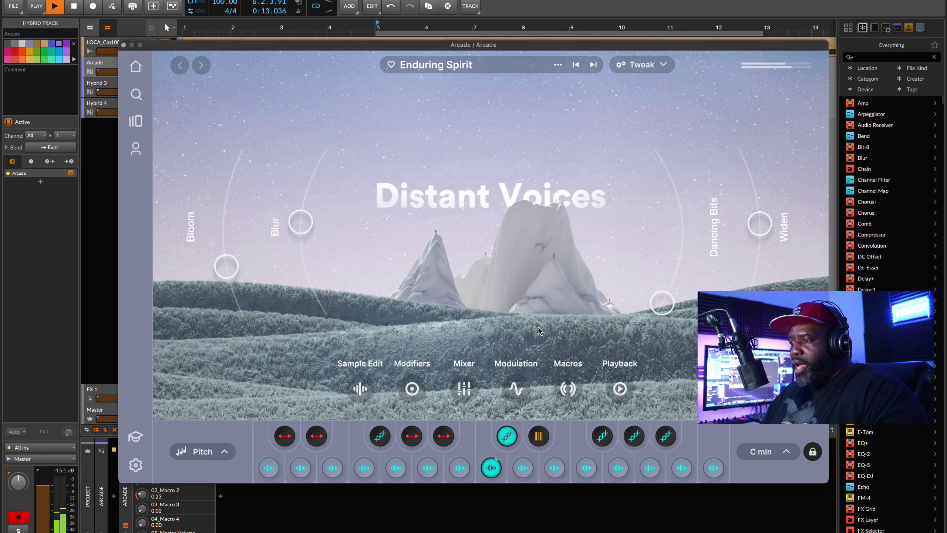
key("space")
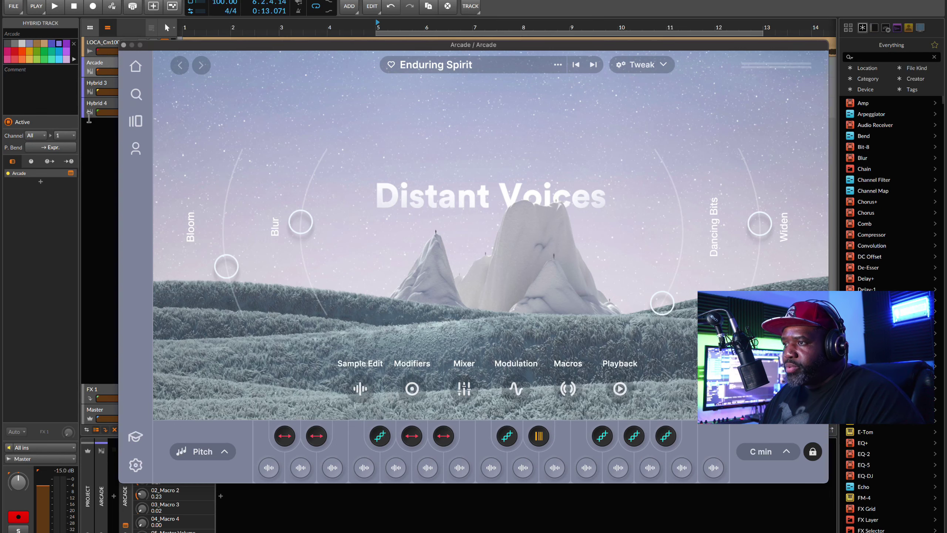
- Close the plugin window and consolidate the Arcade #1 and Arcade #2 clips into one eight-bar clip
left_click(123, 46)
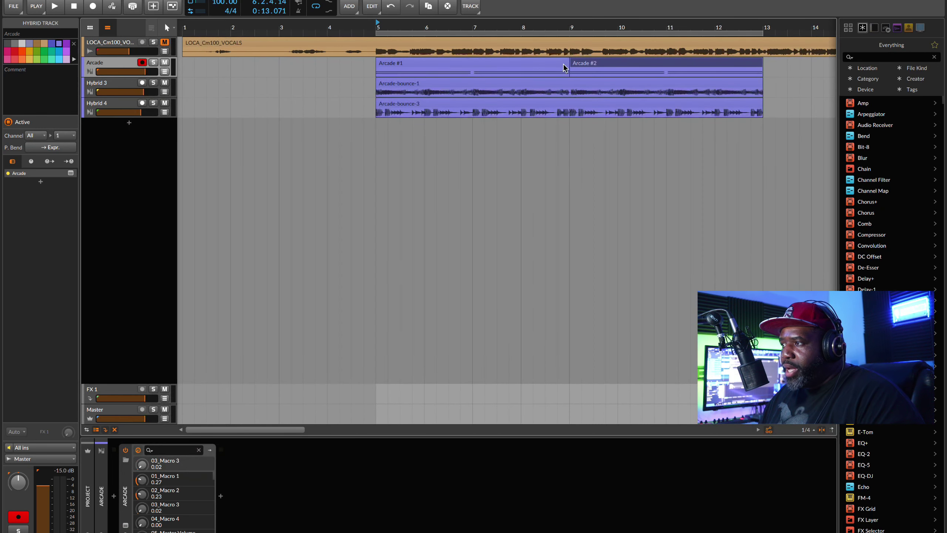
left_click_drag(765, 61, 534, 62)
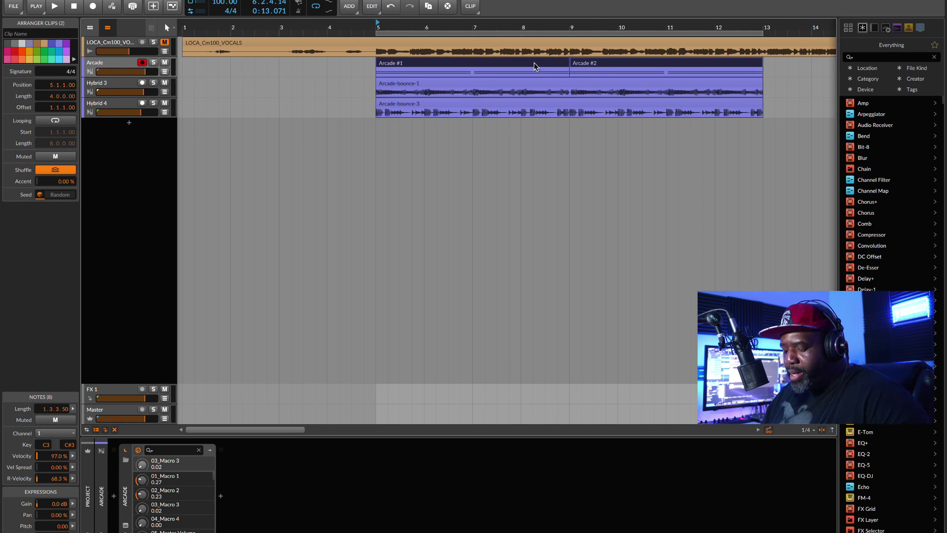
key("super+j")
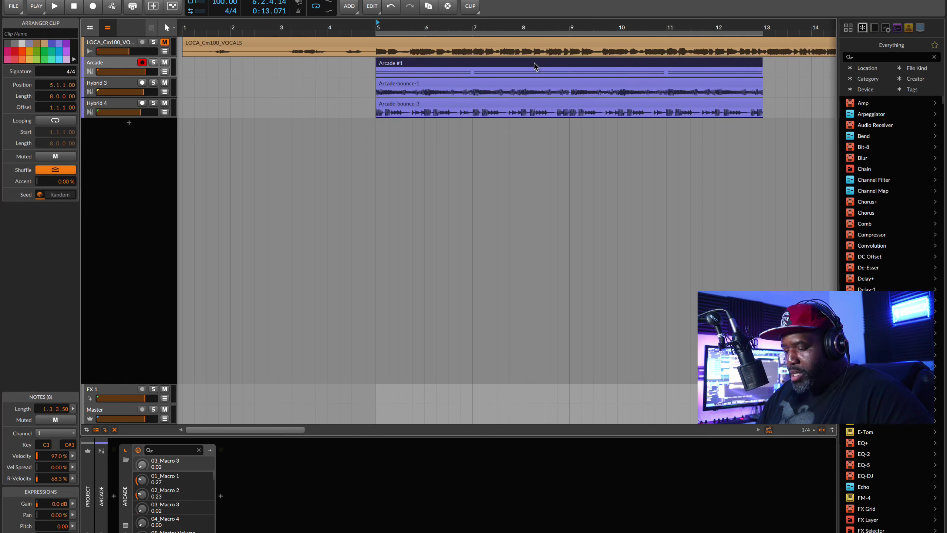
- Bounce the Arcade clip in place and move the resulting audio clip onto a new track below Hybrid 4
key("super+b")
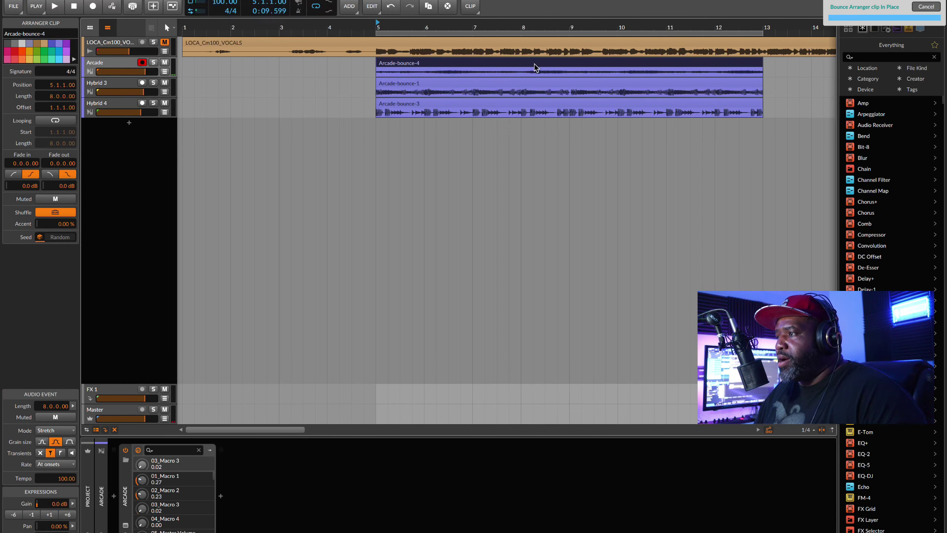
left_click_drag(534, 64, 513, 135)
- Lower the Hybrid 5 track's volume to -5.9 dB during playback, select the Arcade track and stop playback
key("space")
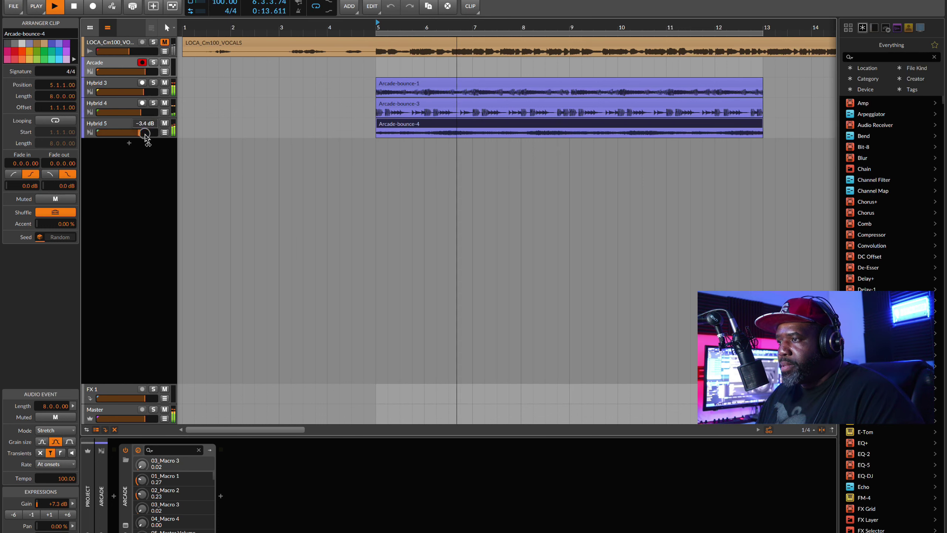
left_click_drag(145, 134, 136, 133)
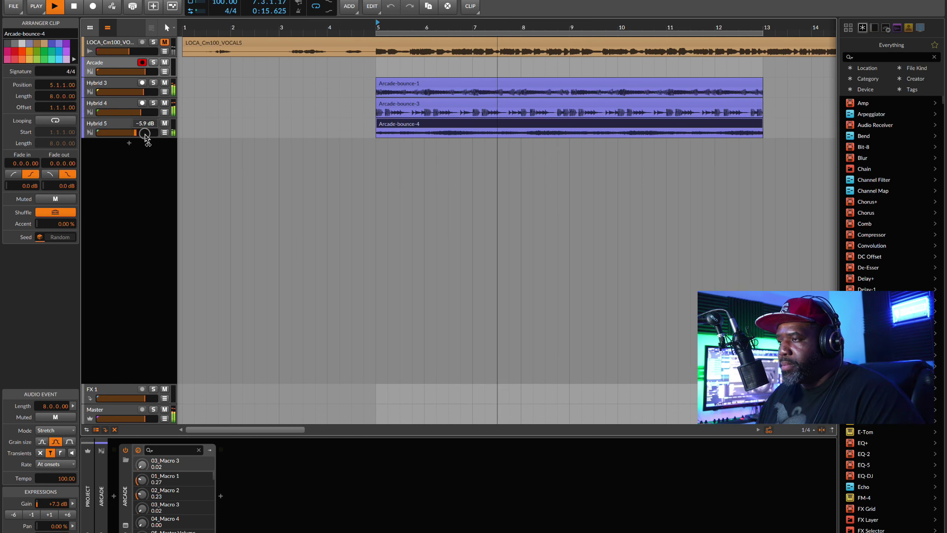
left_click(111, 63)
key("space")
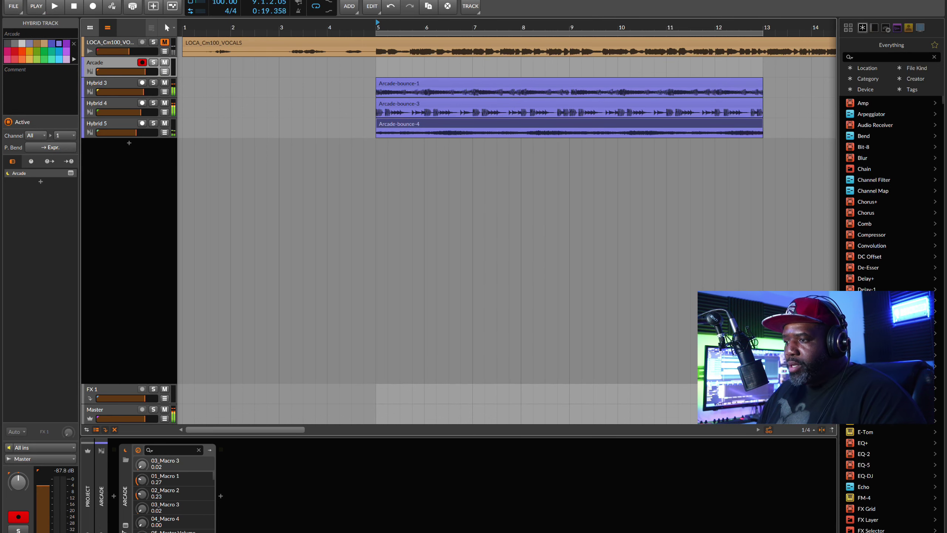
- Reopen the Arcade plugin, browse its library of Lines and open the Honey line
left_click(126, 525)
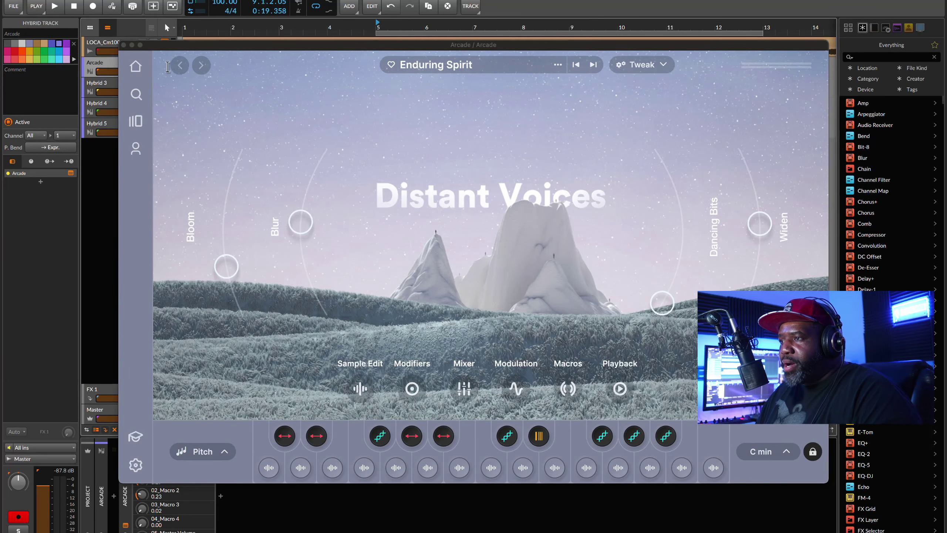
left_click(136, 121)
left_click(141, 123)
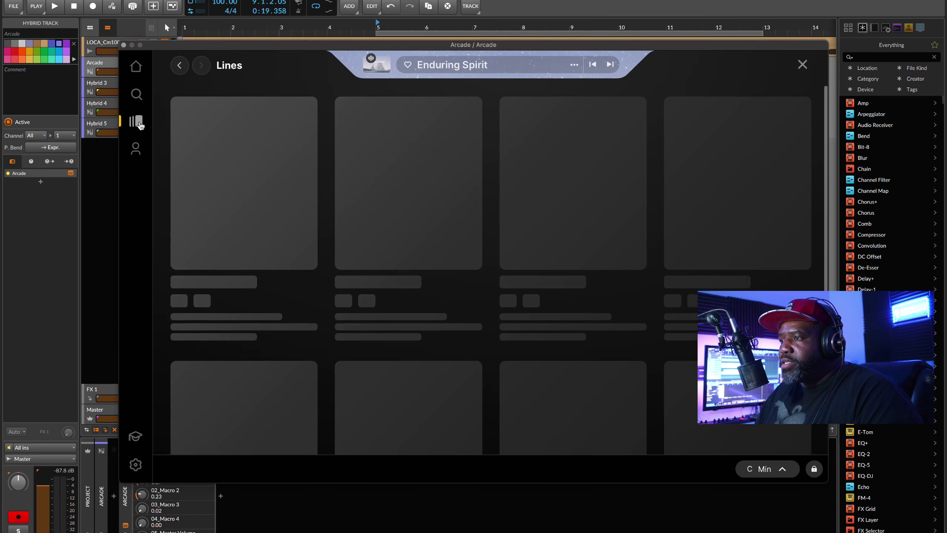
scroll(377, 313, "down", 1)
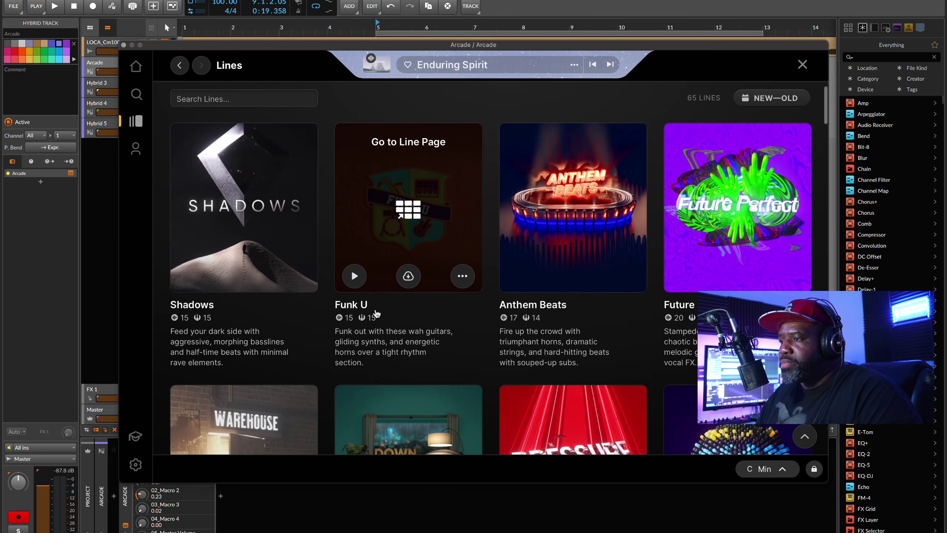
scroll(377, 313, "down", 5)
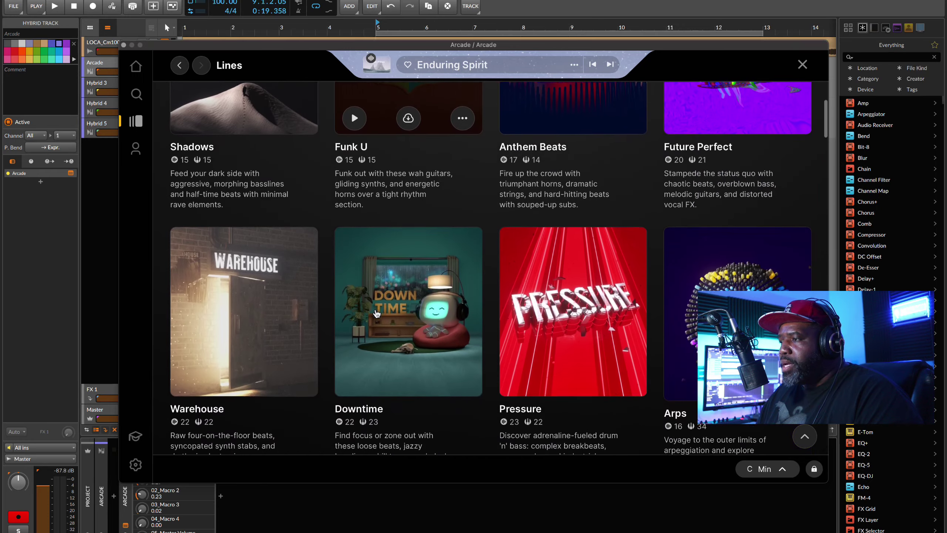
scroll(377, 314, "down", 6)
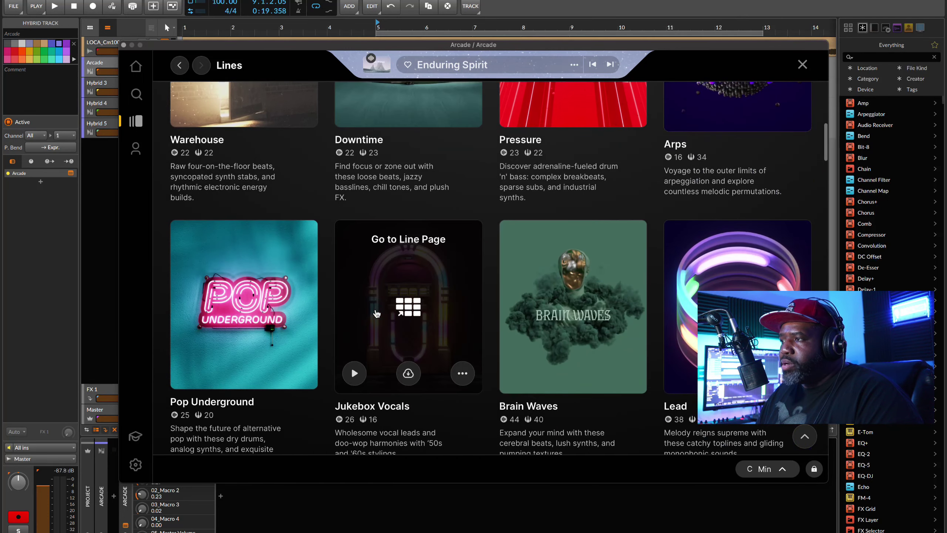
scroll(376, 314, "down", 8)
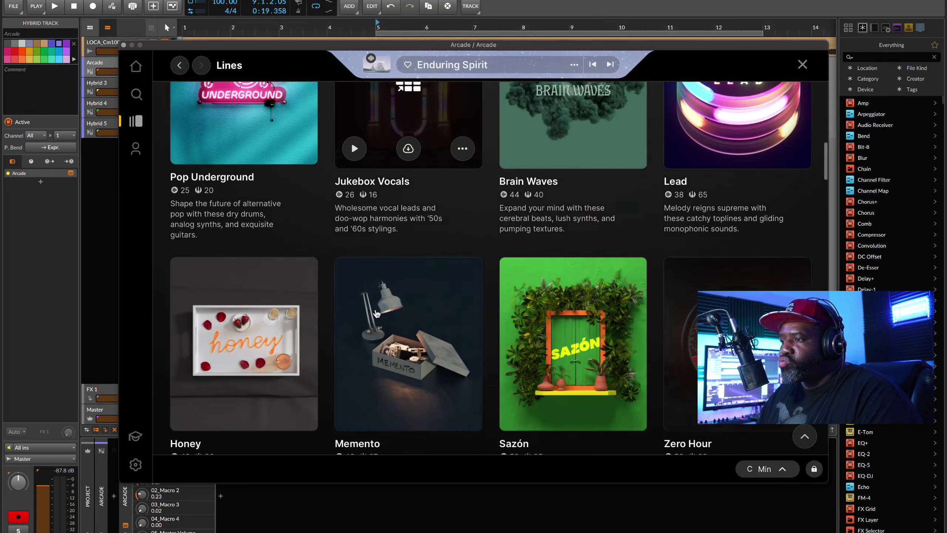
left_click(256, 320)
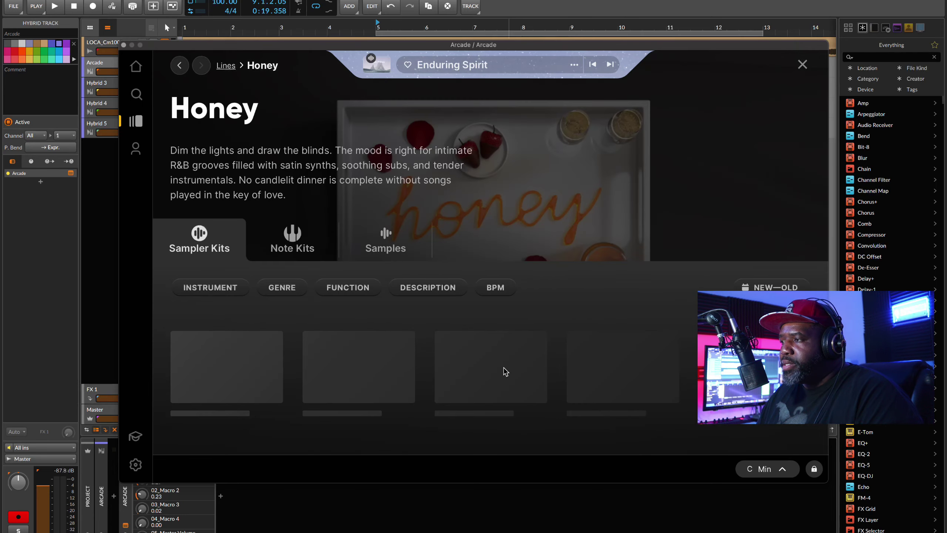
- Load the Whatever You Wish sampler kit, show its sample editor and audition its samples against the playing tracks
scroll(505, 371, "down", 7)
scroll(505, 371, "down", 5)
left_click(484, 272)
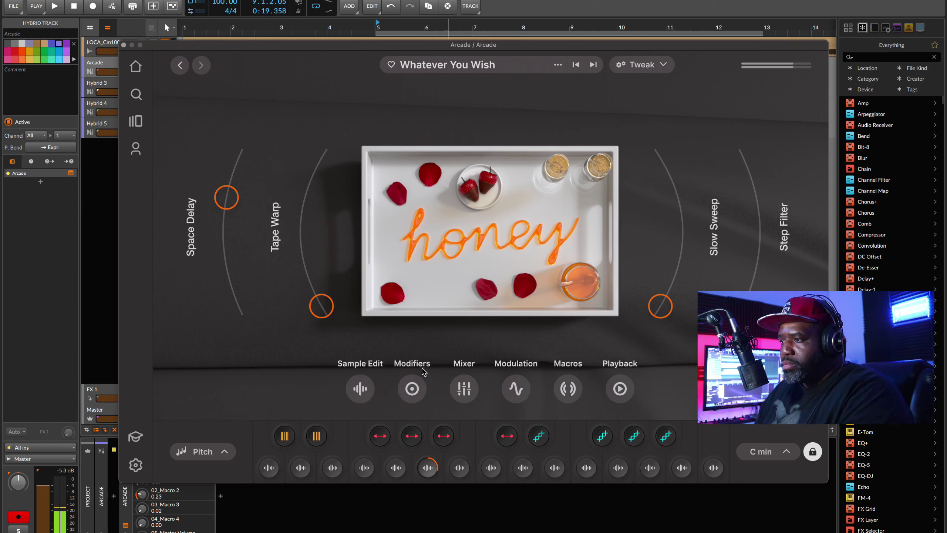
left_click(361, 389)
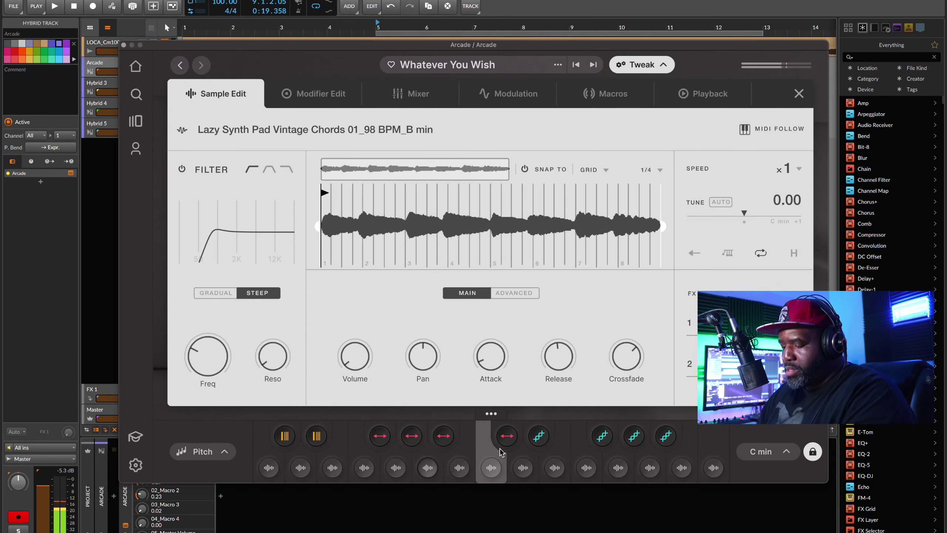
key("space")
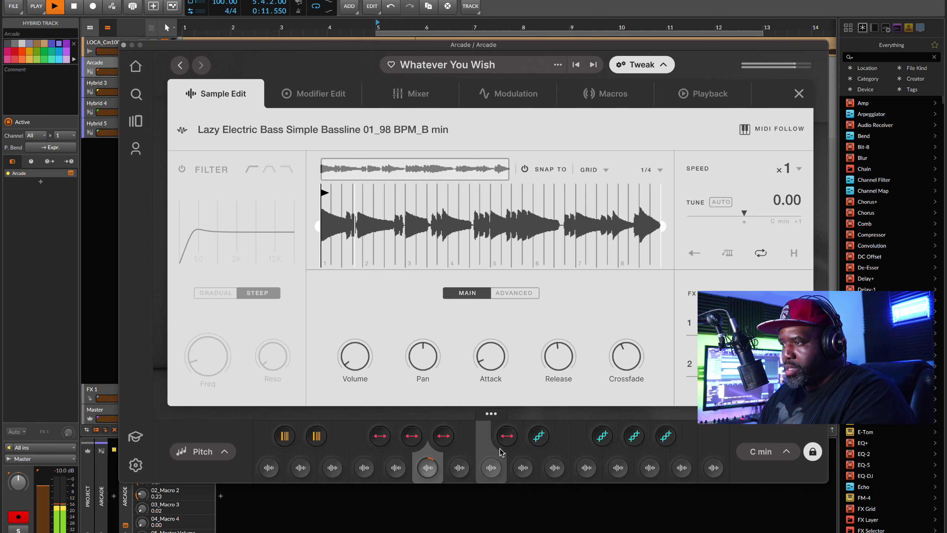
key("space")
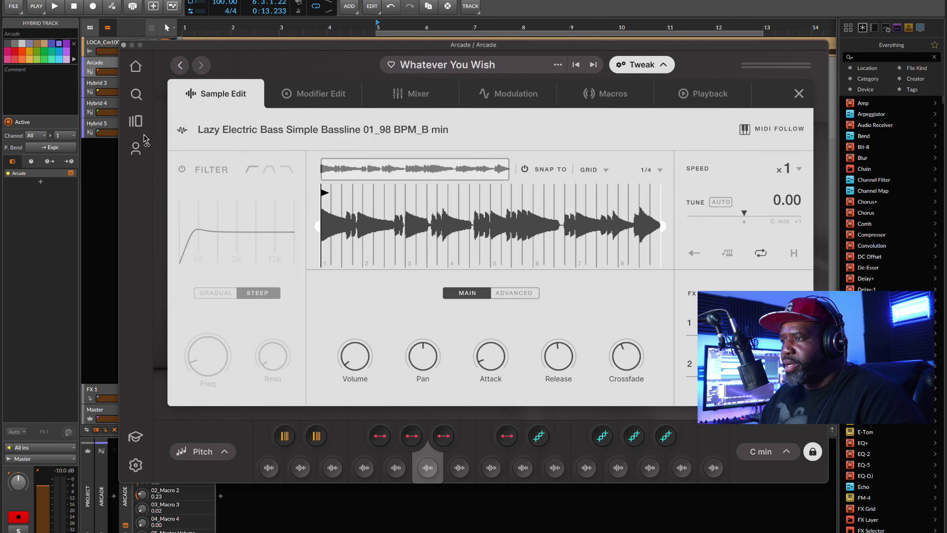
- Load the Champagne Keys kit from Honey's Note Kits and try it against the playing tracks
left_click(136, 121)
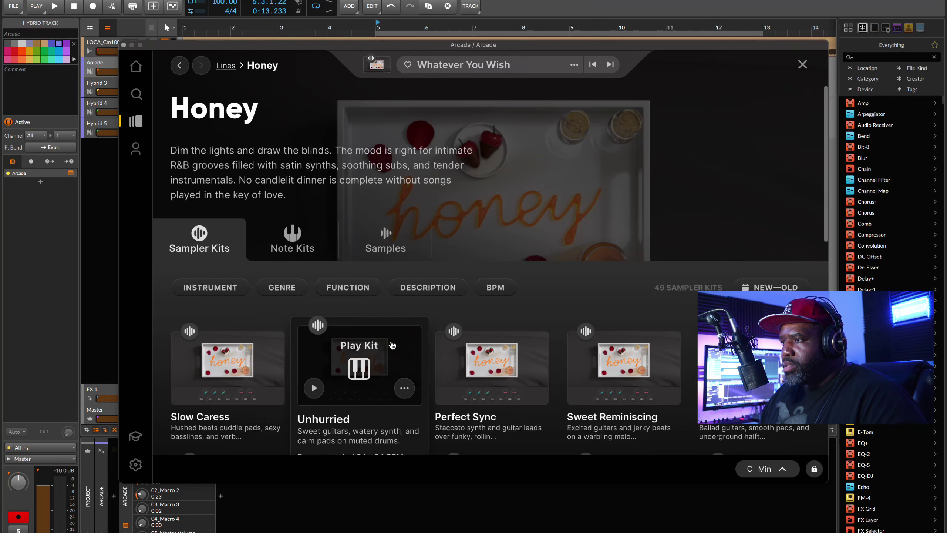
scroll(391, 346, "down", 3)
scroll(392, 345, "up", 1)
left_click(293, 192)
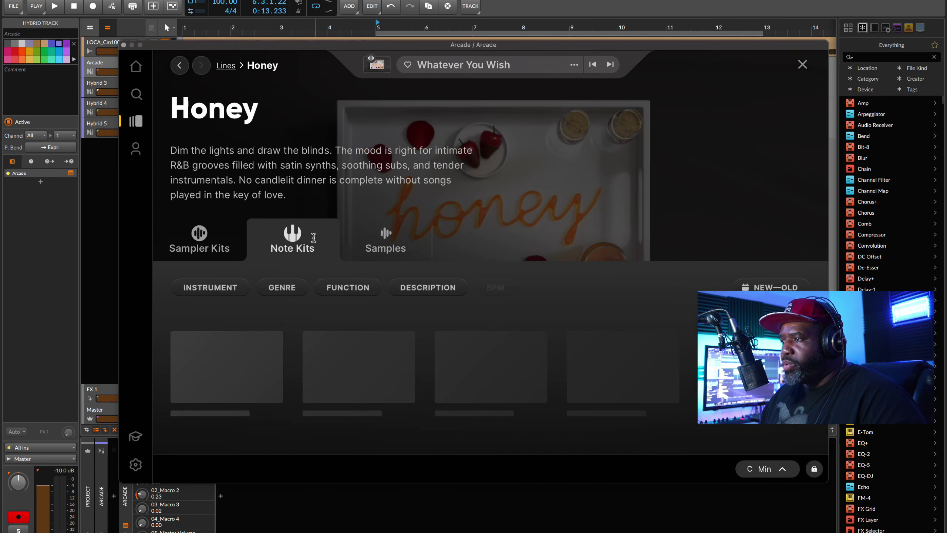
left_click(490, 373)
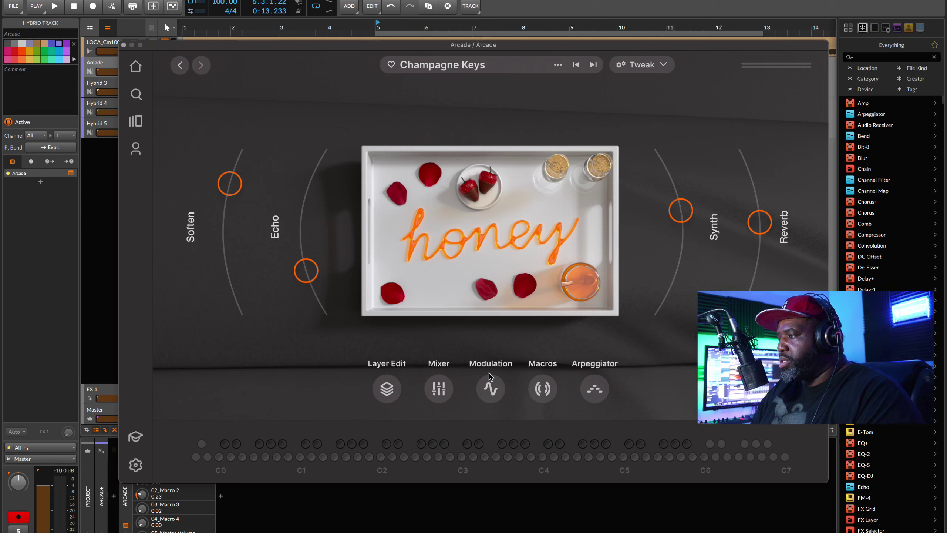
key("space")
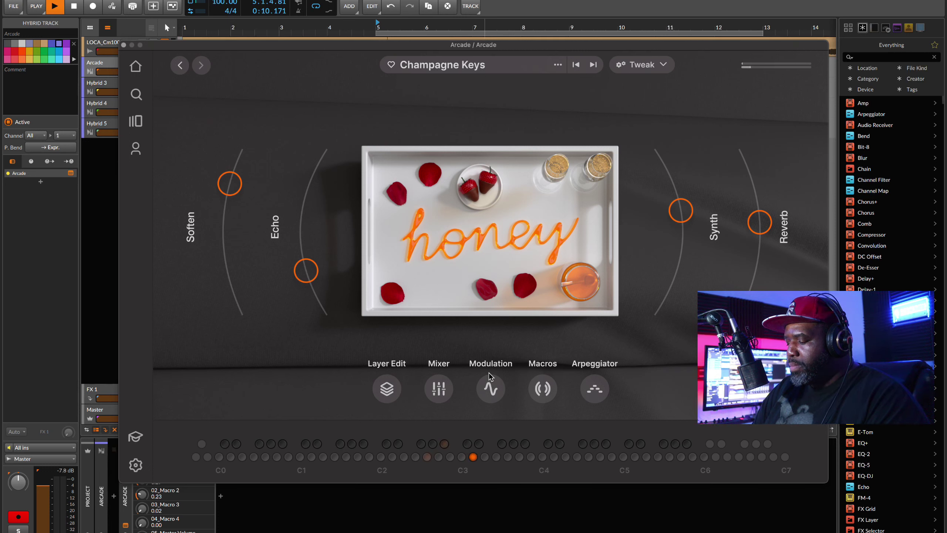
key("space")
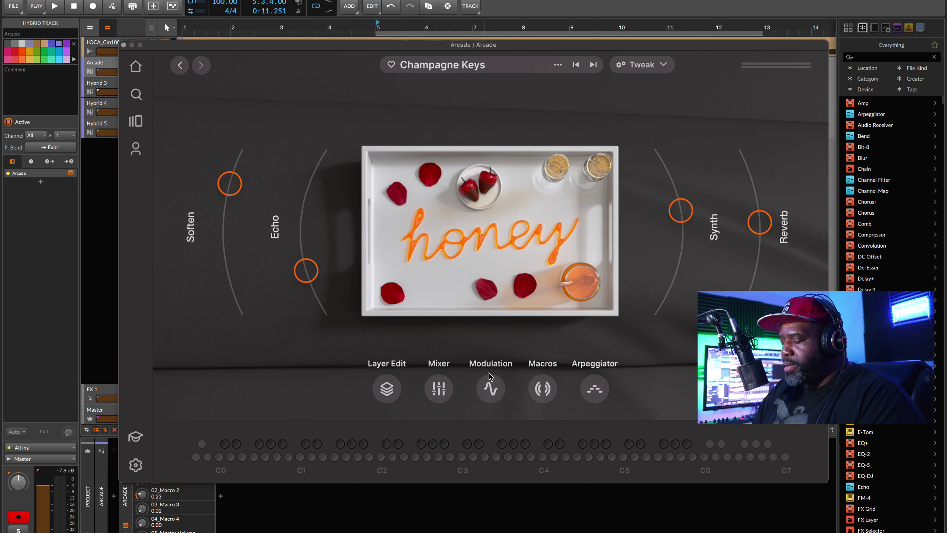
key("space")
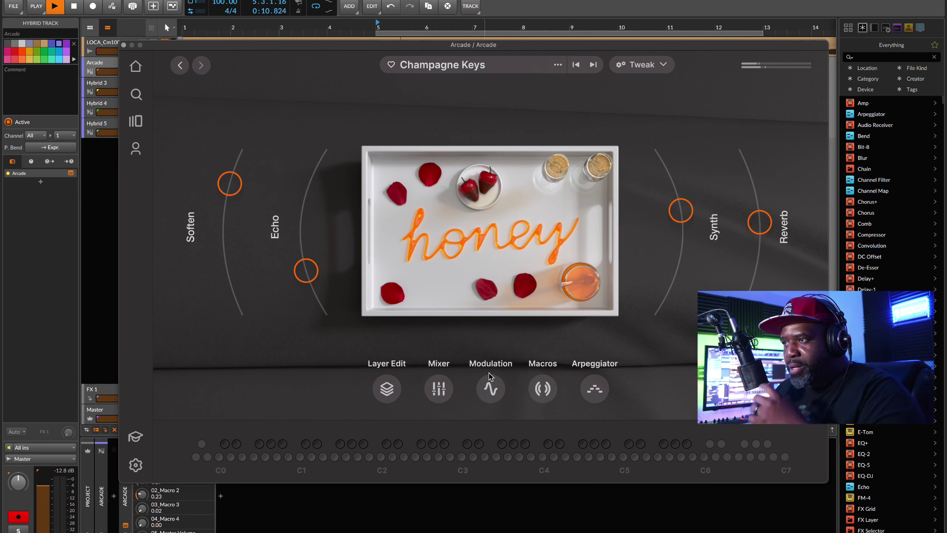
- Close the plugin window, solo the Hybrid 3 and Arcade tracks, and reopen the Arcade plugin
left_click(124, 45)
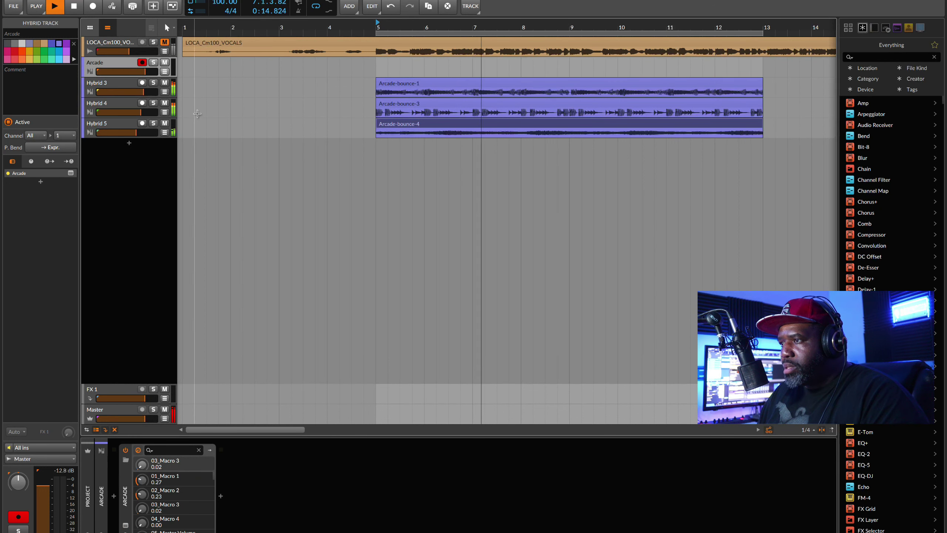
left_click(153, 83)
left_click(153, 63)
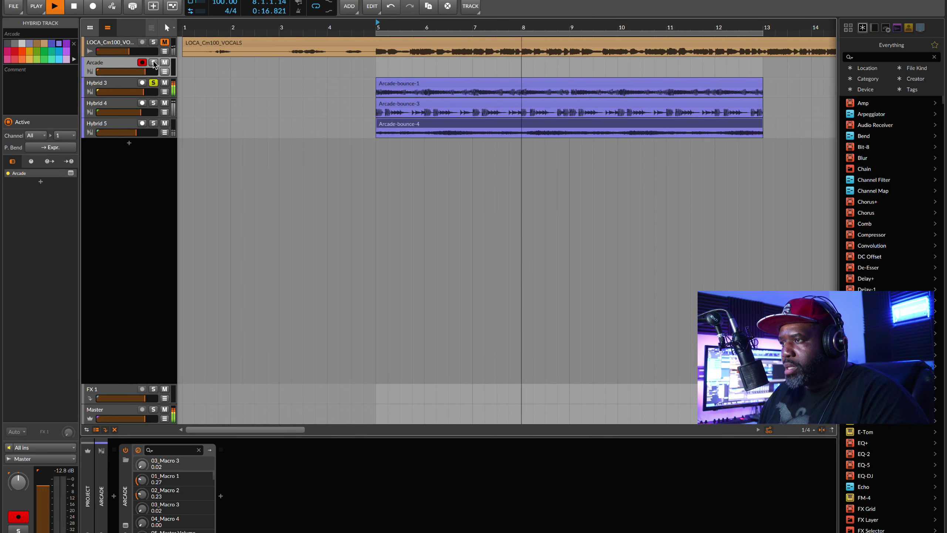
left_click(126, 526)
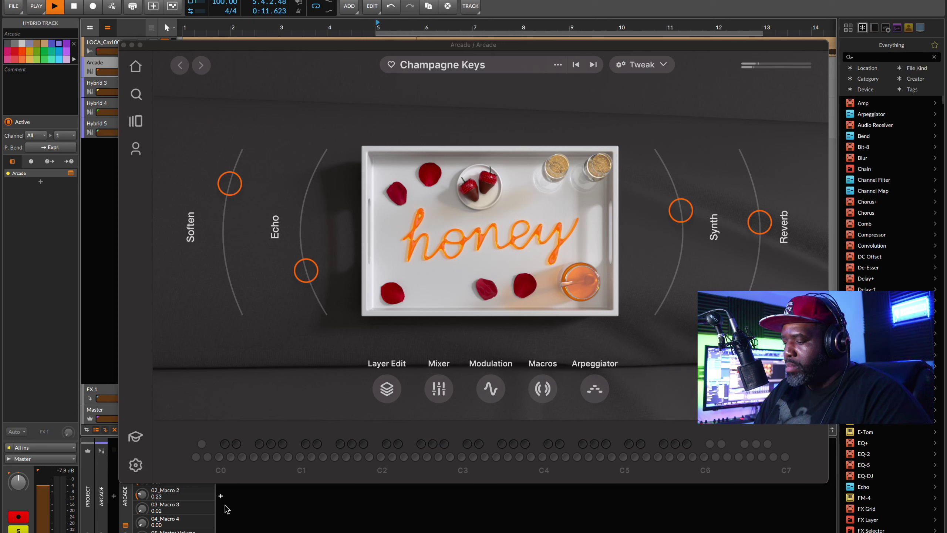
- Audition Champagne Keys over the soloed Hybrid 3 part and stop playback
key("space")
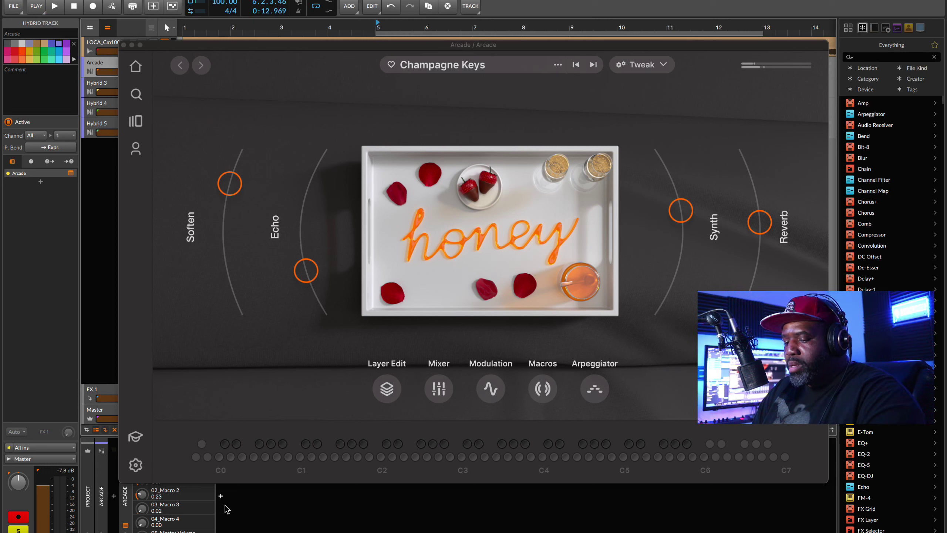
key("space")
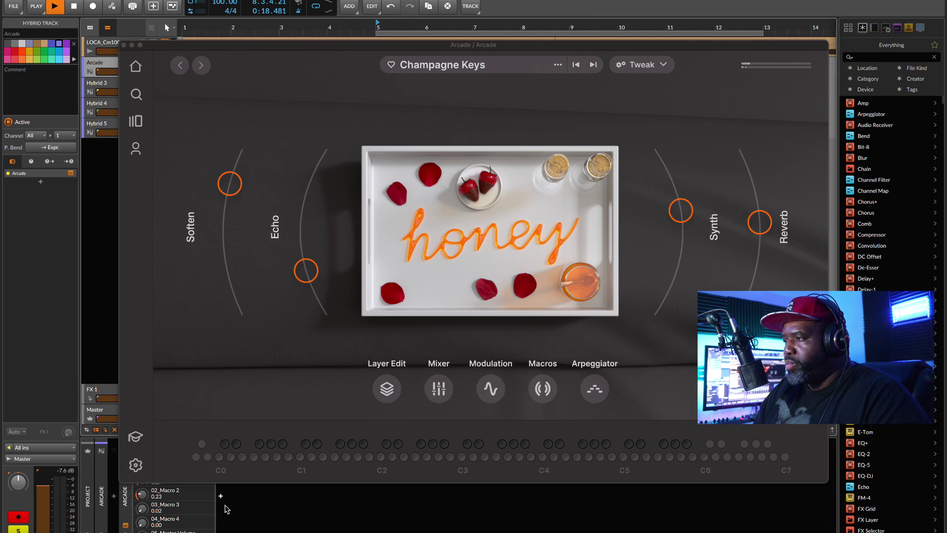
key("space")
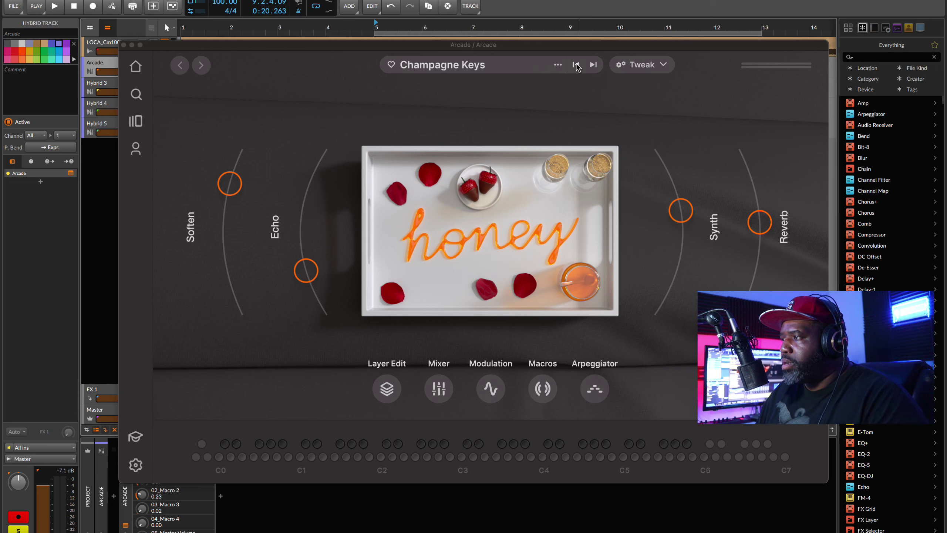
- Step through the Rendezvous kit to Moonlight Kiss, lower its Reverb macro to 0.16 and audition it during playback
left_click(593, 64)
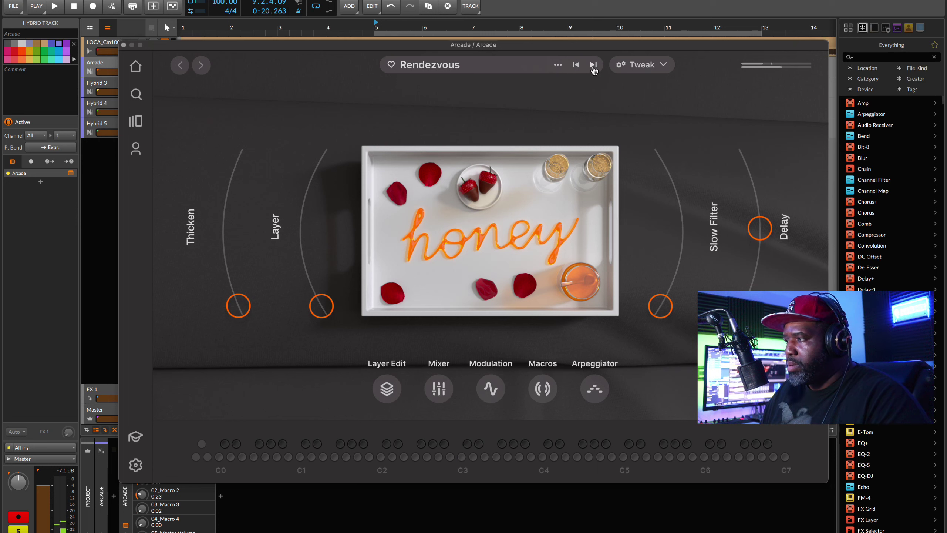
left_click(593, 65)
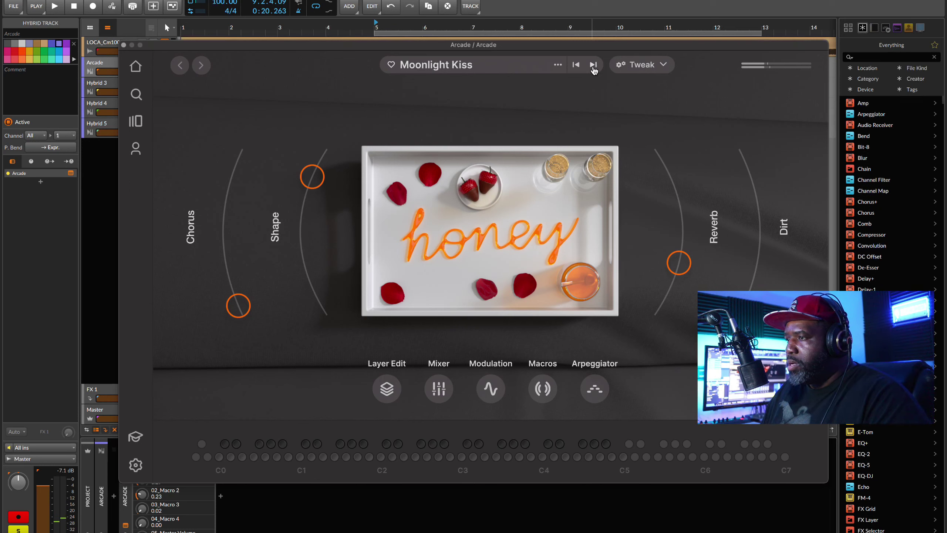
left_click_drag(680, 269, 672, 288)
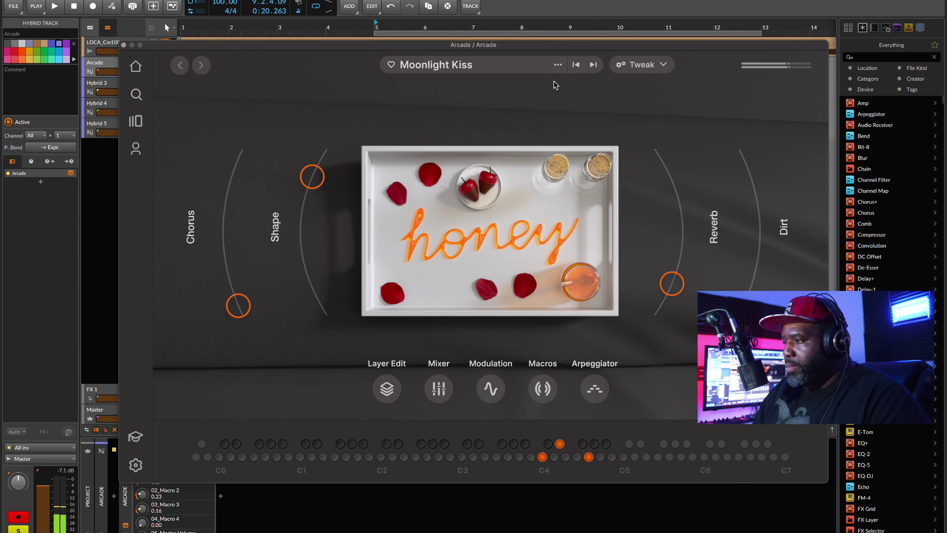
key("space")
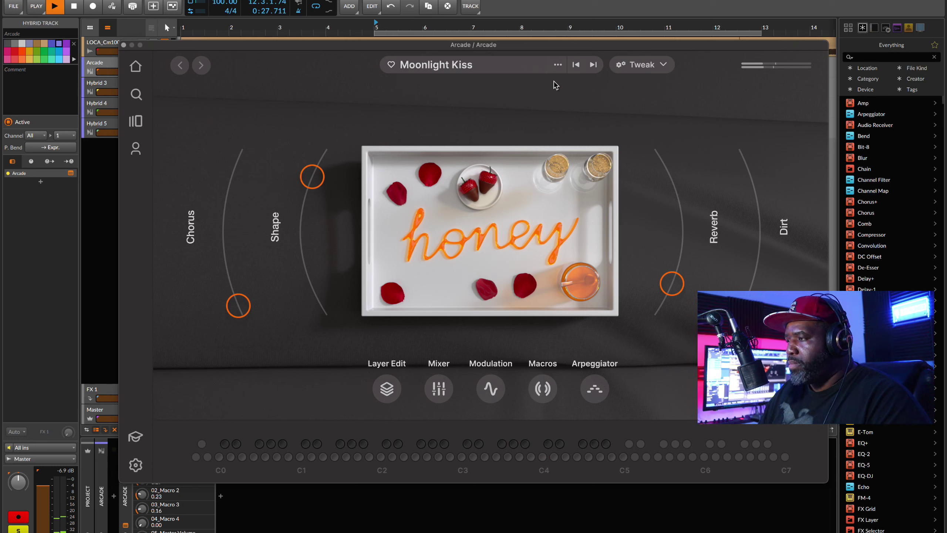
key("space")
- Switch to the Raw Devotion note kit, rehearse it over the soloed part and start recording on the Arcade track
left_click(593, 64)
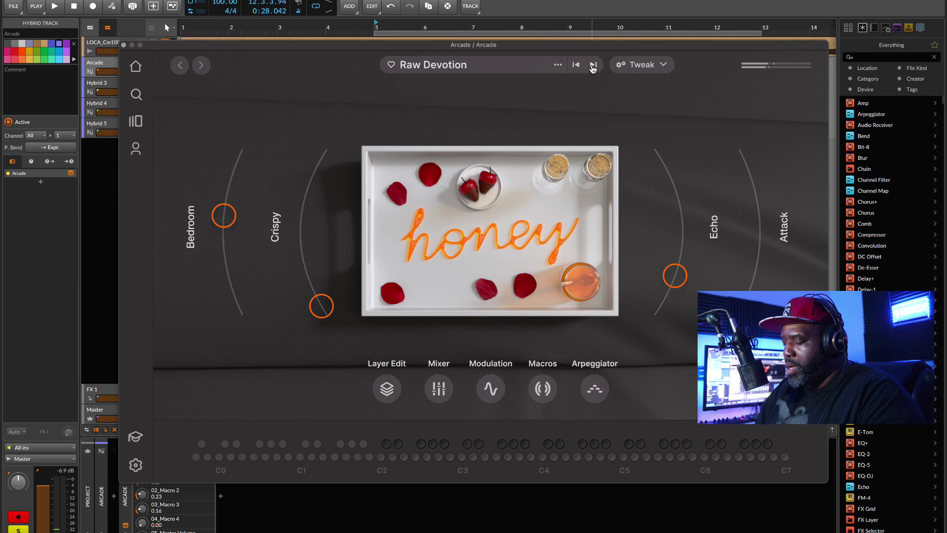
key("space")
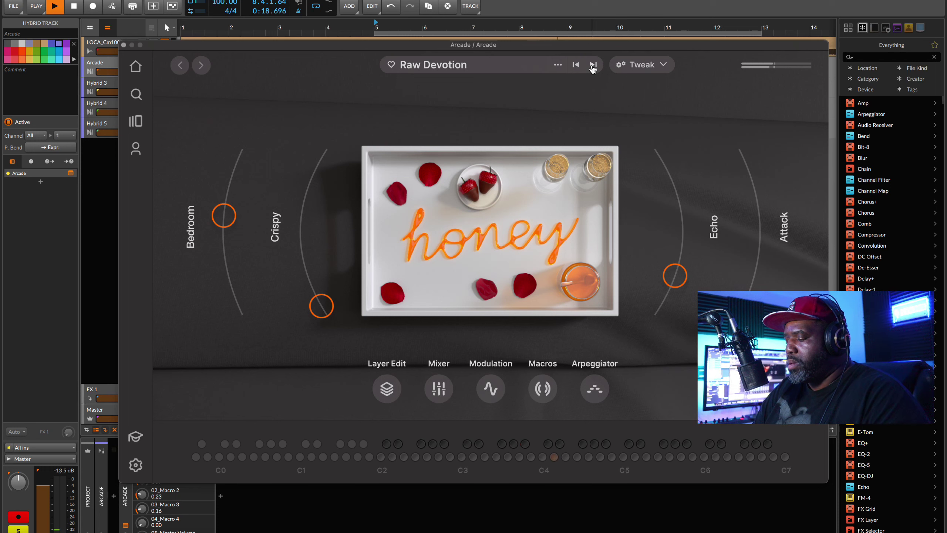
key("space")
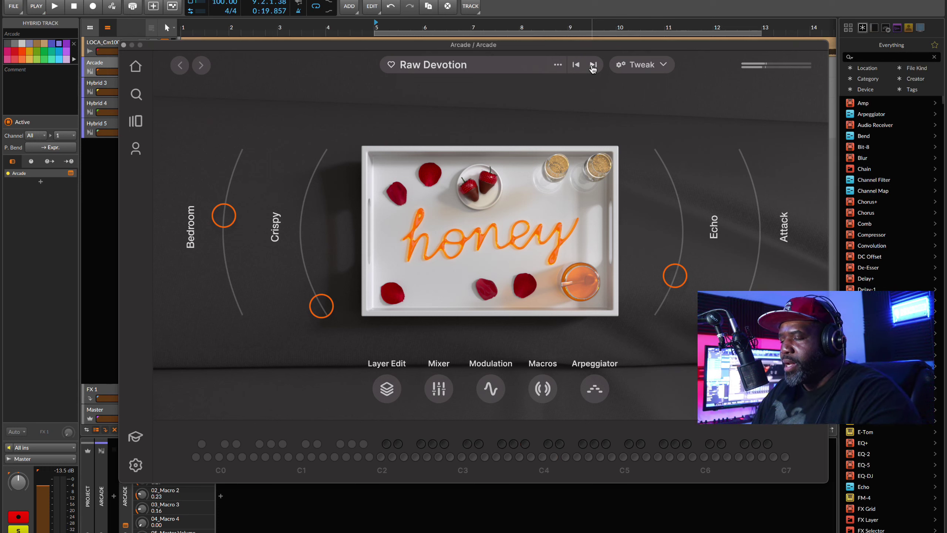
key("r")
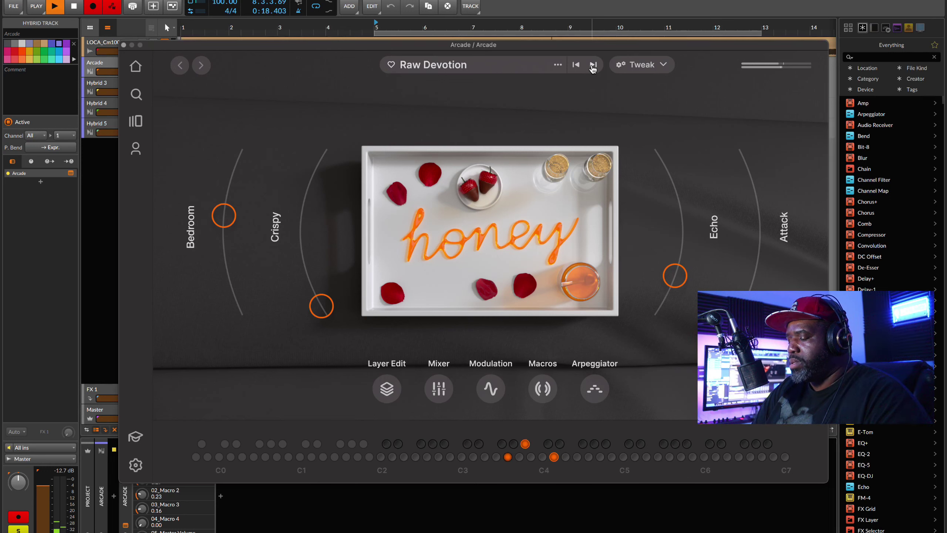
- Stop recording, shorten the Arcade #1 clip to end at bar 9 and duplicate it to fill bars 9 to 13
key("space")
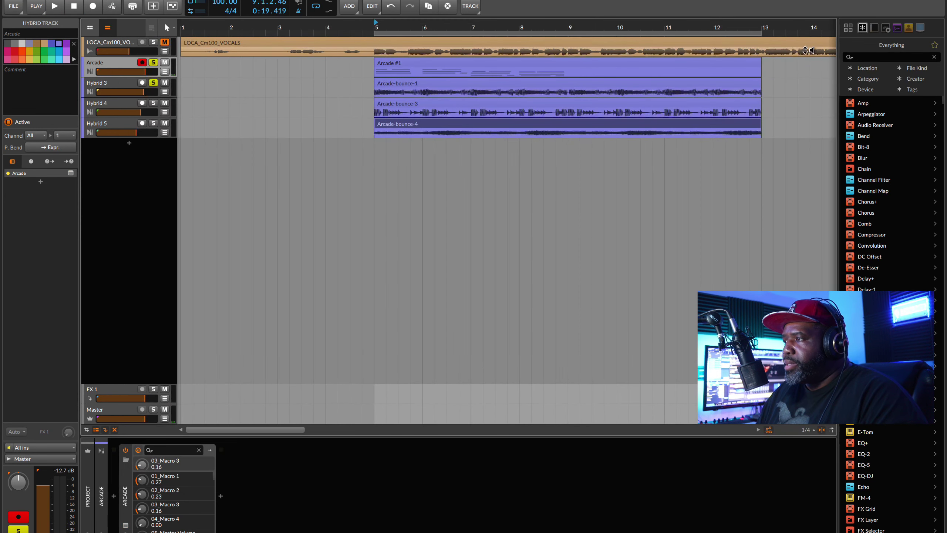
left_click_drag(760, 63, 565, 70)
left_click(495, 67)
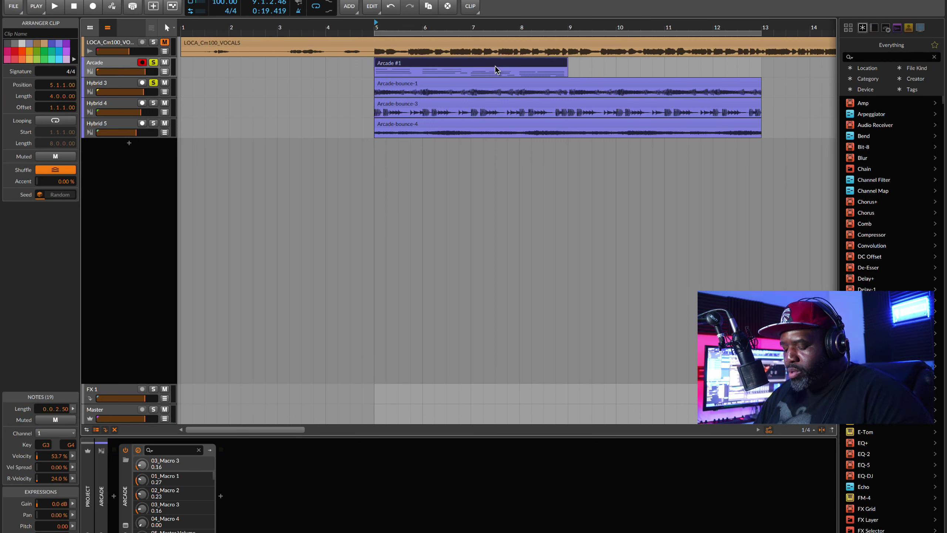
key("ctrl+d")
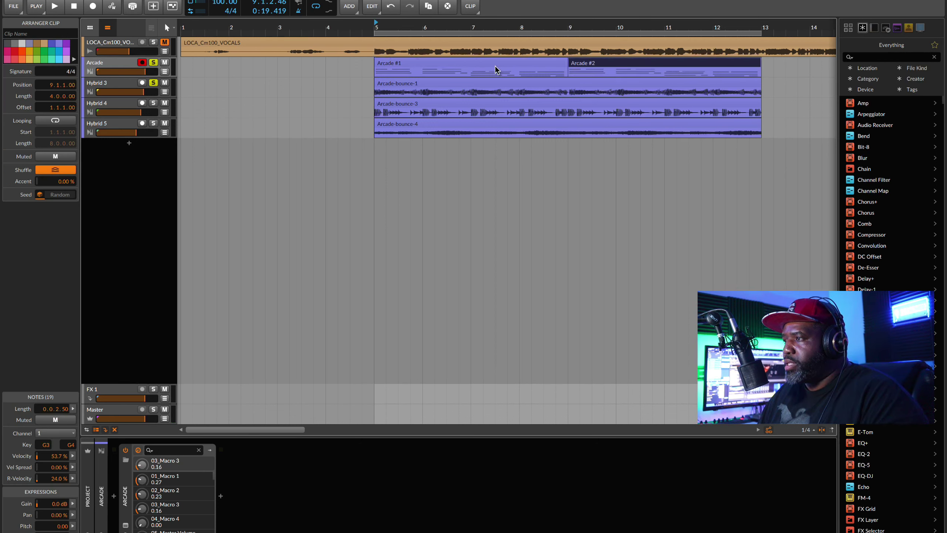
- Play back the doubled part and examine Raw Devotion's Layer Edit page in the Arcade plugin, closing its window when done
key("space")
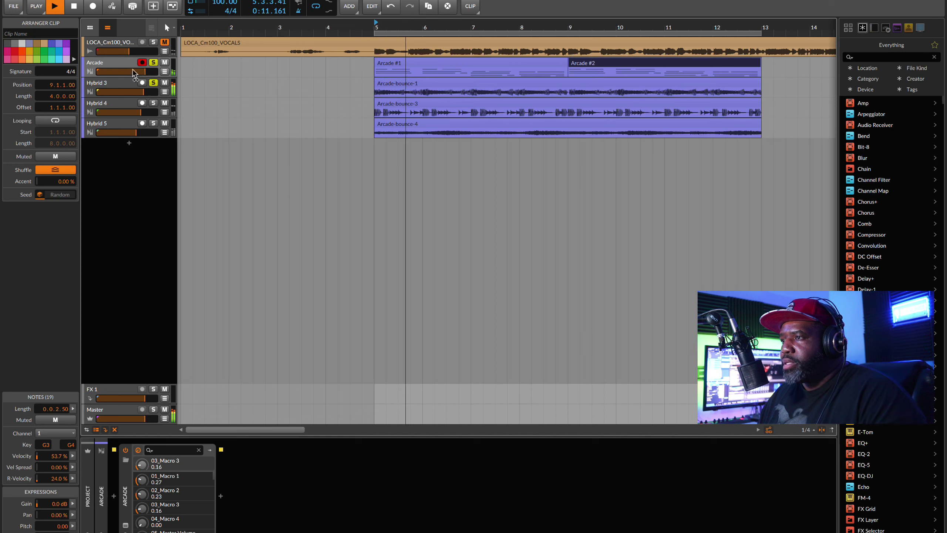
left_click(102, 63)
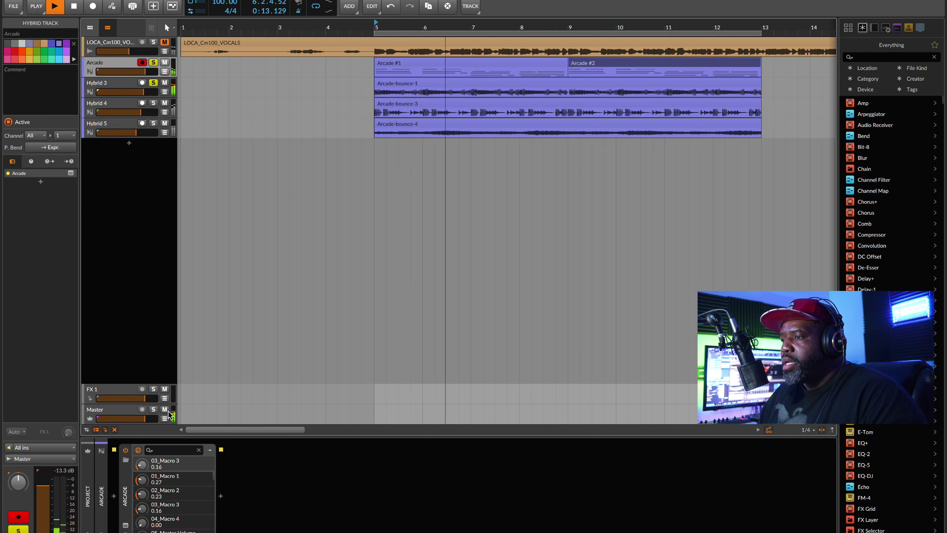
left_click(126, 525)
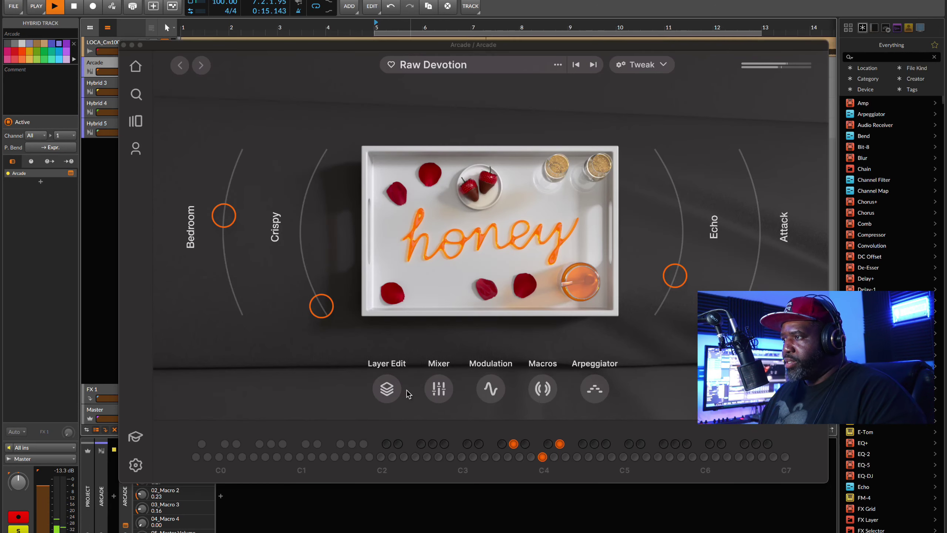
left_click(387, 389)
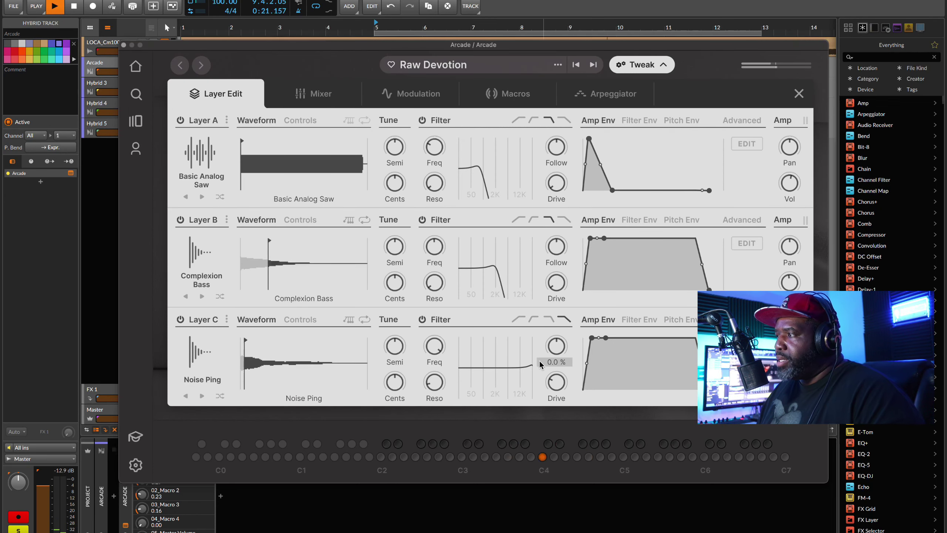
left_click(123, 45)
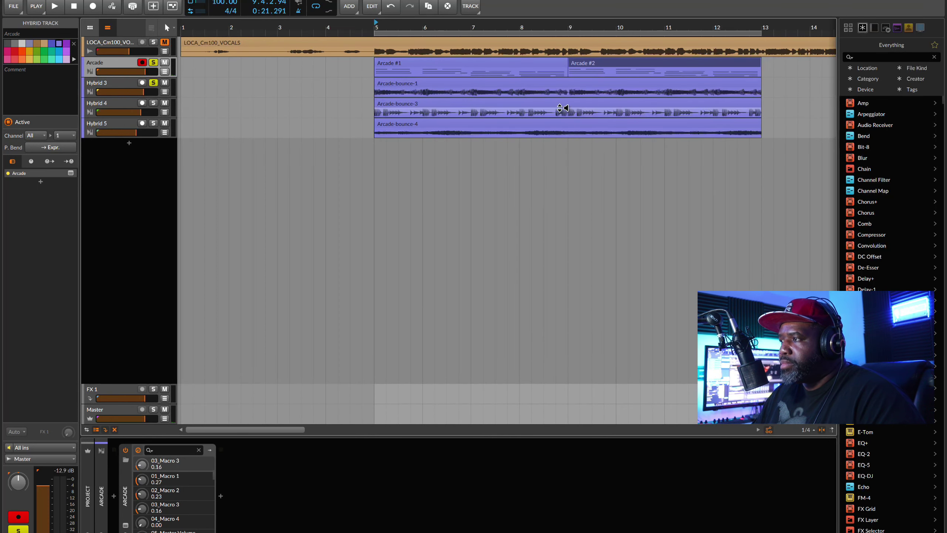
- Delete the duplicate Arcade #2 clip and open the Arcade #1 clip's notes in the note editor
left_click(724, 69)
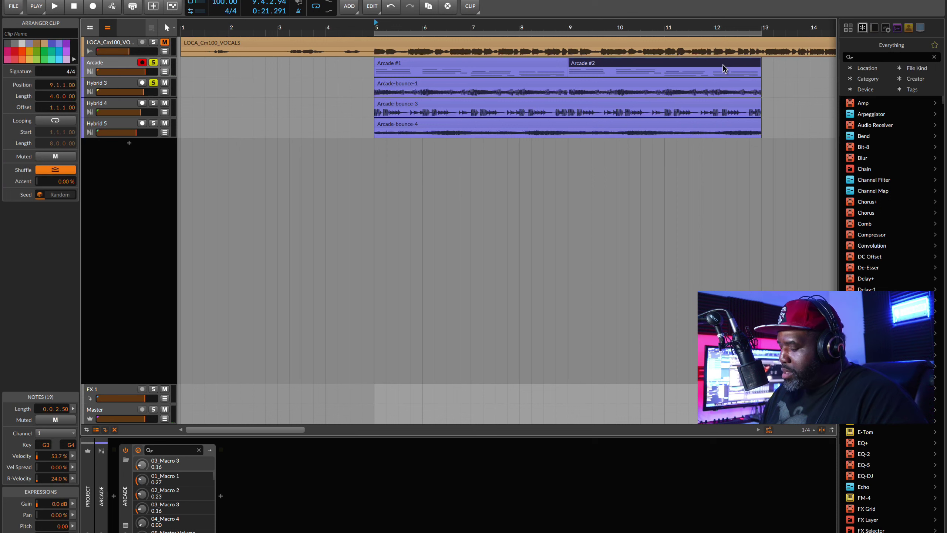
key("Delete")
left_click(458, 63)
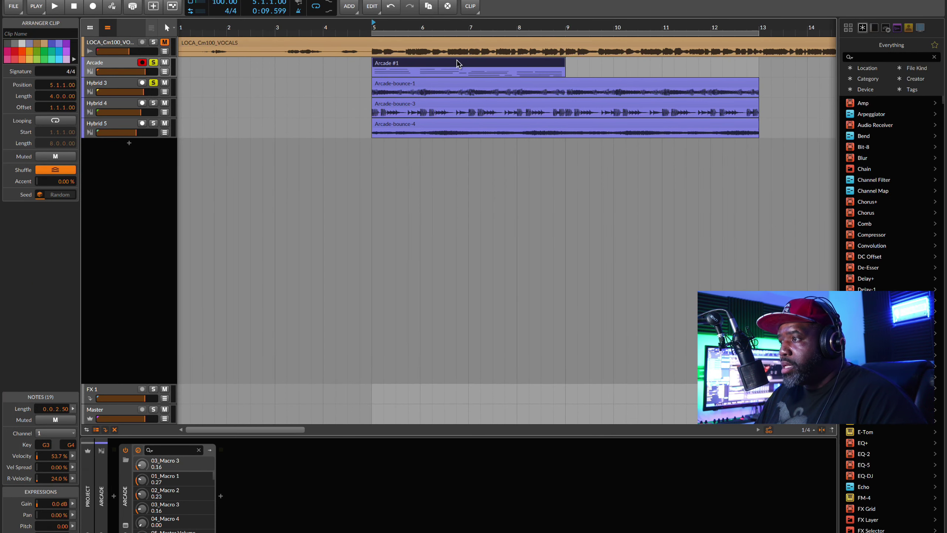
double_click(457, 60)
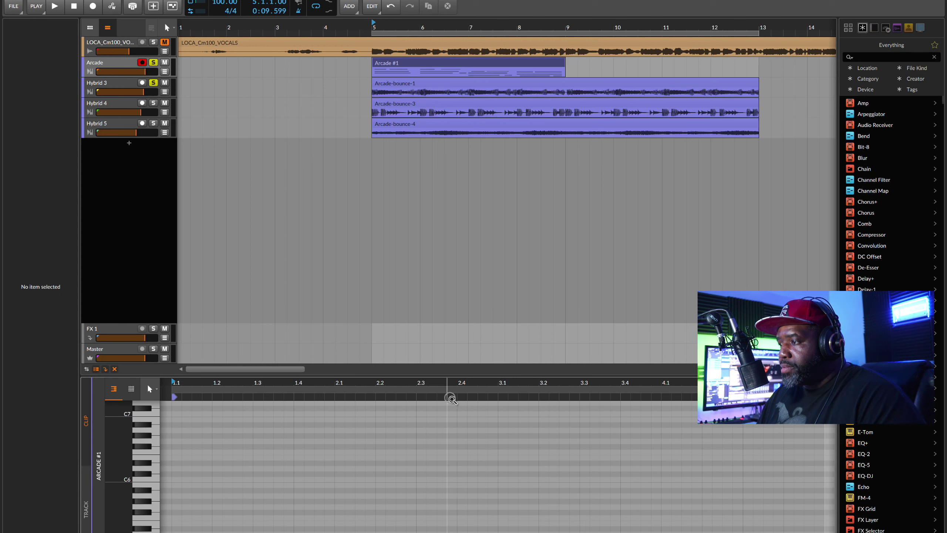
scroll(449, 398, "down", 5)
scroll(504, 452, "down", 5)
scroll(503, 452, "down", 2)
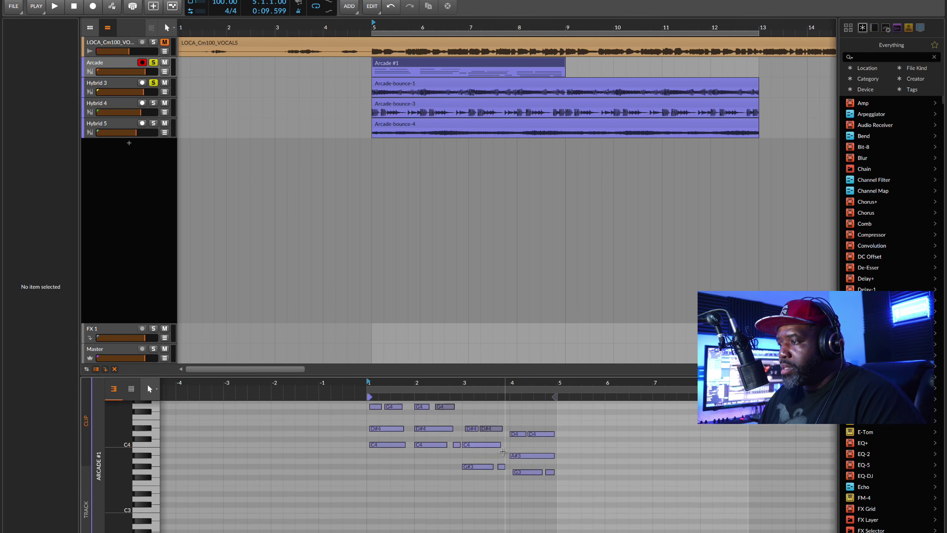
- Nudge the first bar's notes earlier so the opening chord starts at 1.1.1.00, and audition the change
scroll(503, 452, "up", 3)
left_click_drag(367, 415, 400, 485)
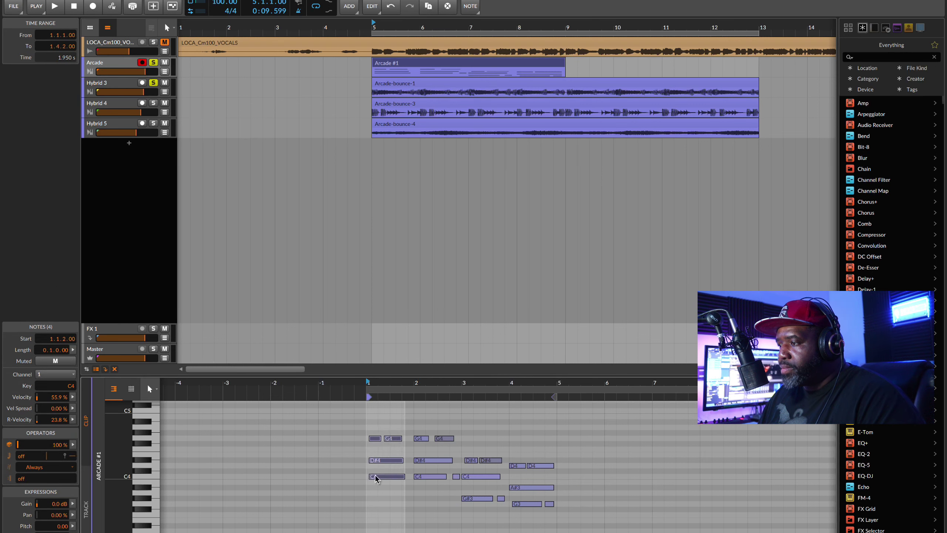
key("Left")
key("space")
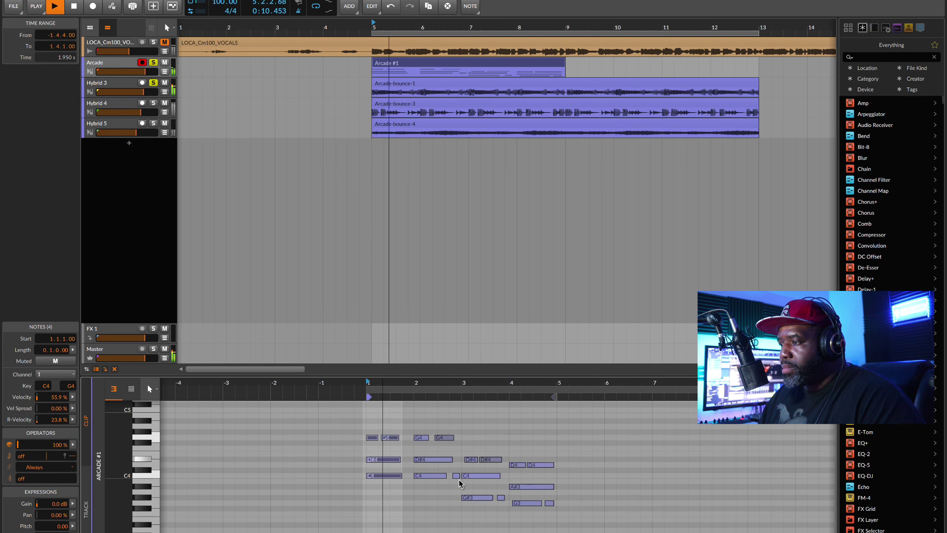
key("space")
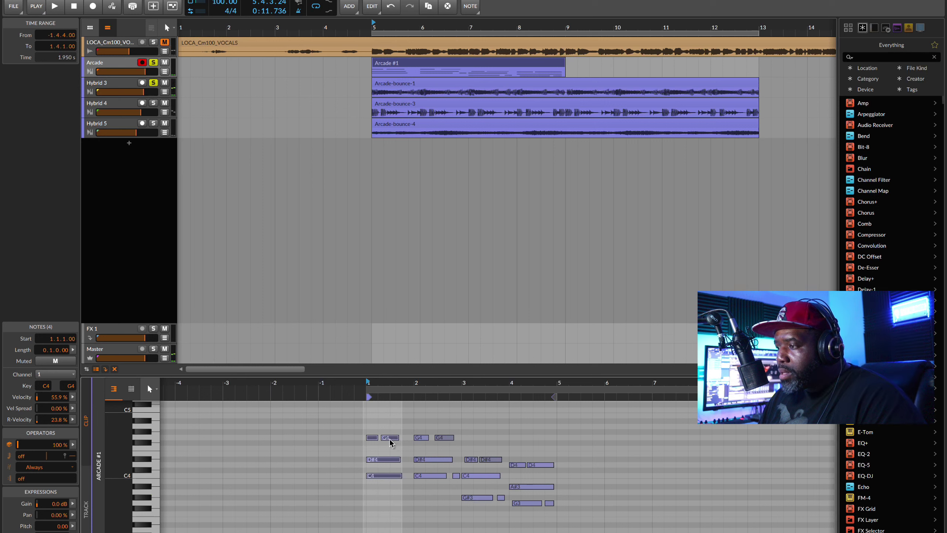
- Delete the second G4 note in bar 1 and the second G4 in bar 2, checking the part by playback
left_click(392, 439)
left_click_drag(392, 440, 392, 440)
key("space")
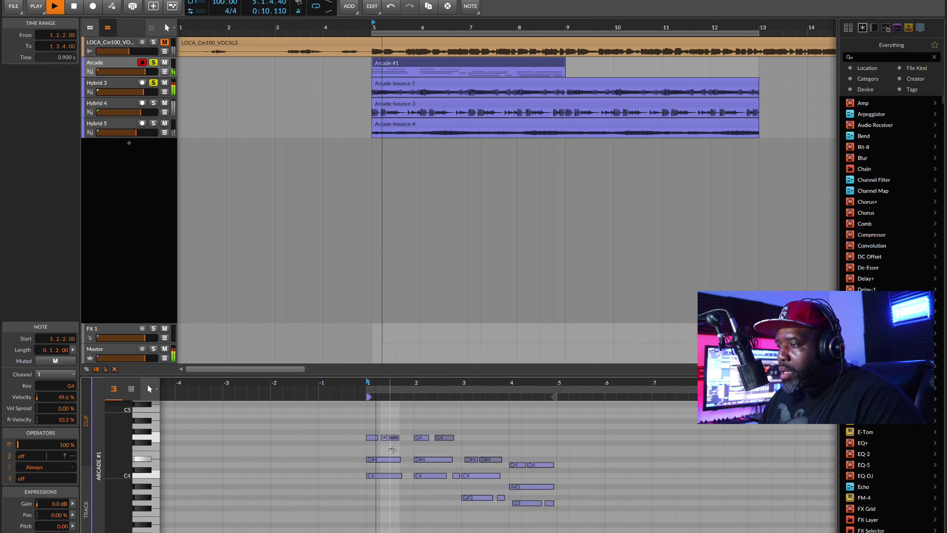
key("space")
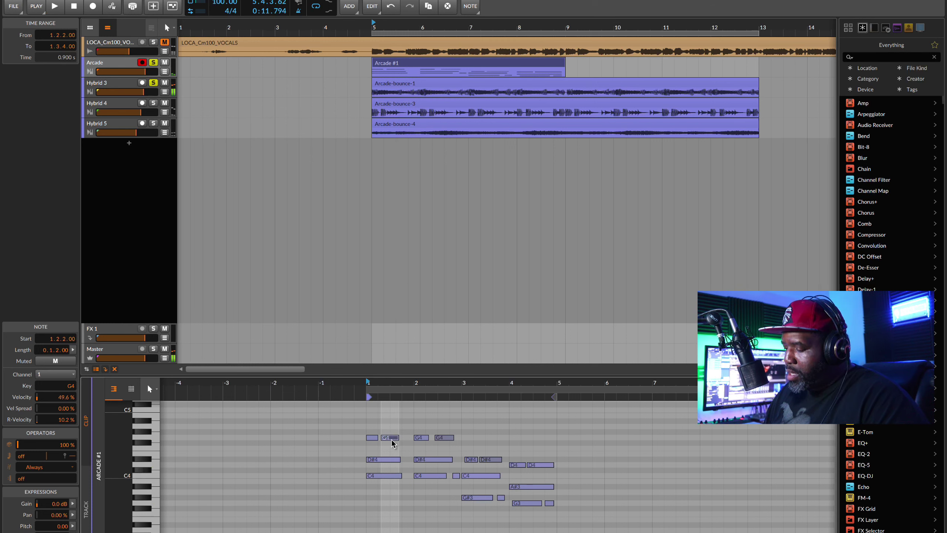
key("Delete")
key("space")
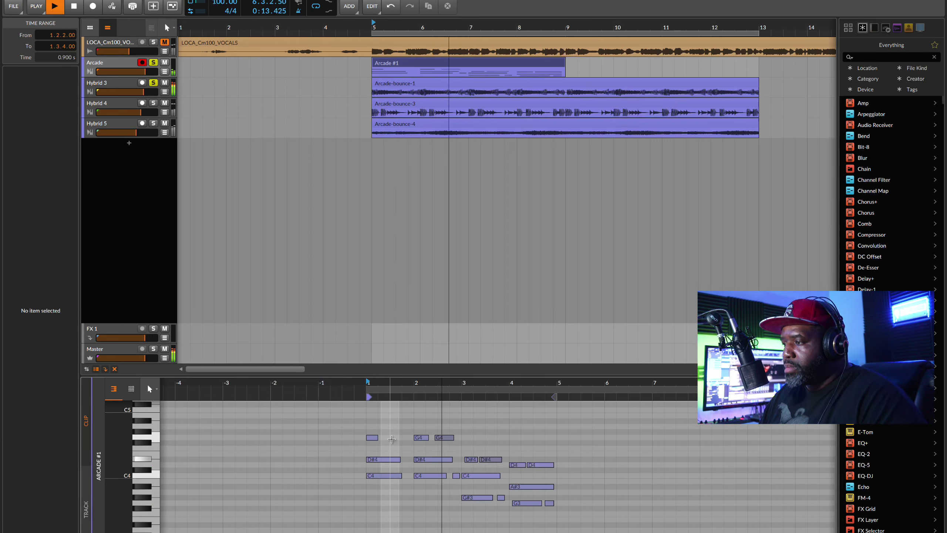
left_click(449, 439)
key("Delete")
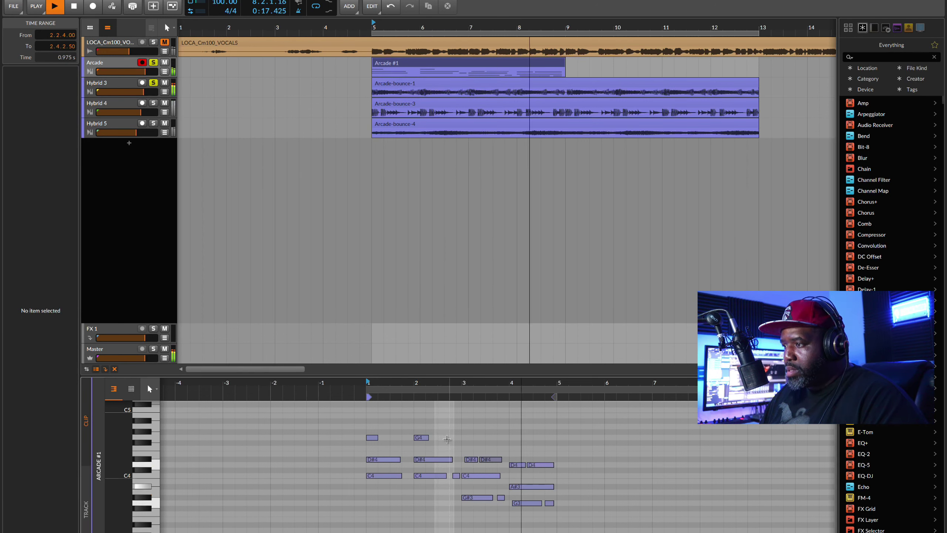
key("space")
- Clear all notes from the Arcade #1 clip and record a new chord take over bars 5 to 9
left_click_drag(364, 429, 600, 522)
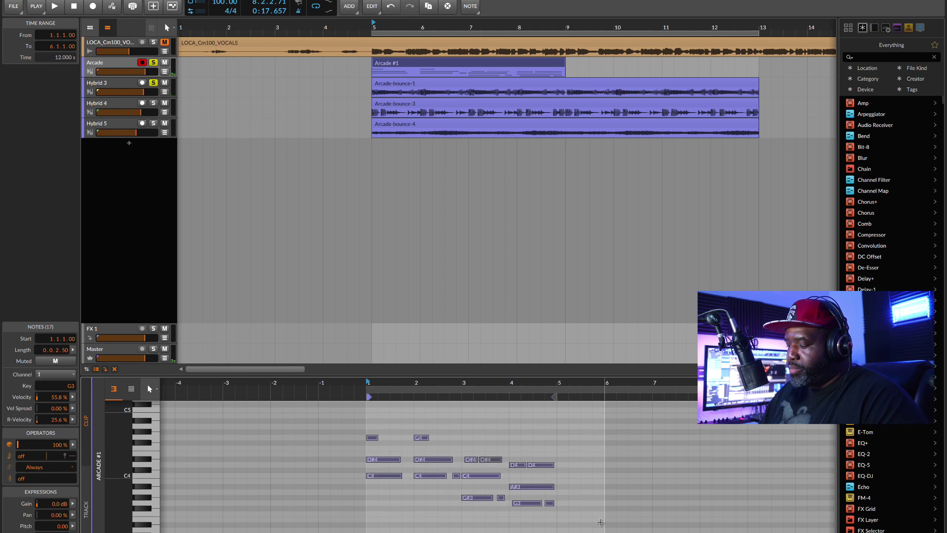
key("Delete")
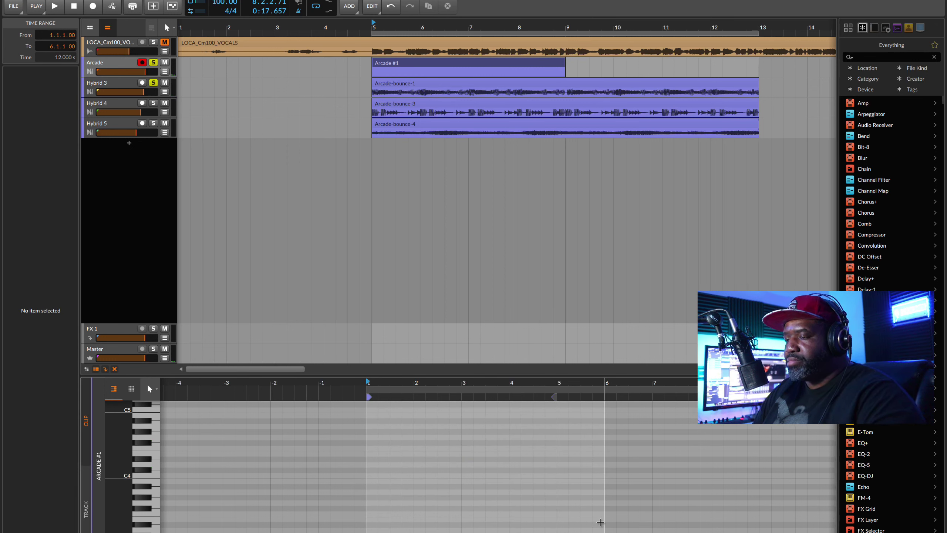
key("r")
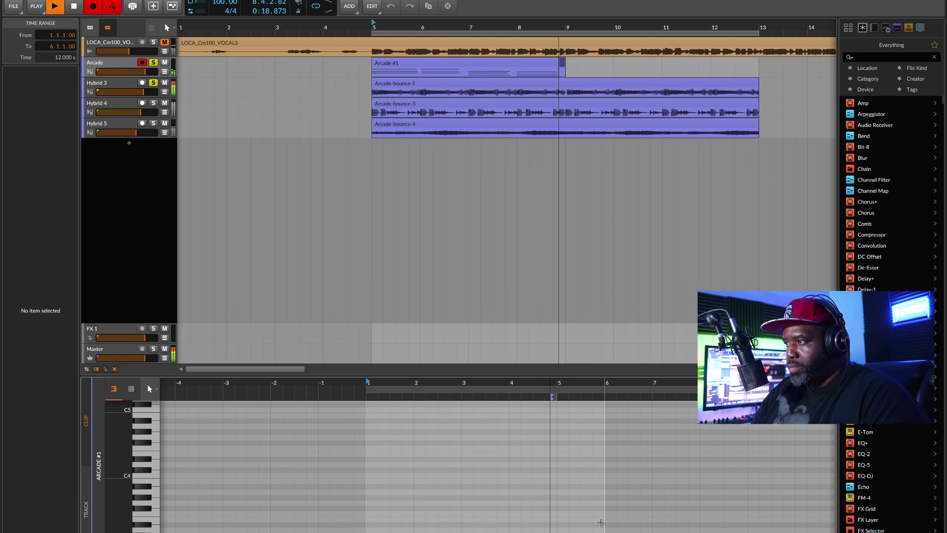
key("space")
scroll(454, 300, "right", 3)
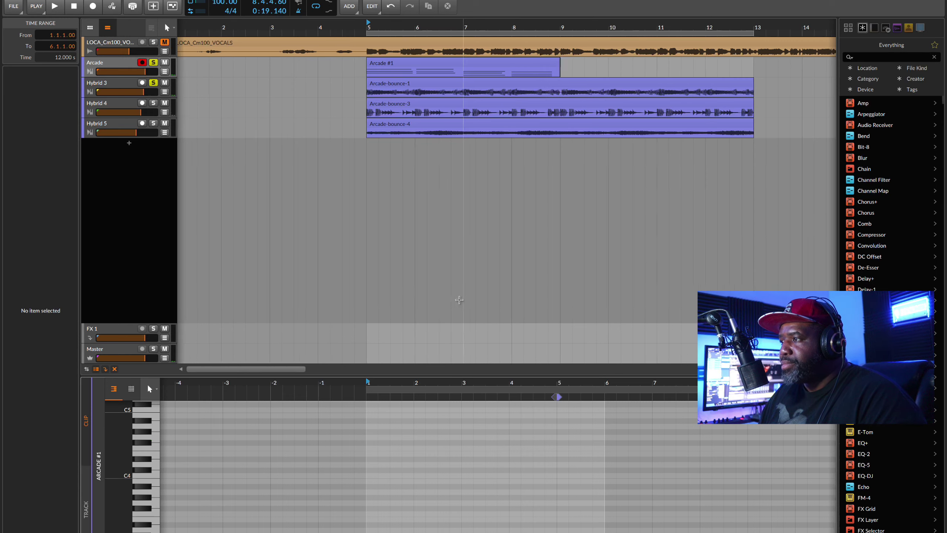
- Duplicate the newly recorded Arcade #1 clip, audition it and delete the duplicate
left_click(434, 63)
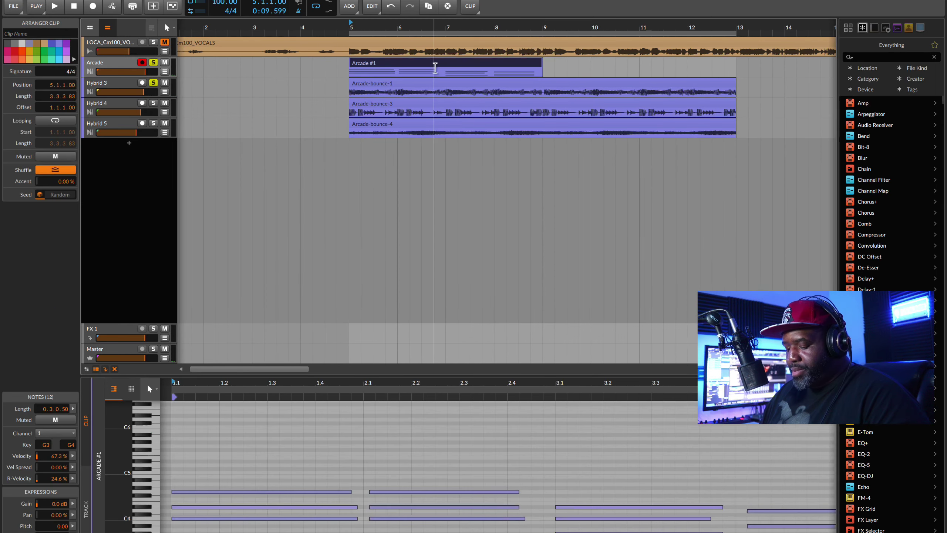
key("ctrl+d")
key("space")
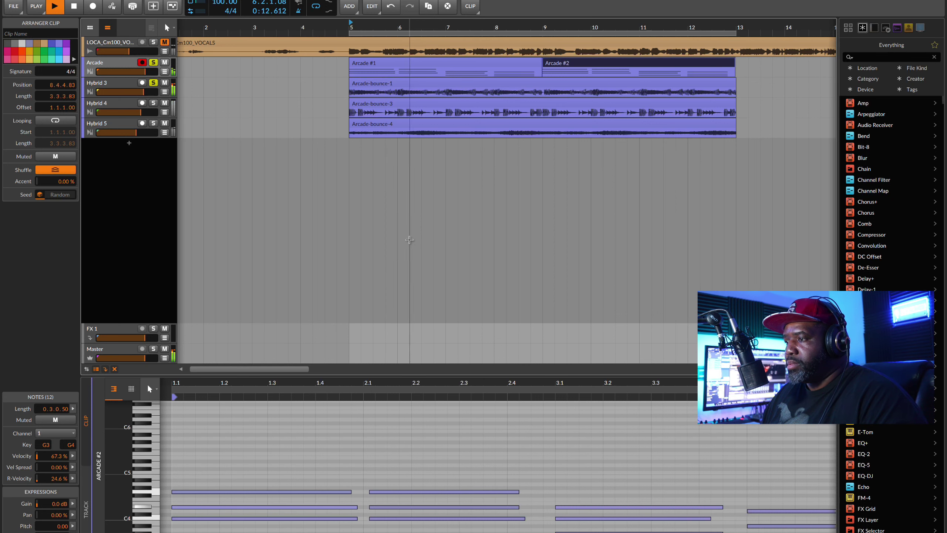
scroll(416, 418, "down", 3)
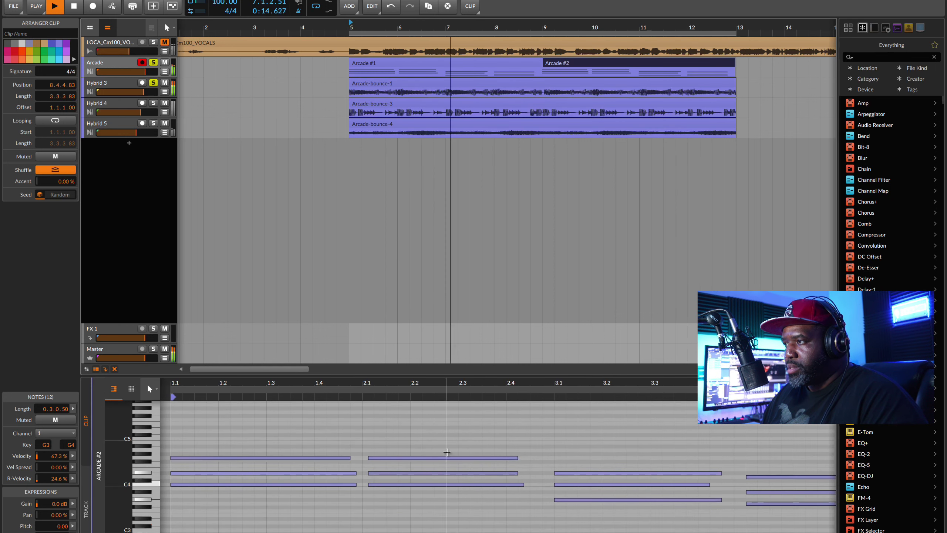
key("Delete")
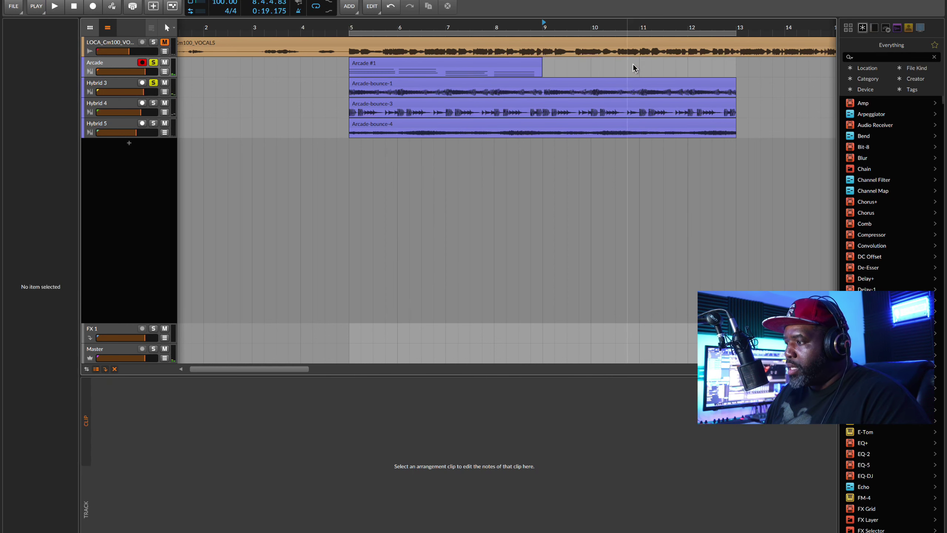
key("space")
- Move the three notes of the second chord in the Arcade #1 clip to start at 2.1.1.00
left_click(425, 62)
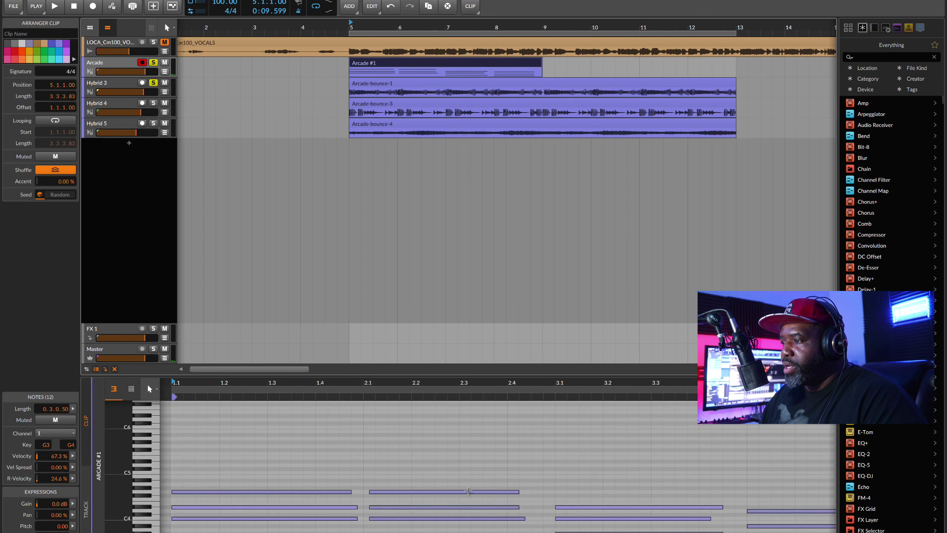
scroll(459, 463, "down", 1)
left_click_drag(438, 444, 378, 485)
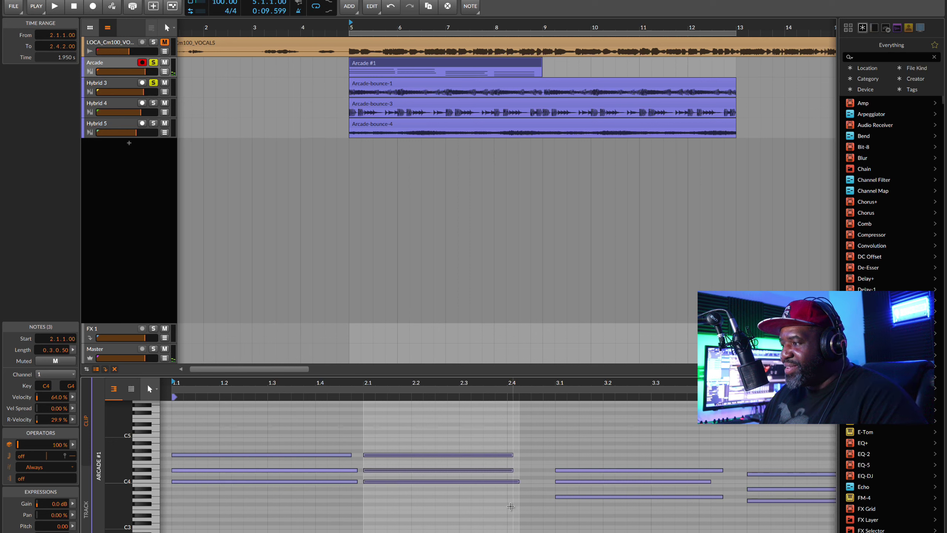
- Duplicate the corrected Arcade #1 clip to fill bars 9 to 13 and audition the result
left_click(444, 68)
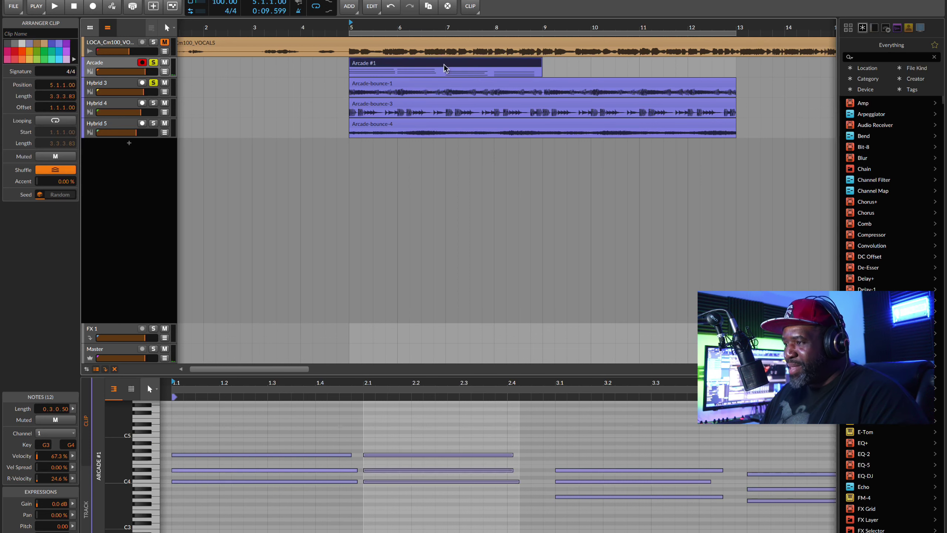
key("ctrl+d")
key("space")
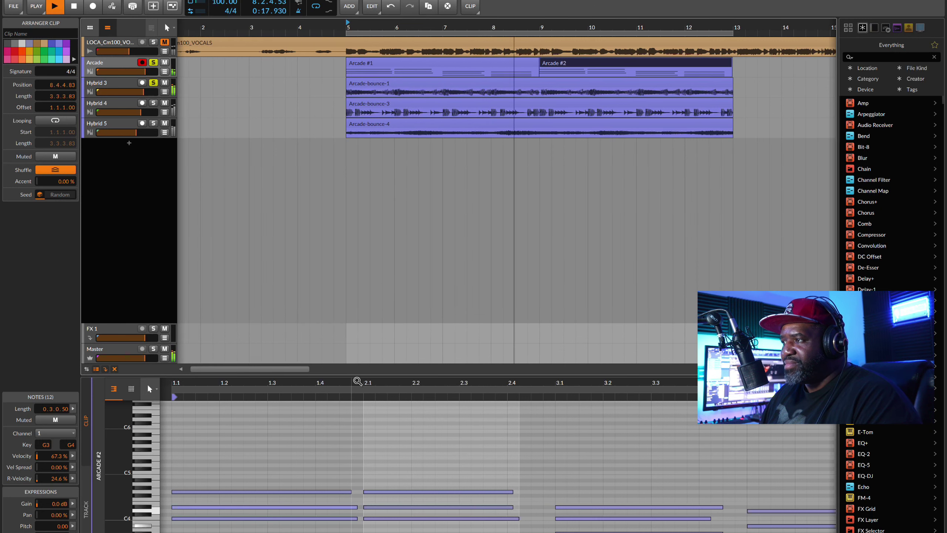
key("space")
- Select the Arcade track, show its devices and reopen the Arcade plugin window
left_click(113, 65)
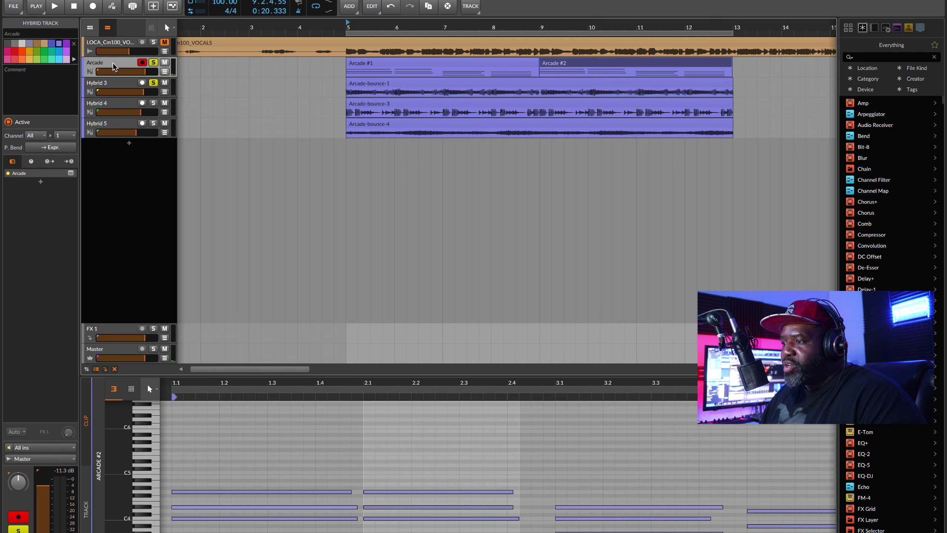
key("d")
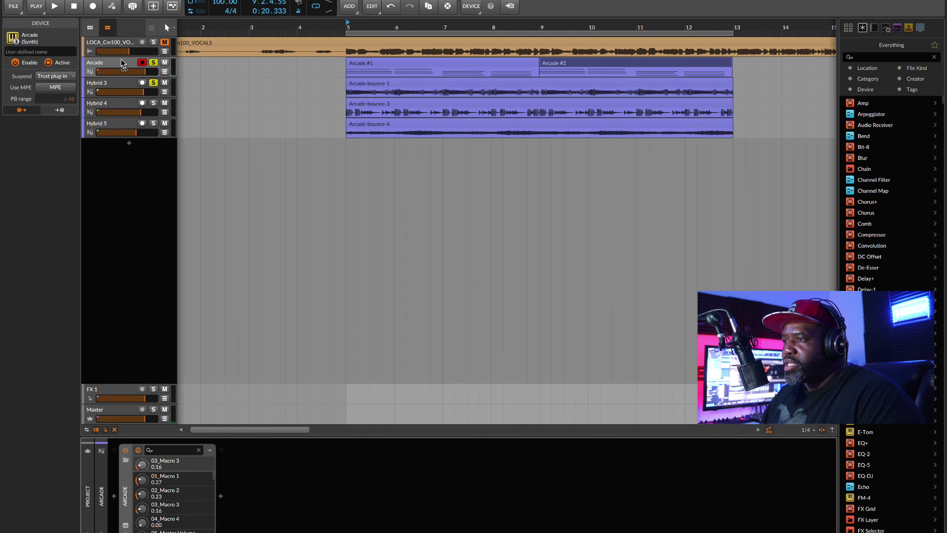
left_click(123, 64)
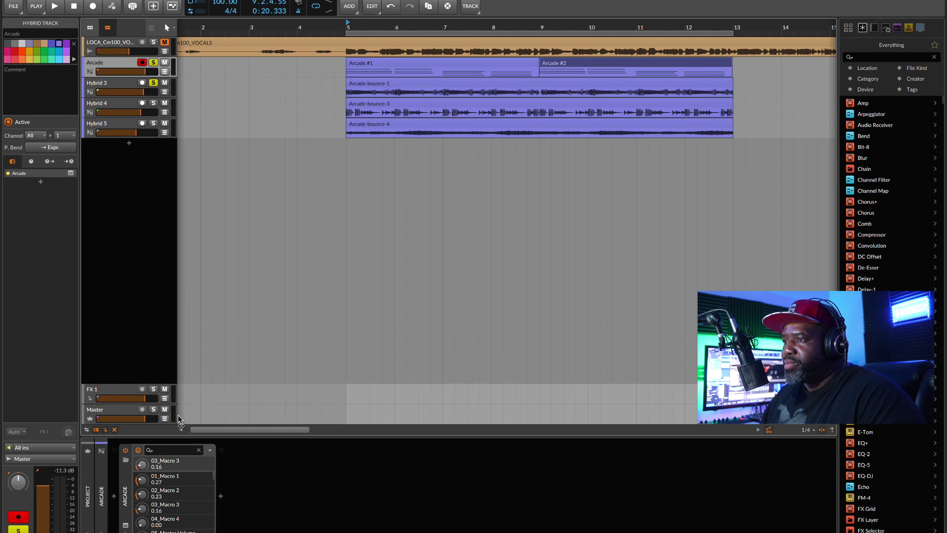
left_click(125, 525)
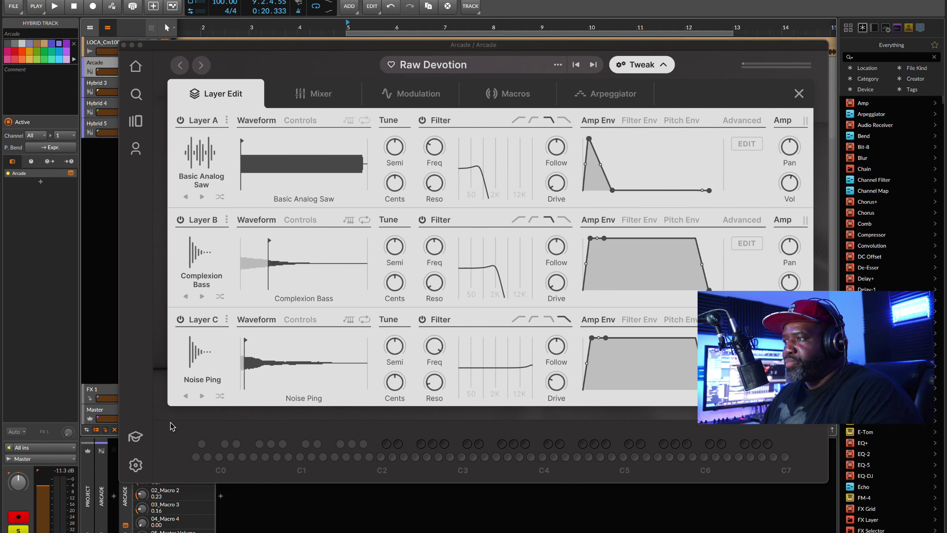
- Create a new Note Kit, discarding the changes to Raw Devotion, and open the source browser for Layer A
left_click(558, 65)
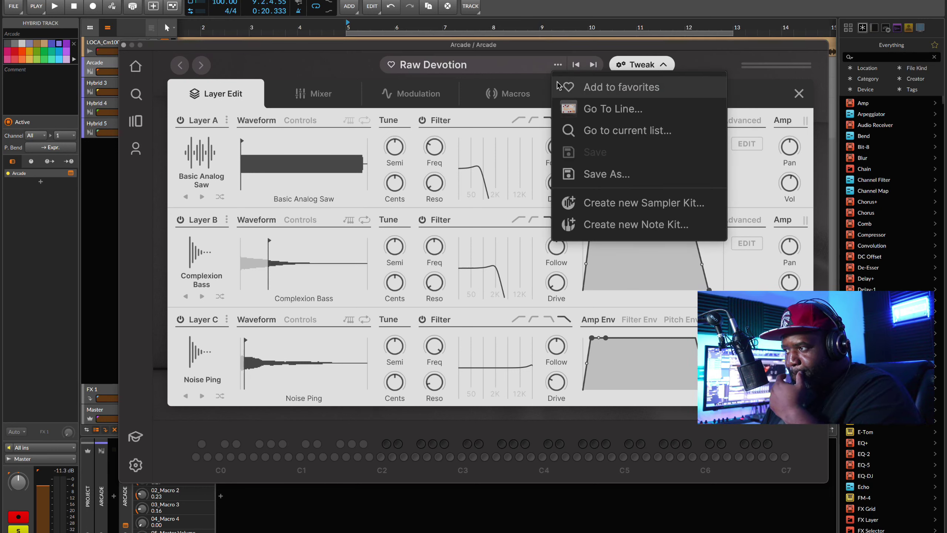
left_click(637, 225)
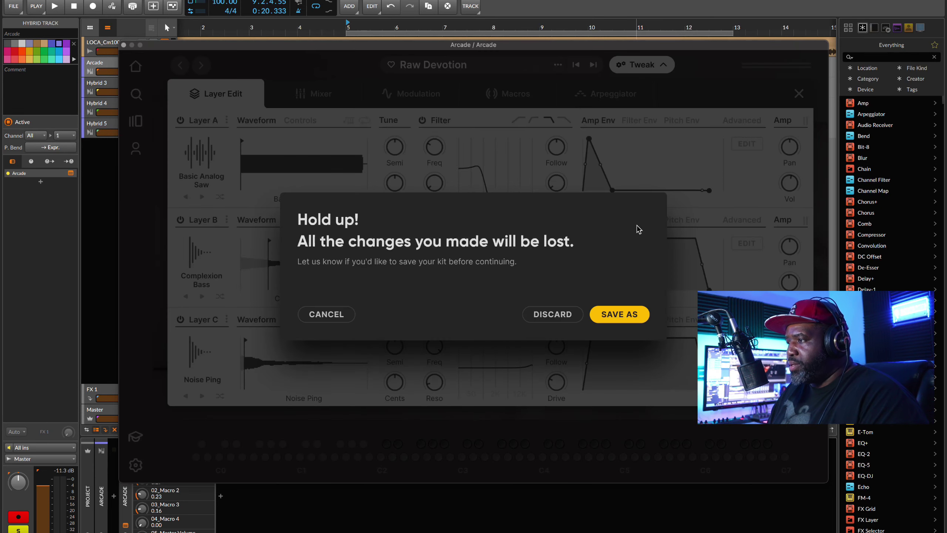
left_click(546, 316)
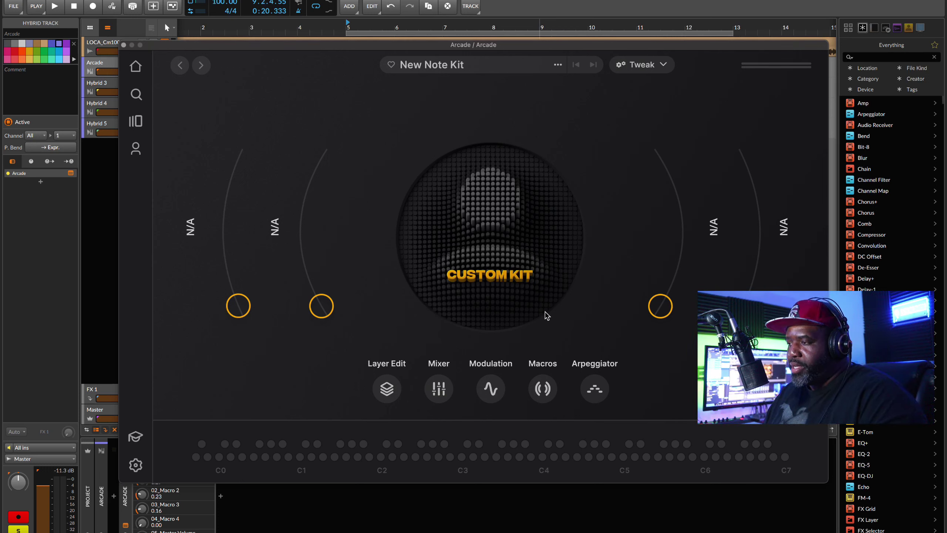
key("space")
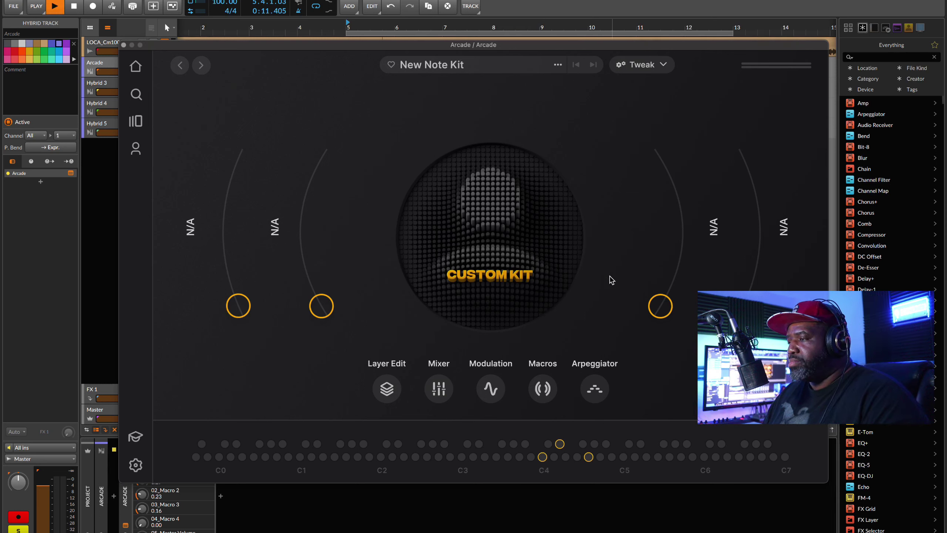
key("space")
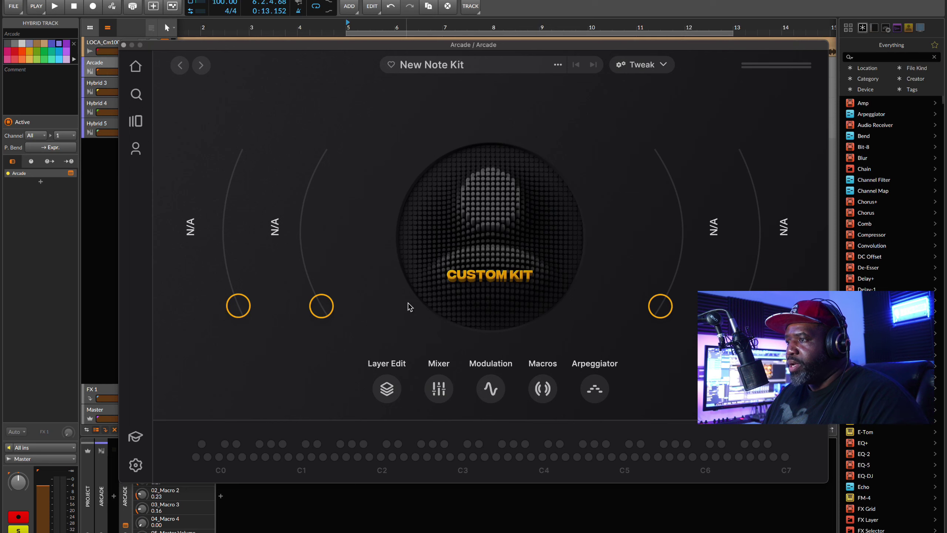
left_click(379, 386)
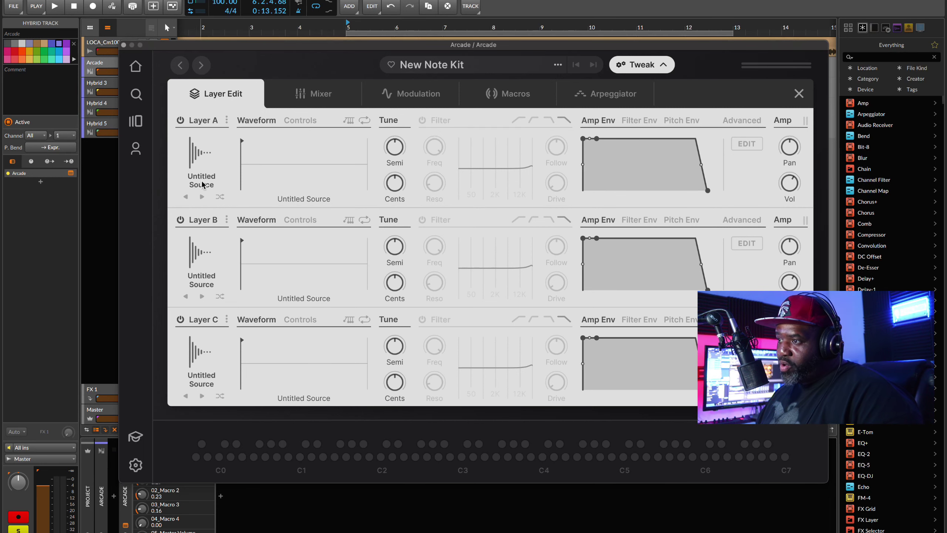
left_click(190, 157)
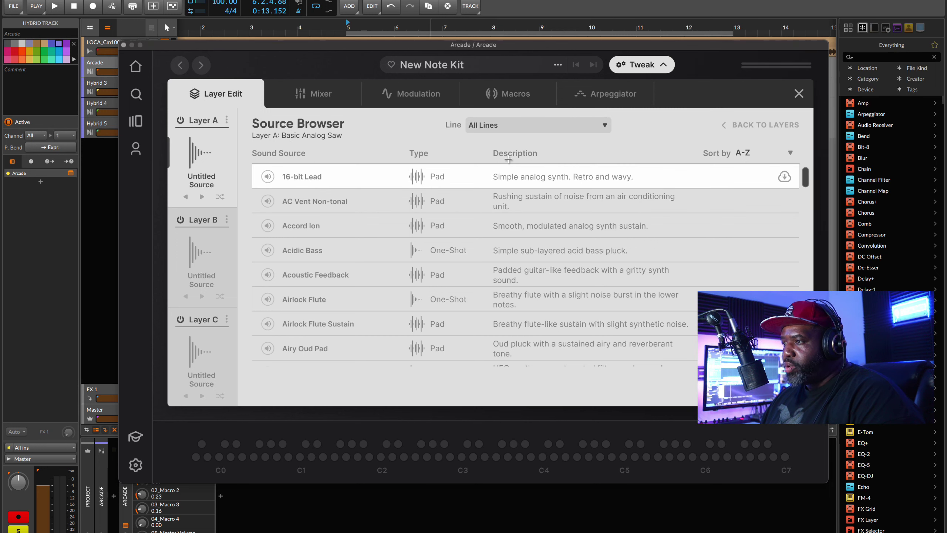
- Filter the sound sources to the After Hours line and preview several of its sounds
left_click(604, 126)
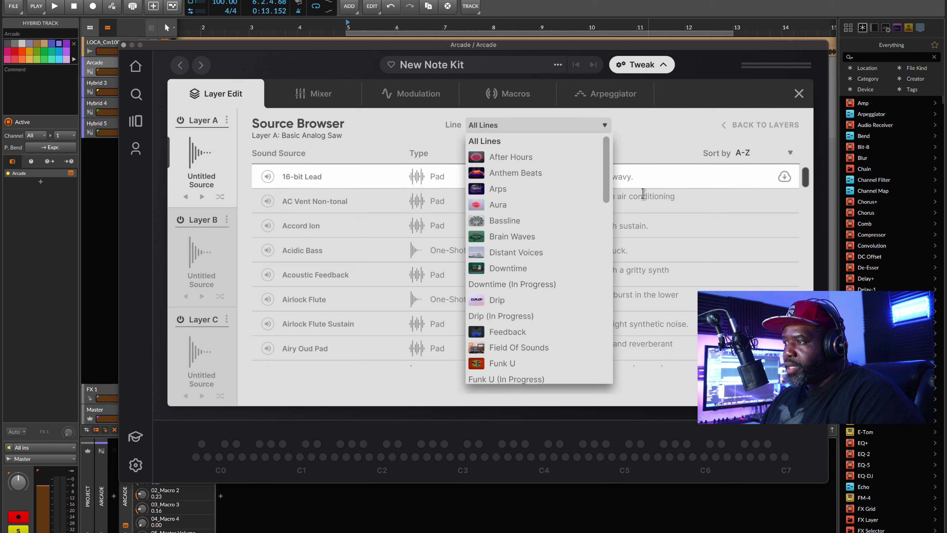
left_click(521, 163)
left_click(268, 177)
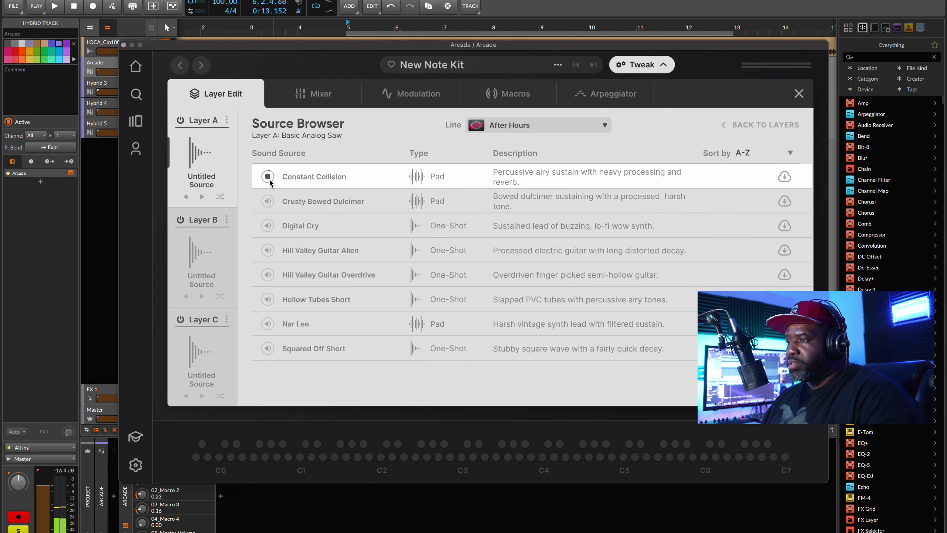
left_click(267, 227)
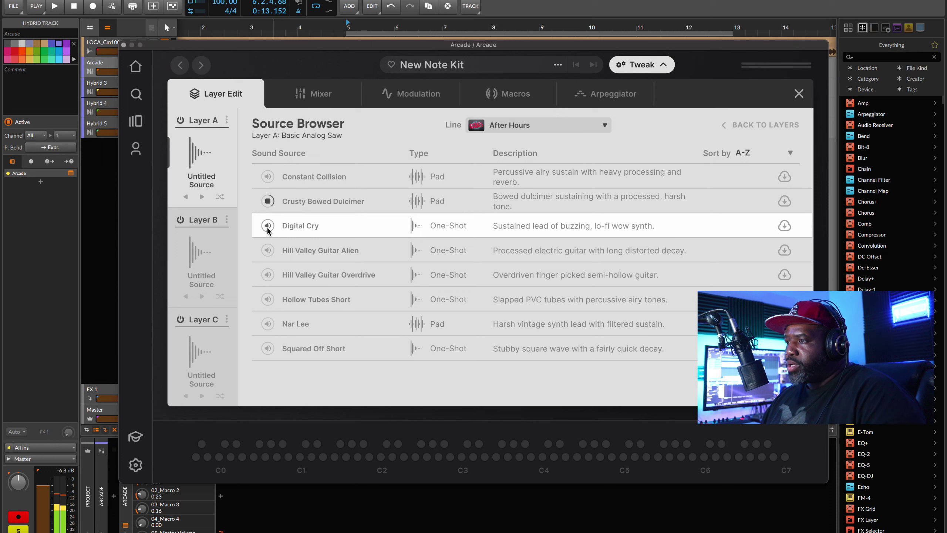
left_click(267, 251)
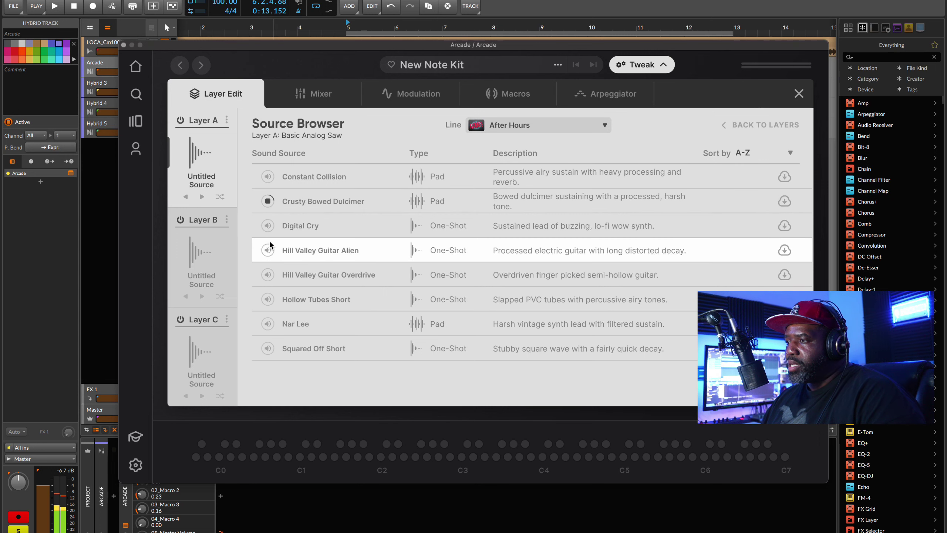
left_click(268, 226)
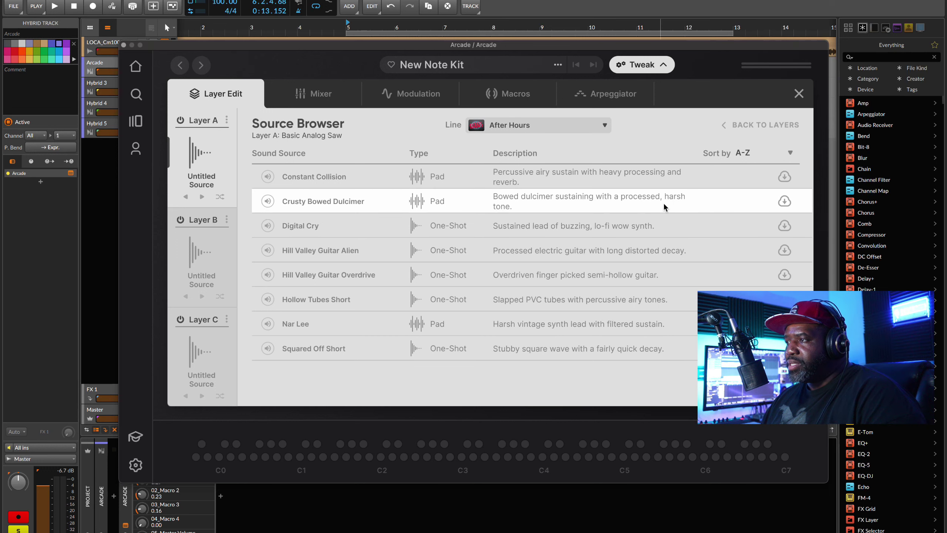
- Load the Brittle Vinyl Non-tonal pad from the Downtime line into Layer A and audition it with the beat
left_click(605, 126)
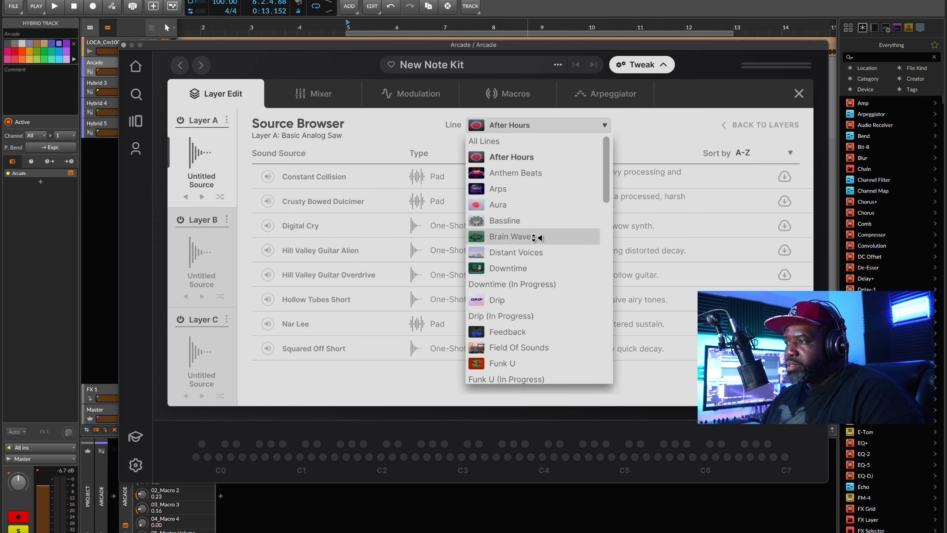
left_click(524, 269)
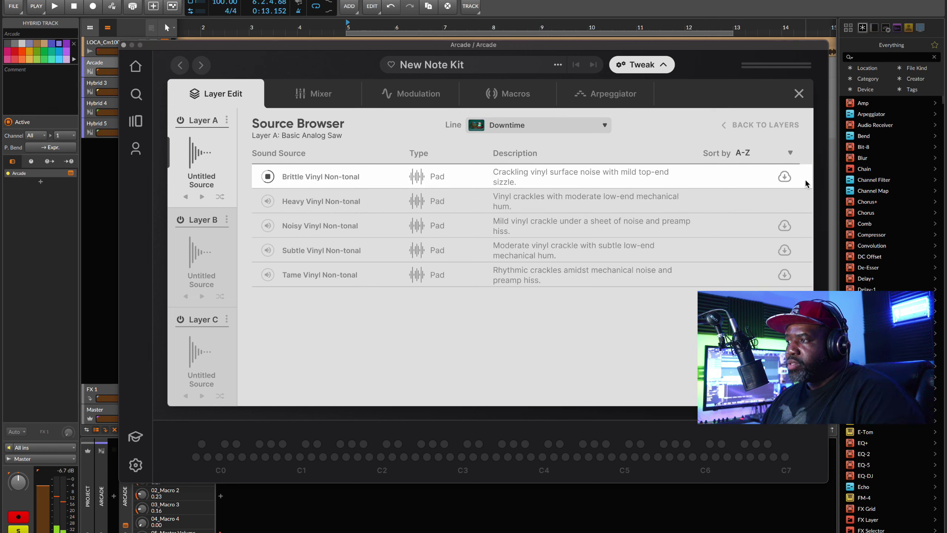
left_click(785, 177)
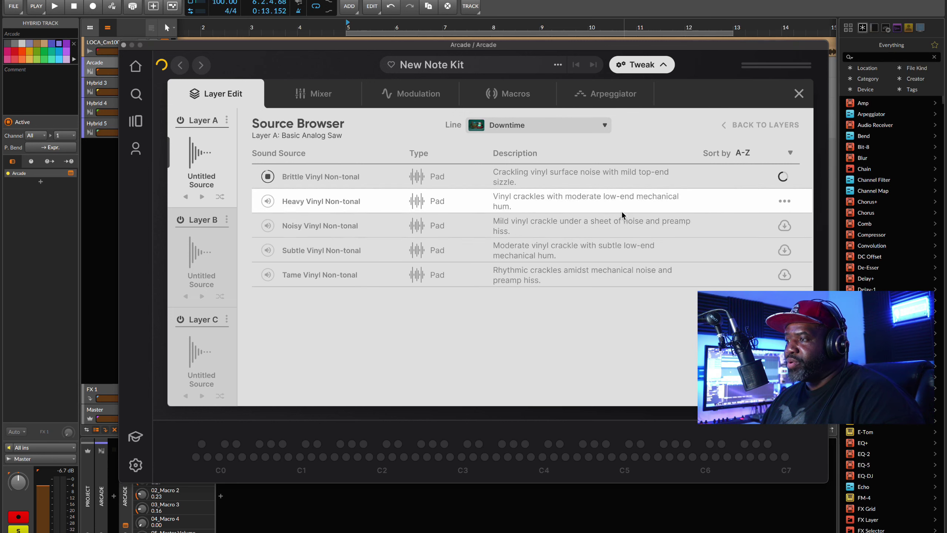
left_click(347, 177)
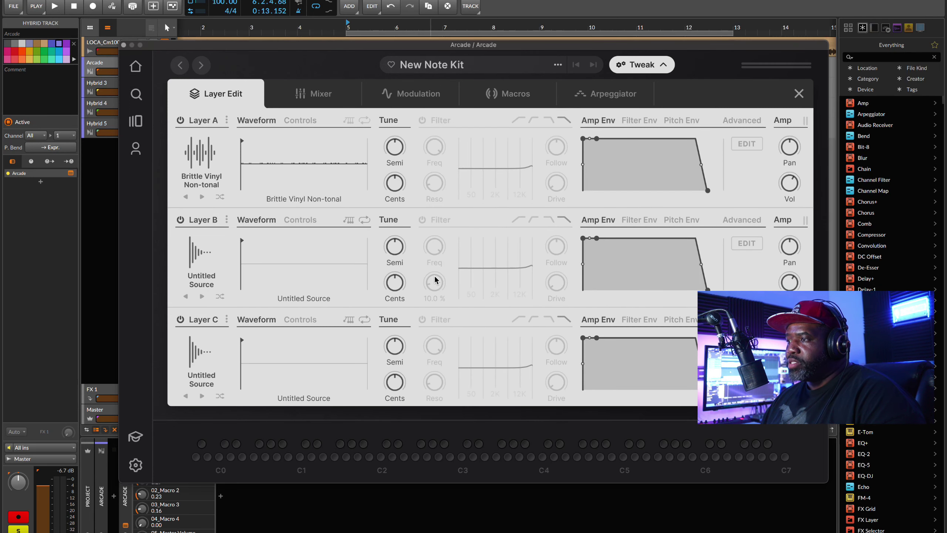
key("space")
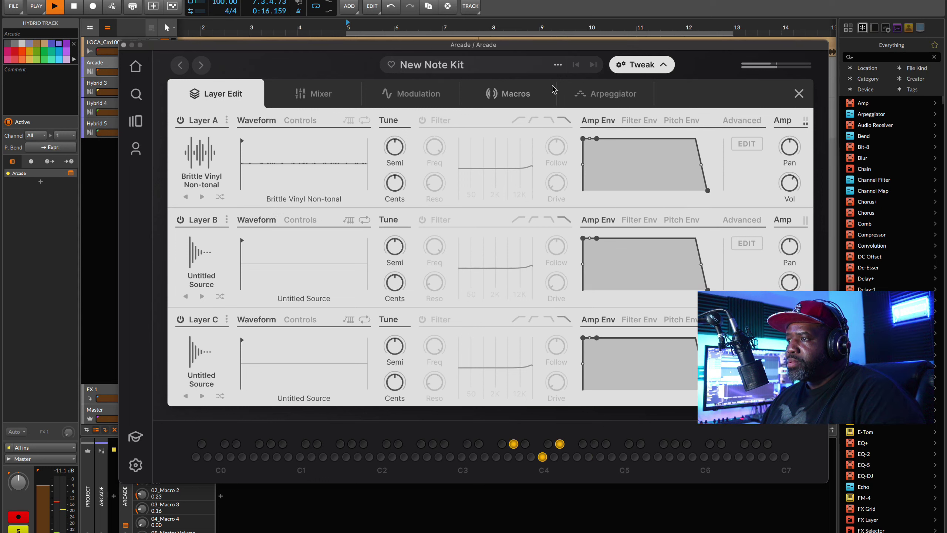
key("space")
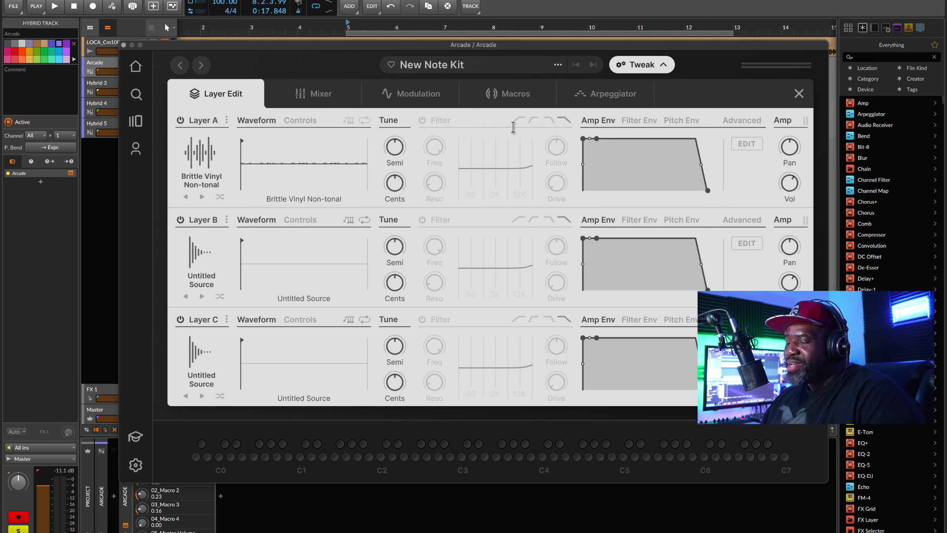
- Enable a high-pass filter on Layer A, tune its cutoff above 407 Hz during playback and adjust the layer's volume
left_click(422, 120)
left_click(533, 120)
left_click_drag(435, 149, 434, 250)
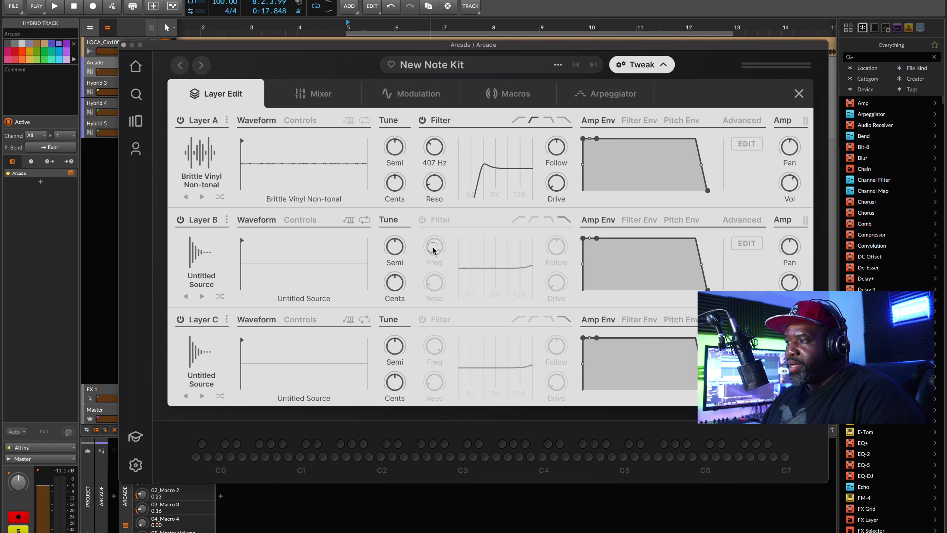
key("space")
left_click_drag(434, 151, 434, 135)
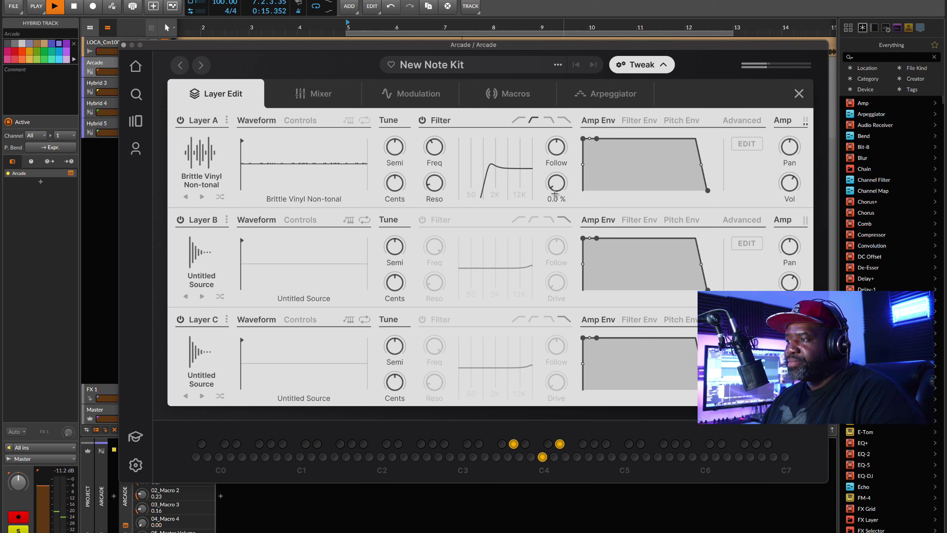
left_click_drag(790, 182, 785, 211)
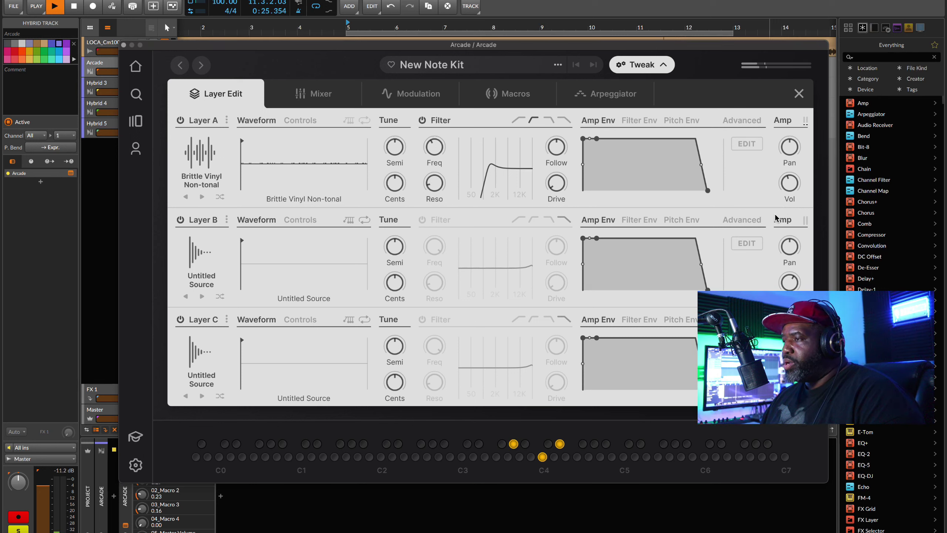
key("space")
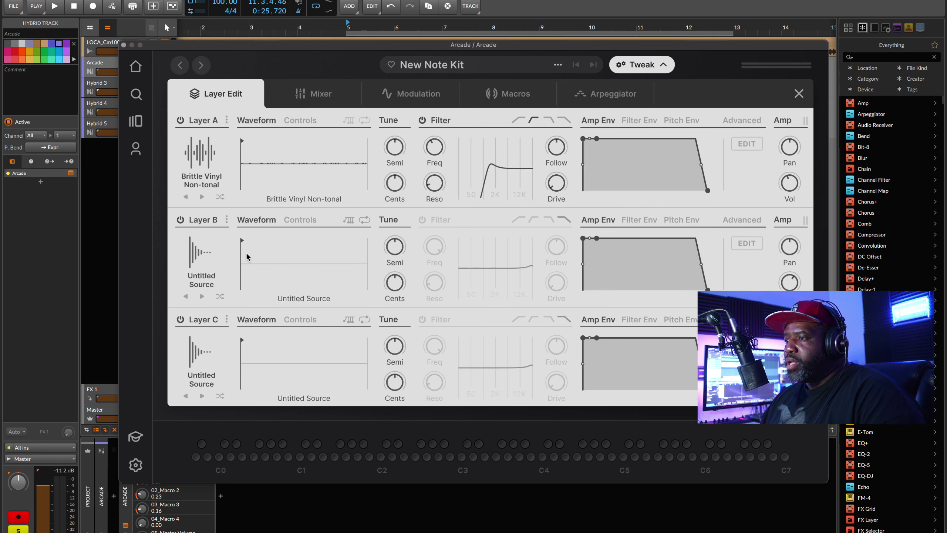
- Open the source browser for Layer B and filter the sound sources to the Honey line
left_click(197, 254)
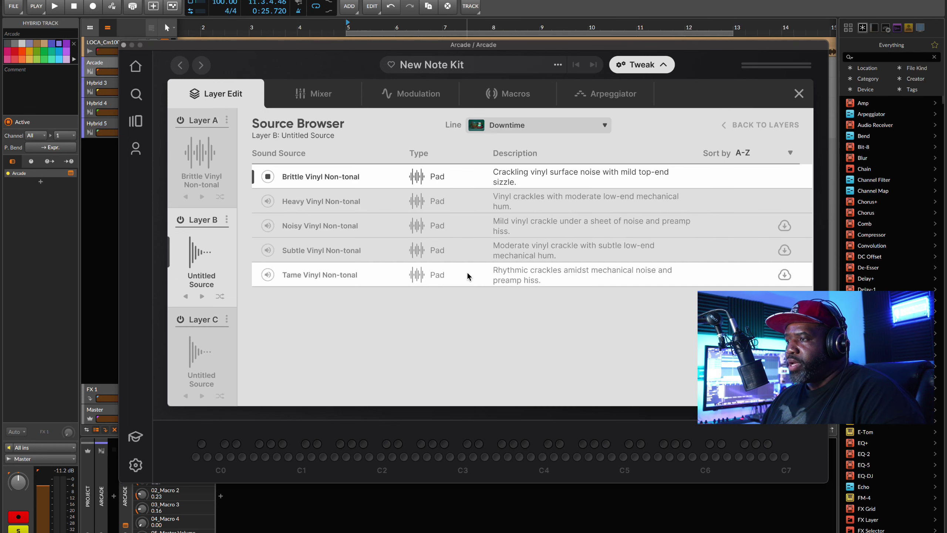
left_click(605, 128)
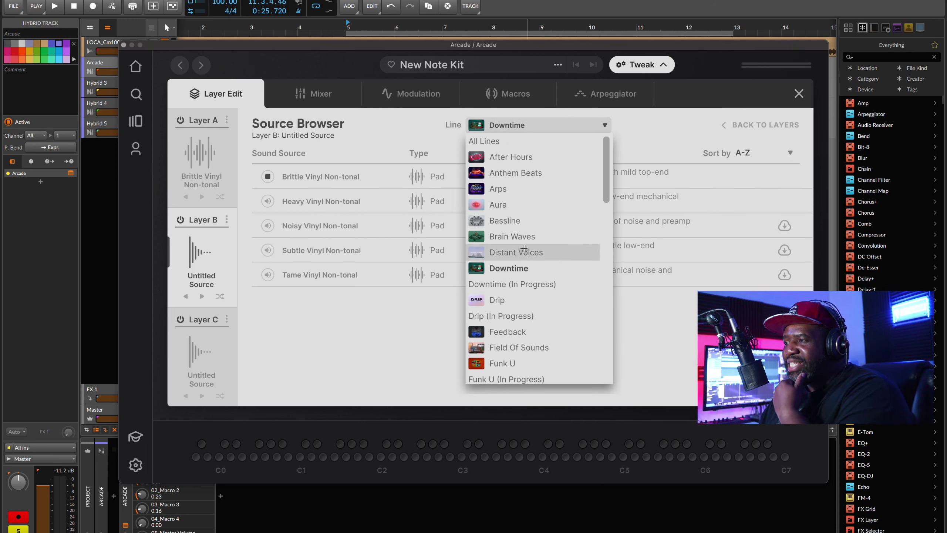
scroll(524, 249, "down", 3)
scroll(524, 249, "down", 2)
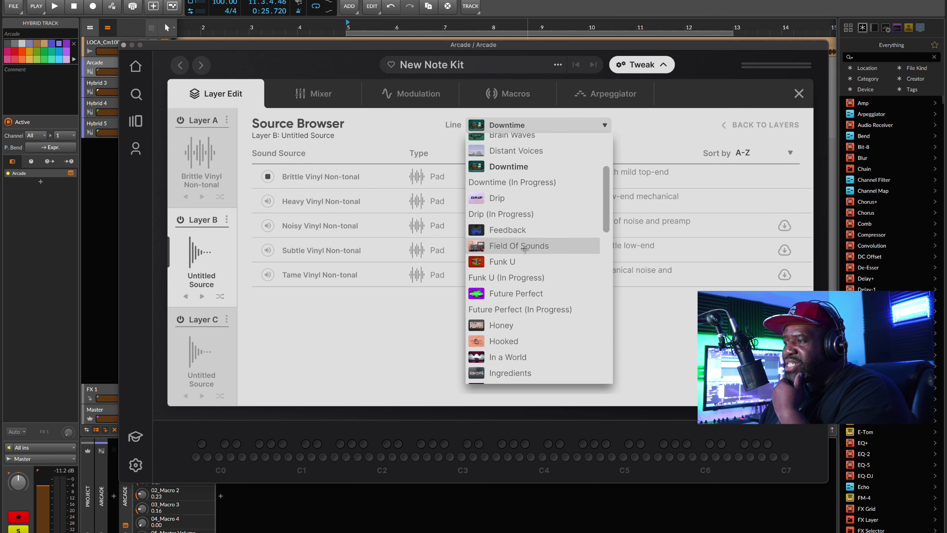
scroll(525, 249, "down", 3)
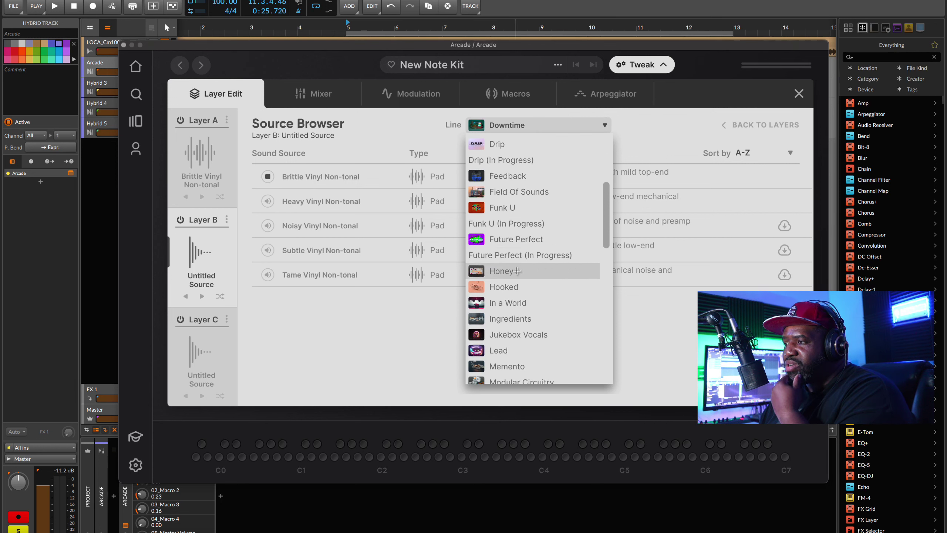
left_click(514, 271)
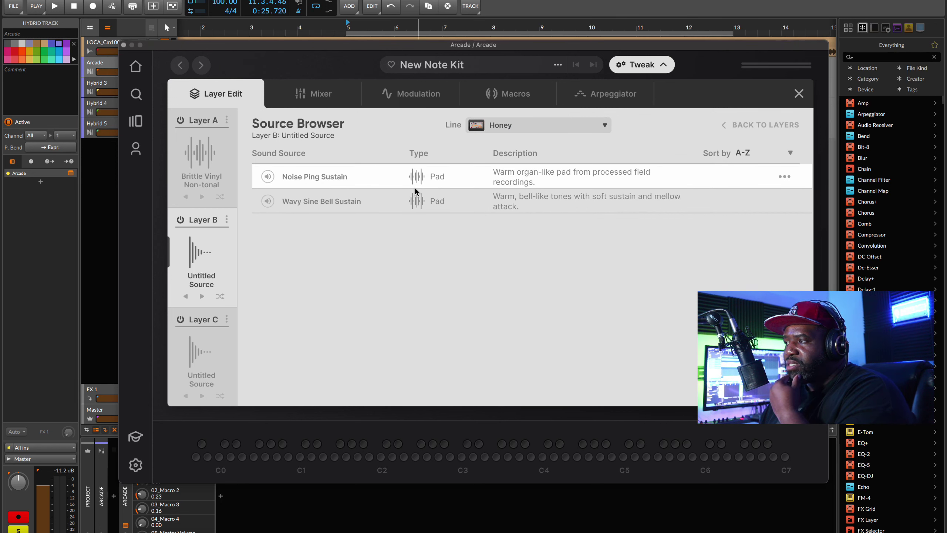
- Preview the two Honey pads, load Noise Ping Sustain into Layer B and audition it with the beat
left_click(268, 176)
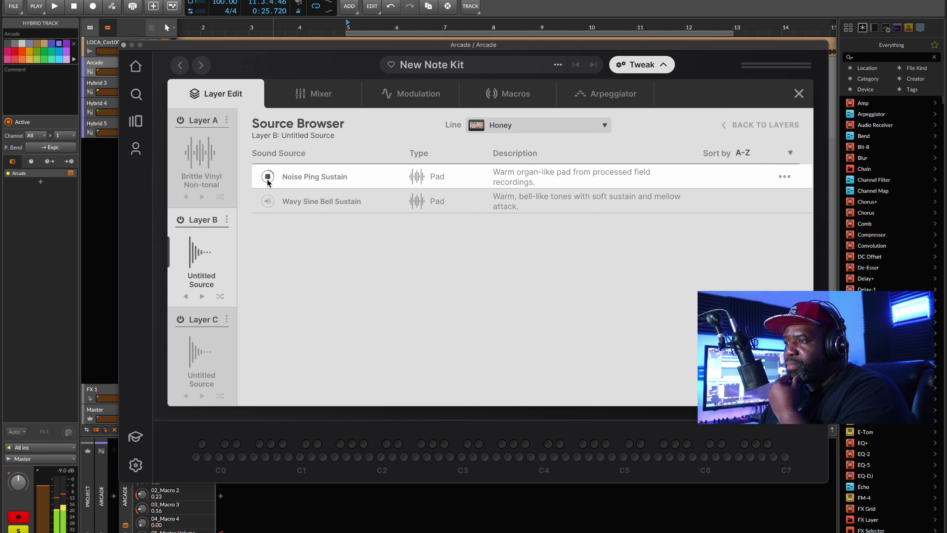
left_click(268, 201)
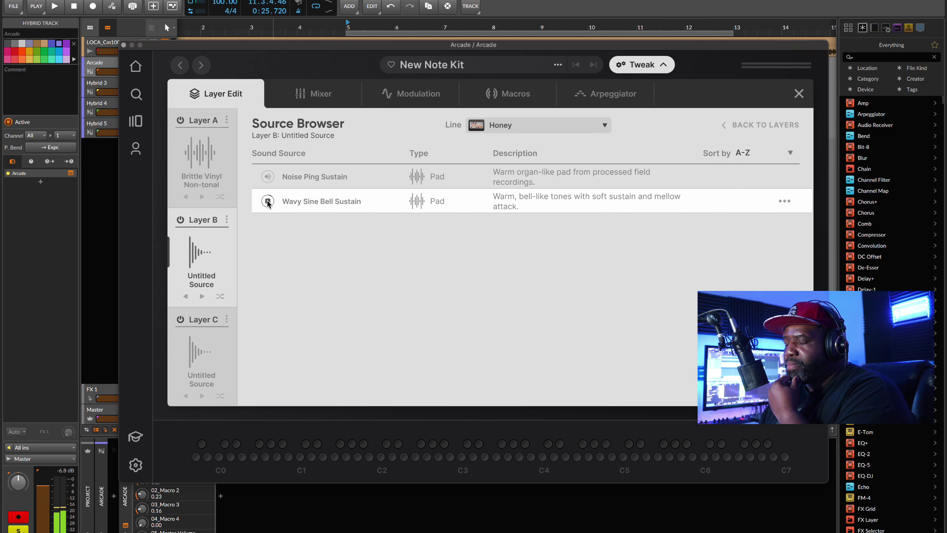
left_click(267, 178)
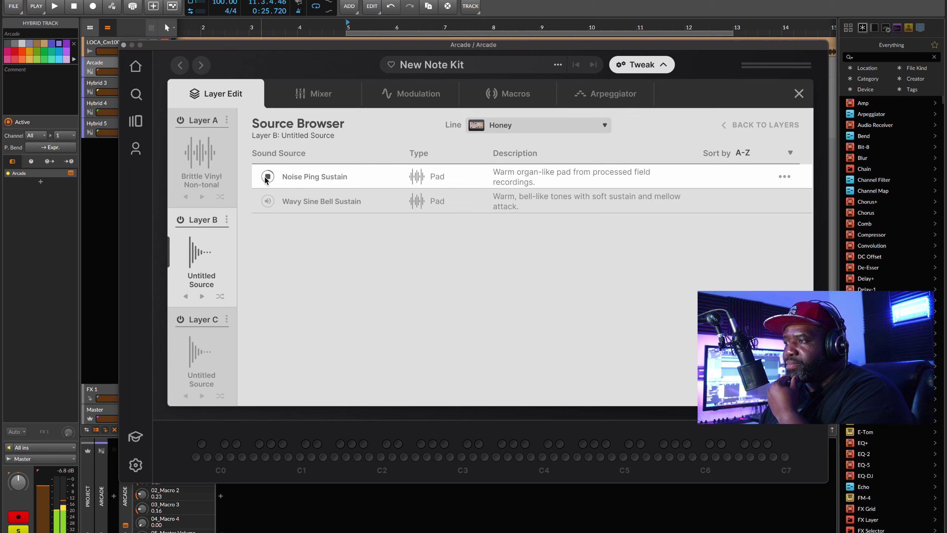
left_click(307, 177)
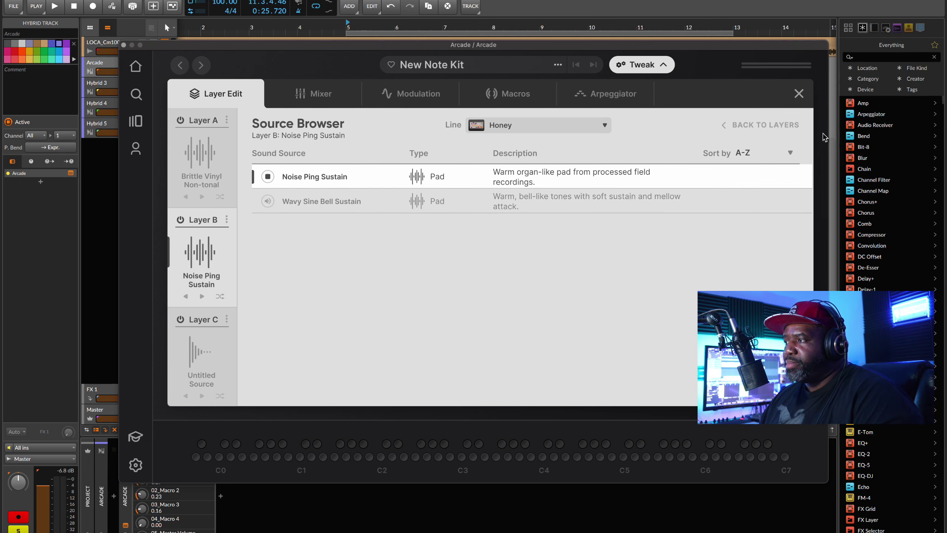
left_click(726, 125)
key("space")
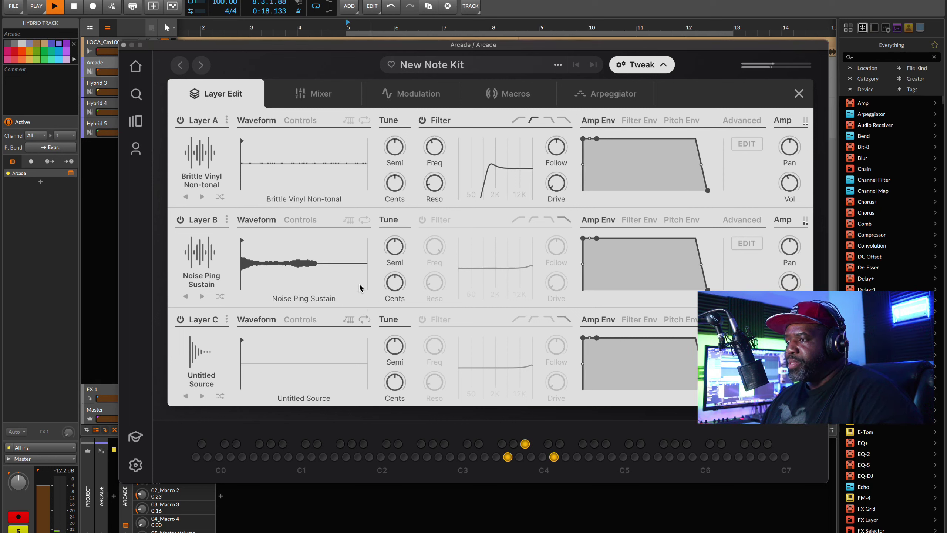
key("space")
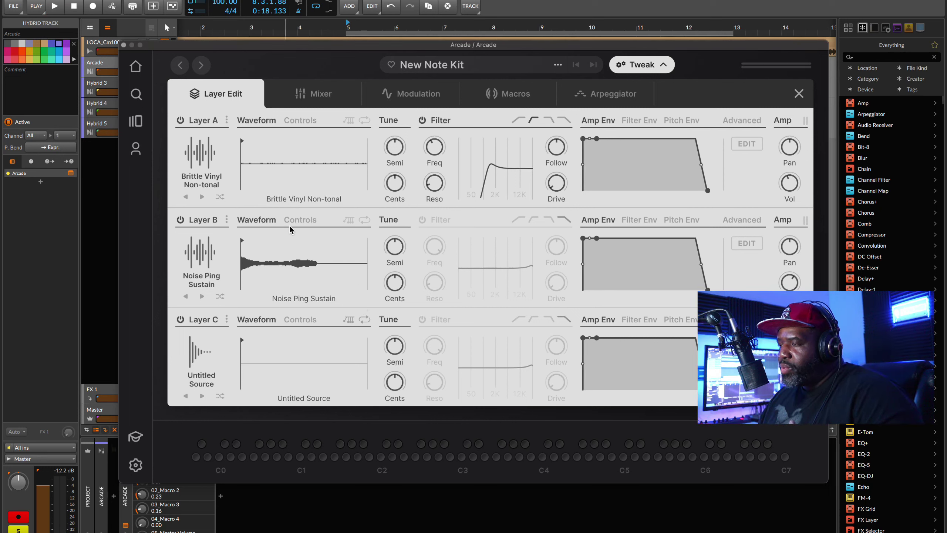
- Enable a low-pass filter on Layer B and lower its cutoff frequency while auditioning the beat
left_click(423, 220)
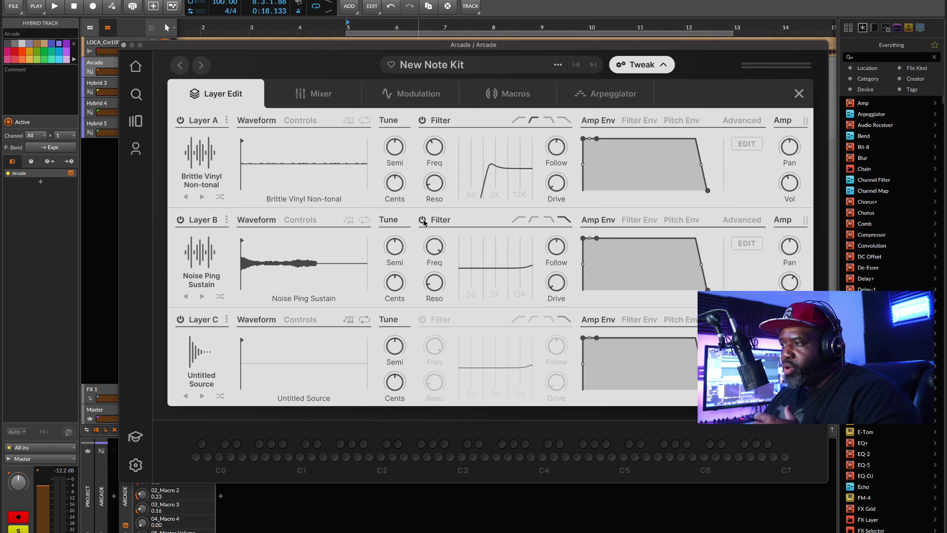
left_click(550, 220)
left_click_drag(437, 256, 429, 284)
key("space")
left_click_drag(438, 249, 434, 281)
left_click_drag(435, 248, 434, 250)
key("space")
key("space")
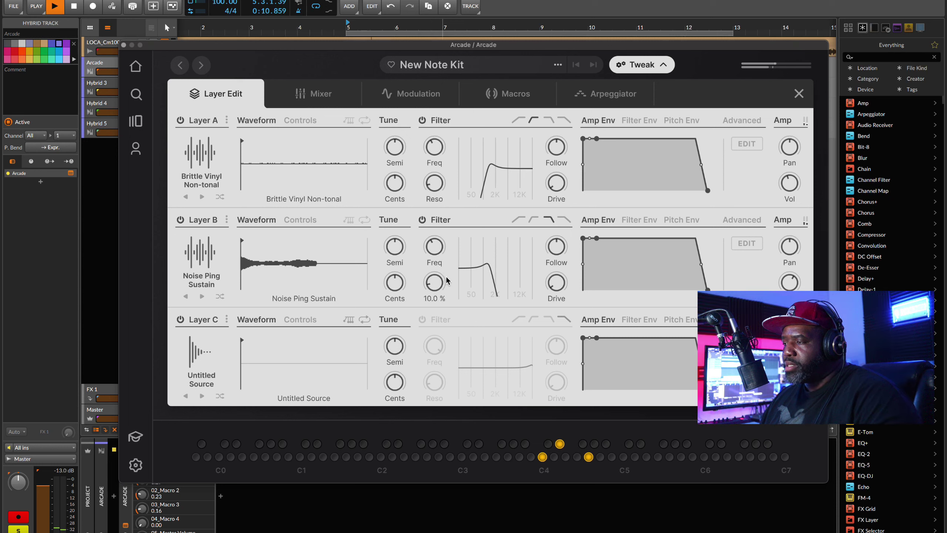
- Rebalance the volumes of Layers A and B and lengthen Layer B's amp envelope attack while auditioning the beat
left_click_drag(789, 187, 793, 200)
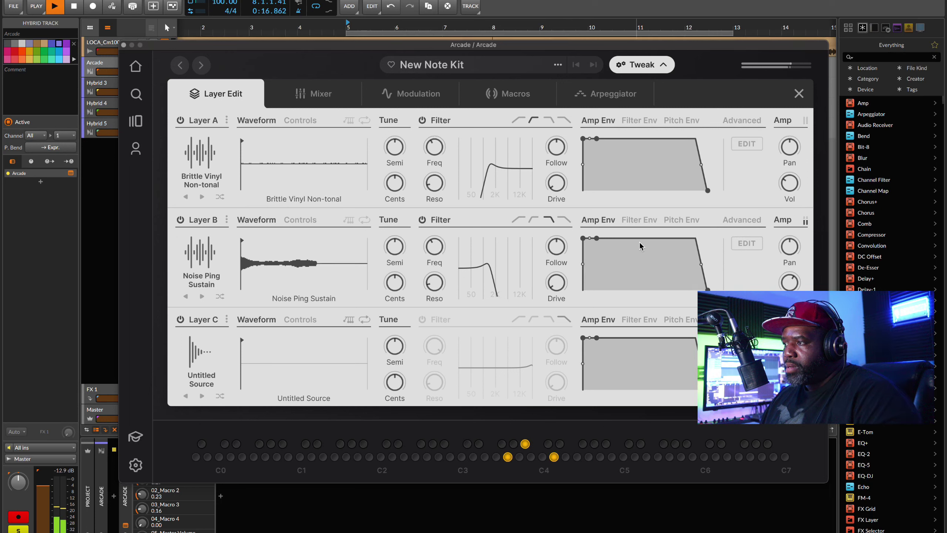
key("space")
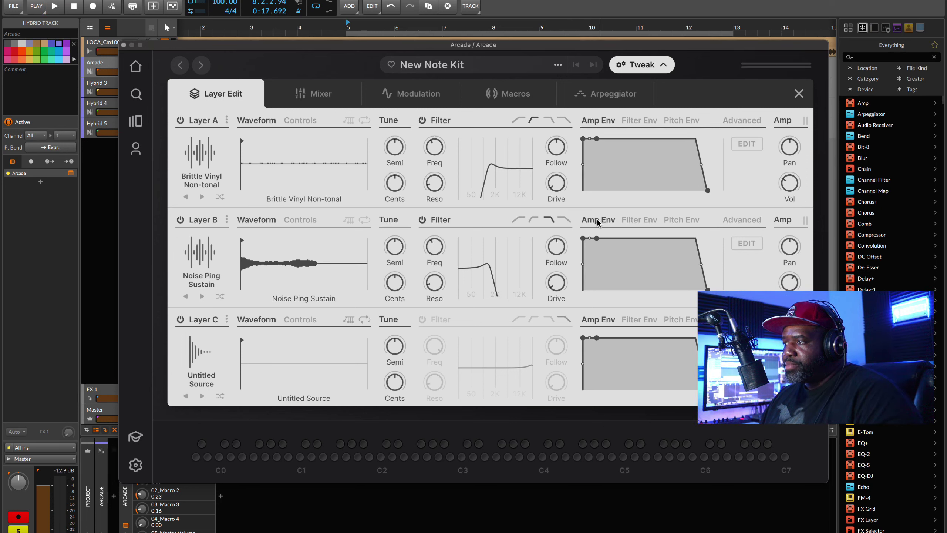
left_click_drag(597, 238, 595, 239)
key("space")
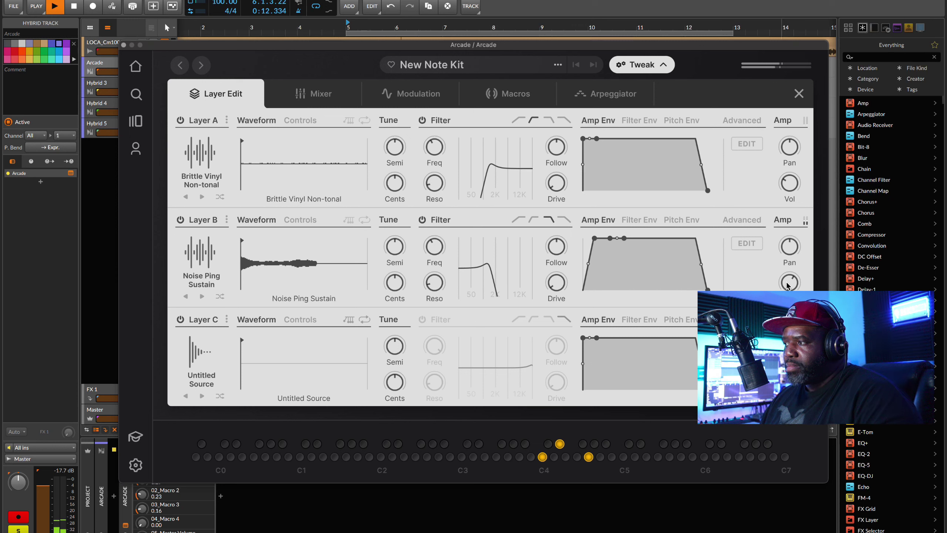
left_click_drag(787, 281, 788, 275)
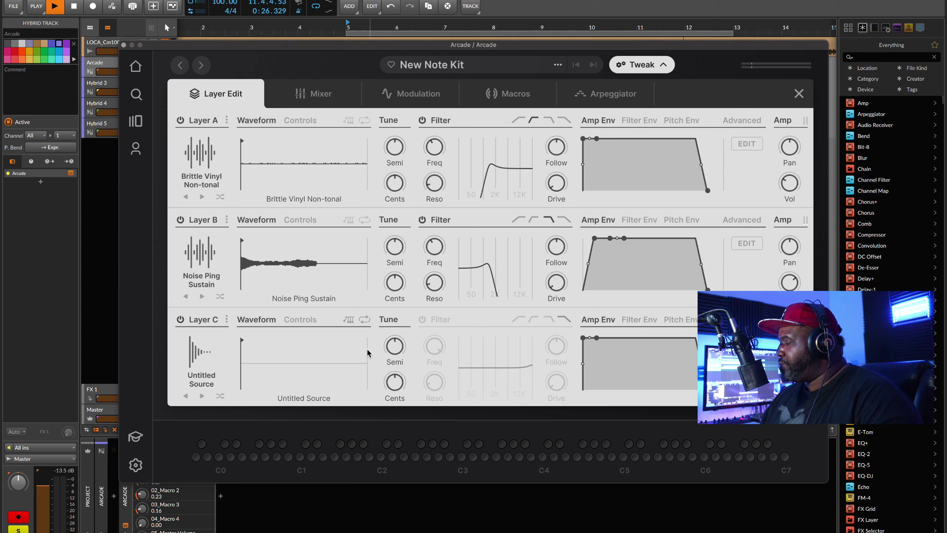
key("space")
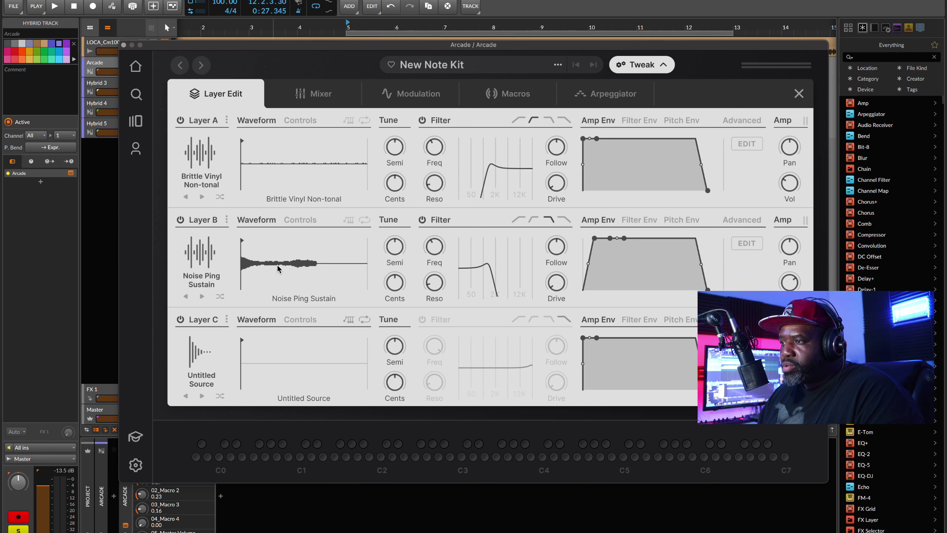
- Open the source browser for Layer C and filter the sound sources to the Hooked line
left_click(194, 351)
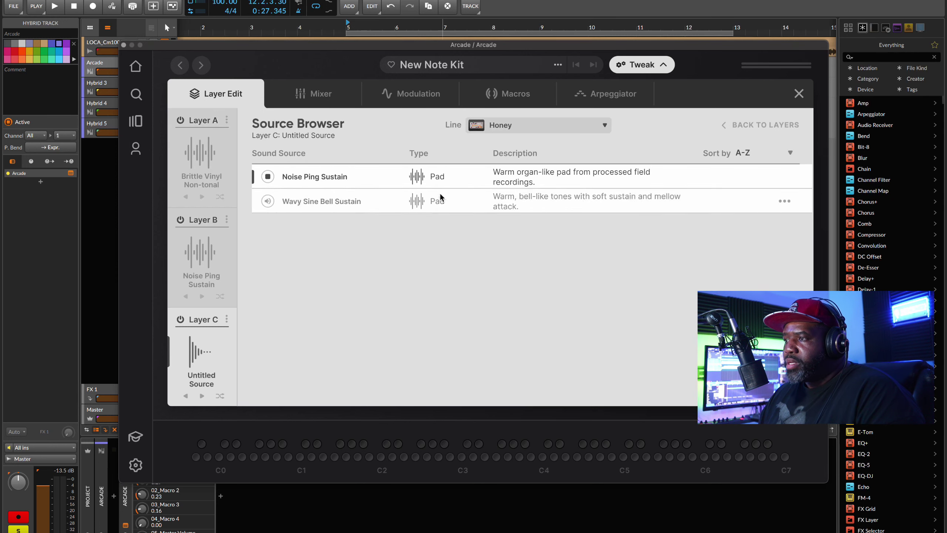
left_click(519, 128)
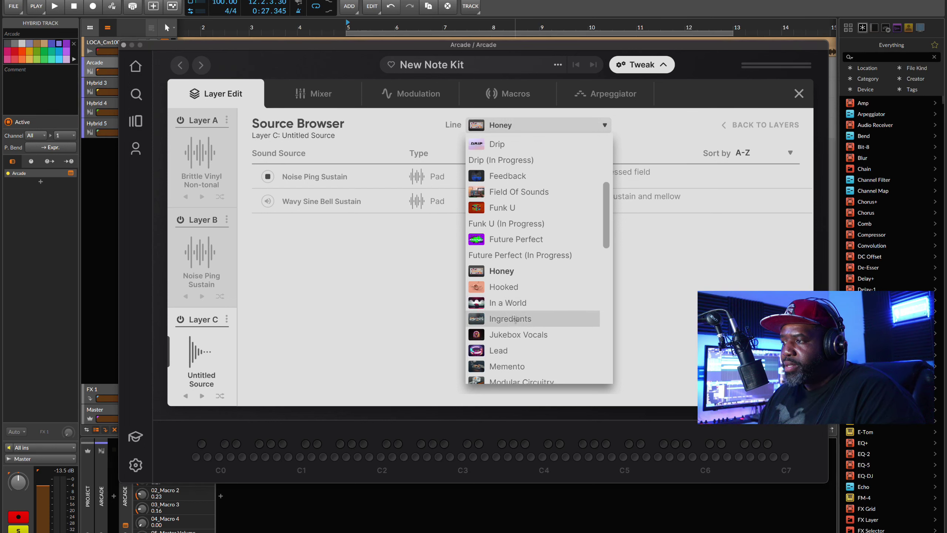
left_click(514, 287)
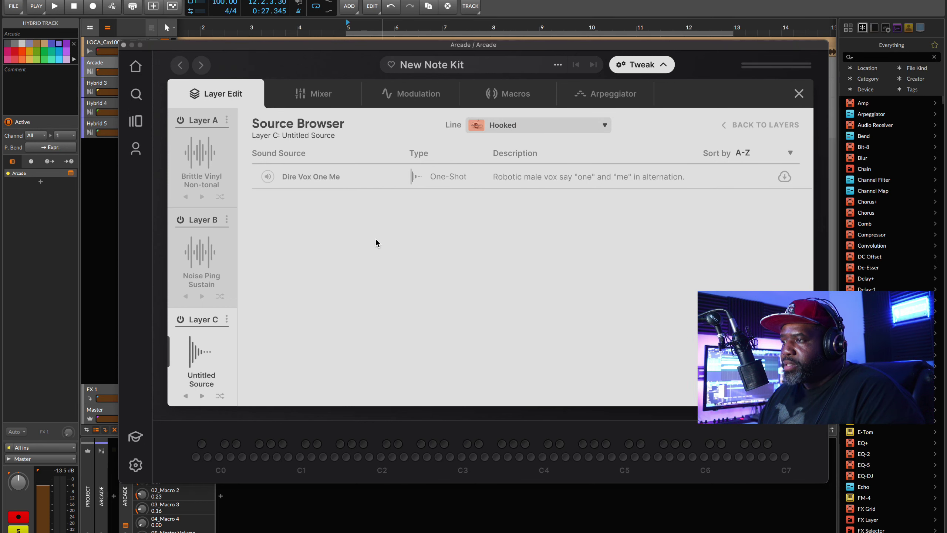
- Download the Dire Vox One Me one-shot and load it into Layer C
left_click(784, 177)
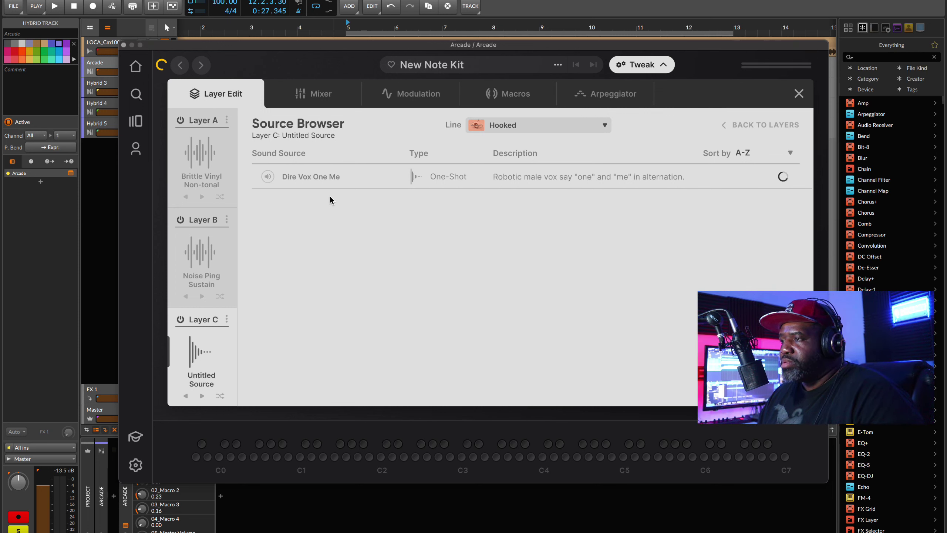
left_click(317, 176)
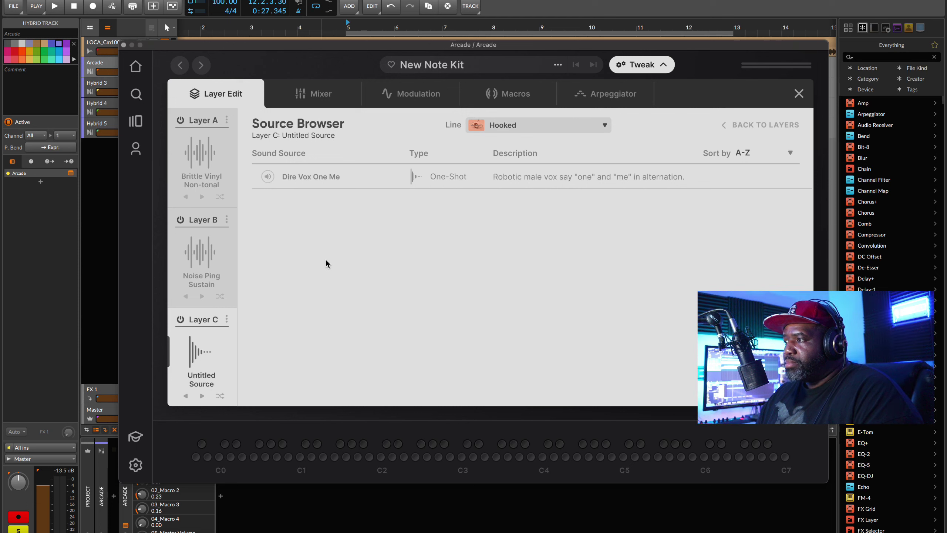
left_click(317, 177)
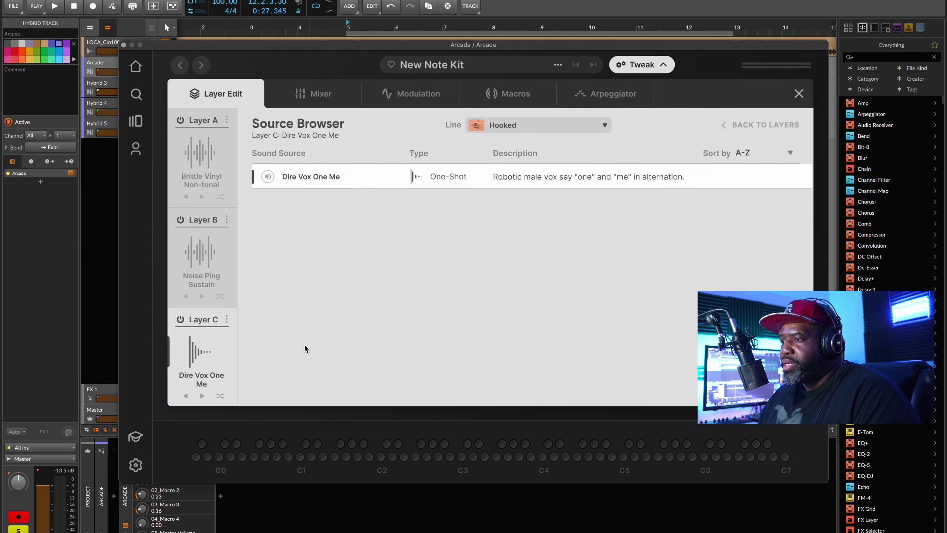
- Audition the new vox layer with the beat, return to the layers and lower Layer C's semitone tuning
key("space")
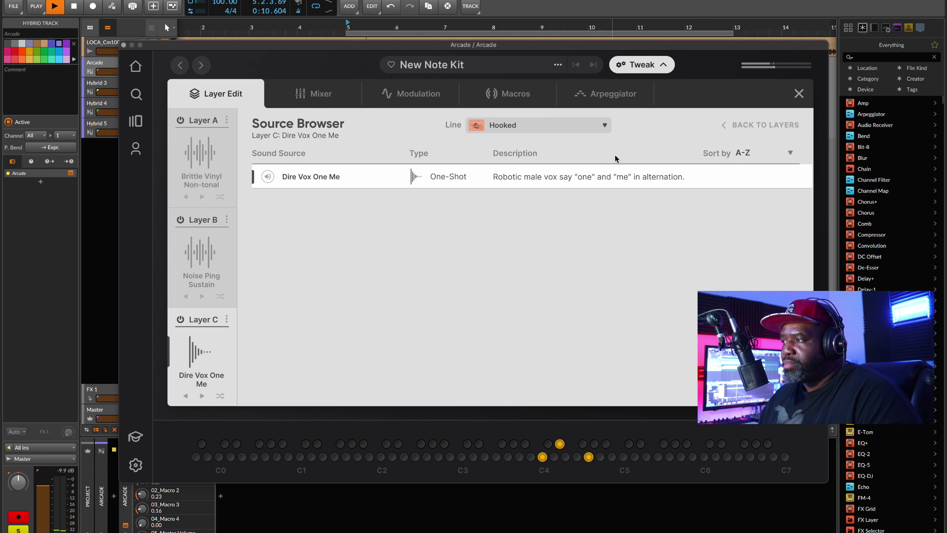
left_click(722, 127)
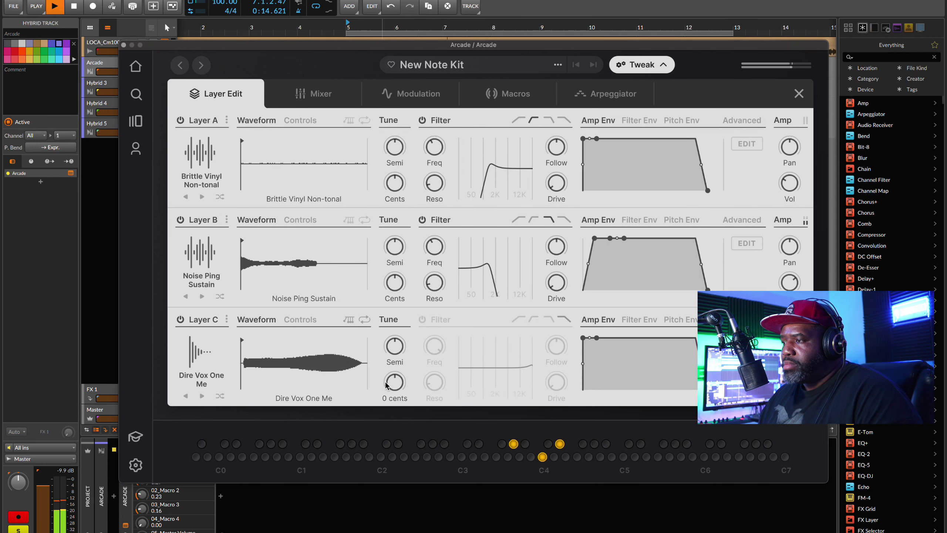
key("space")
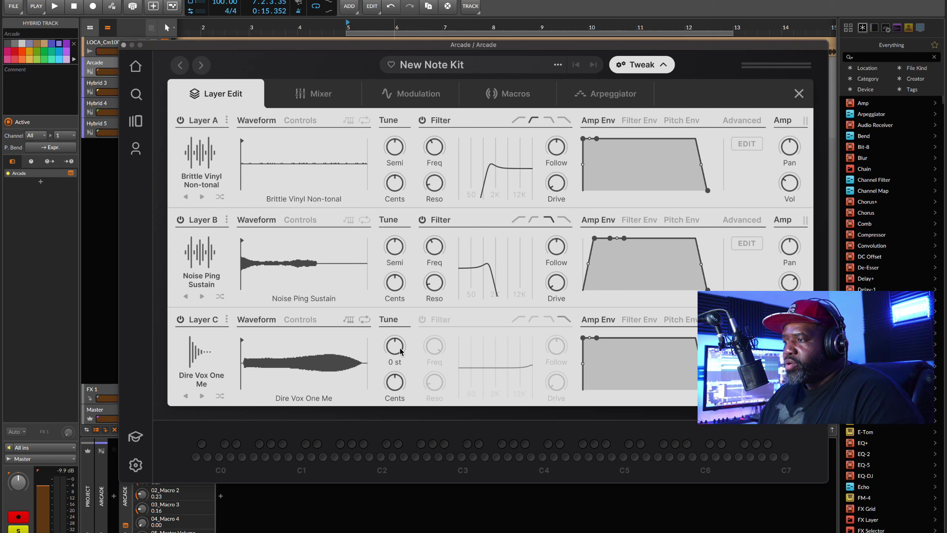
left_click_drag(398, 355, 397, 370)
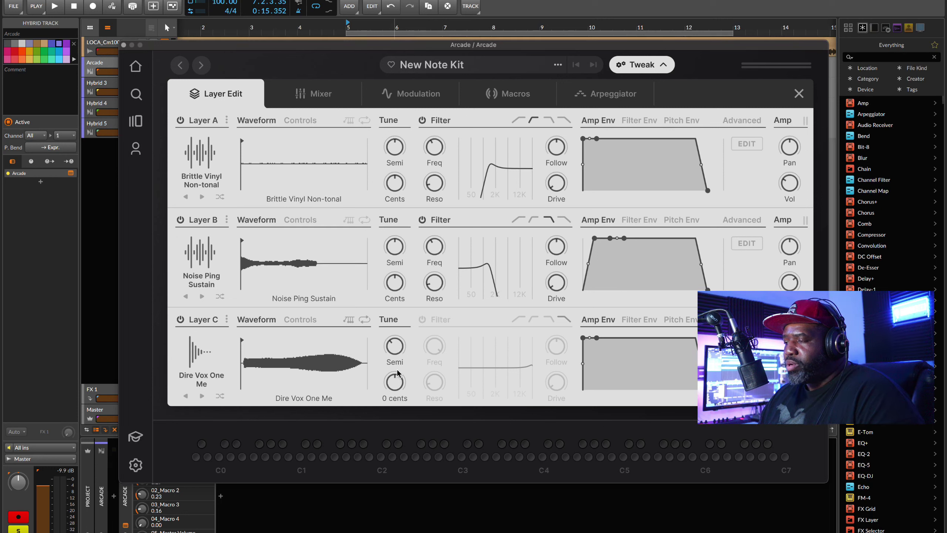
- Audition the loop and lengthen Layer C's amp envelope attack to 52.4 ms
key("space")
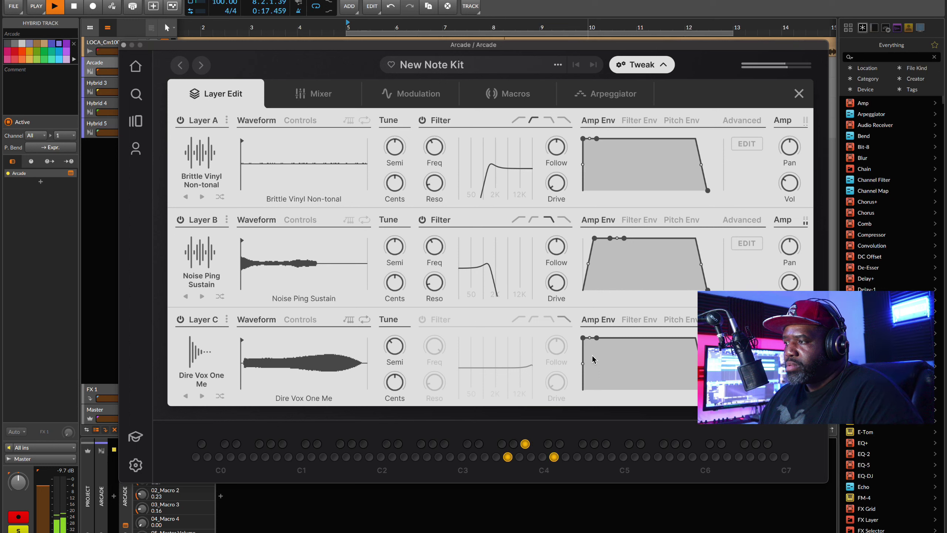
key("space")
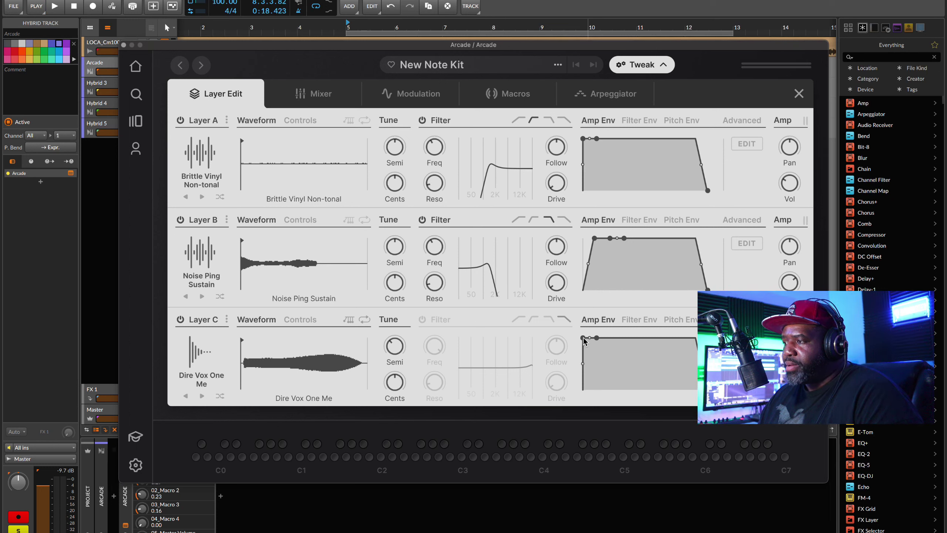
left_click_drag(583, 338, 594, 339)
key("space")
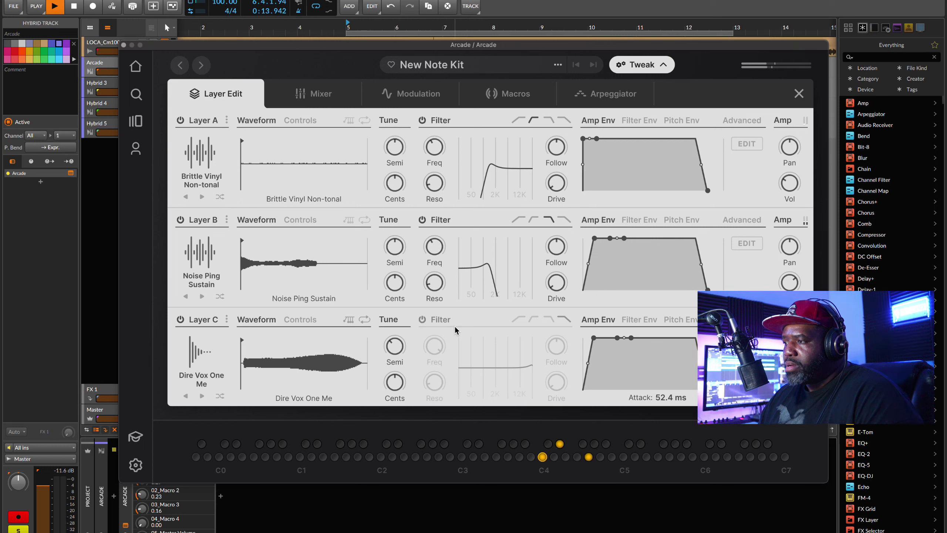
- Turn on a low-pass filter for Layer C and lower its frequency to slightly below 3610 Hz while the loop plays
left_click(551, 321)
left_click_drag(434, 347, 426, 410)
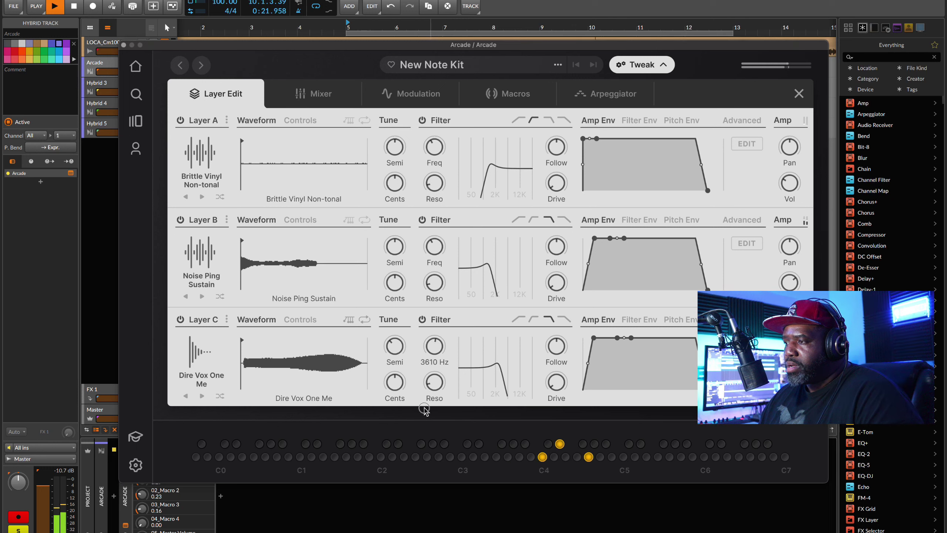
left_click_drag(435, 350, 437, 356)
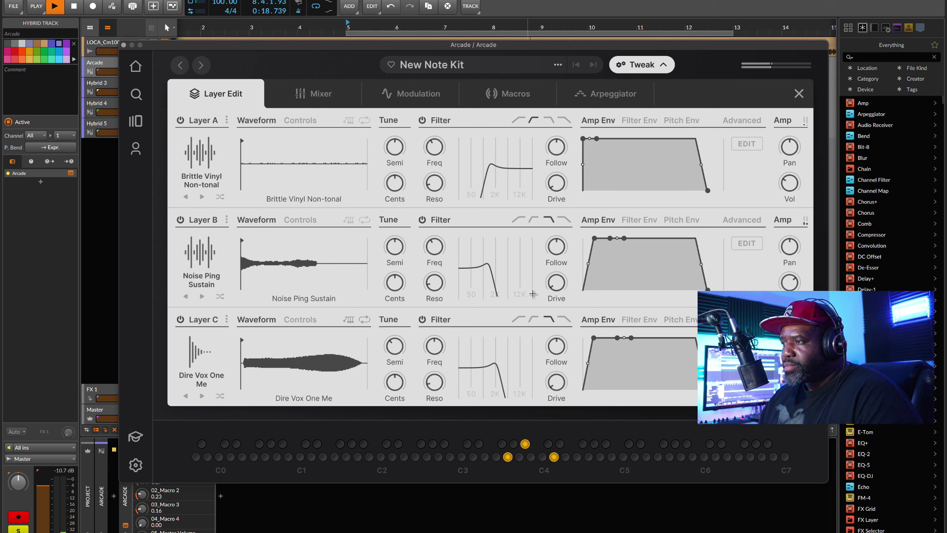
key("space")
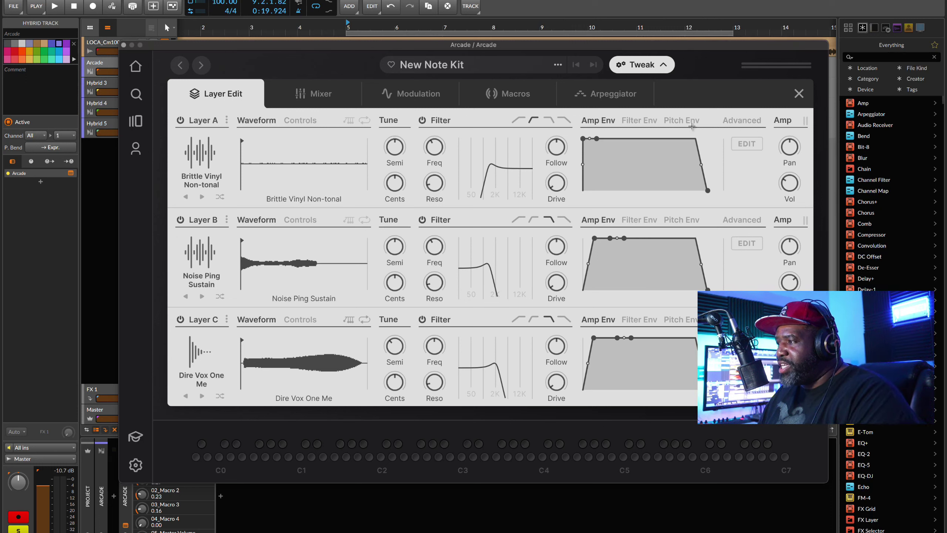
- Show Layer A's advanced settings and raise its number of voices
left_click(742, 121)
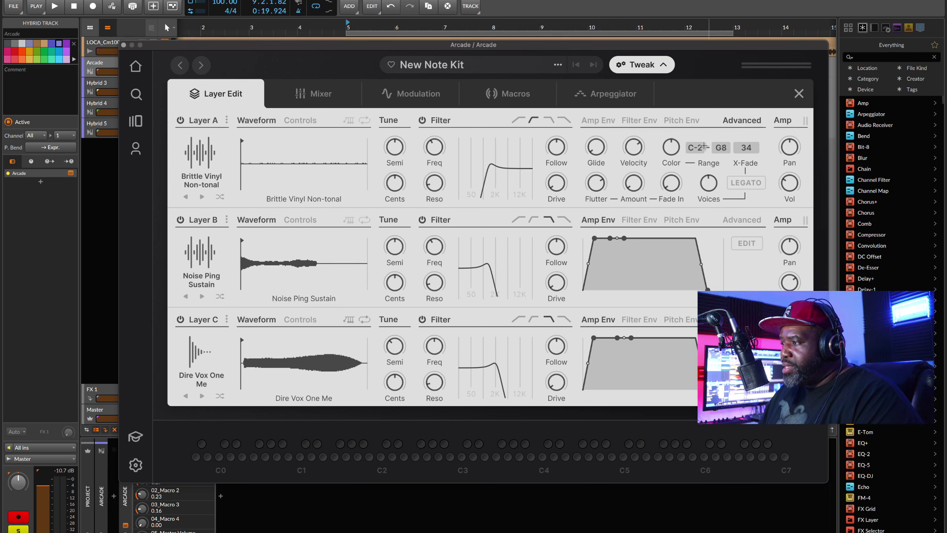
mouse_move(605, 190)
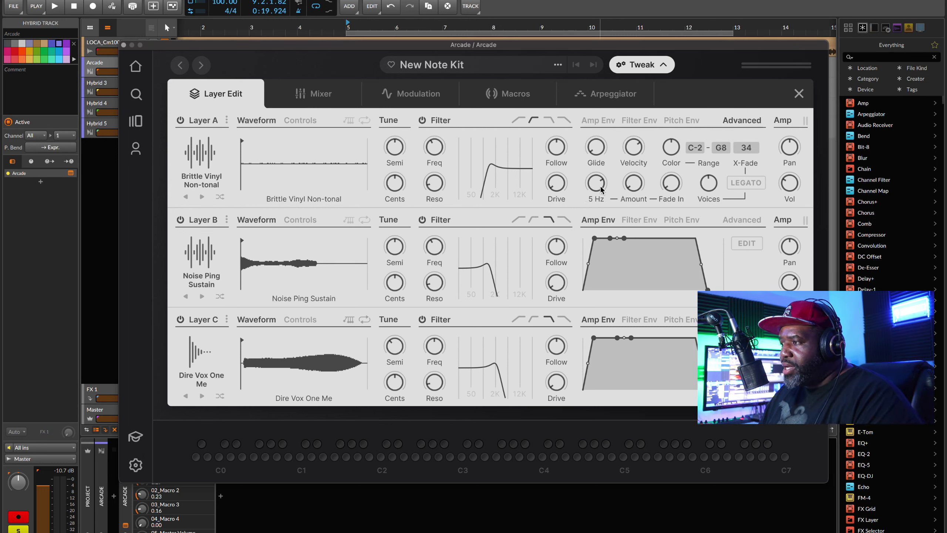
mouse_move(711, 184)
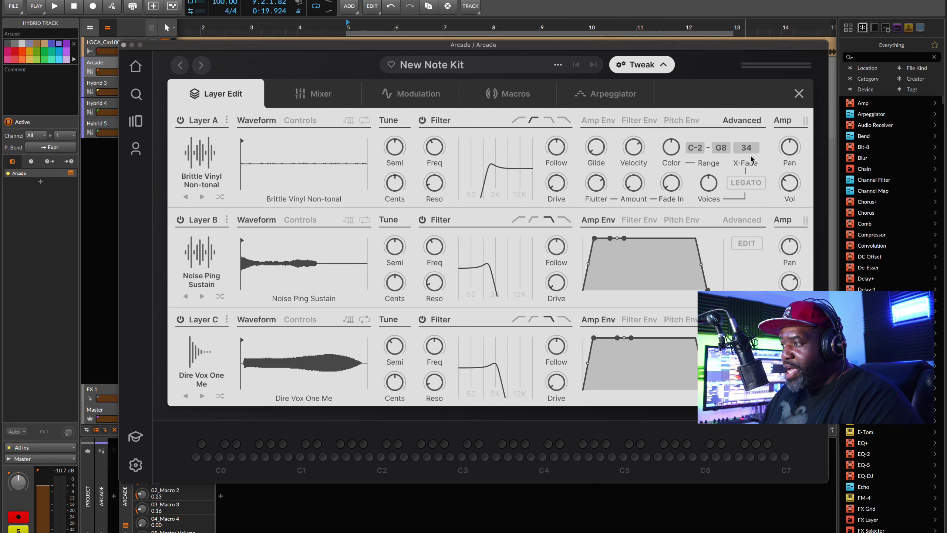
left_click_drag(713, 188, 712, 167)
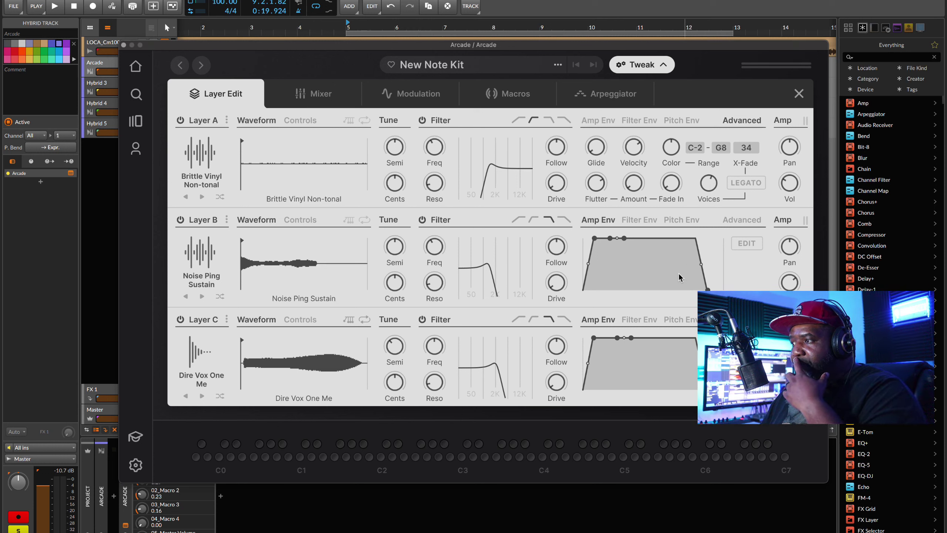
- Show the advanced settings of Layers B and C, raise Layer C's Color to at least 12, and audition the loop
left_click(742, 220)
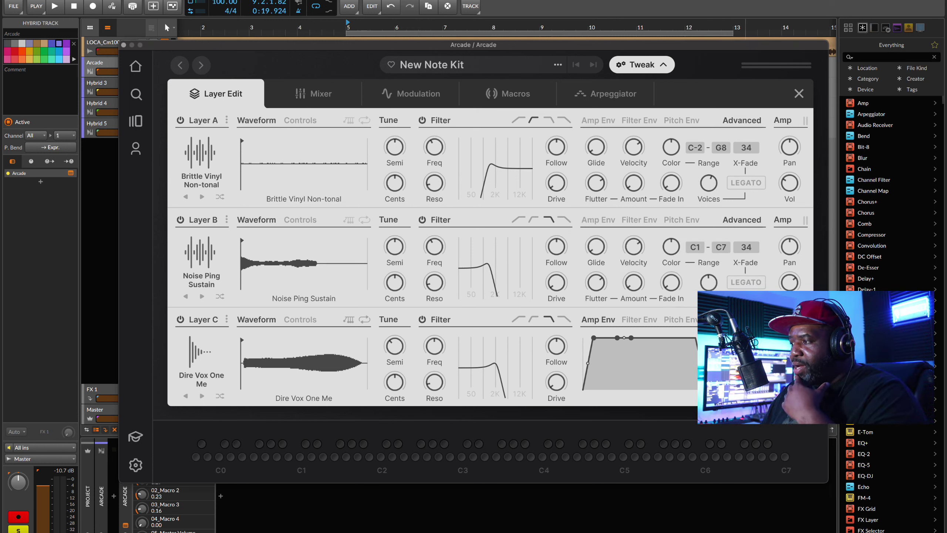
left_click(742, 319)
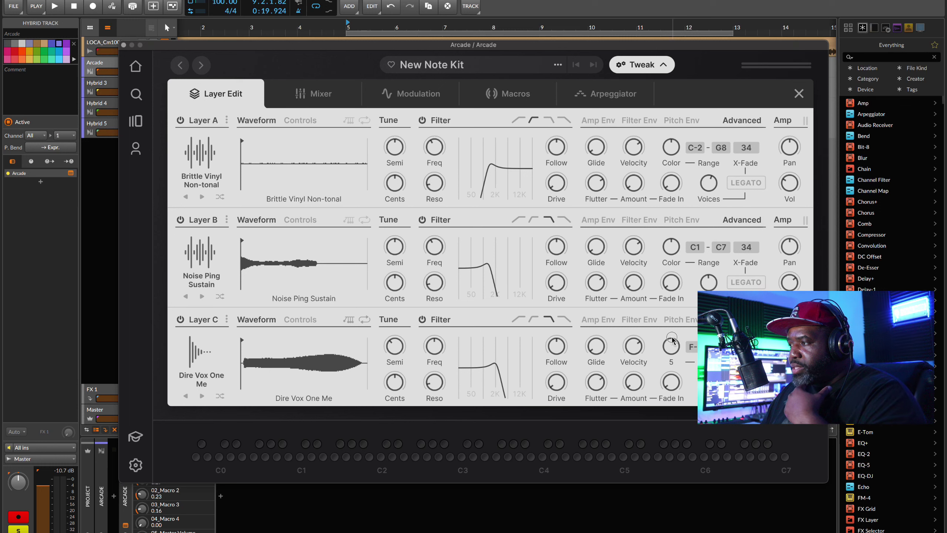
left_click_drag(673, 340, 673, 339)
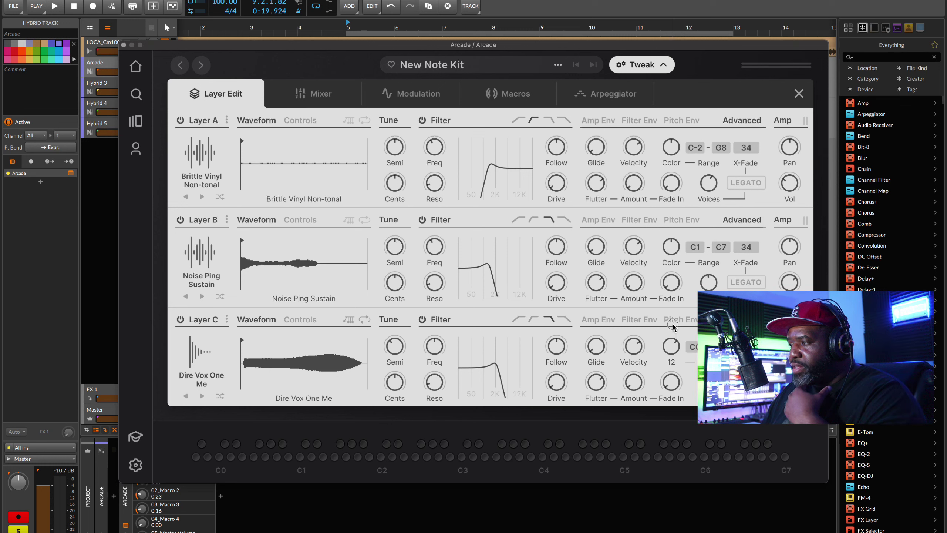
left_click_drag(673, 307, 672, 302)
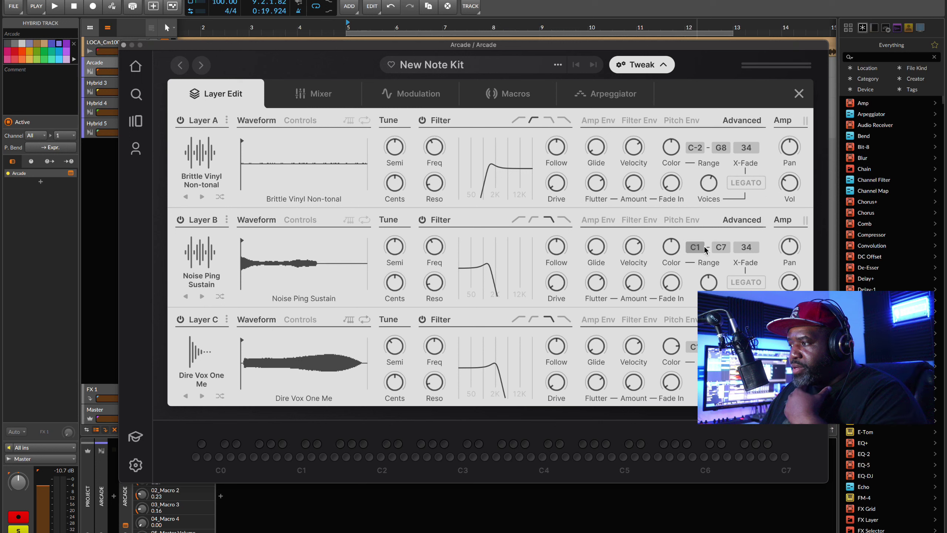
key("space")
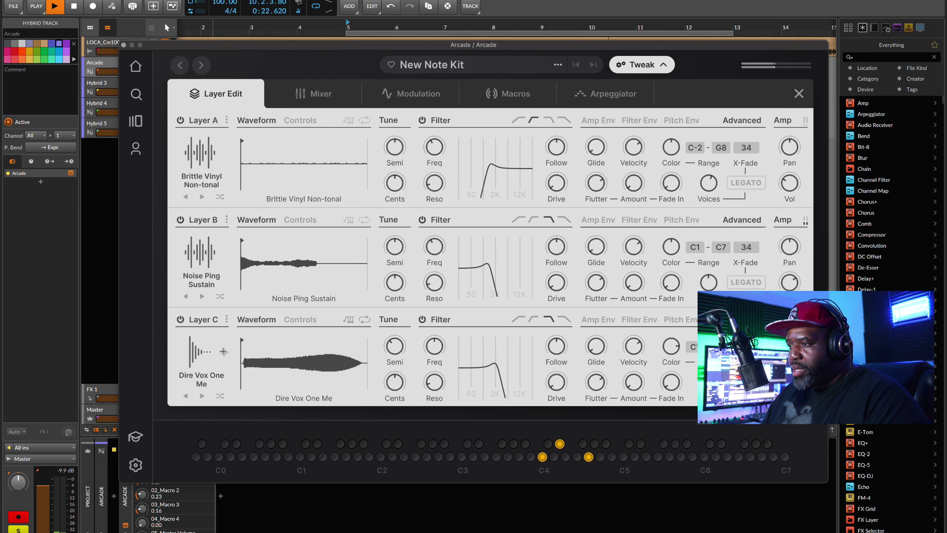
key("space")
- Move the sample start of Layer C slightly later in its waveform and audition the result
left_click_drag(241, 340, 246, 339)
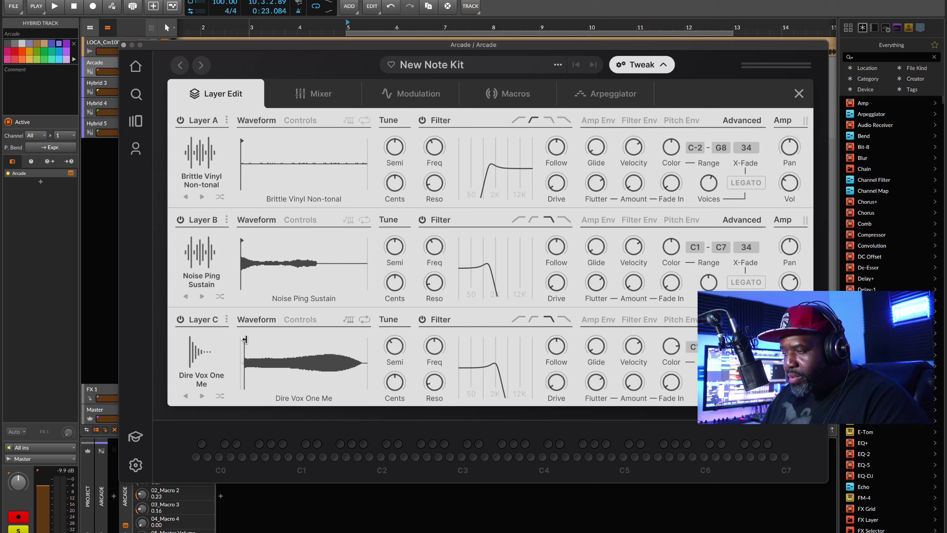
key("space")
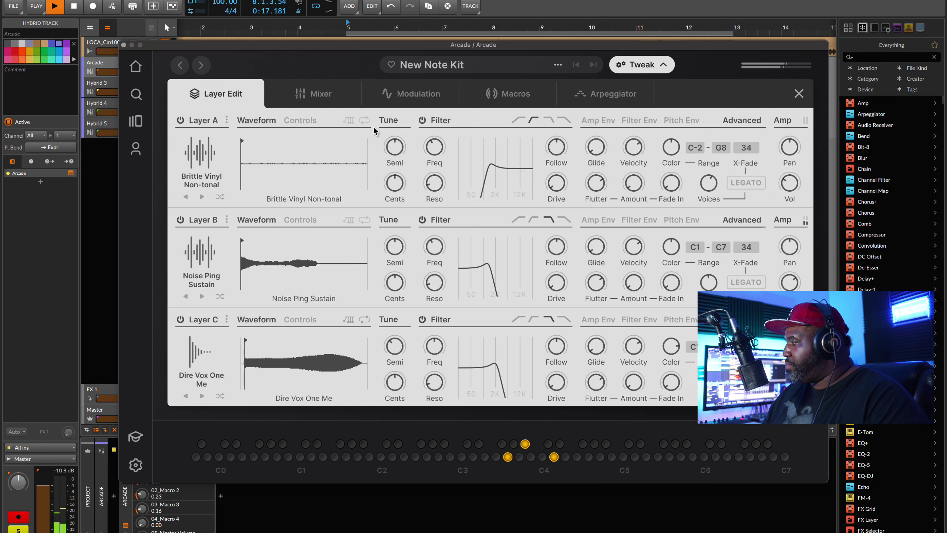
key("space")
- Insert a Chorus in Layer B's first effect slot in the mixer while the loop plays
left_click(322, 95)
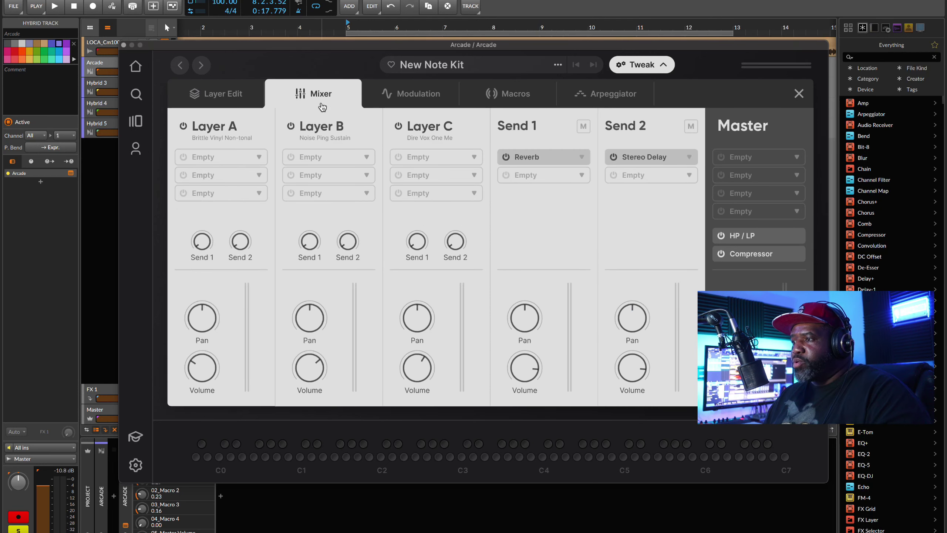
mouse_move(358, 240)
key("space")
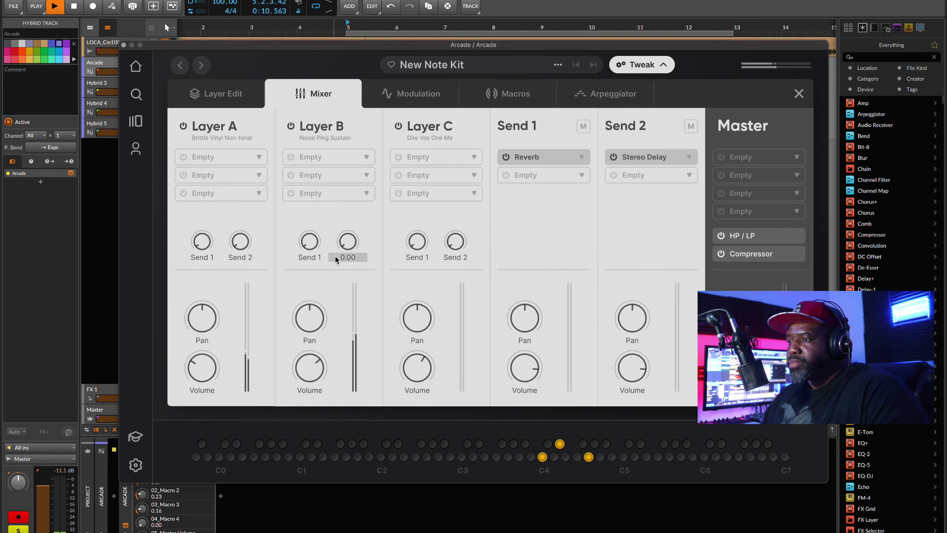
mouse_move(303, 243)
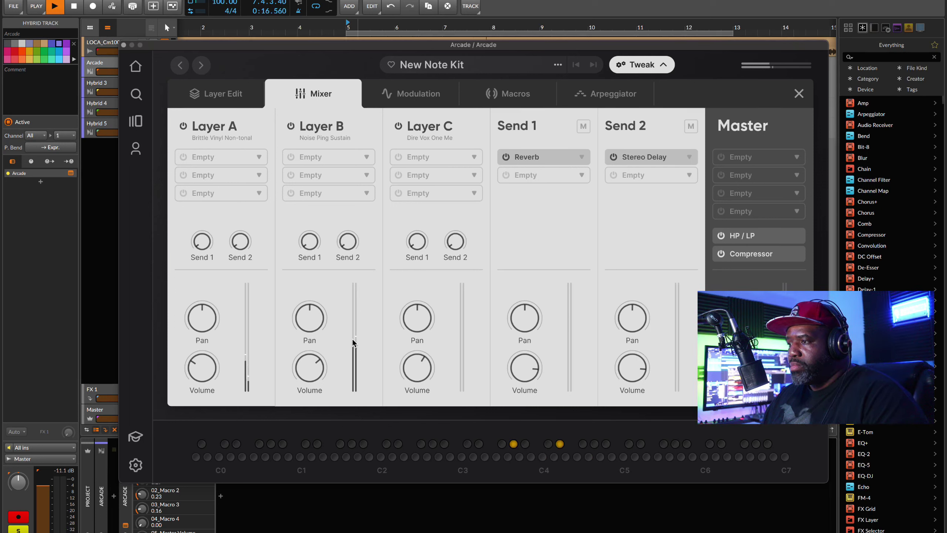
left_click(366, 157)
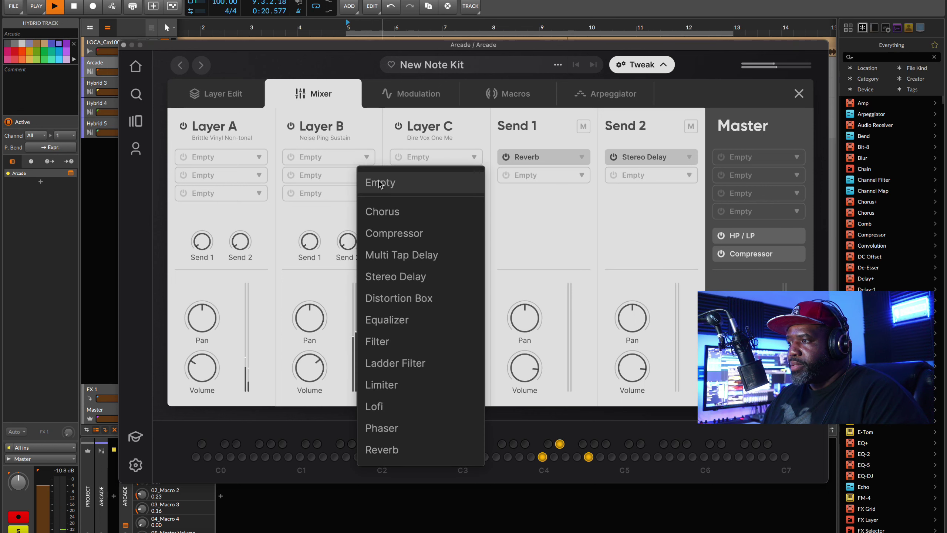
left_click(383, 211)
mouse_move(359, 337)
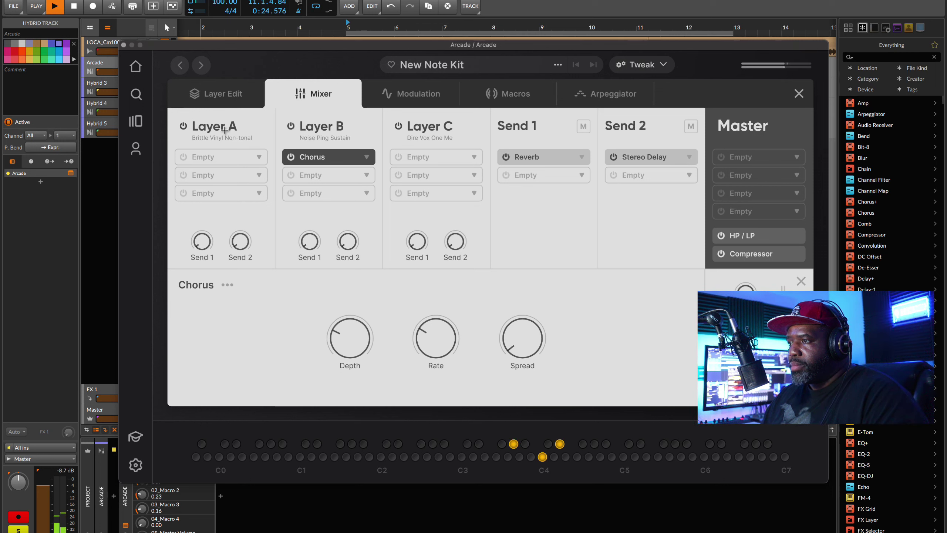
- Turn off Layers A and C to hear Layer B alone, and reposition the plug-in window beside the track list
left_click(224, 130)
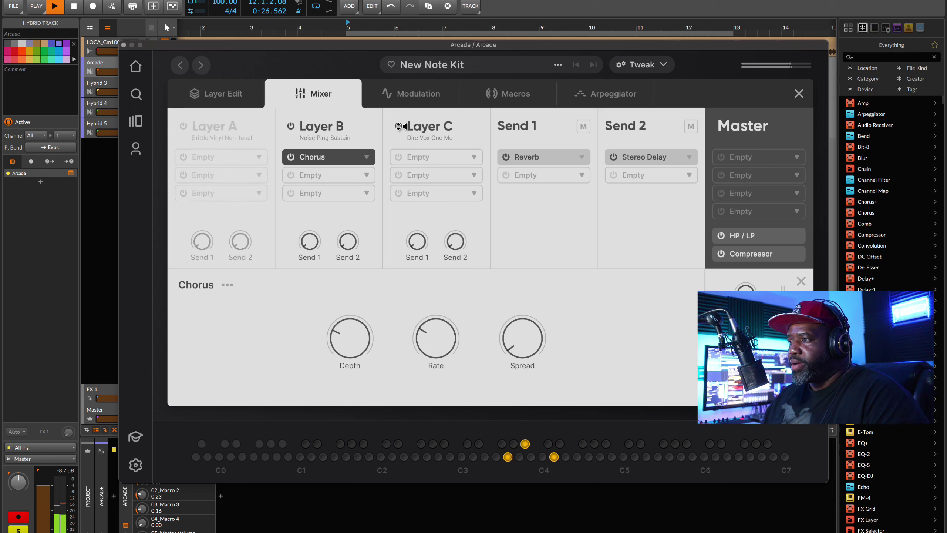
left_click(399, 126)
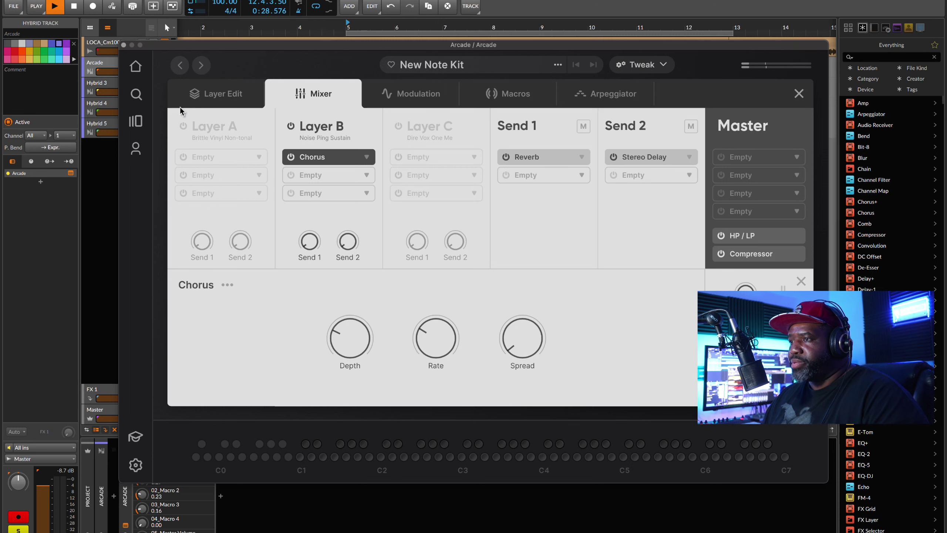
left_click_drag(267, 44, 332, 40)
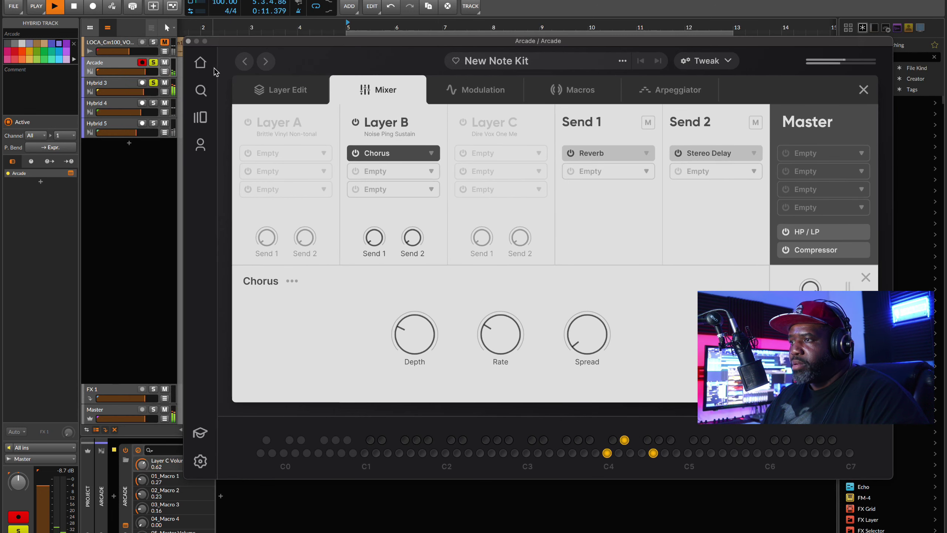
left_click_drag(511, 46, 473, 44)
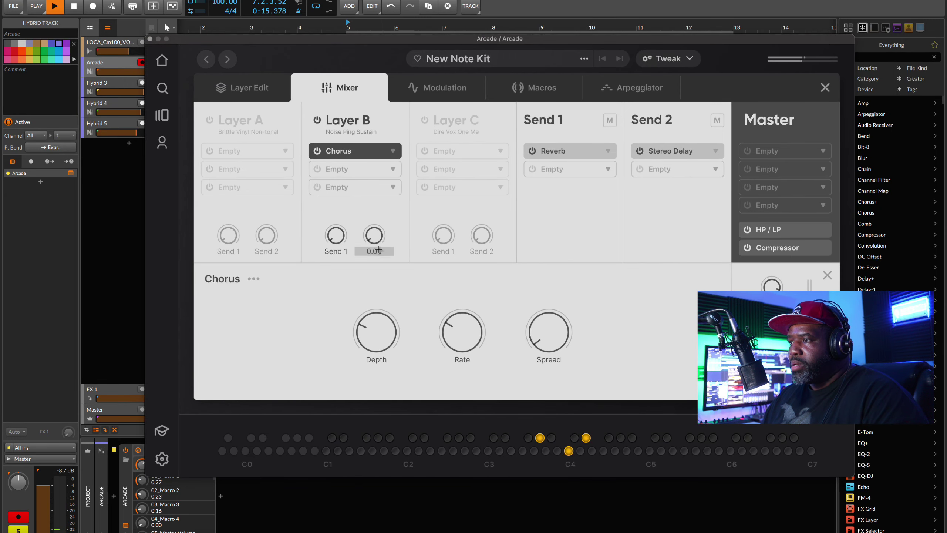
- Raise the Chorus Spread to slightly past halfway, set its Rate to 6 Hz, and stop playback
left_click_drag(548, 332, 554, 253)
mouse_move(451, 326)
left_mouse_down()
mouse_move(447, 284)
mouse_move(452, 314)
left_mouse_up()
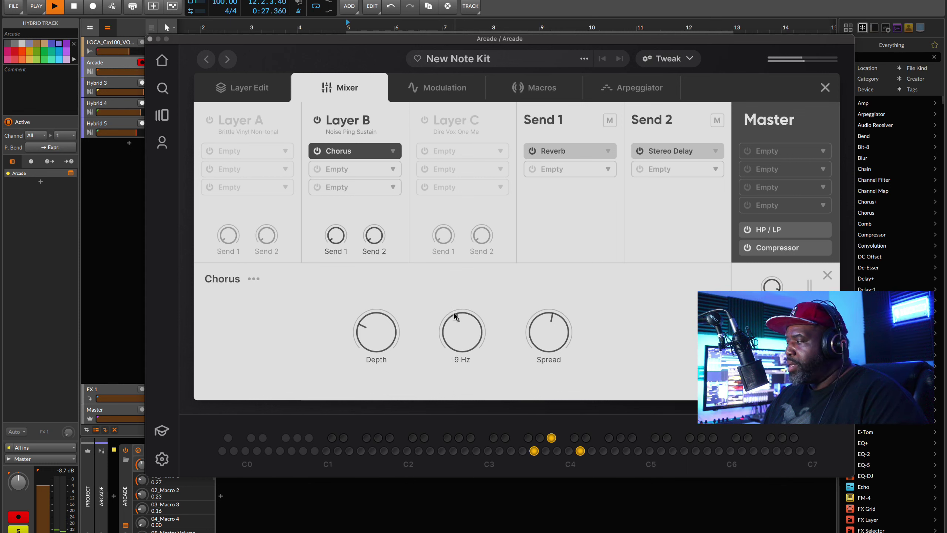
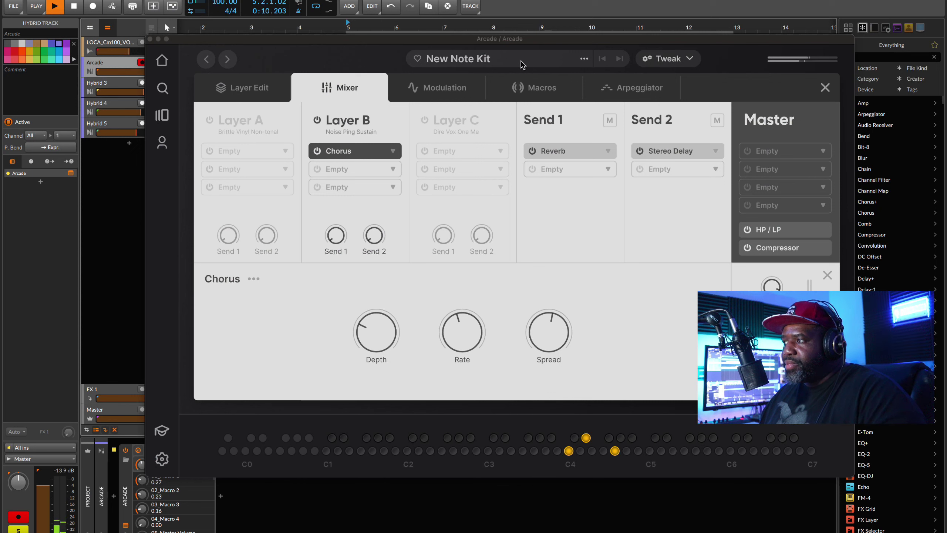
mouse_move(455, 335)
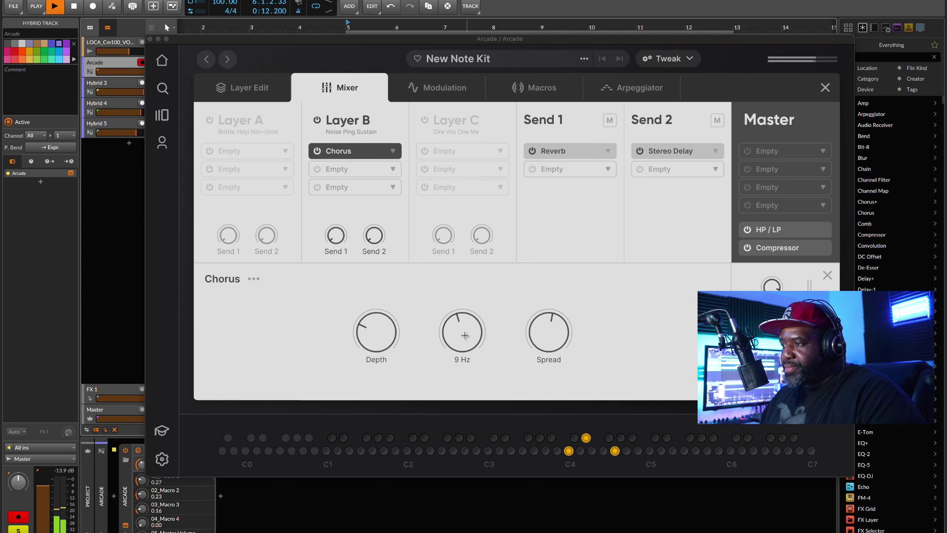
left_click_drag(465, 335, 466, 342)
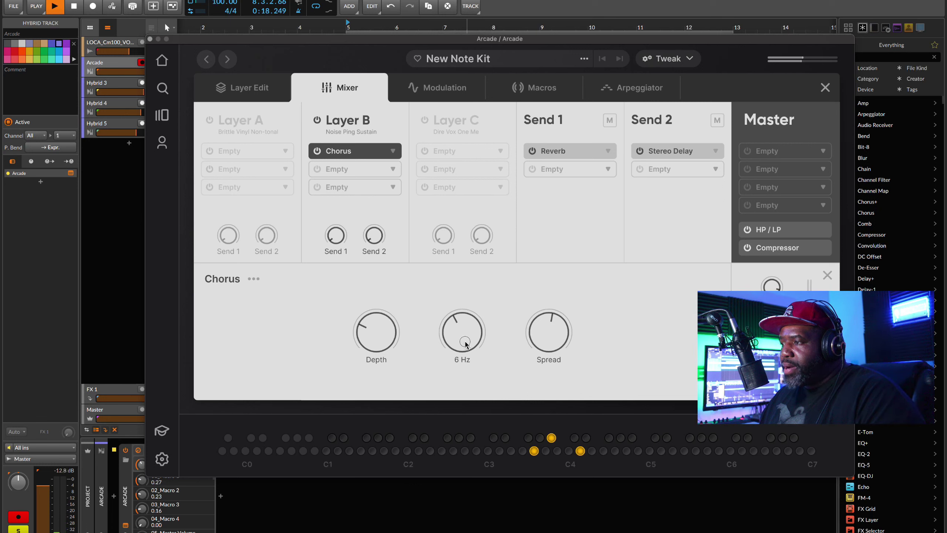
key("space")
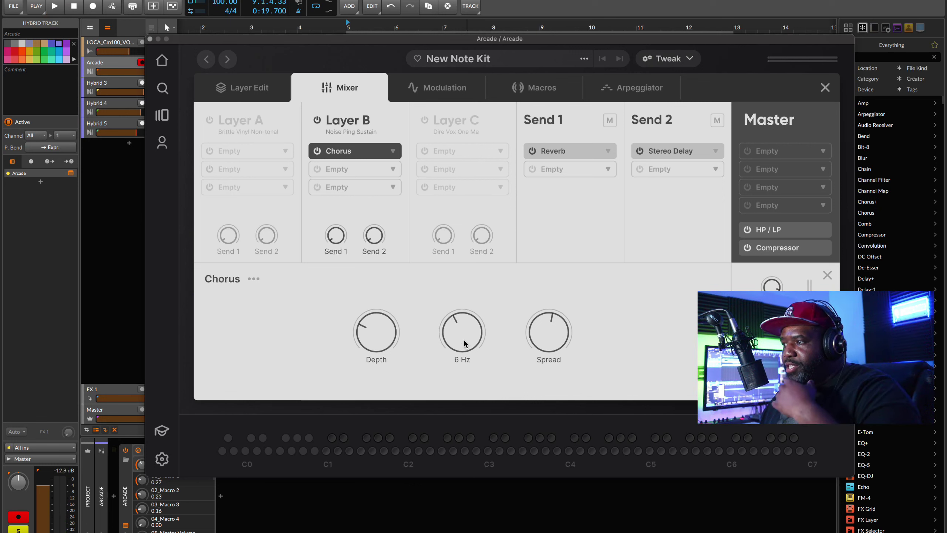
- Assign modulation source 1 (Lfo) to the Chorus Rate
right_click(464, 340)
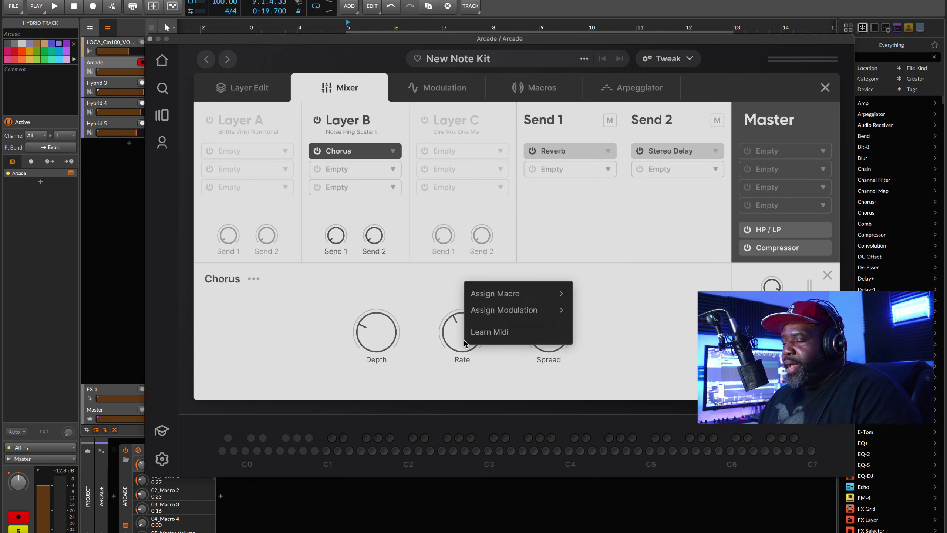
mouse_move(480, 315)
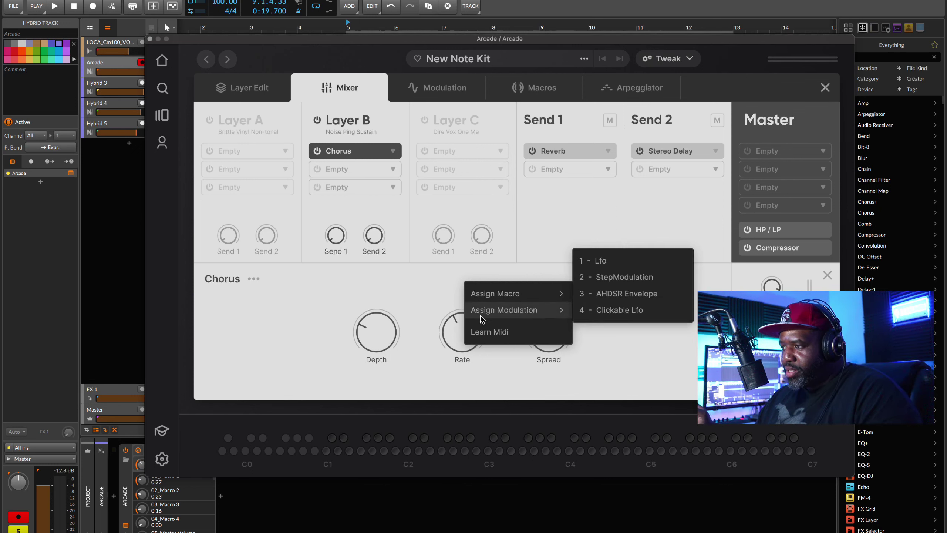
mouse_move(493, 301)
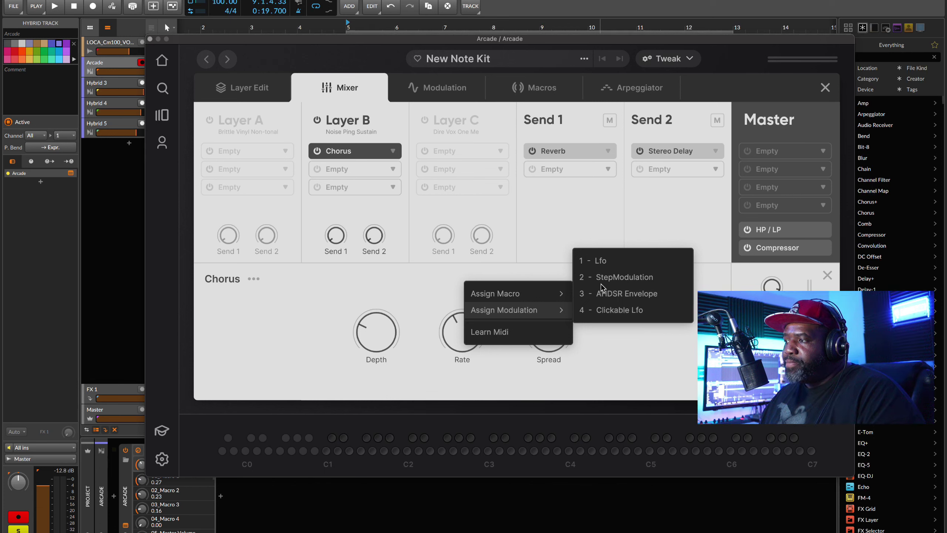
left_click(599, 262)
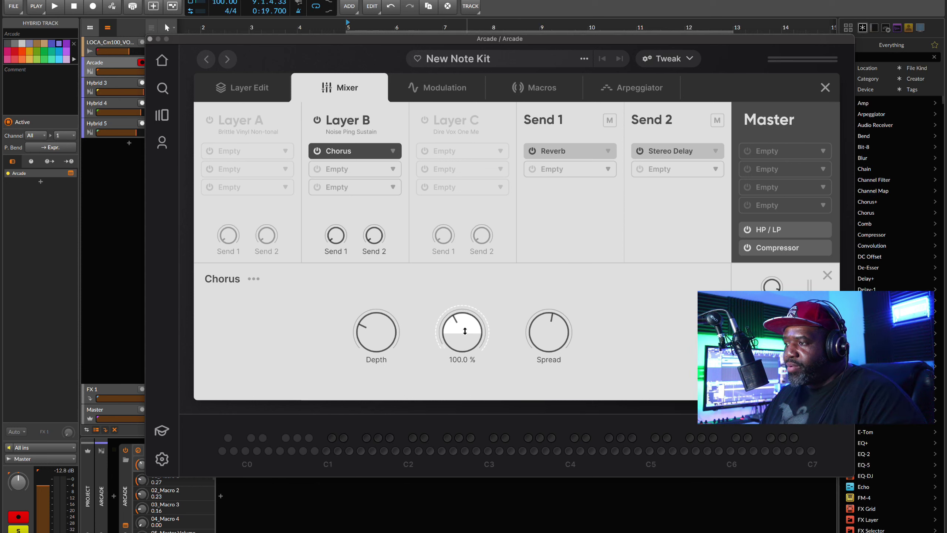
- Cut the Lfo modulation amount on the Chorus Rate to a small depth and slow the LFO's synced Rate to 1/2, starting playback
left_click_drag(465, 332, 459, 438)
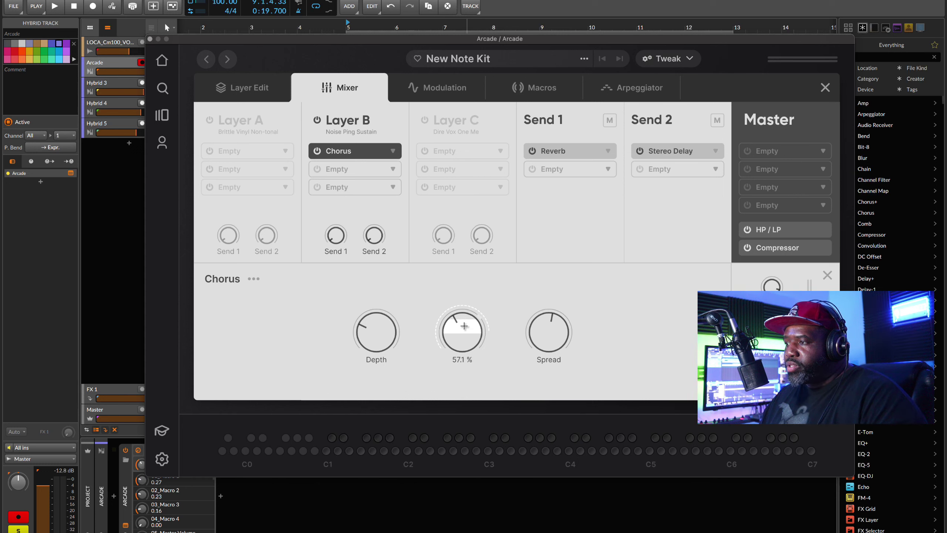
left_click_drag(464, 326, 463, 407)
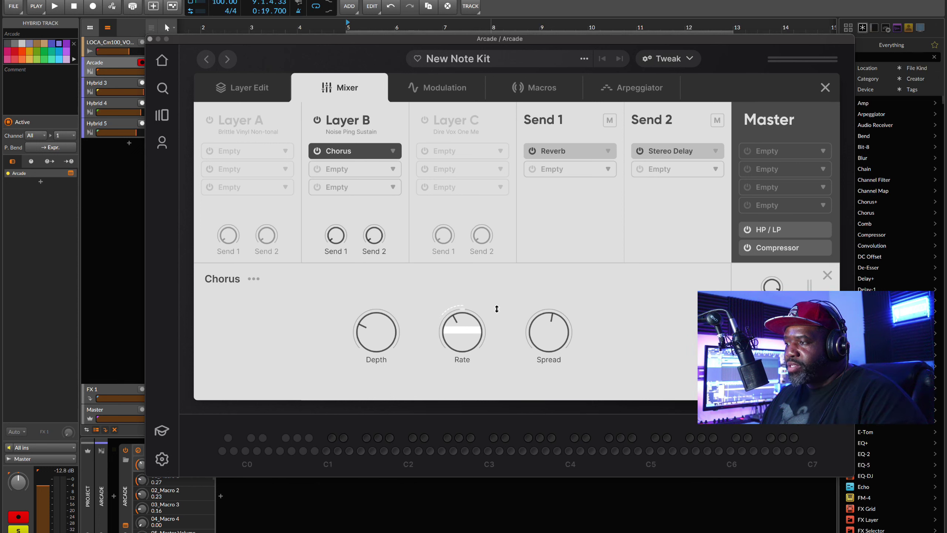
left_click(447, 93)
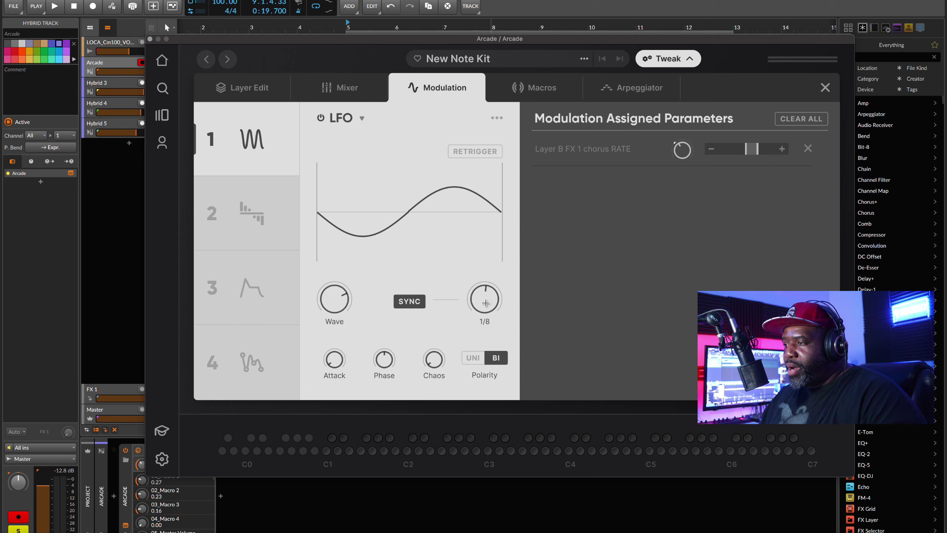
left_click_drag(485, 303, 487, 341)
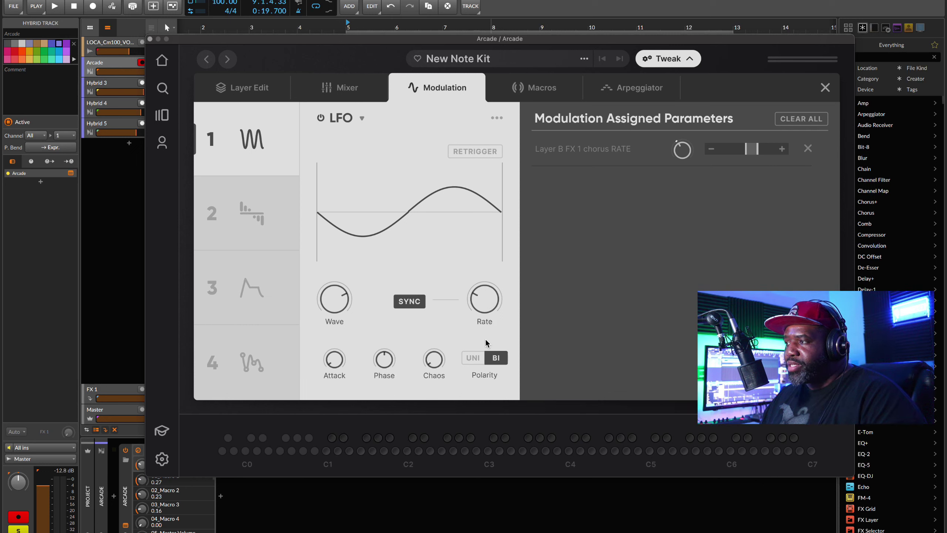
mouse_move(473, 321)
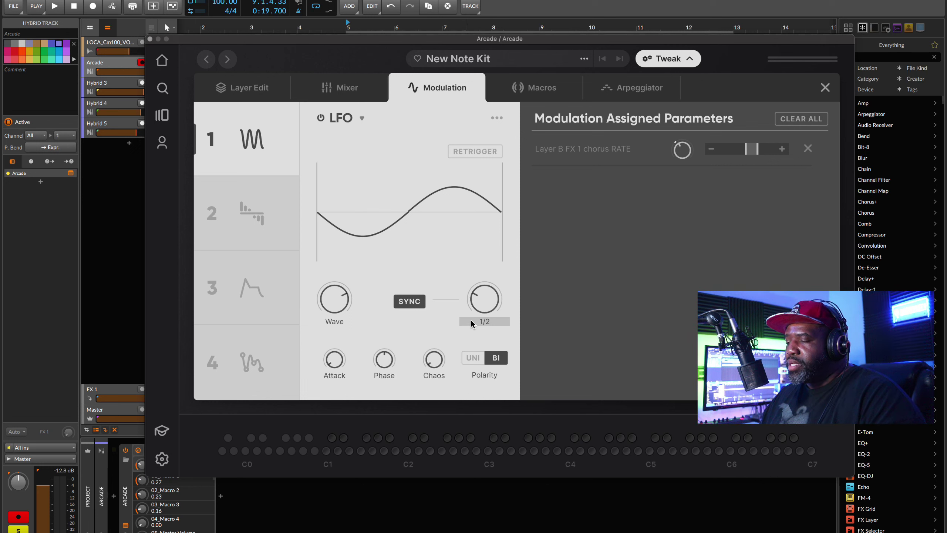
mouse_move(349, 296)
key("space")
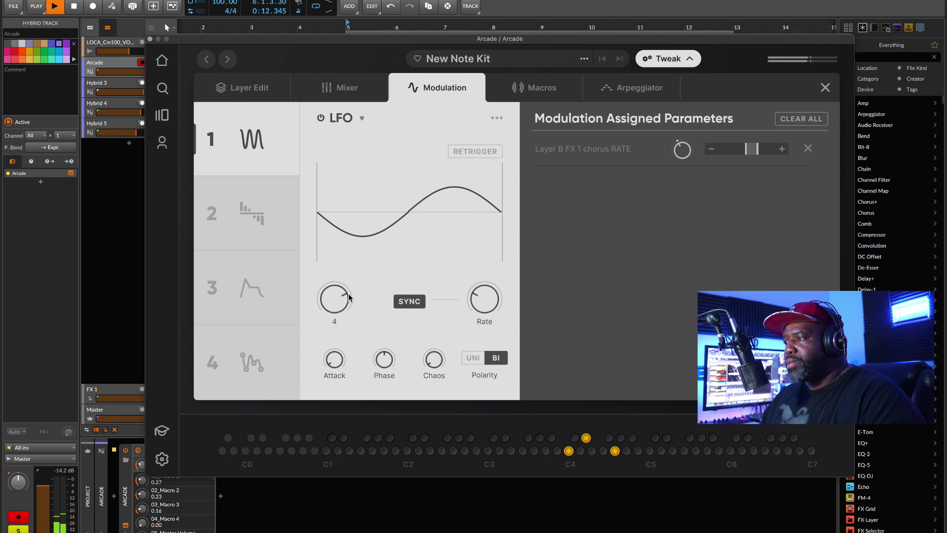
- Slow the LFO's synced Rate slightly further below 1/2 and audition the loop, stopping playback at the end
mouse_move(508, 312)
key("space")
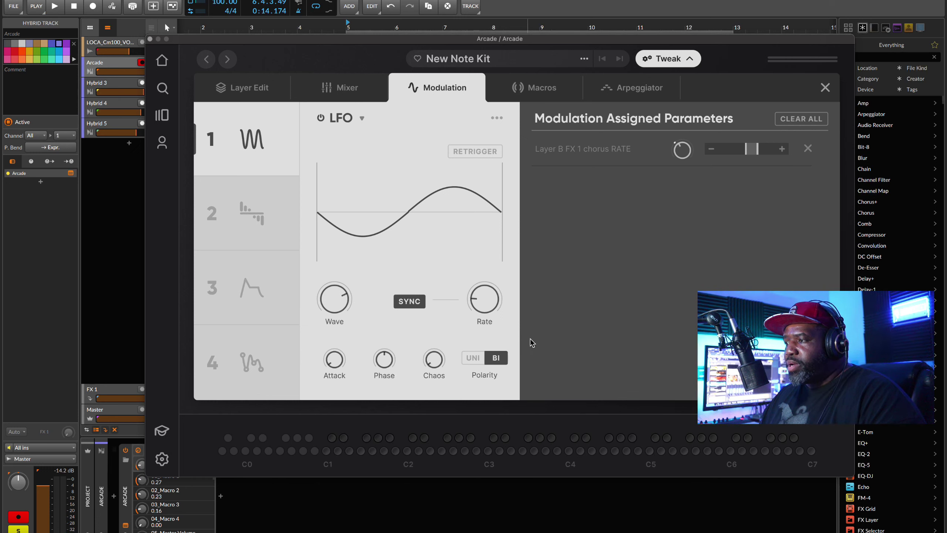
mouse_move(402, 349)
key("space")
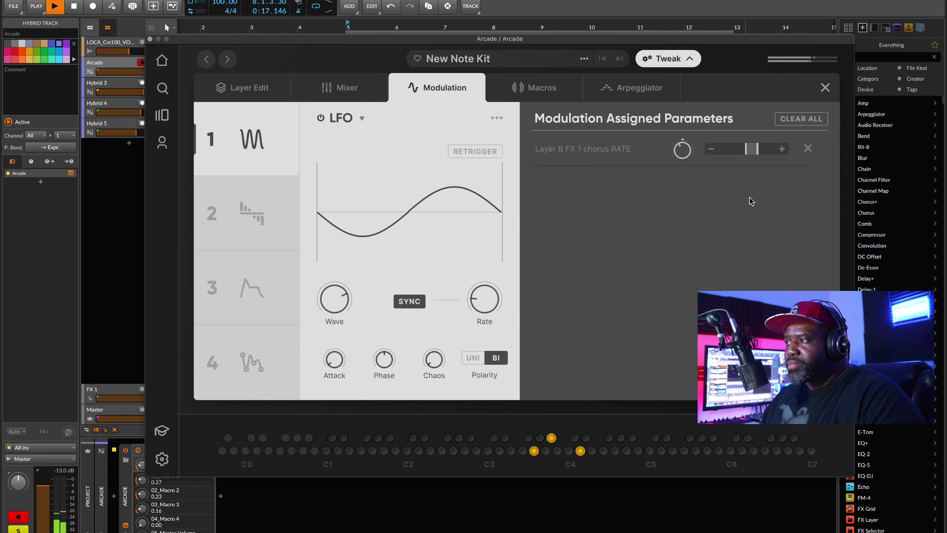
key("space")
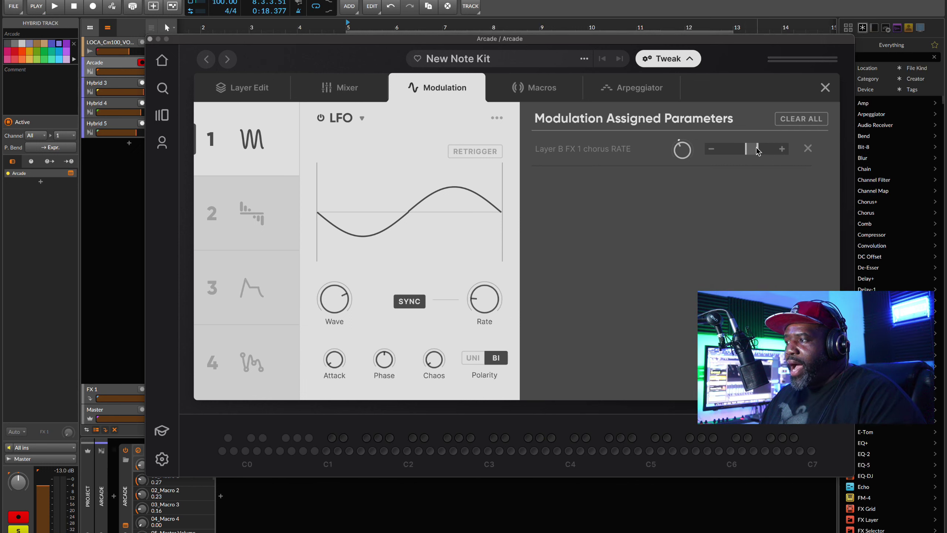
- Try the Layer B chorus RATE modulation at full positive amount with the loop playing, and bring it back to a small amount
left_click_drag(757, 149, 790, 153)
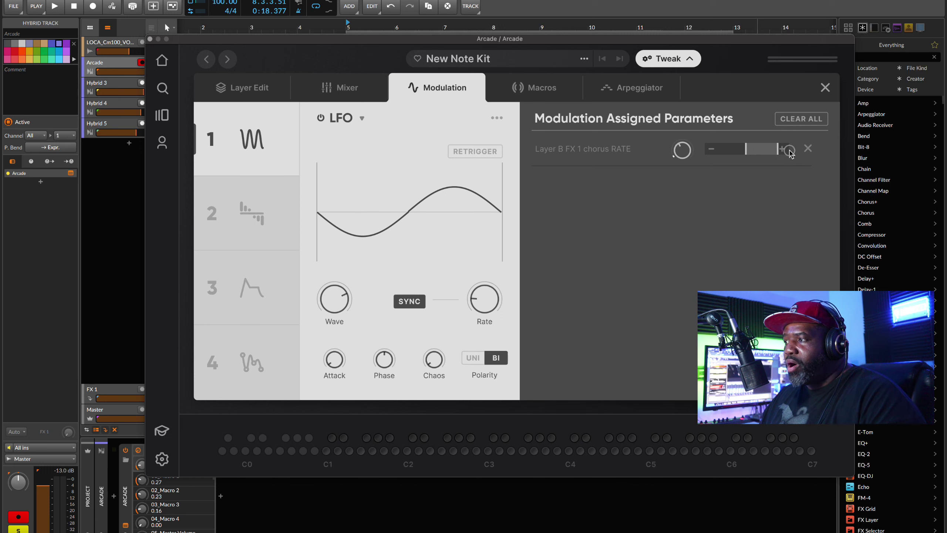
key("space")
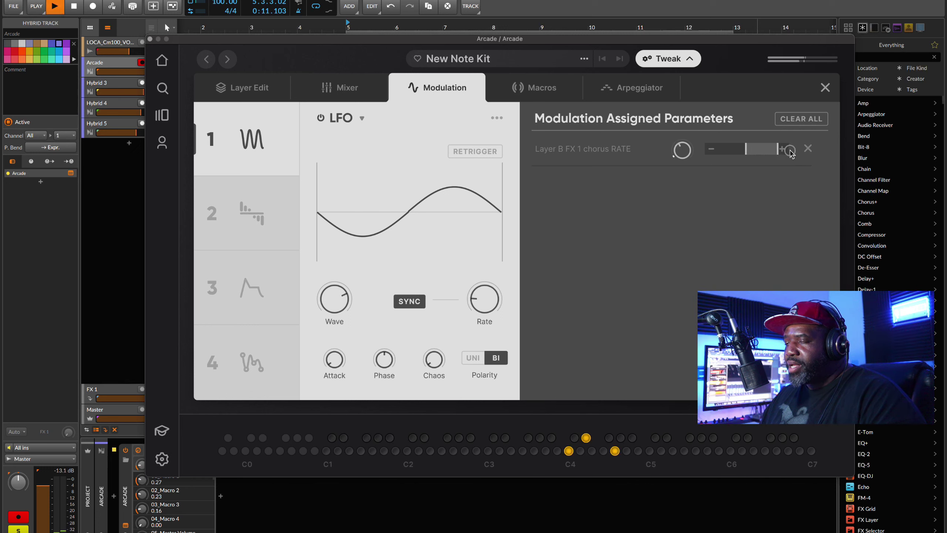
key("space")
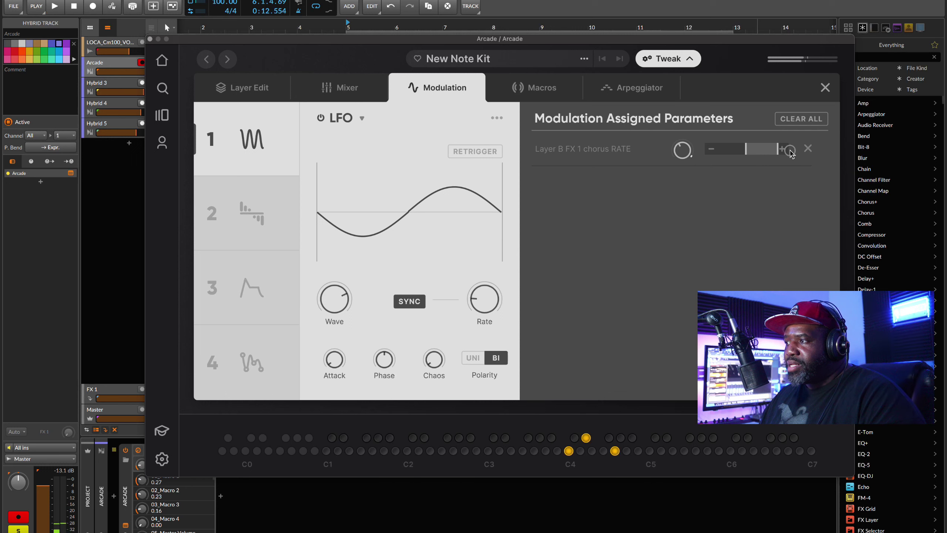
left_click_drag(791, 153, 754, 156)
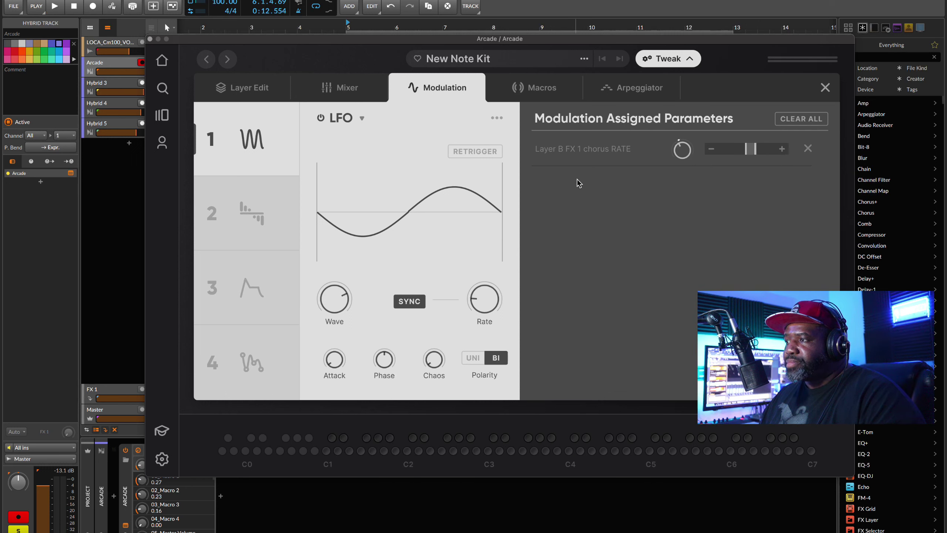
- Lower the Chorus Rate on Layer B to 0.80 Hz and audition the loop
left_click(354, 89)
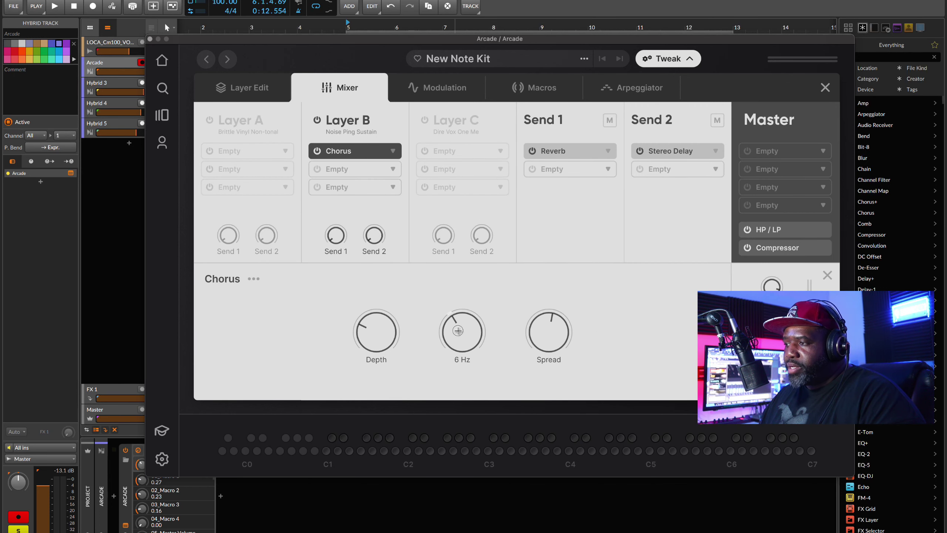
left_click_drag(458, 330, 455, 348)
key("space")
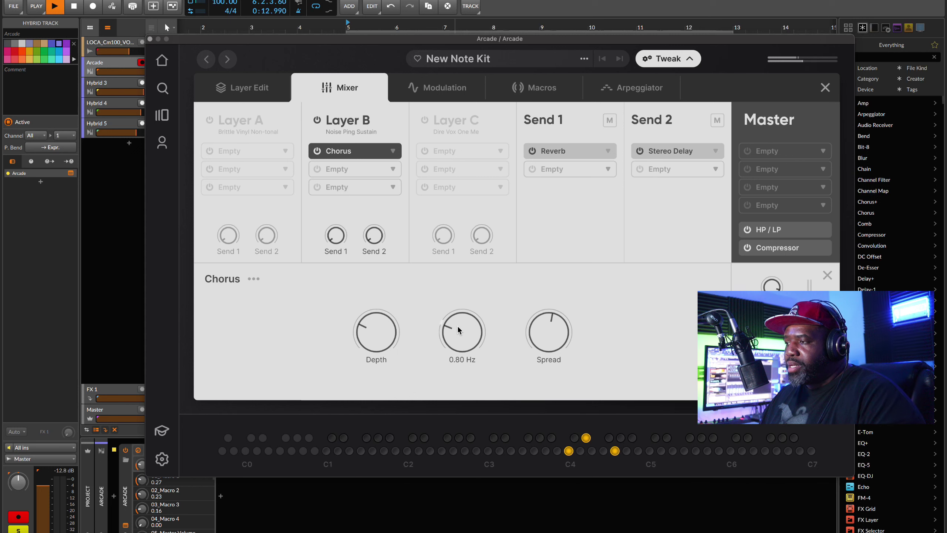
key("space")
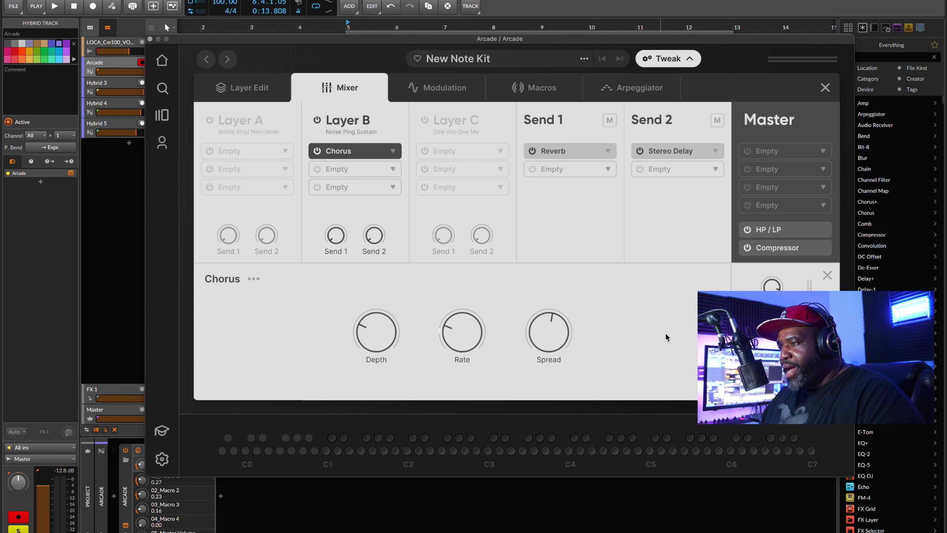
- Edit the Mod 1 Lfo assignment on the Chorus Rate, setting its amount to 28.6%, and audition the loop
right_click(467, 332)
mouse_move(547, 287)
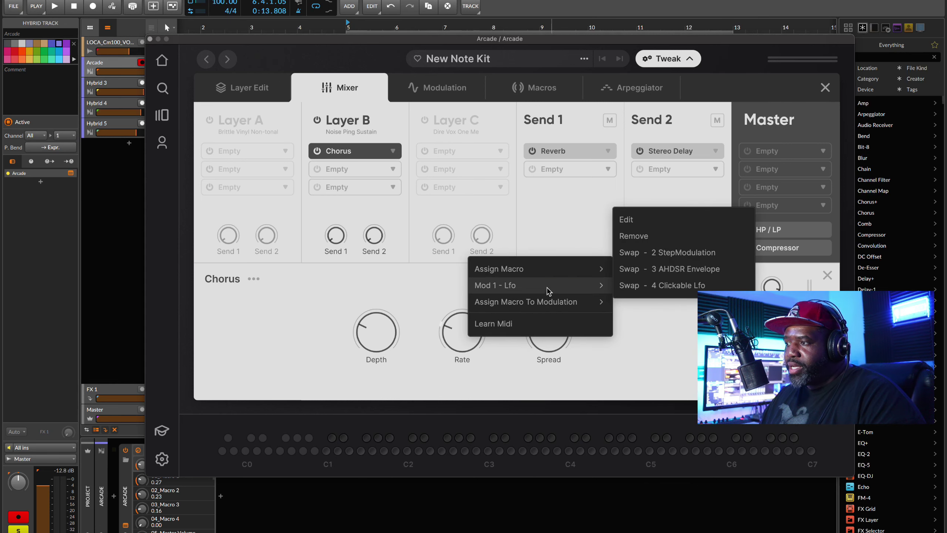
left_click(636, 220)
left_click_drag(464, 325, 468, 310)
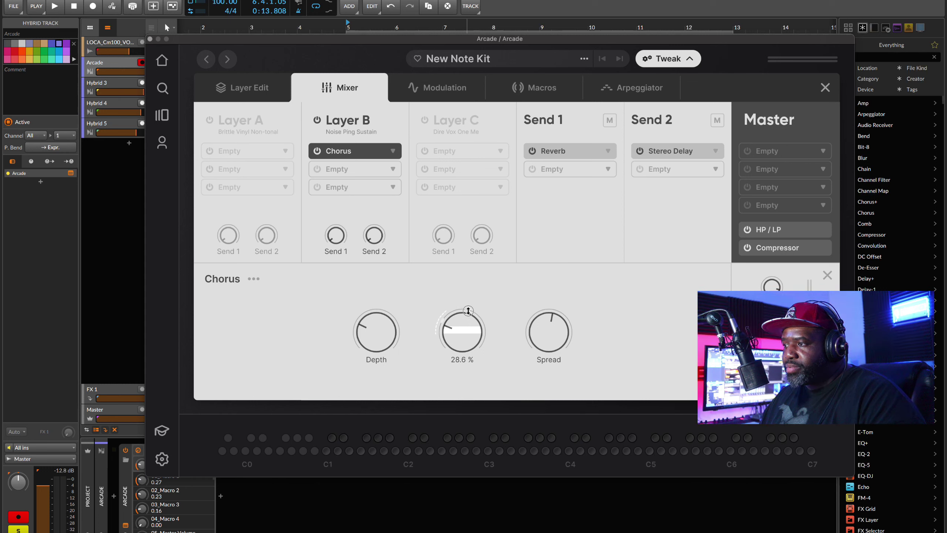
key("space")
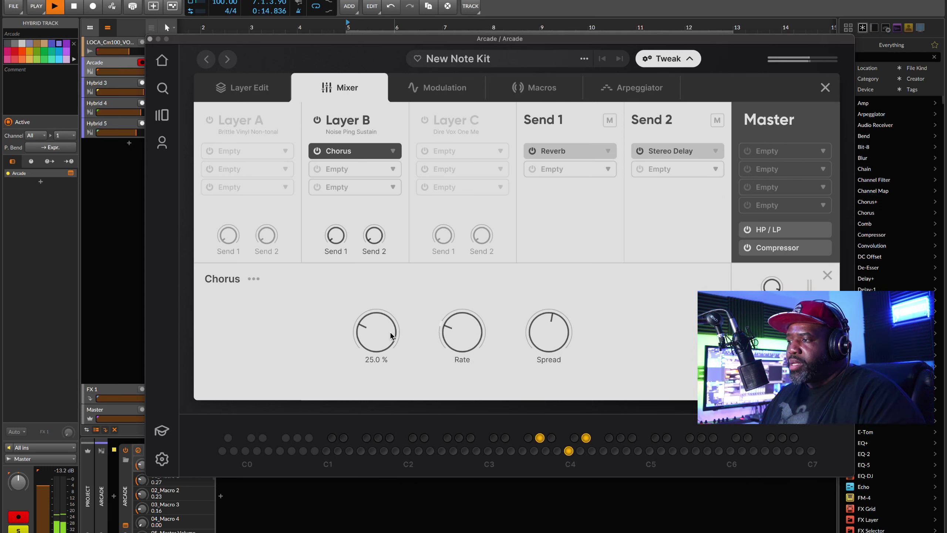
key("space")
- Raise the Chorus Depth to 38.9% and nudge the Spread slightly higher while the loop plays
left_click_drag(387, 334, 388, 317)
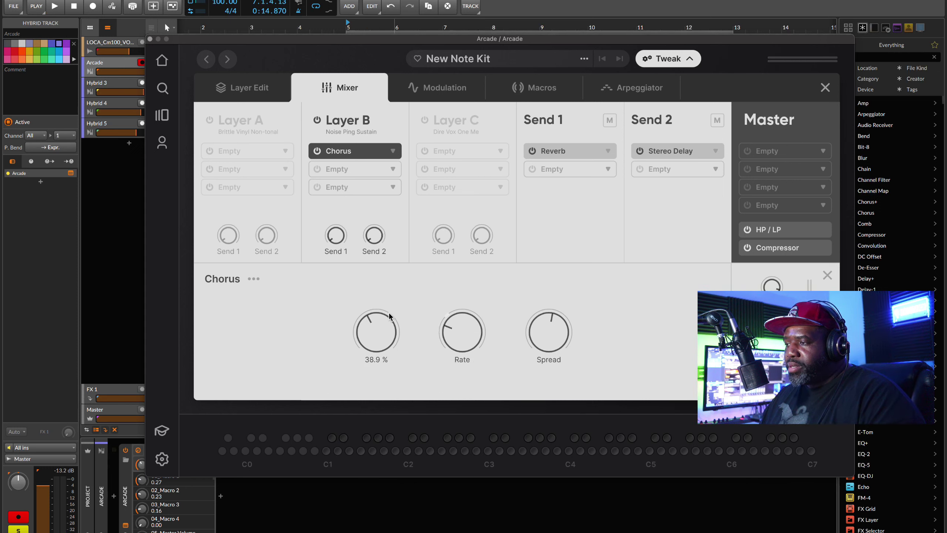
key("space")
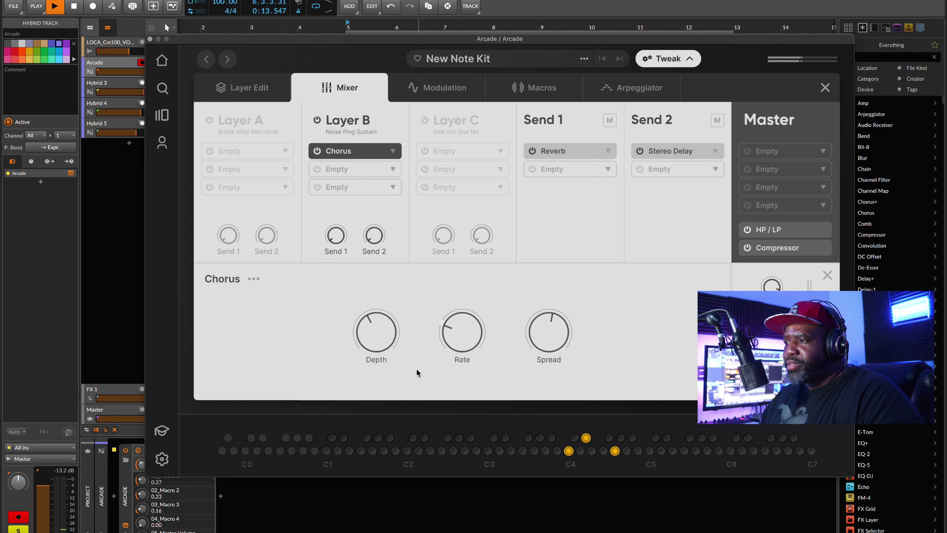
left_click_drag(560, 344, 559, 342)
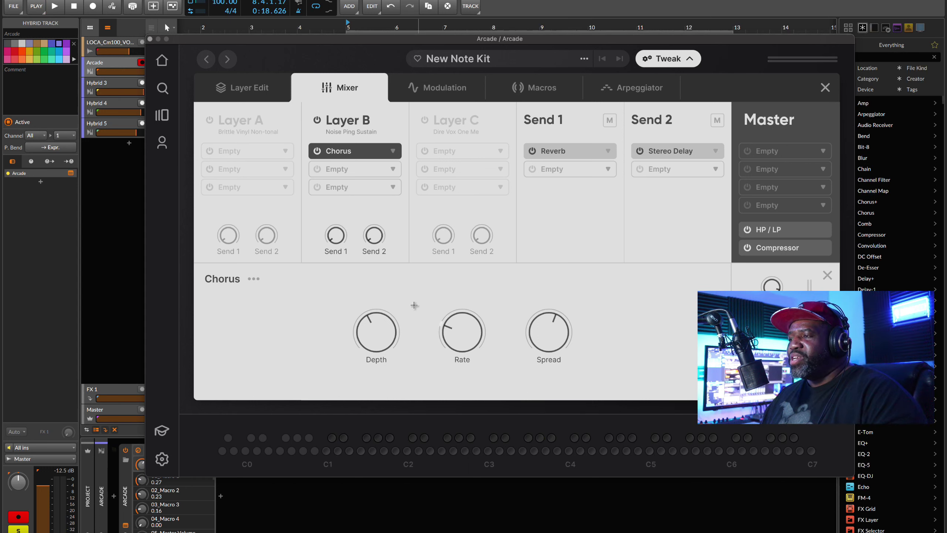
- Insert a Phaser in Layer B's second effect slot and, with the loop playing, set its Stages to 13 and Feedback to about 39%
left_click(390, 170)
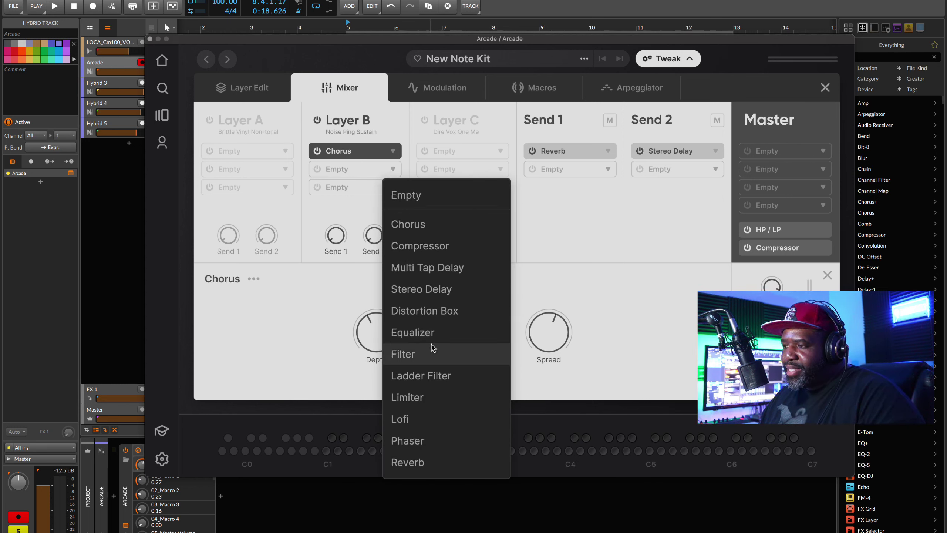
left_click(432, 446)
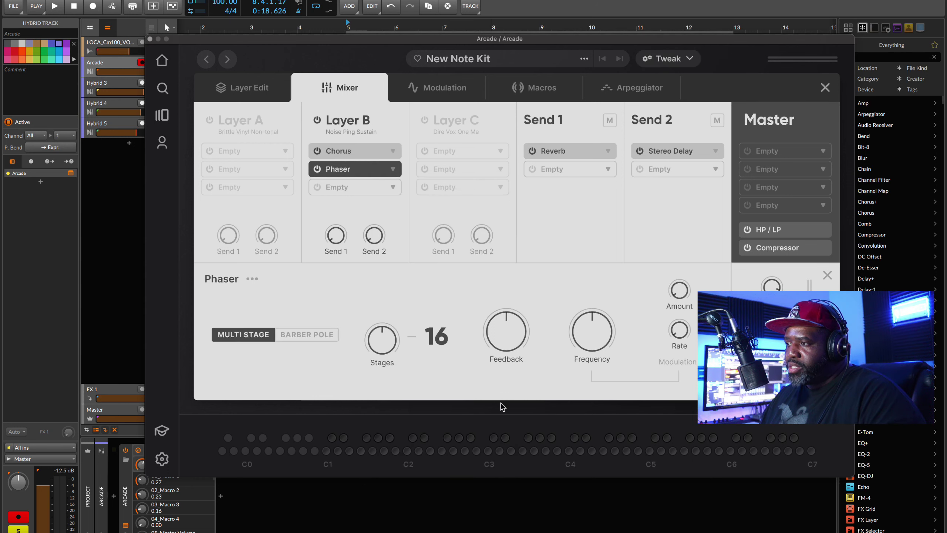
key("space")
left_click_drag(384, 349, 386, 355)
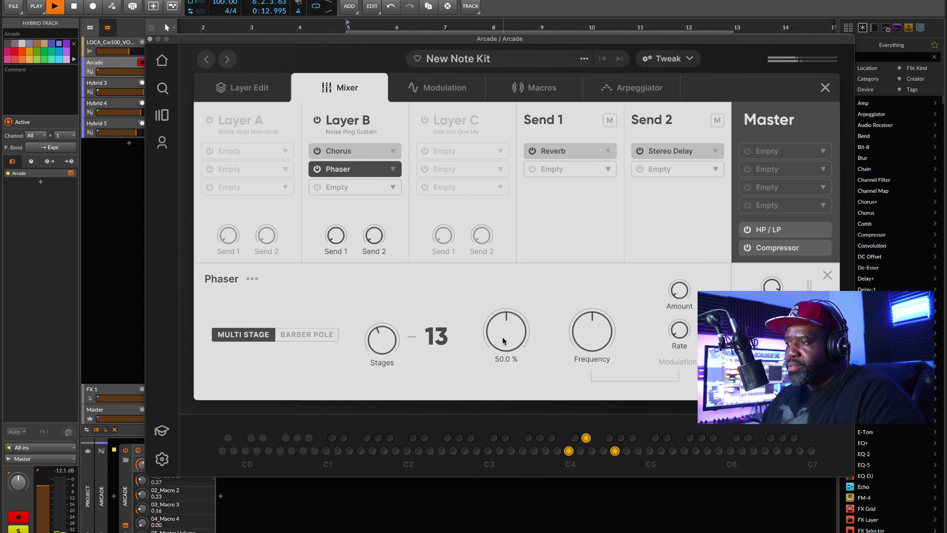
left_click_drag(502, 338, 501, 351)
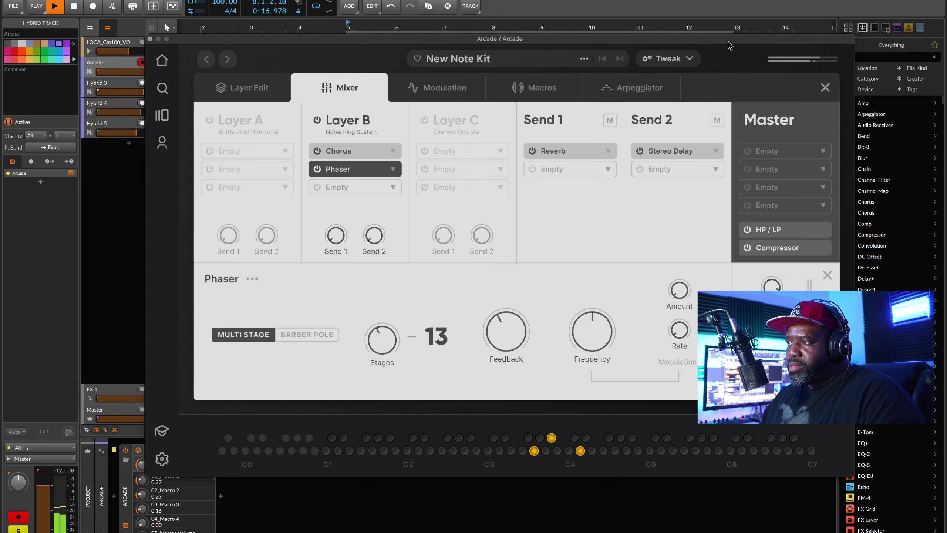
- Close the plug-in window and delete the Arcade #2 clip from the Arcade track
left_click_drag(397, 58, 313, 59)
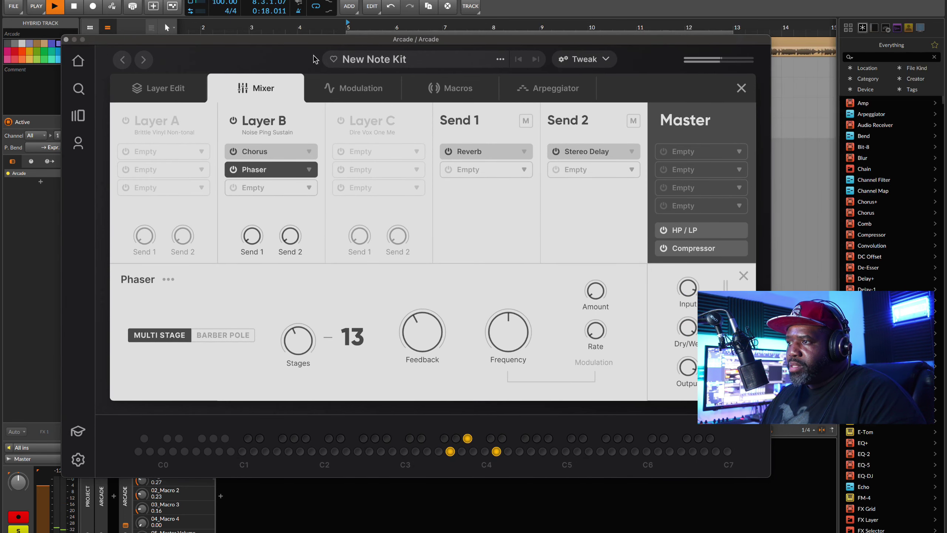
left_click(66, 40)
left_click(619, 64)
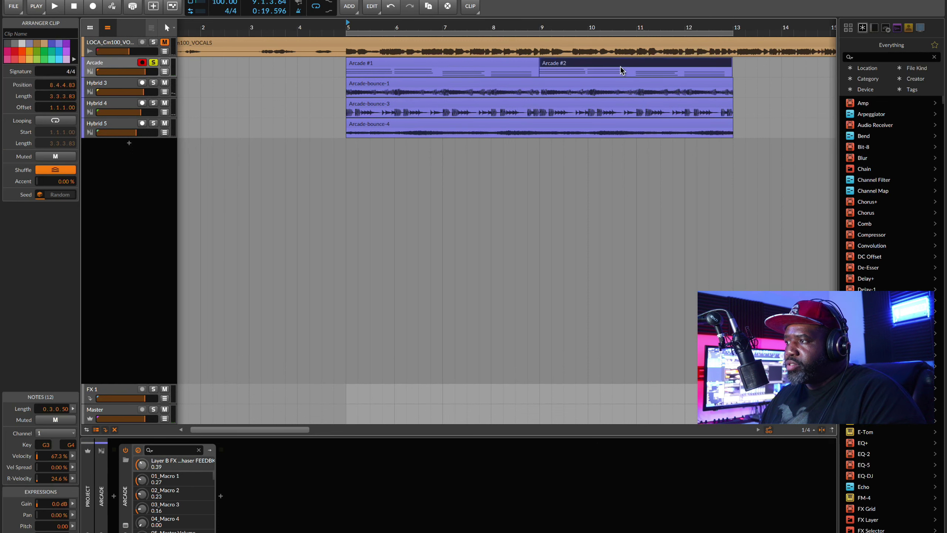
key("Delete")
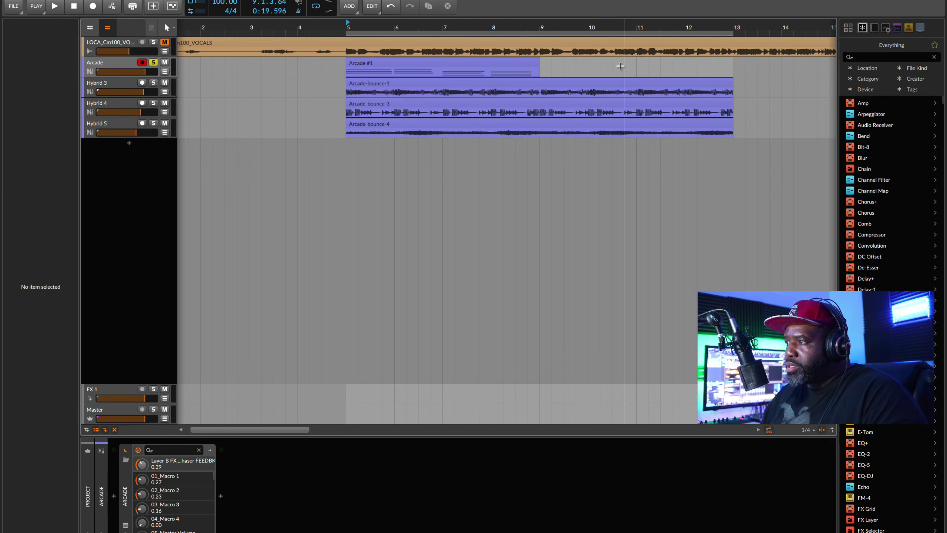
- Lengthen the second chord's notes in the Arcade #1 clip to 0.3.2.00, duplicate the clip right after itself, and start playback
double_click(482, 62)
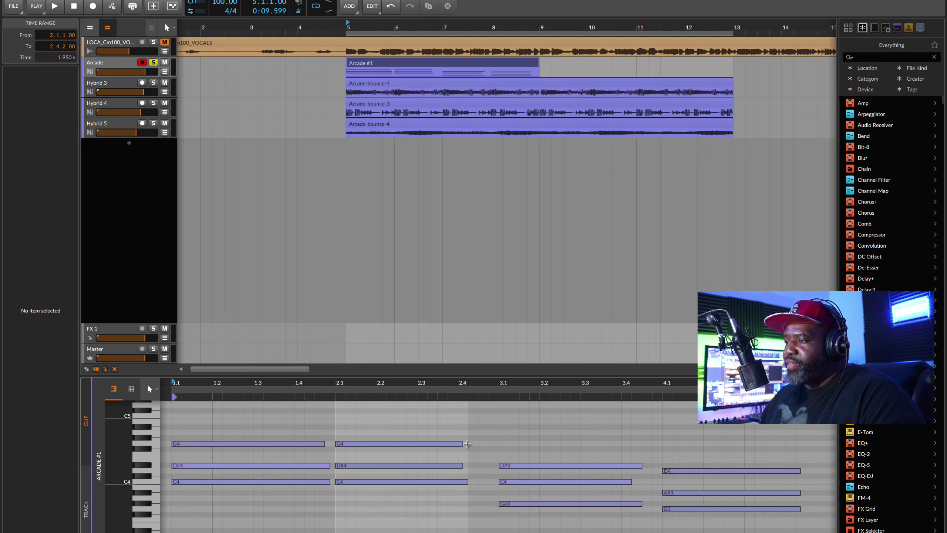
left_click_drag(464, 443, 478, 484)
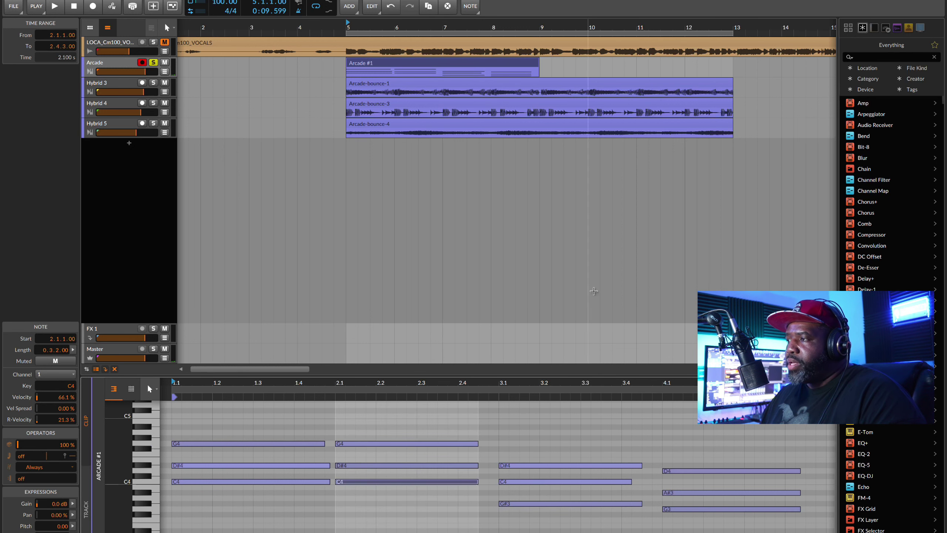
left_click(437, 64)
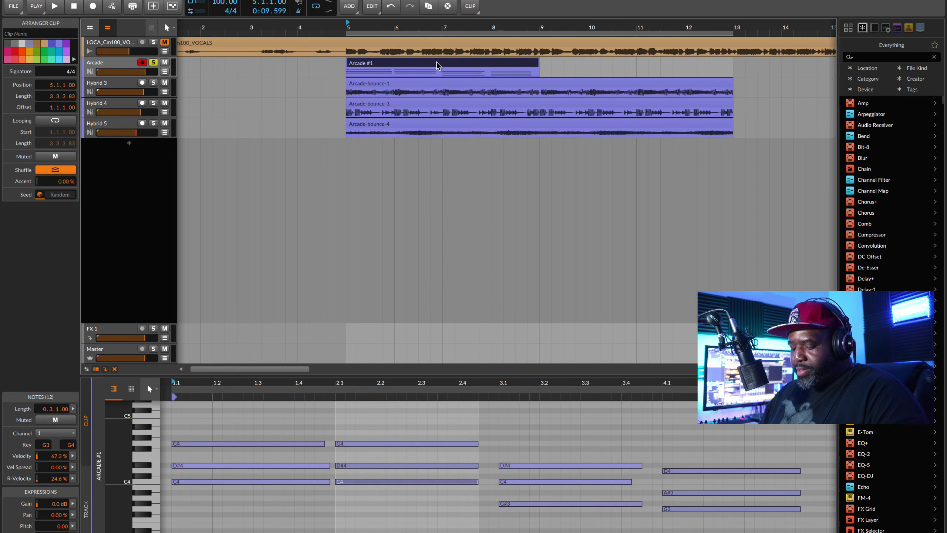
key("ctrl+d")
key("space")
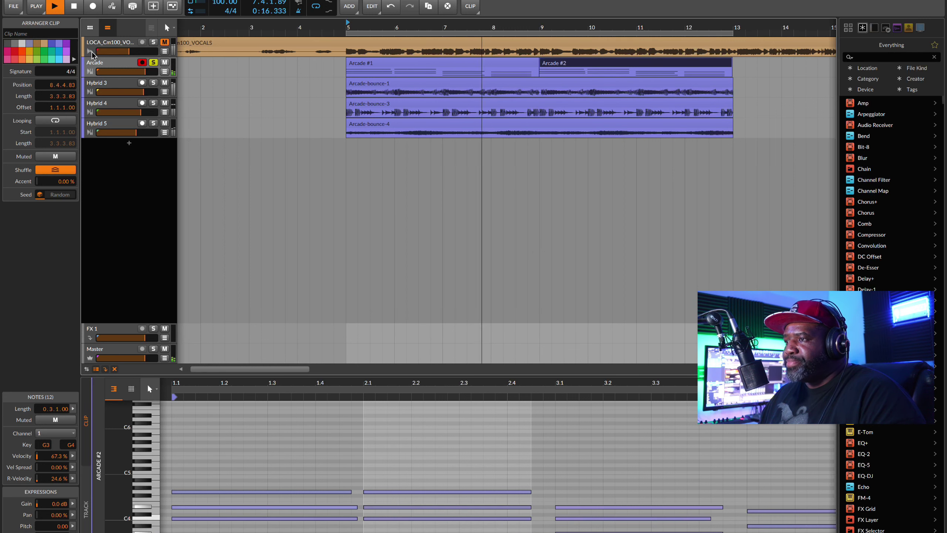
- Show the Arcade track's device and reopen its plug-in window while the loop plays
key("d")
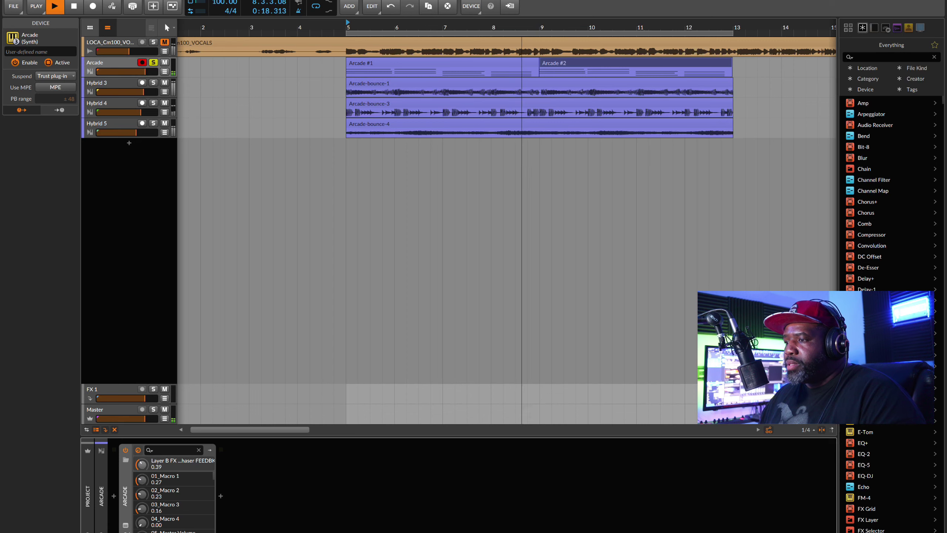
left_click(126, 525)
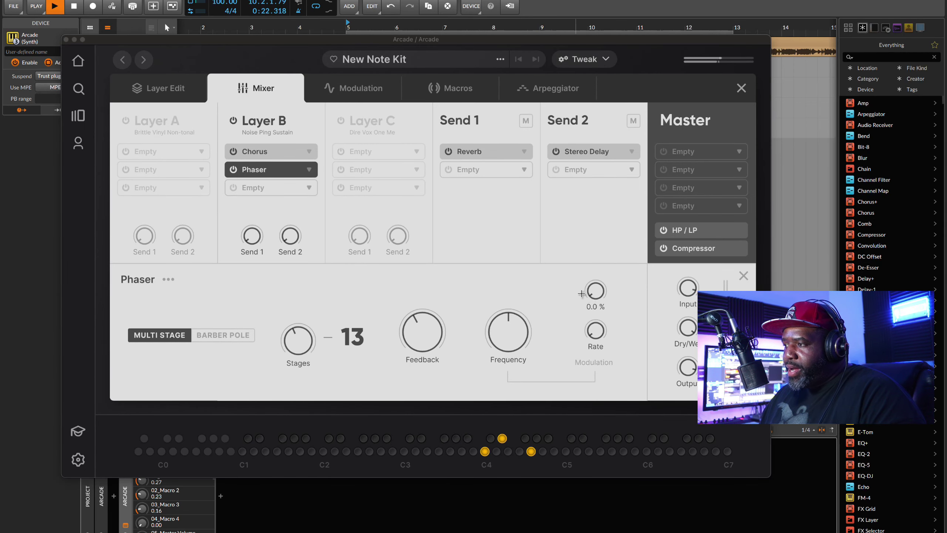
- Raise the Phaser's modulation Amount and assign modulation 1 (Lfo) to it while the loop plays
mouse_move(527, 327)
left_mouse_down()
mouse_move(518, 281)
mouse_move(520, 315)
left_mouse_up()
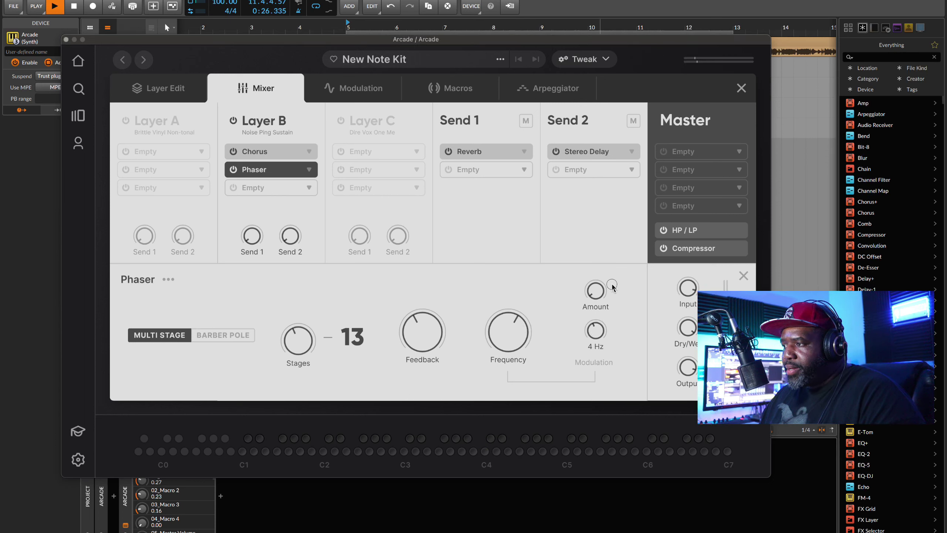
left_click_drag(609, 283, 595, 253)
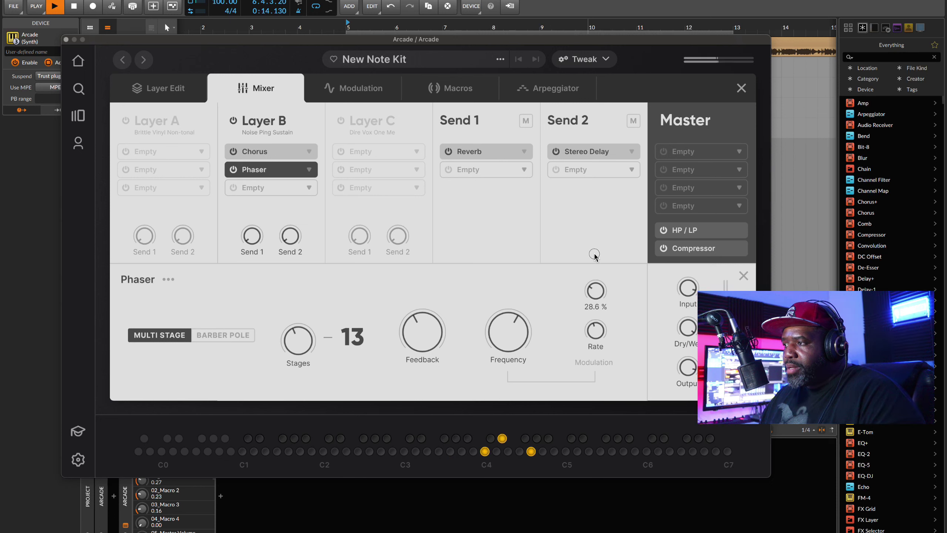
right_click(594, 294)
mouse_move(568, 263)
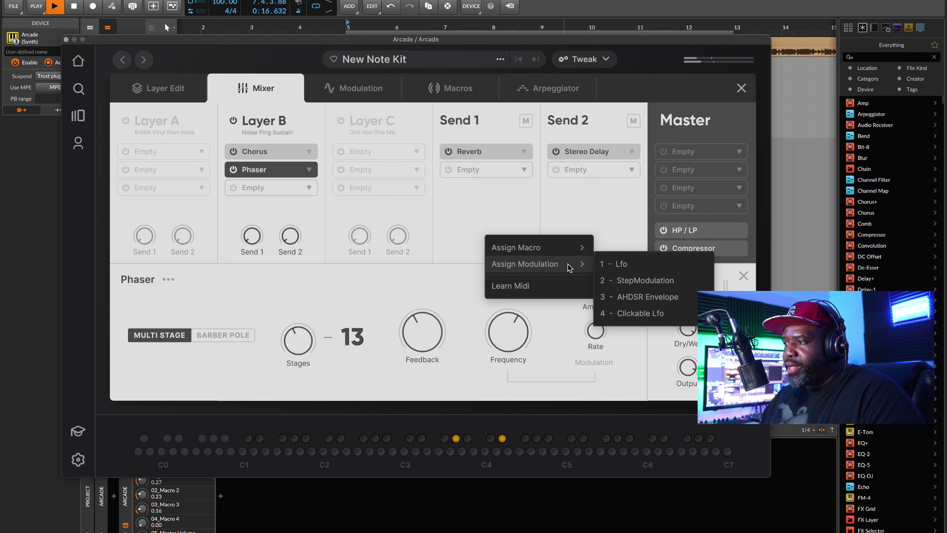
left_click(621, 265)
left_click_drag(600, 294, 603, 375)
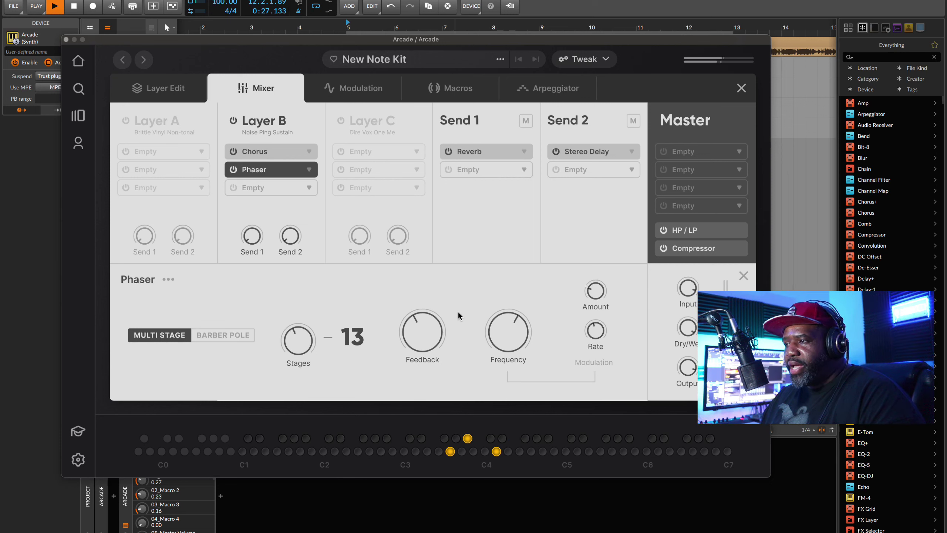
- Raise Layer B's Send 1 to about halfway, lower the Send 1 Reverb's Size and Decay, and nudge its Reflection slightly toward Late
left_click(494, 150)
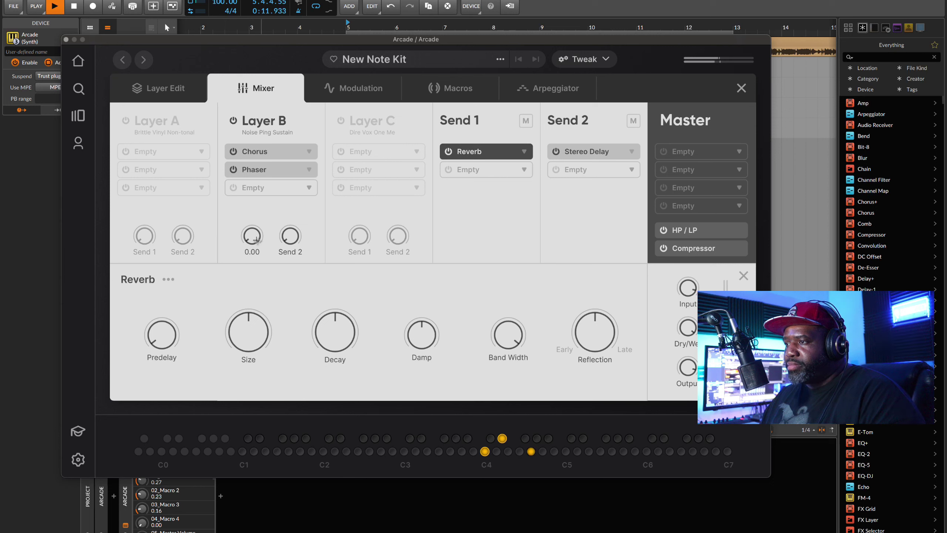
left_click_drag(252, 240, 252, 228)
mouse_move(253, 194)
left_mouse_down()
mouse_move(255, 168)
mouse_move(254, 179)
left_mouse_up()
mouse_move(257, 352)
left_mouse_down()
mouse_move(254, 346)
mouse_move(253, 362)
left_mouse_up()
left_click_drag(600, 340, 601, 339)
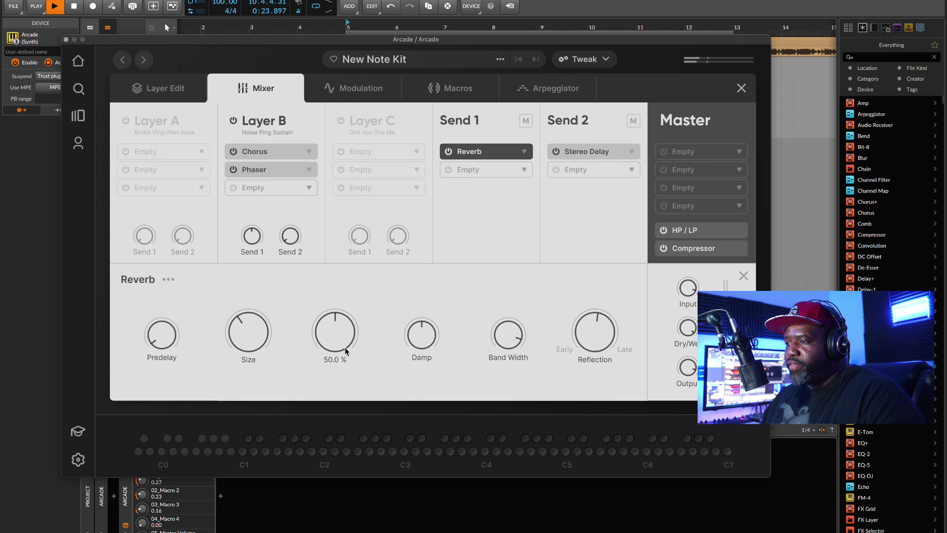
left_click_drag(332, 350, 330, 356)
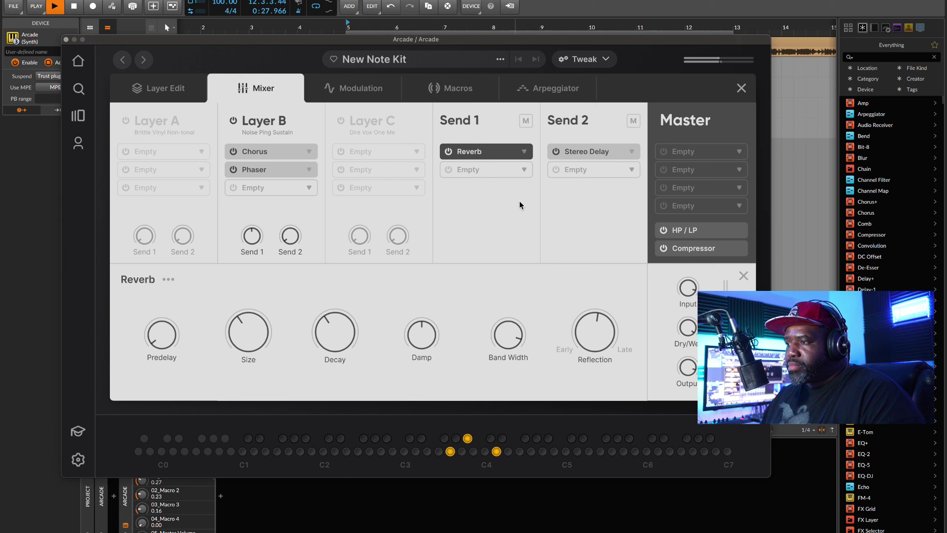
- Insert a low-pass Filter in Send 1's second effect slot, lower its Freq, and start playback
left_click(523, 172)
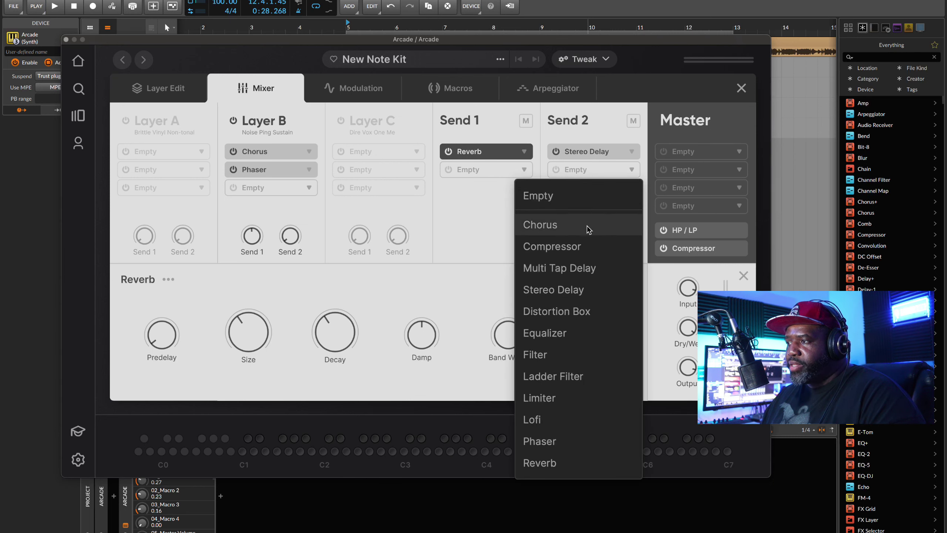
left_click(577, 360)
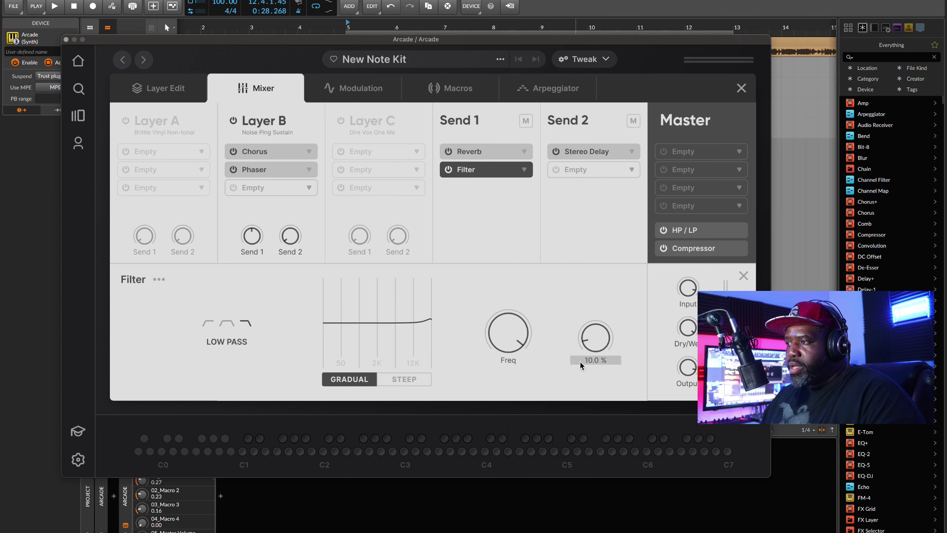
left_click_drag(507, 357, 508, 396)
key("space")
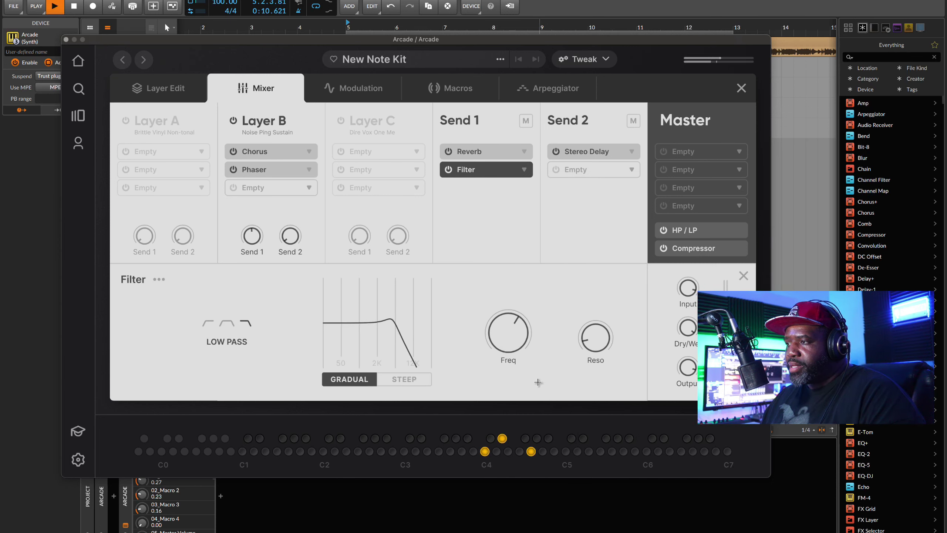
- Try different Send 1 levels on Layer B against the loop, set the level to 1.00, and stop playback
left_click_drag(252, 235, 253, 197)
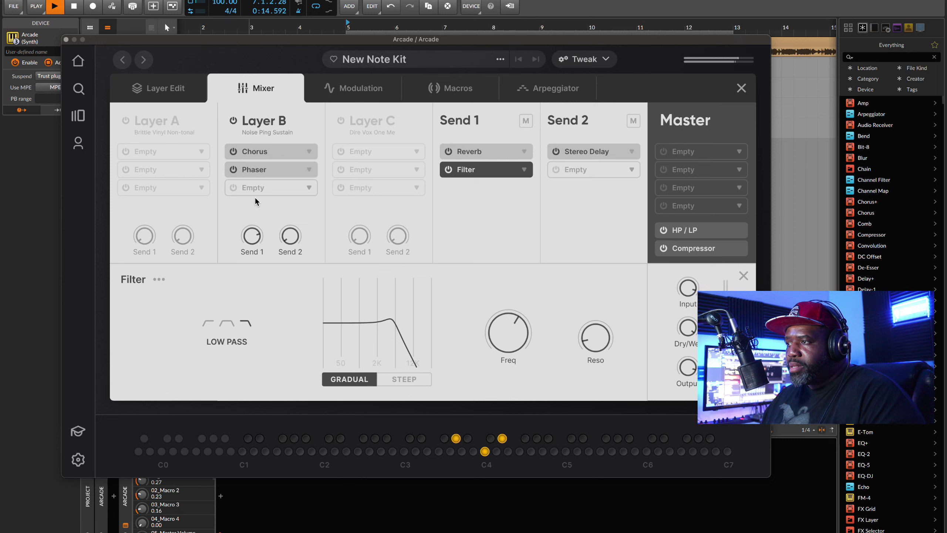
left_click_drag(256, 235, 254, 242)
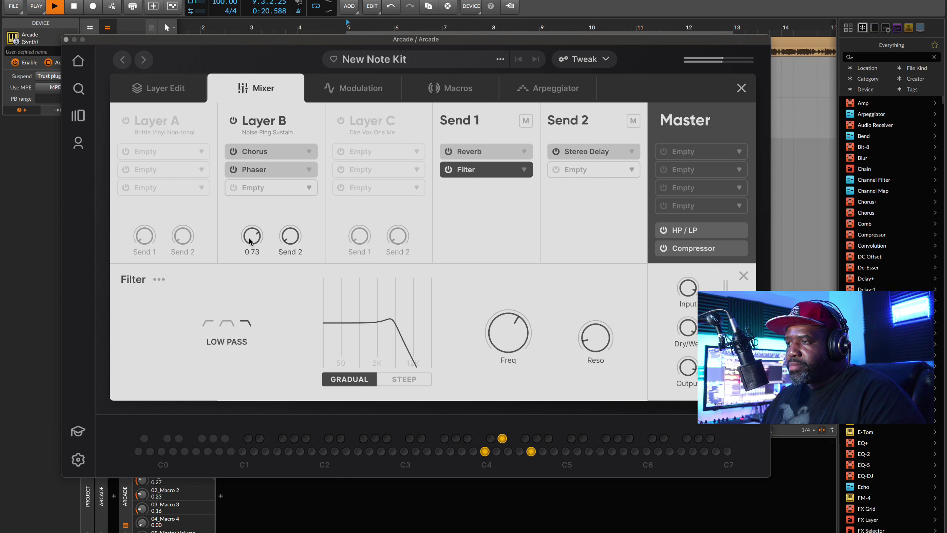
key("space")
left_click_drag(254, 237, 254, 251)
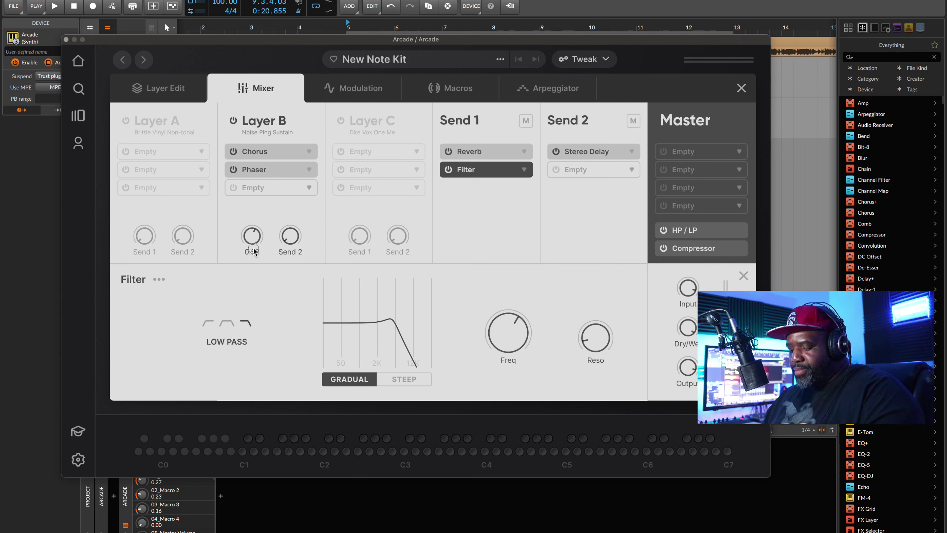
key("space")
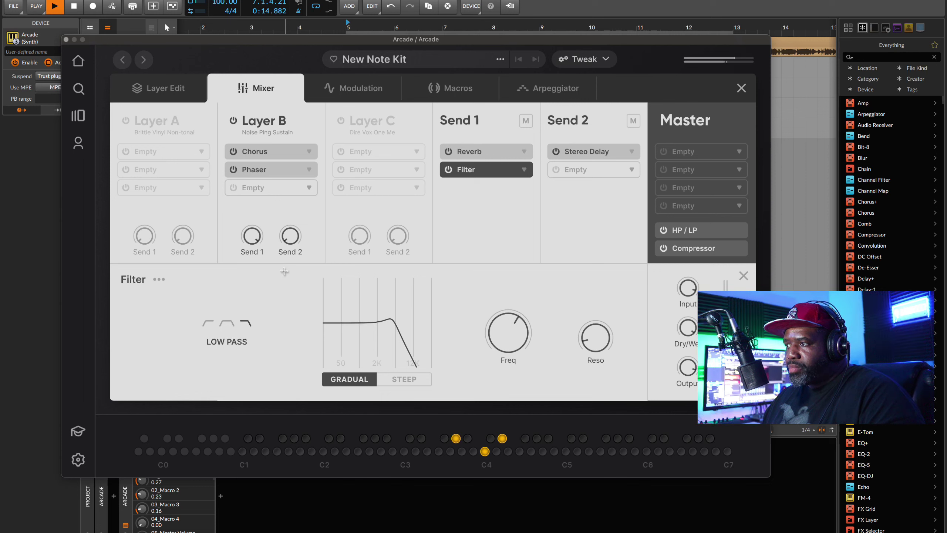
key("space")
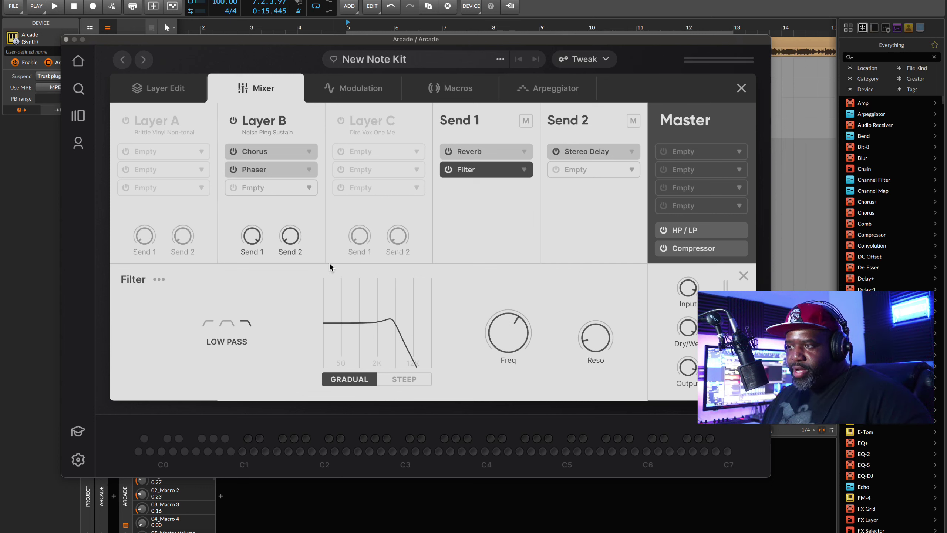
- Assign Layer B's Send 1 to Macro 1 and name the macro Reverb
right_click(252, 237)
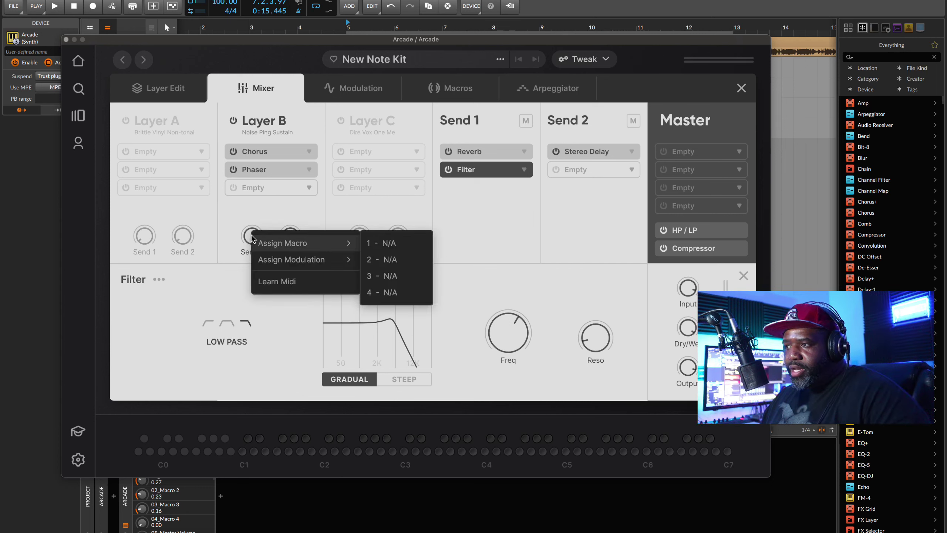
left_click(390, 243)
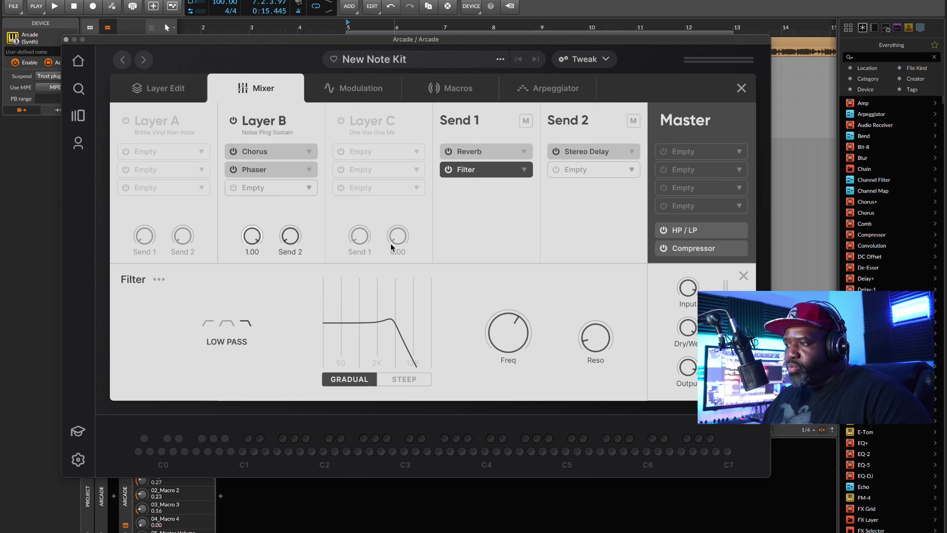
left_click(449, 88)
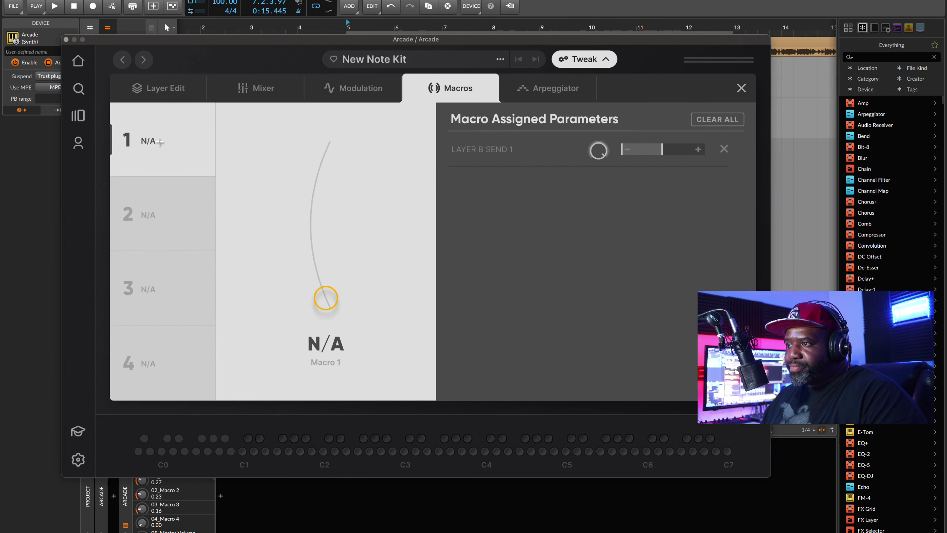
left_click(328, 346)
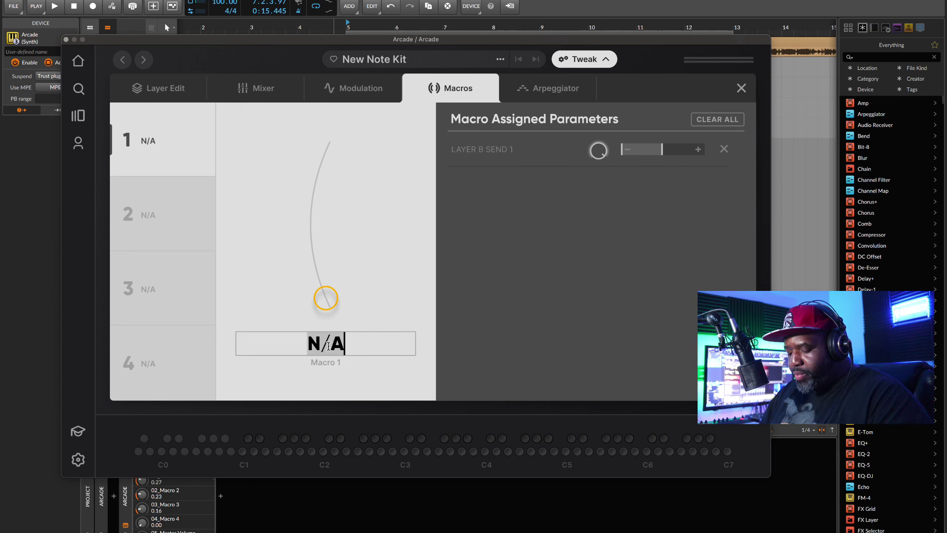
type("Reverb")
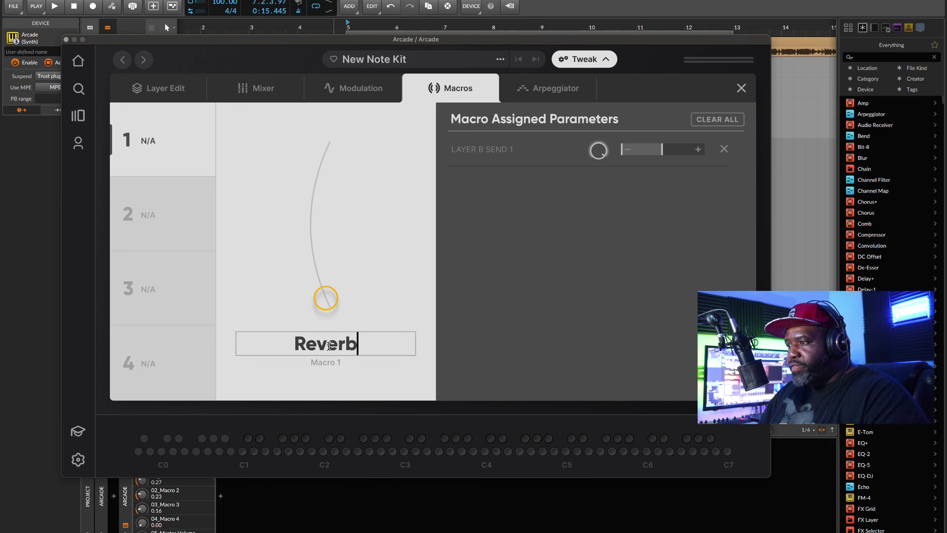
key("Return")
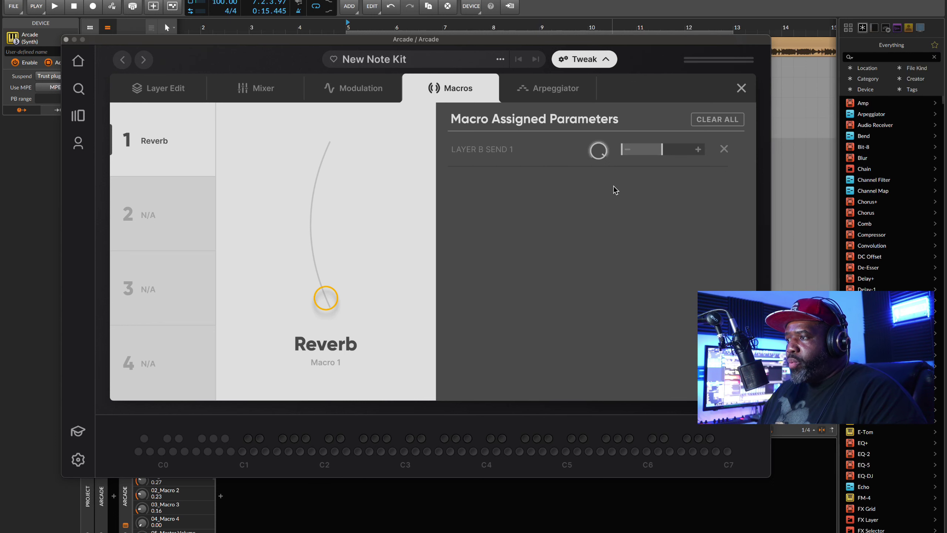
- Check Layer B's Send 1 in the mixer, and sweep the Reverb macro to its maximum and back to minimum
left_click(263, 89)
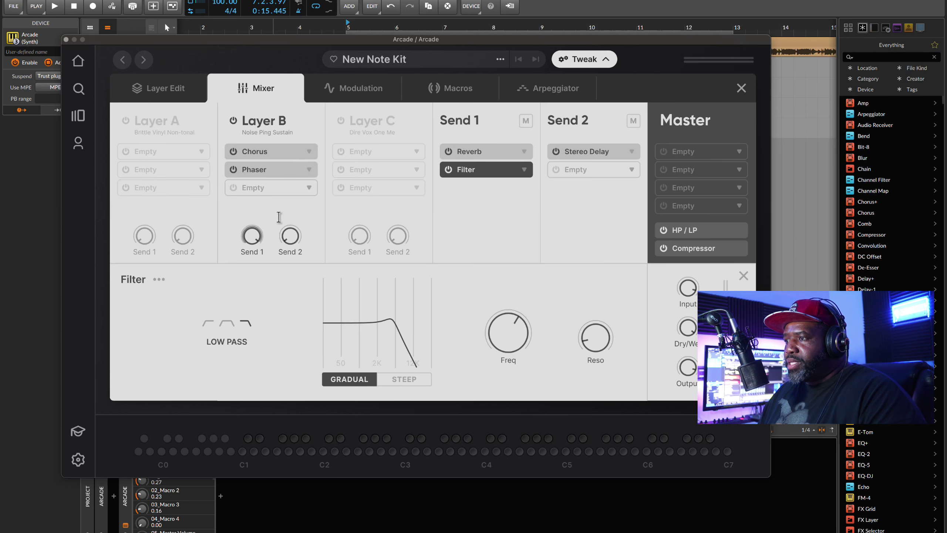
mouse_move(253, 239)
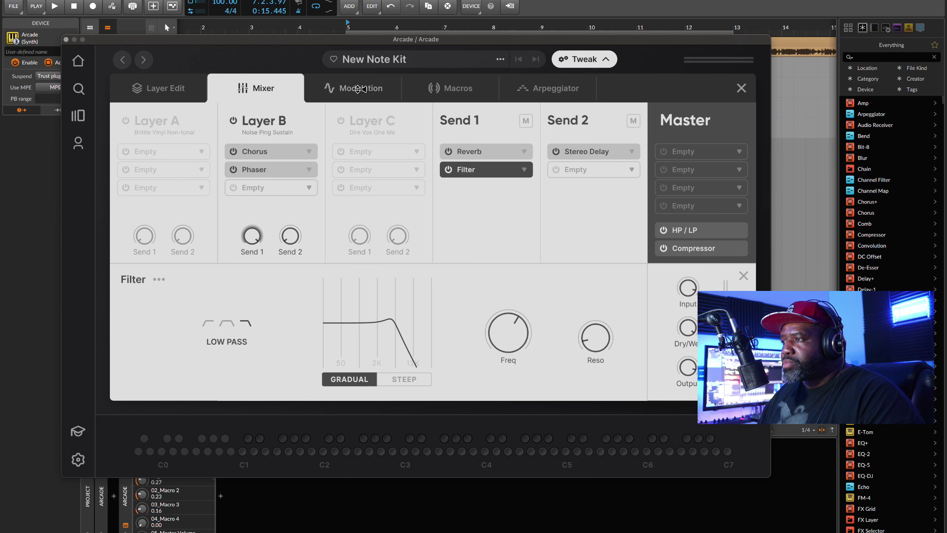
left_click(431, 91)
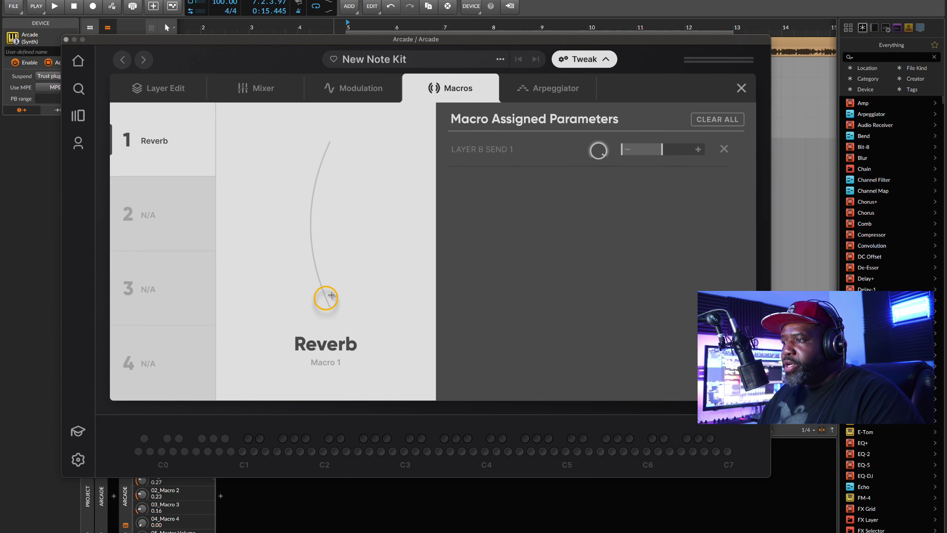
left_click_drag(331, 295, 338, 165)
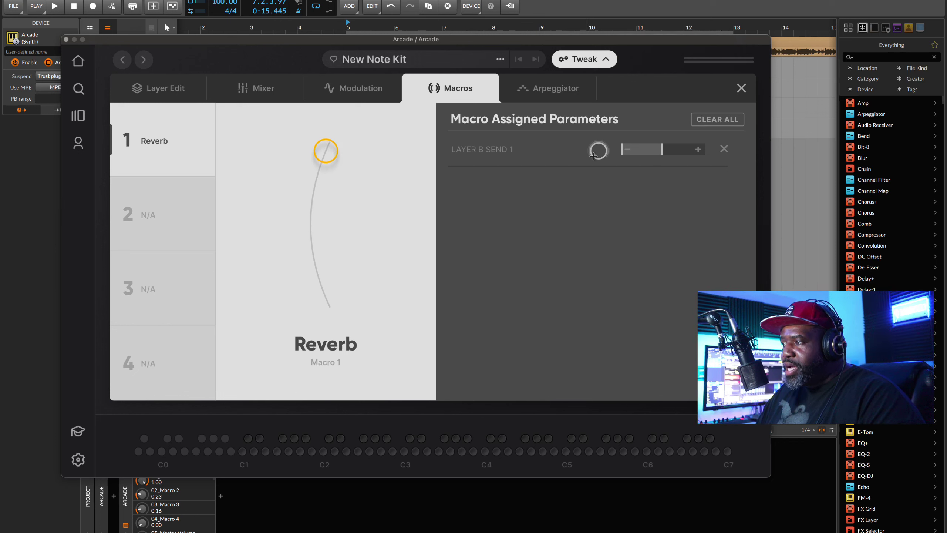
left_click_drag(326, 151, 311, 320)
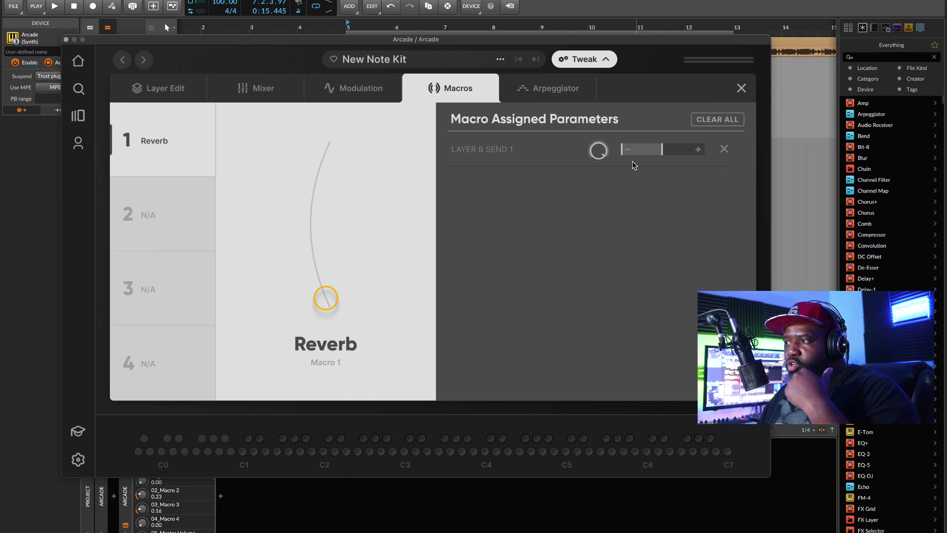
- Set the Reverb macro's range for Layer B Send 1 to full positive and turn that parameter's base value down to minimum
left_click_drag(623, 151, 704, 151)
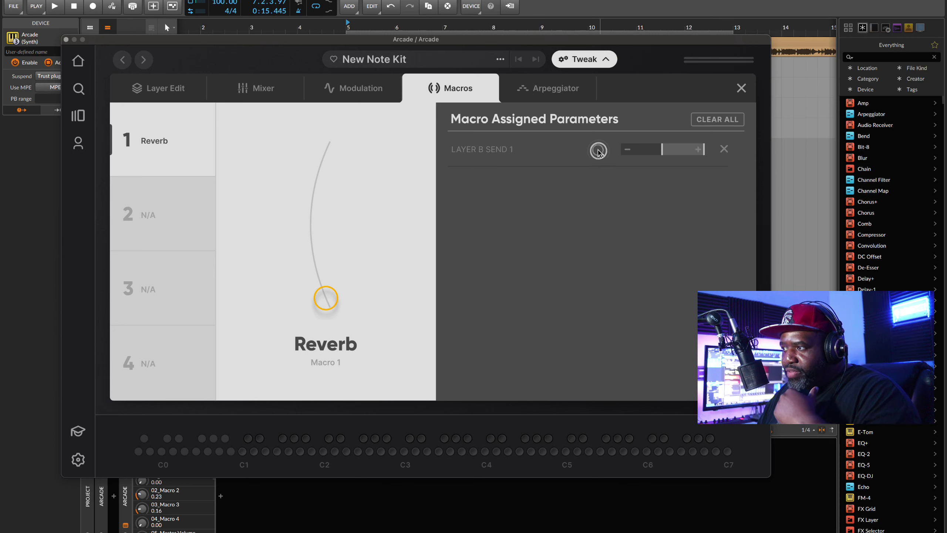
left_click_drag(598, 151, 604, 428)
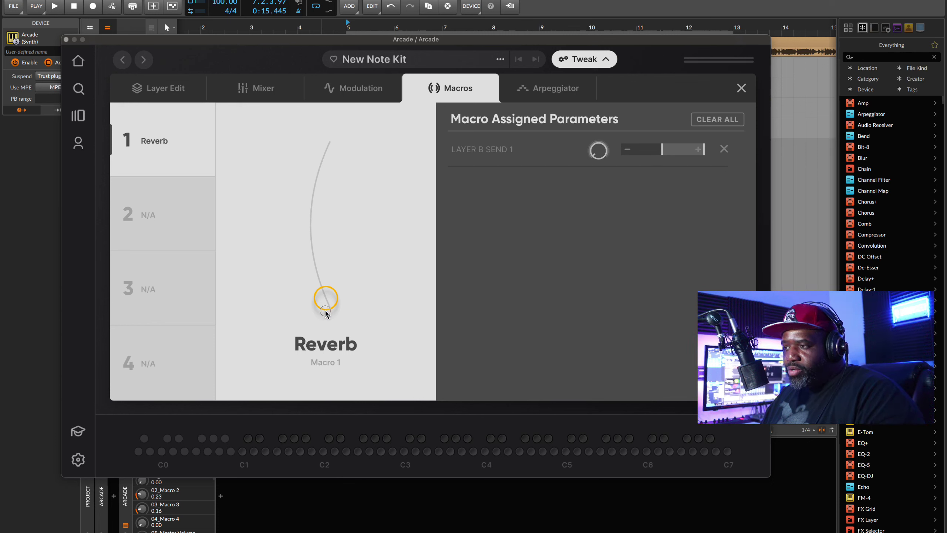
mouse_move(326, 305)
left_mouse_down()
mouse_move(327, 160)
mouse_move(325, 311)
left_mouse_up()
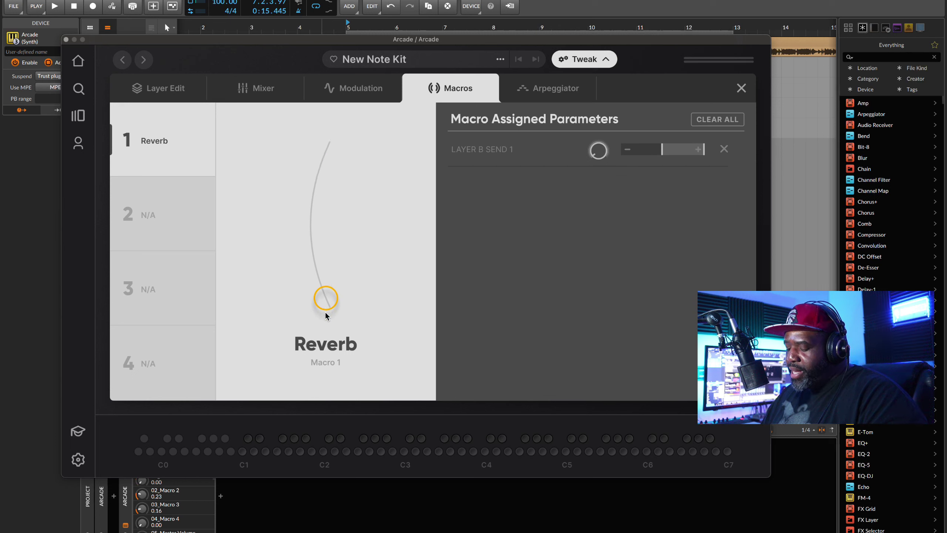
- Play the loop while raising the Reverb macro from minimum to maximum, and stop playback
key("space")
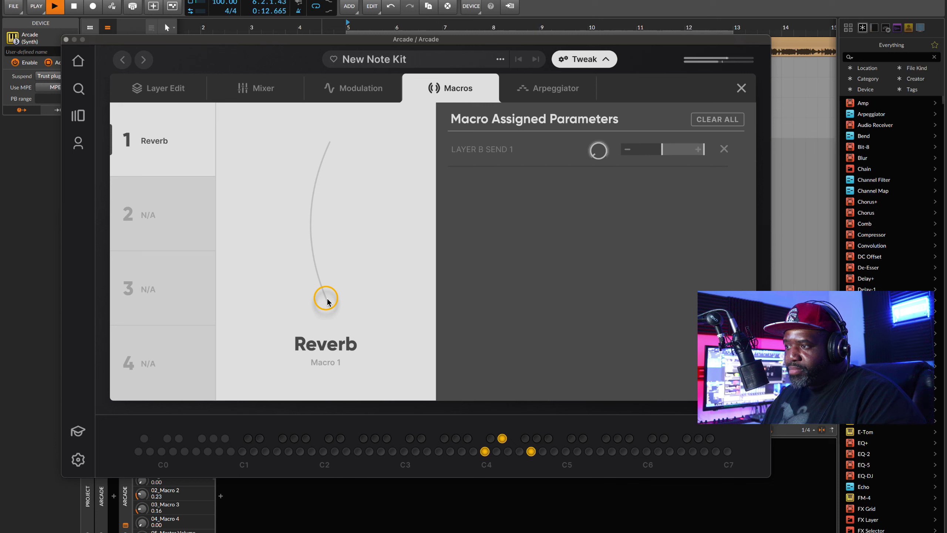
left_click_drag(328, 301, 320, 123)
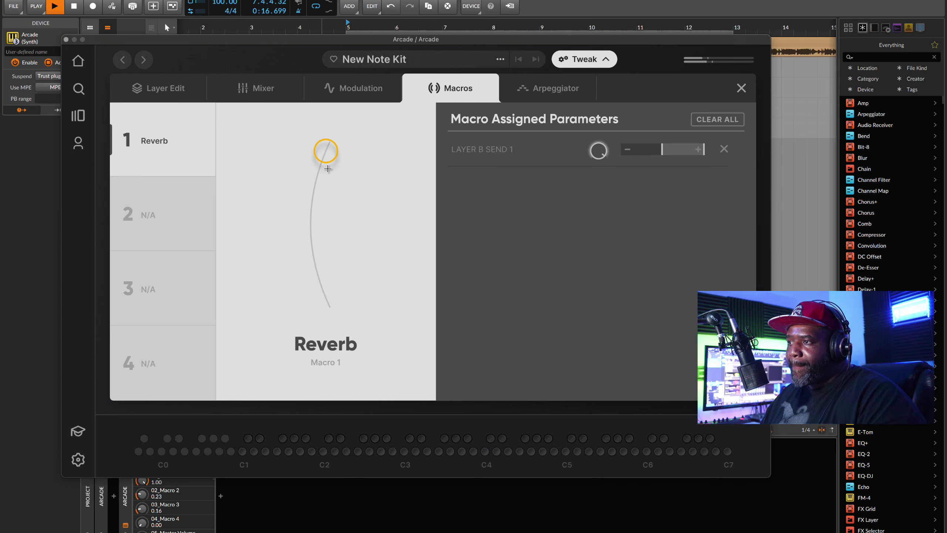
key("space")
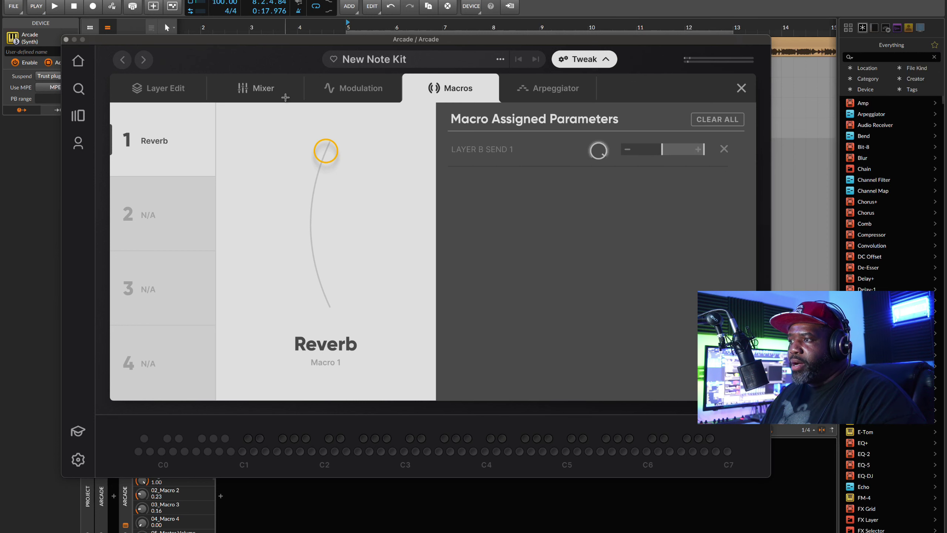
- Switch to the mixer, move the Arcade window up clear of the device parameters, and map Macro 1 to a hardware controller
left_click(277, 89)
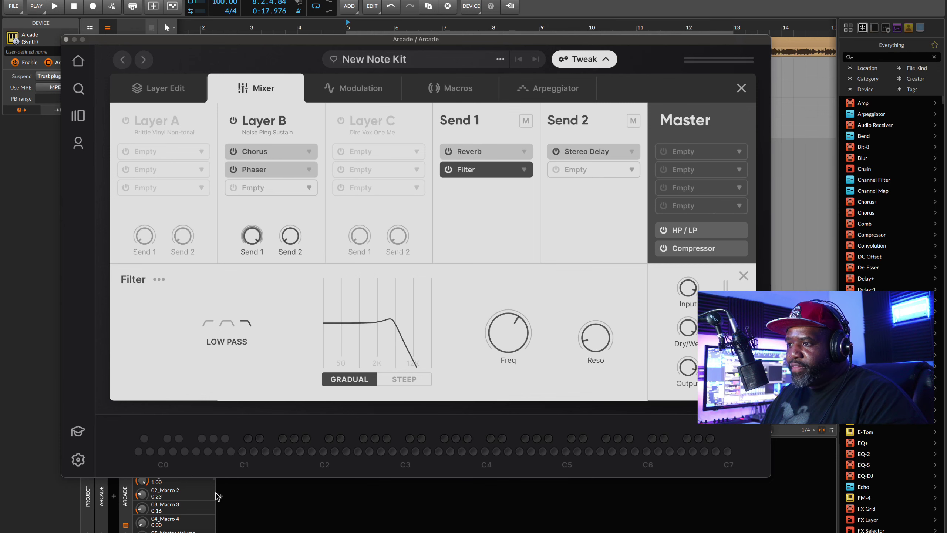
left_click_drag(495, 44, 530, 4)
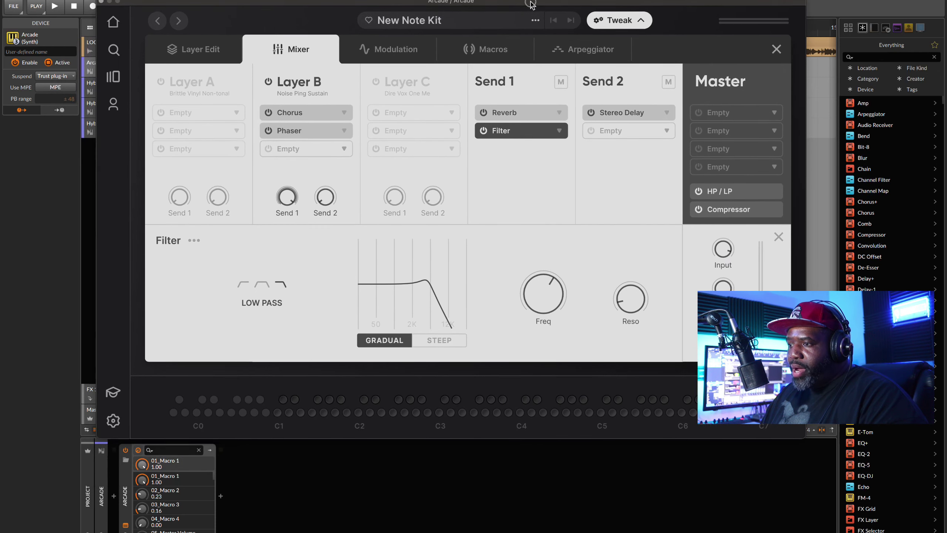
right_click(144, 468)
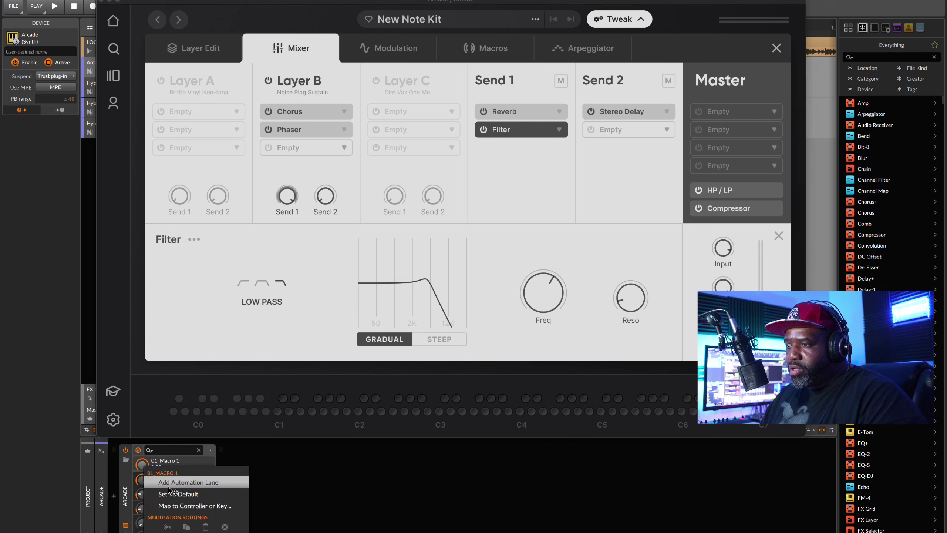
left_click(185, 504)
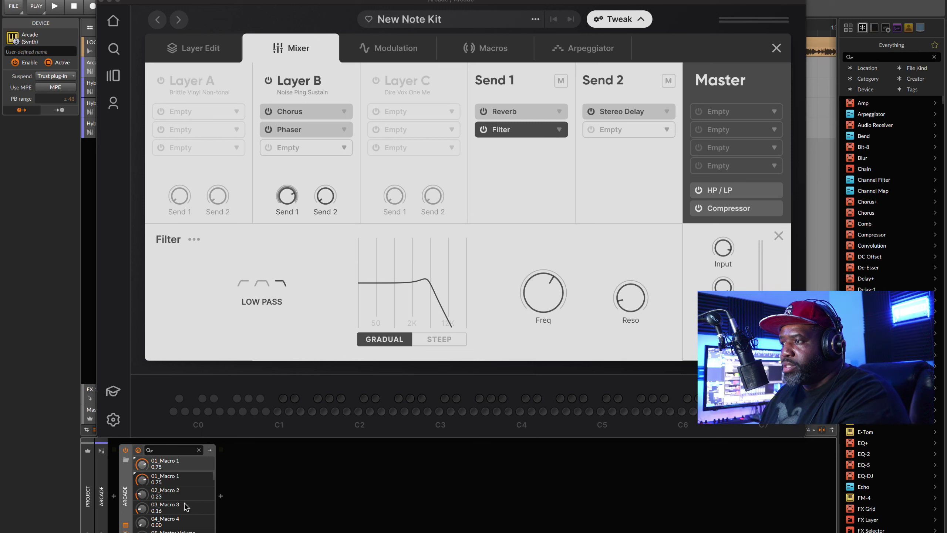
- Play the loop and adjust Send 1's Reverb to 100% size, 71% decay, predelay 0.31 and a later reflection
key("space")
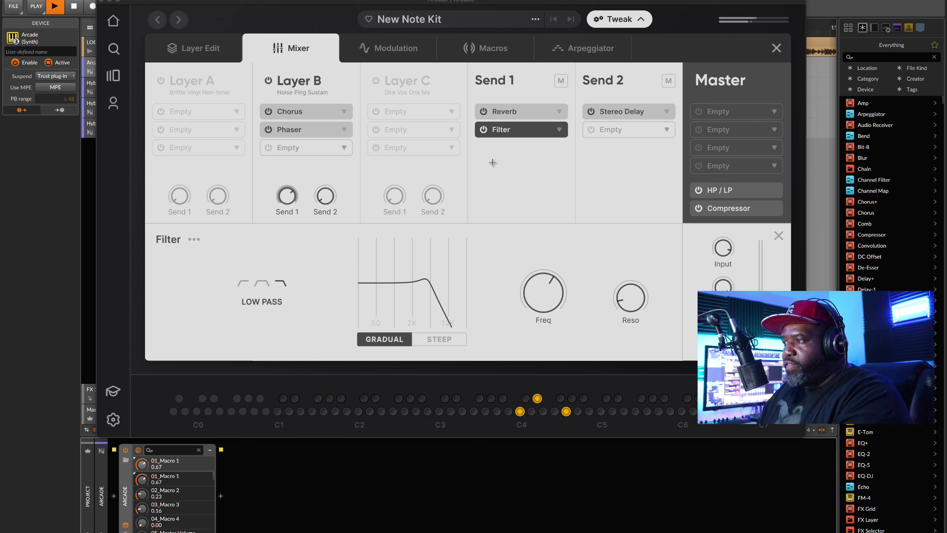
left_click(508, 127)
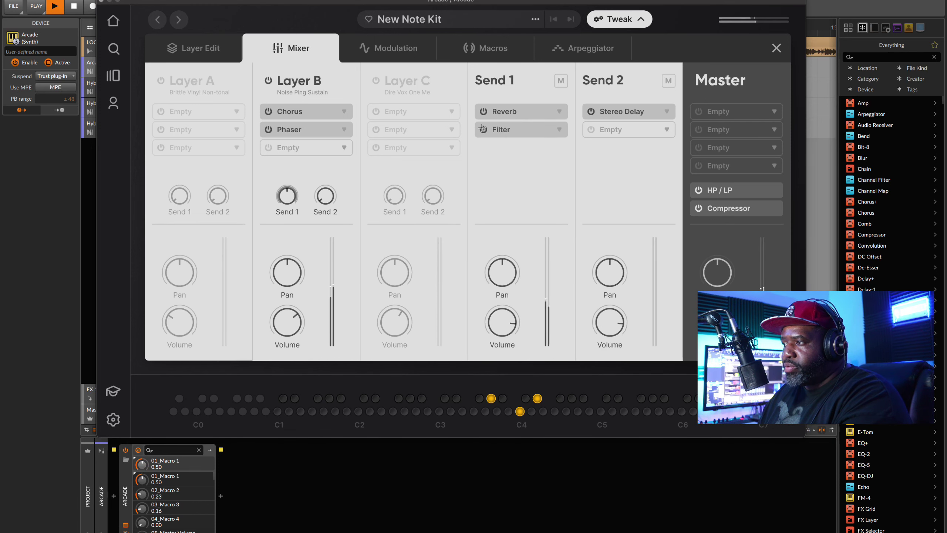
left_click(529, 114)
left_click_drag(277, 299, 294, 203)
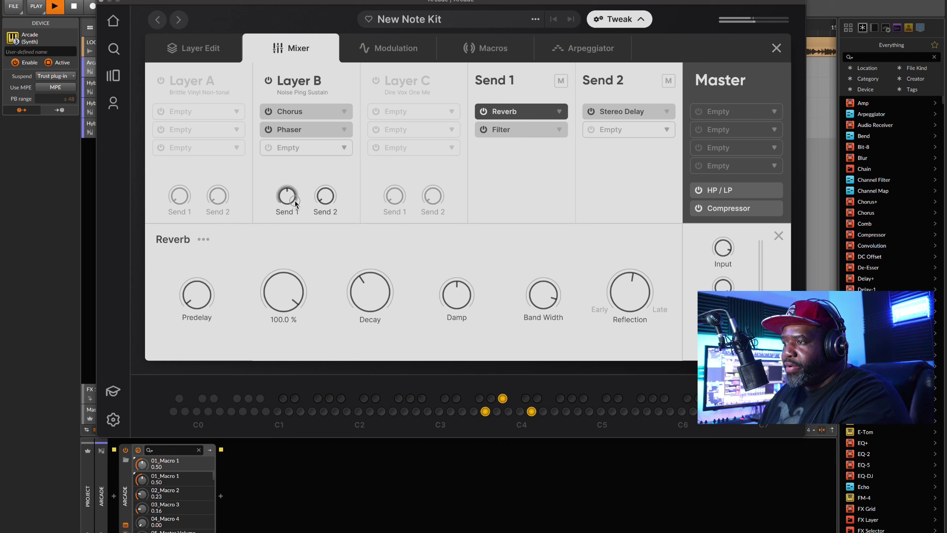
left_click_drag(627, 298, 627, 255)
left_click_drag(384, 300, 386, 264)
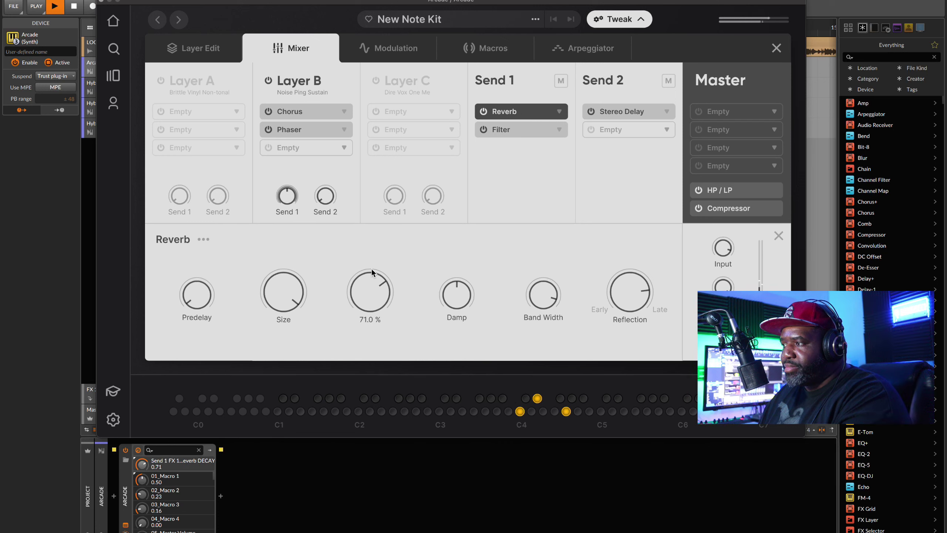
left_click_drag(219, 296, 207, 275)
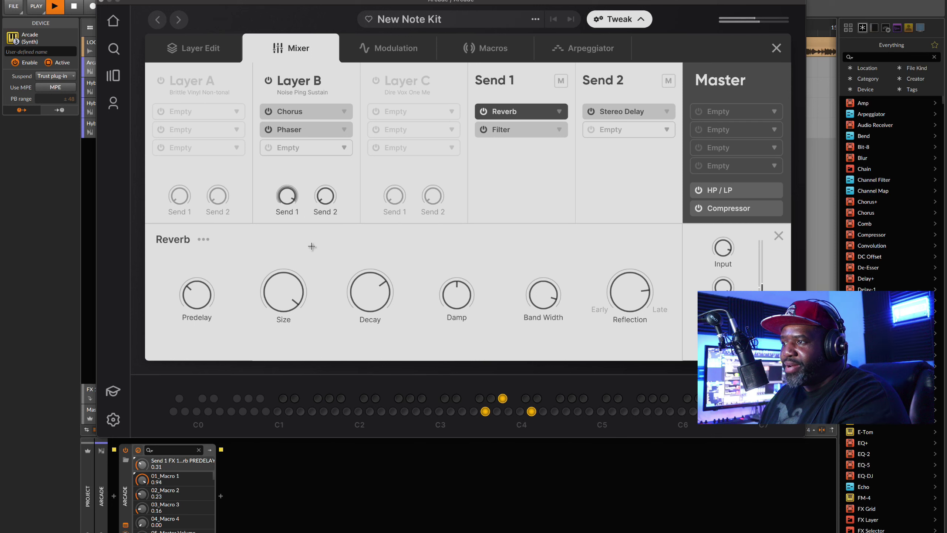
- Raise Layer B's Send 2 to 0.41 and set the high-pass of Send 2's Stereo Delay to 0.12
left_click(634, 111)
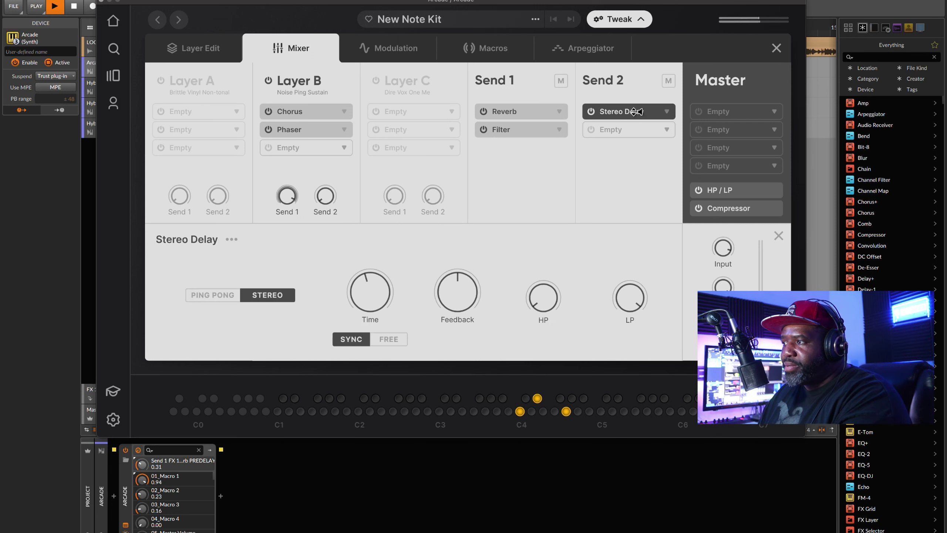
left_click_drag(325, 202, 334, 141)
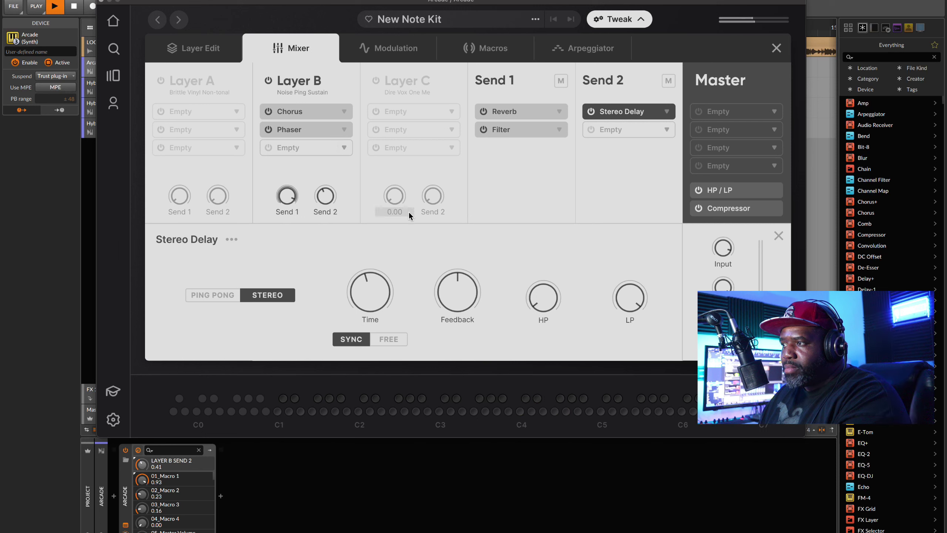
left_click(379, 280)
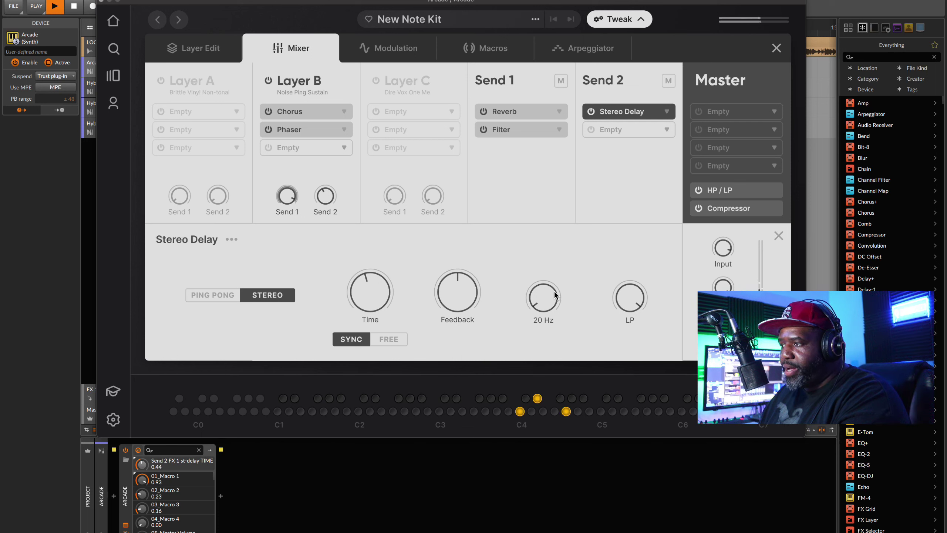
left_click_drag(554, 274, 554, 275)
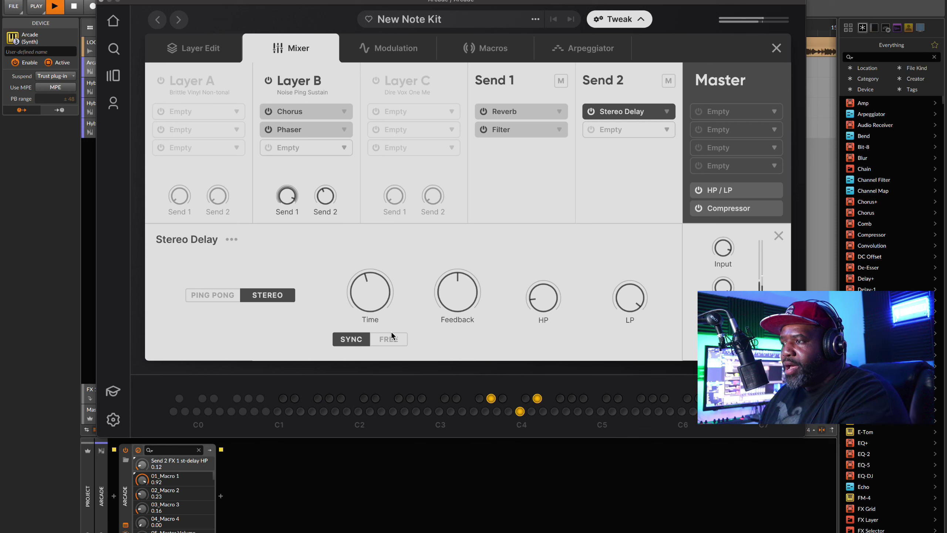
- Set the Stereo Delay to Ping Pong, try Free timing, and return to Sync with a delay time of 1/4
left_click(210, 296)
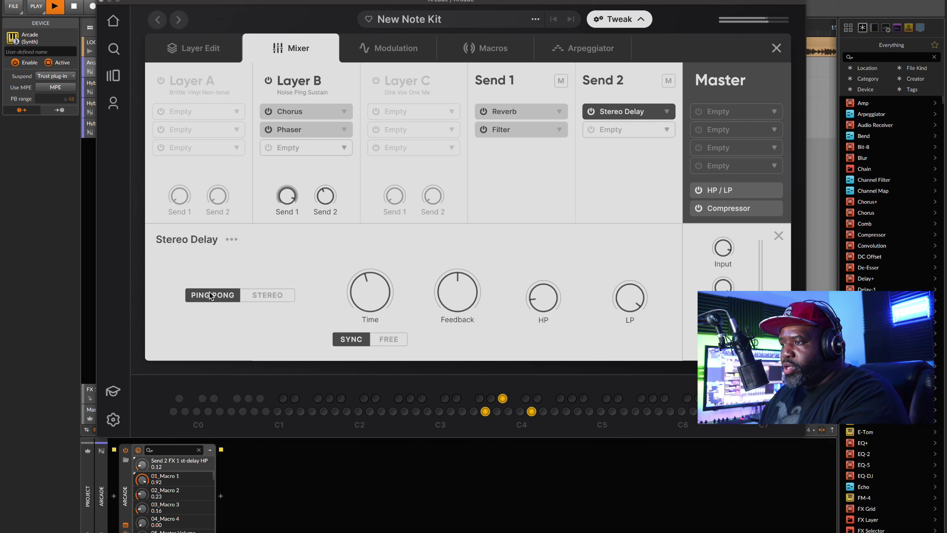
left_click(397, 338)
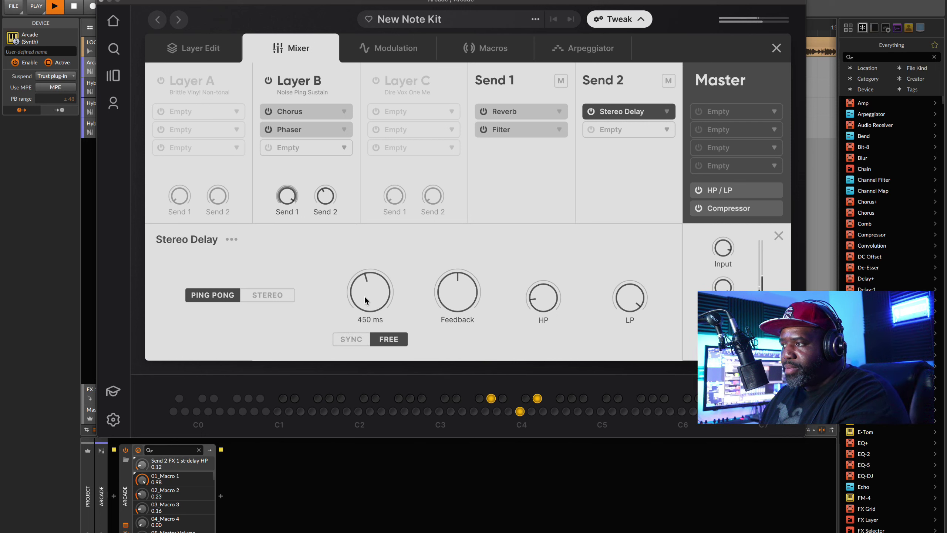
left_click(352, 340)
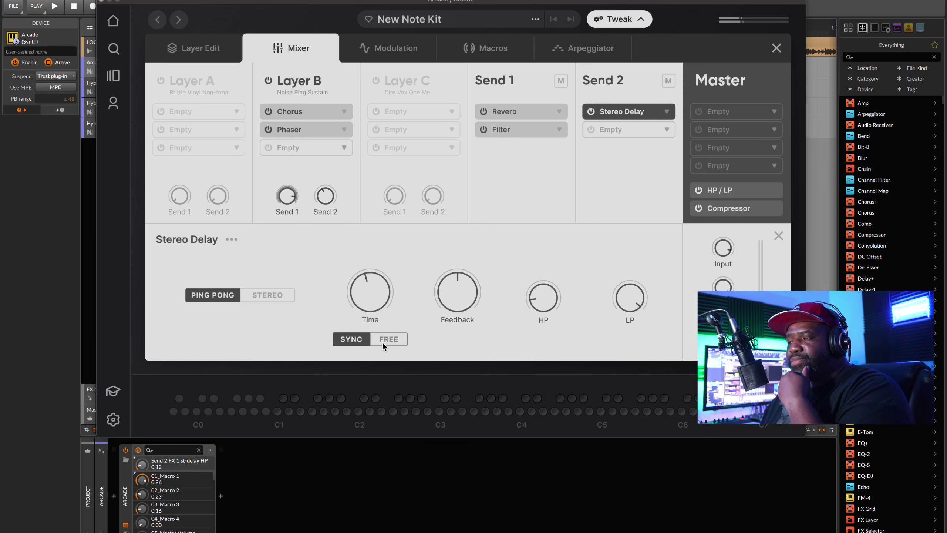
mouse_move(366, 306)
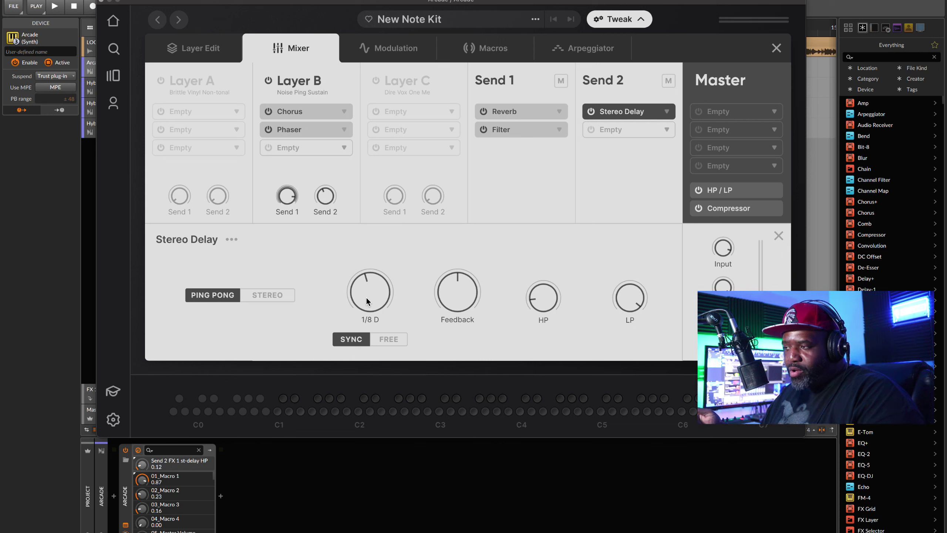
left_click_drag(367, 301, 370, 304)
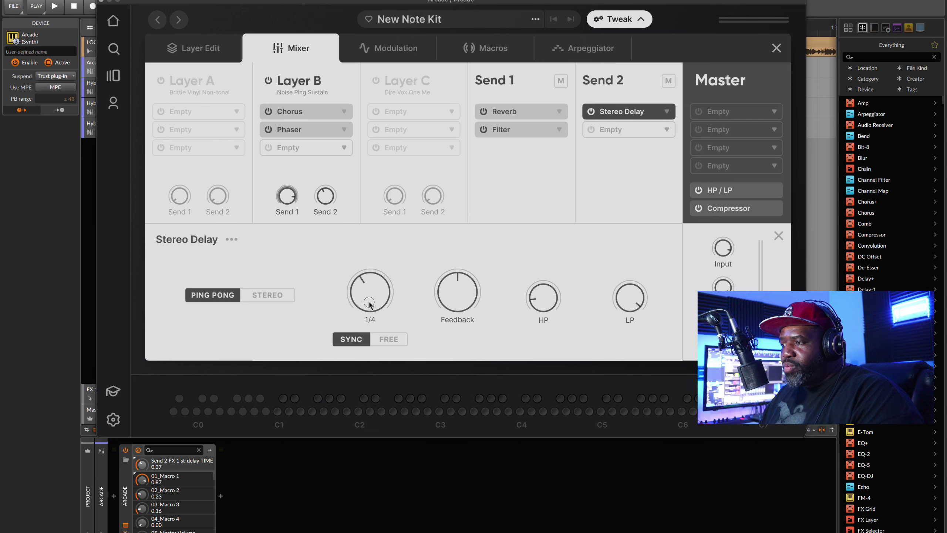
- Assign the Stereo Delay's Time to Macro 2 and name that macro Speed Delay
right_click(369, 299)
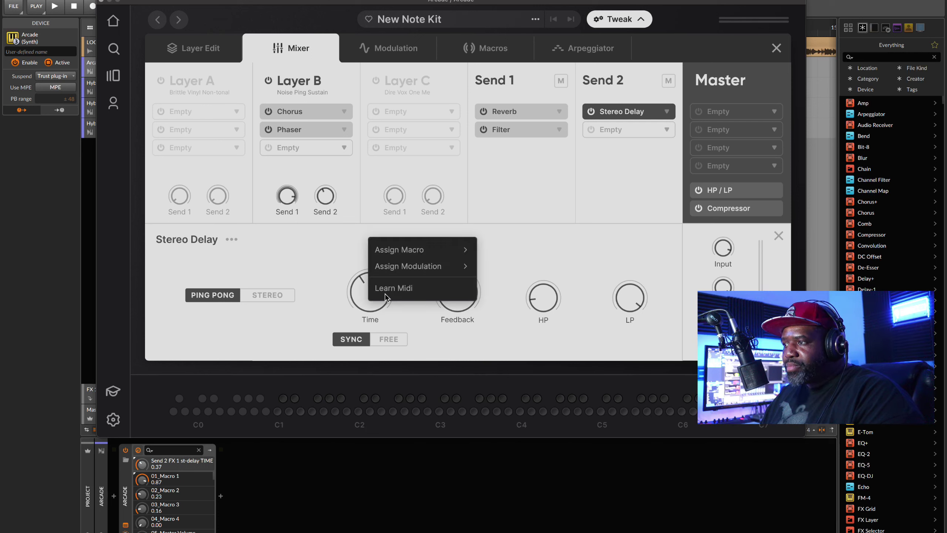
mouse_move(461, 248)
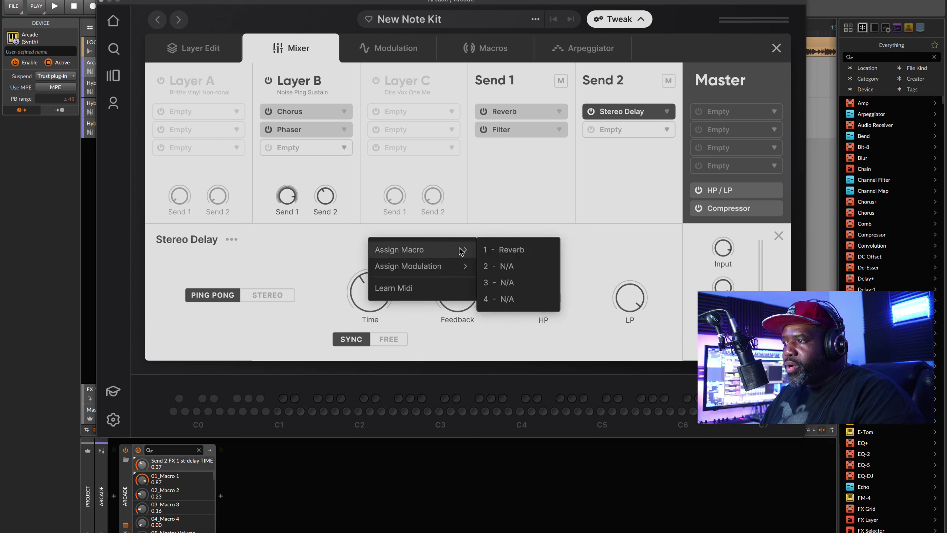
left_click(511, 266)
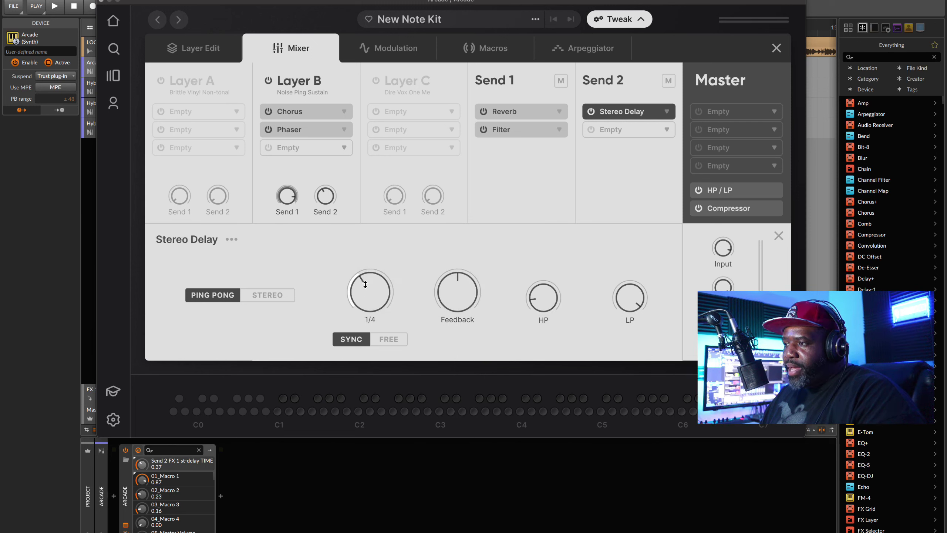
left_click(489, 48)
left_click_drag(357, 137, 363, 108)
left_click(203, 173)
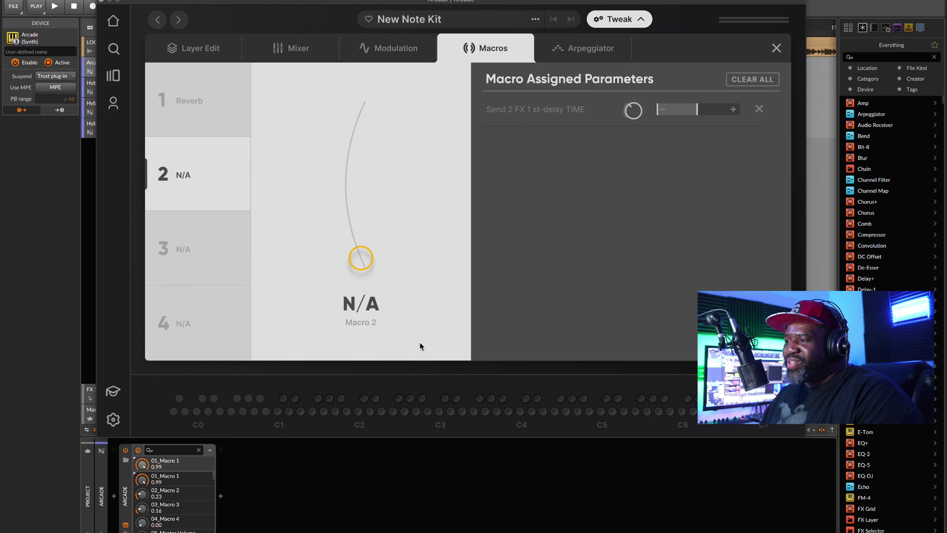
double_click(354, 300)
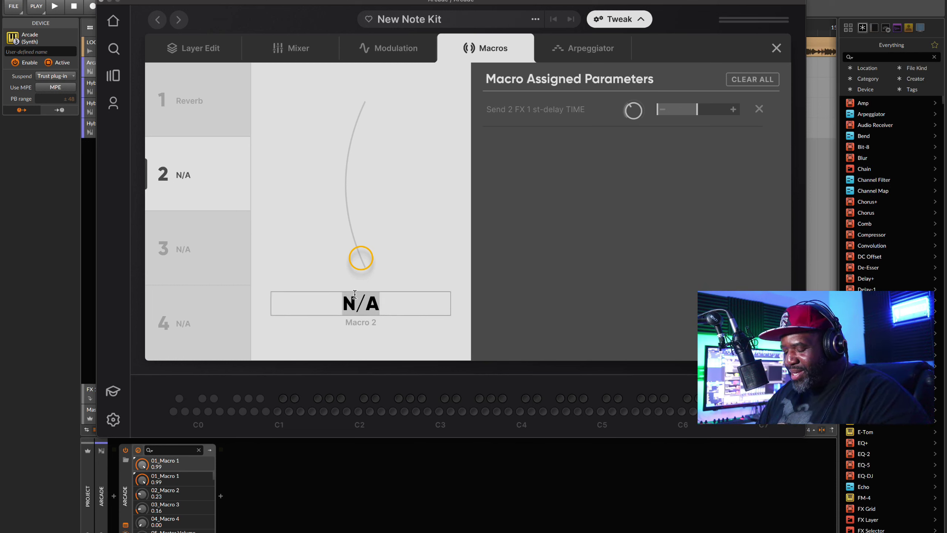
type("Speed Delay")
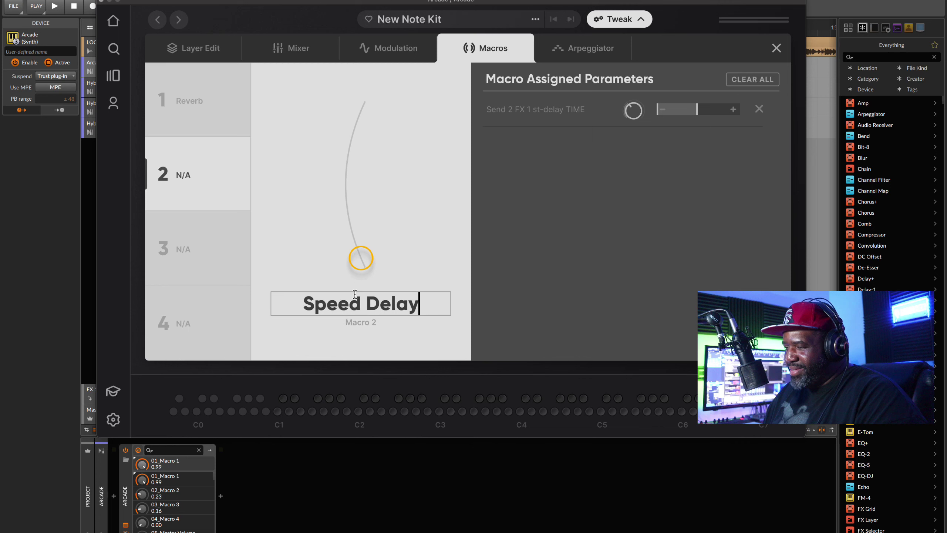
key("Return")
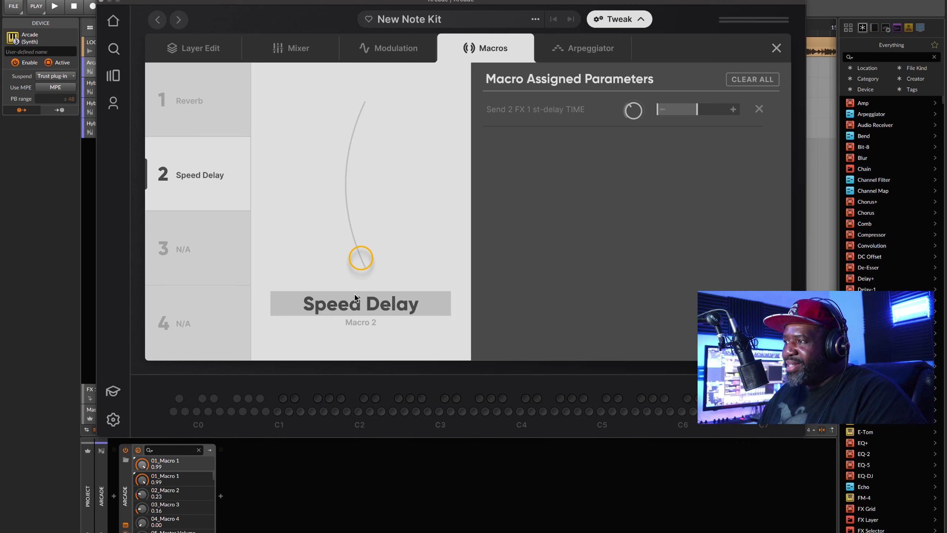
- Change the Speed Delay macro's range for the delay time from negative to positive, sweeping the macro to maximum and back to minimum
left_click_drag(408, 230, 408, 142)
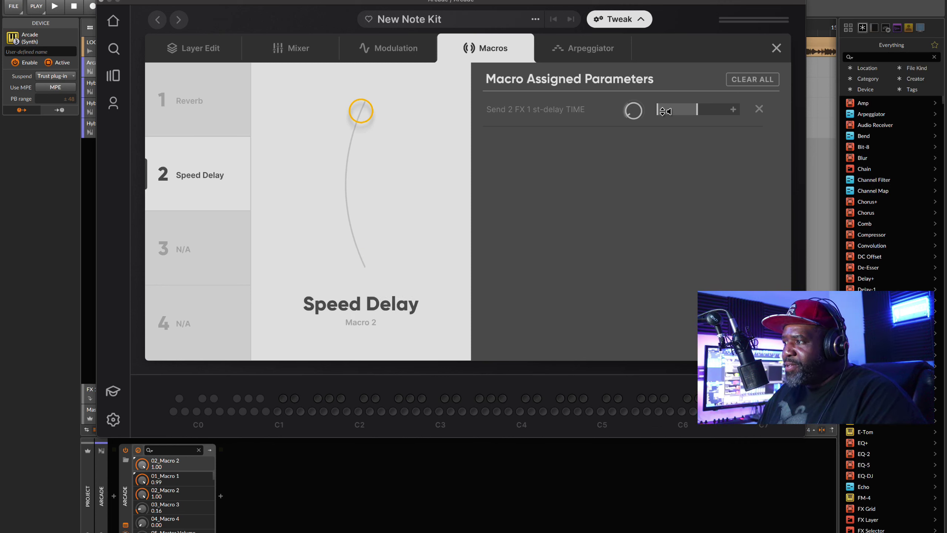
left_click_drag(659, 111, 765, 109)
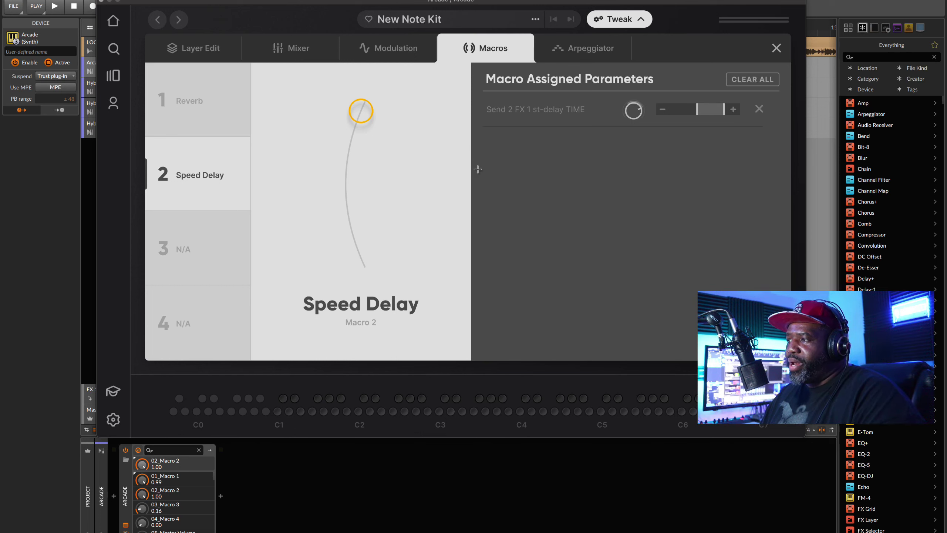
left_click(633, 110)
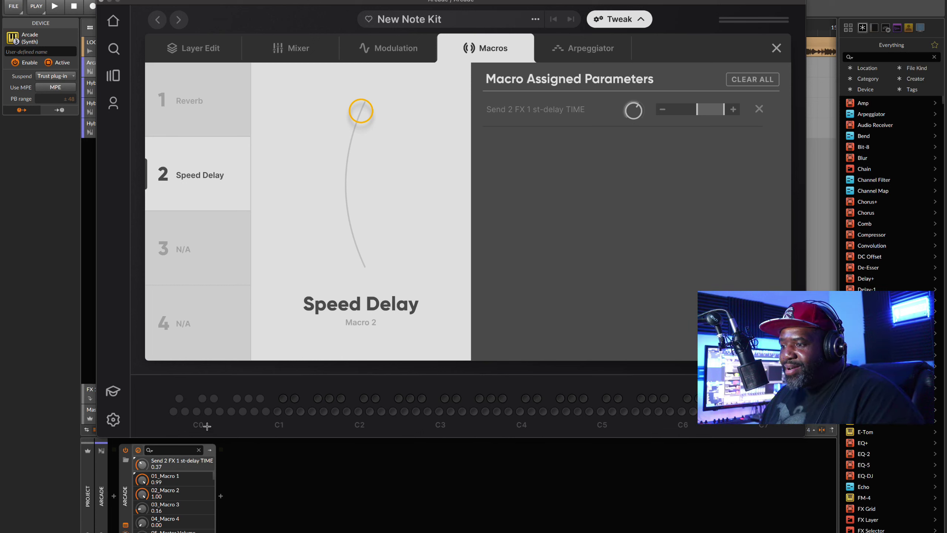
left_click_drag(361, 110, 357, 289)
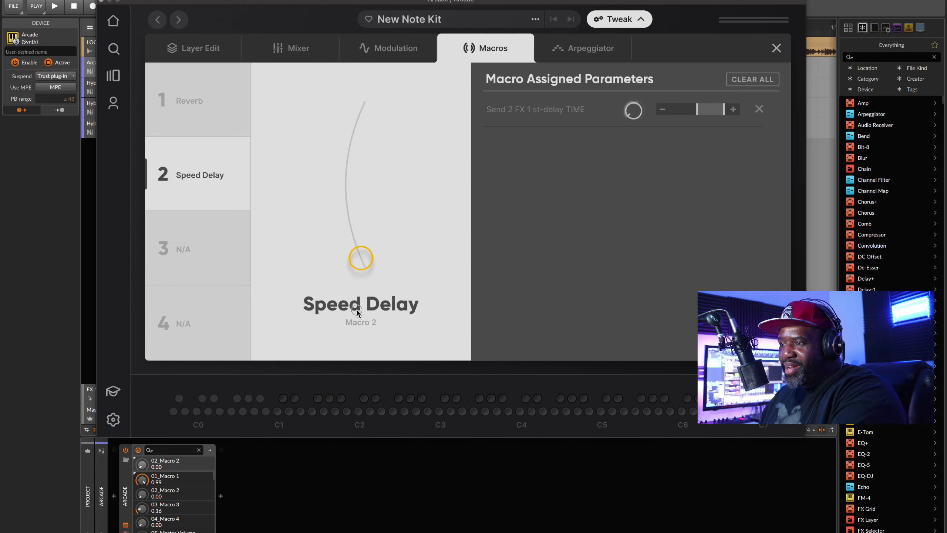
- Map Macro 2 to a hardware controller
right_click(142, 466)
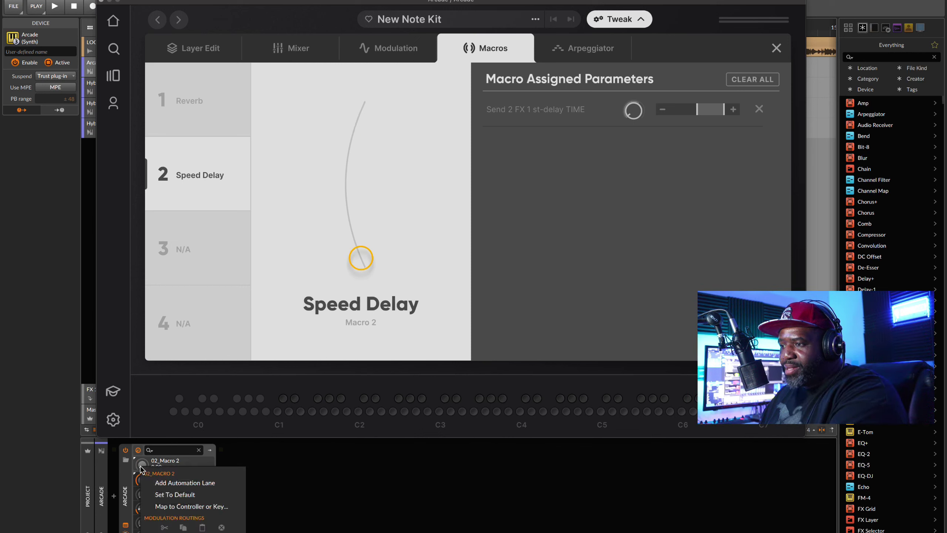
left_click(206, 506)
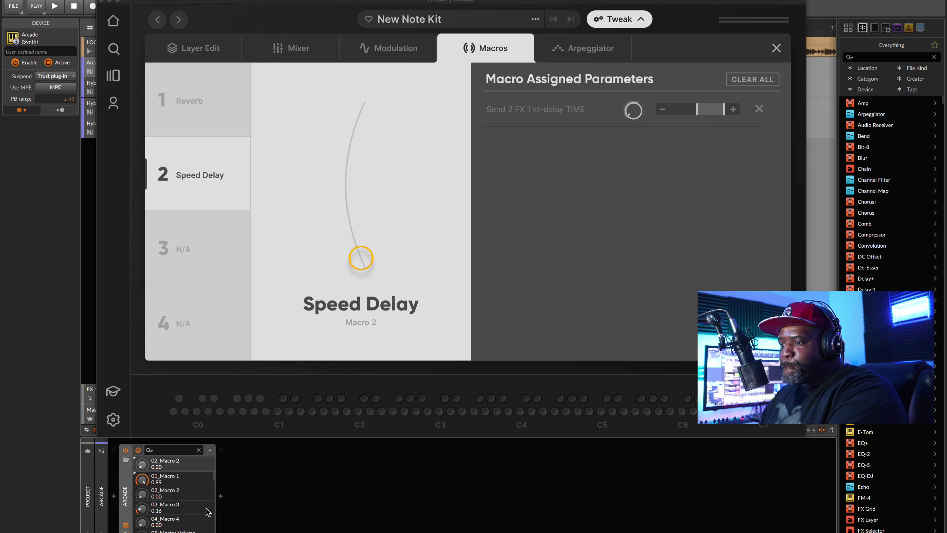
right_click(139, 463)
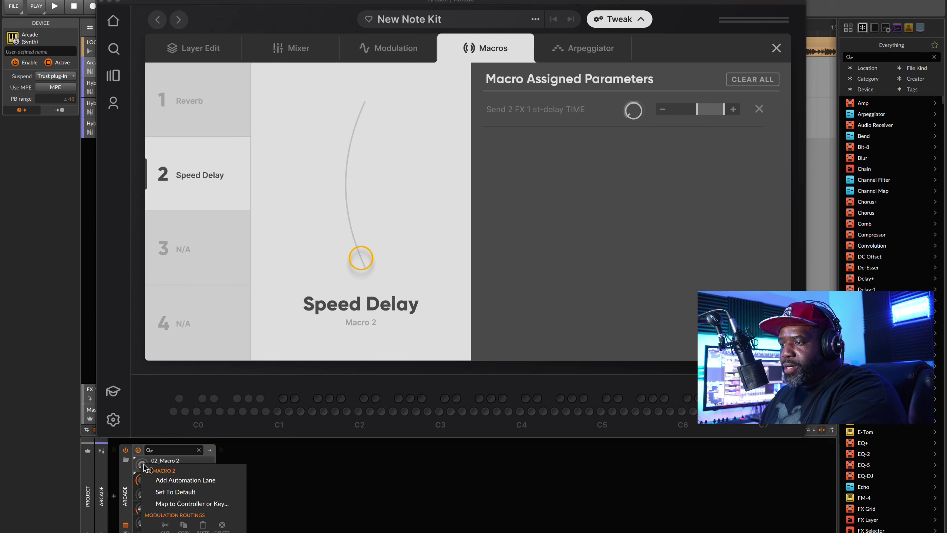
left_click(193, 505)
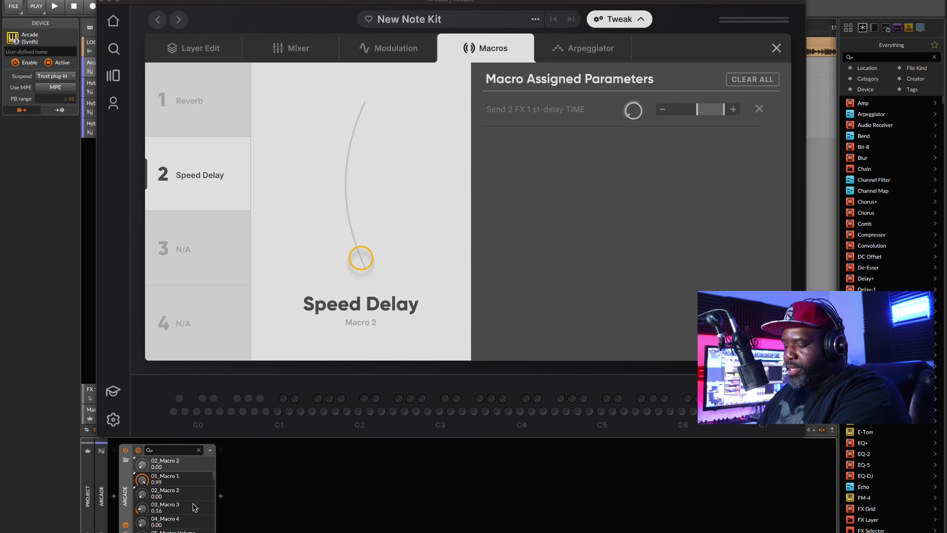
- Play the loop and raise Layer B's Send 2 level to 0.84 in the mixer
key("space")
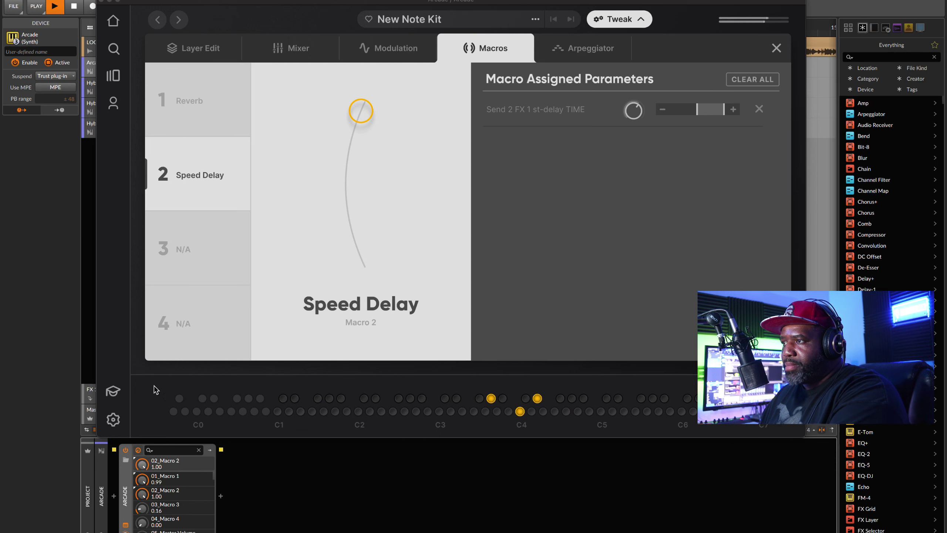
left_click(317, 50)
mouse_move(329, 198)
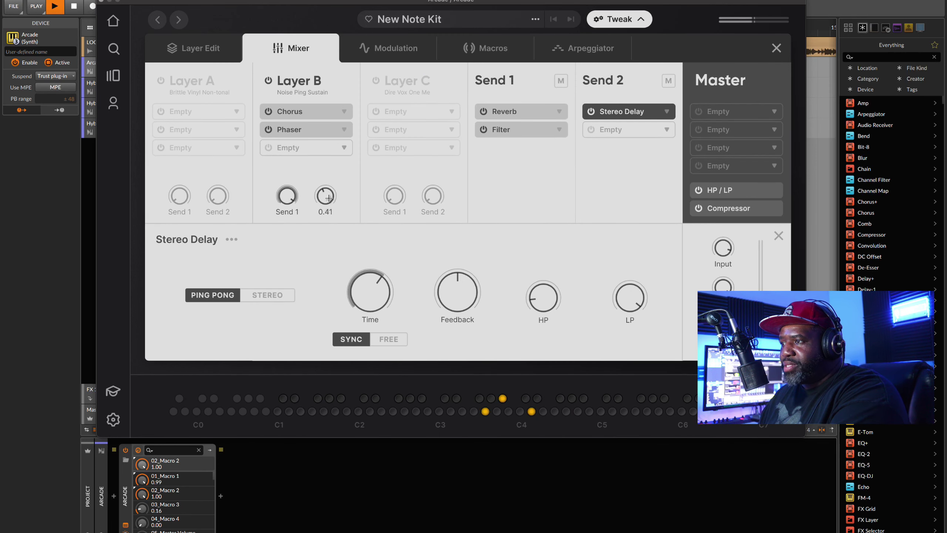
left_click_drag(328, 198, 329, 193)
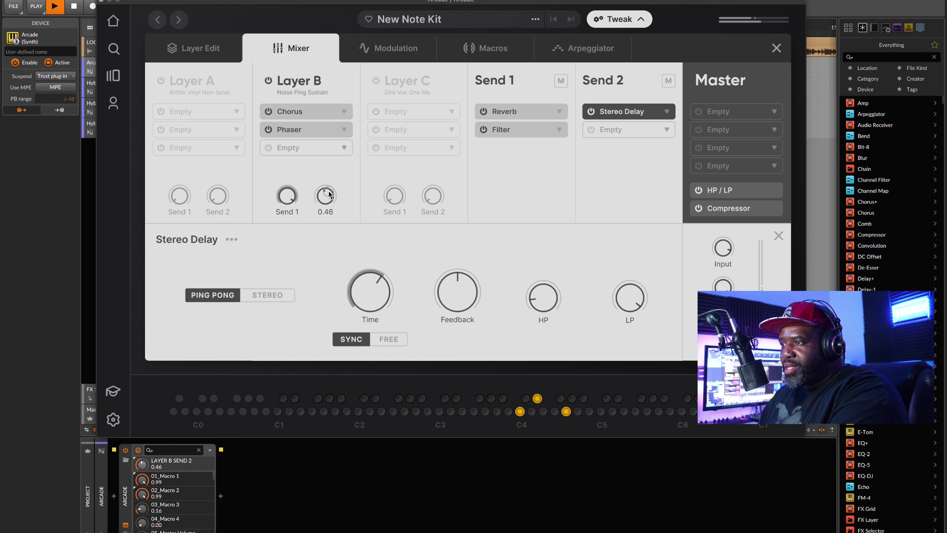
left_click_drag(329, 157, 328, 141)
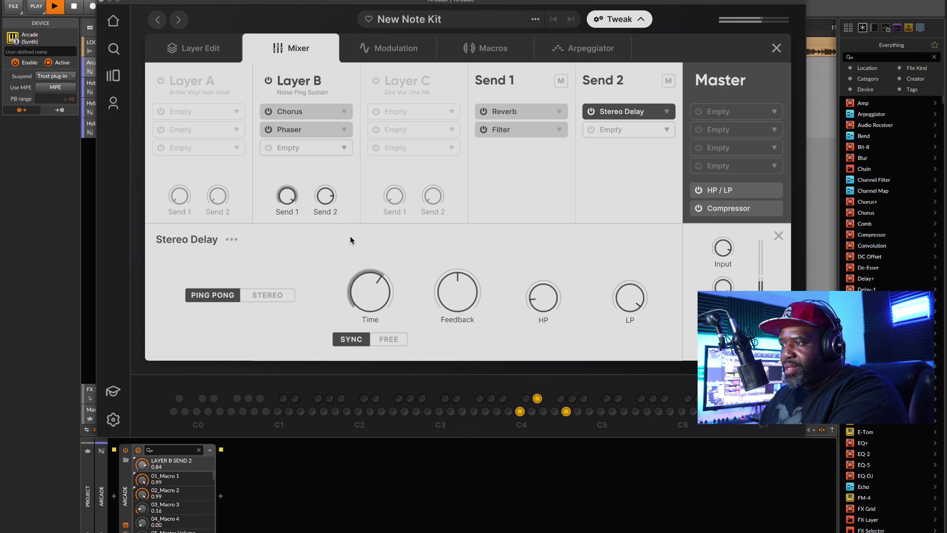
- Edit the Speed Delay macro's assignment on the Stereo Delay's Time, widening its range upward, and audition it in the loop
left_click_drag(378, 303, 389, 315)
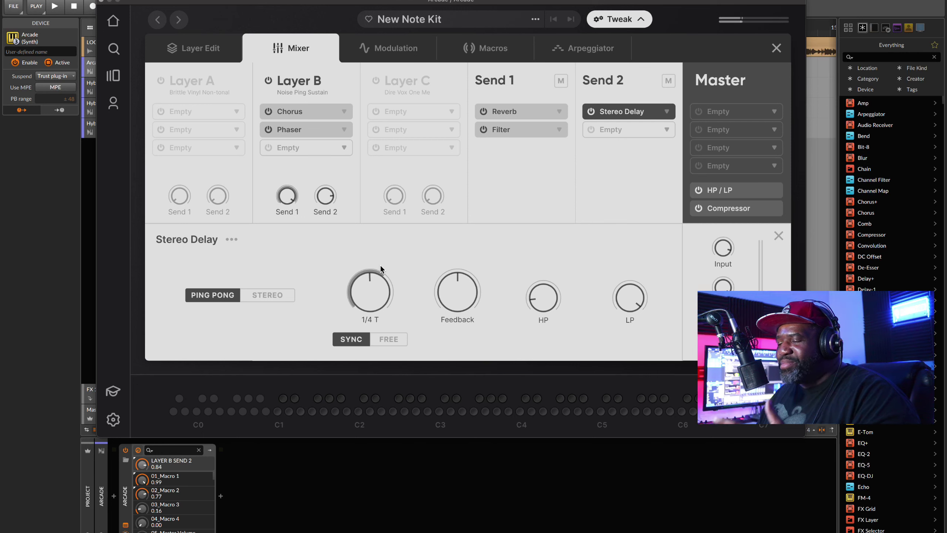
right_click(368, 287)
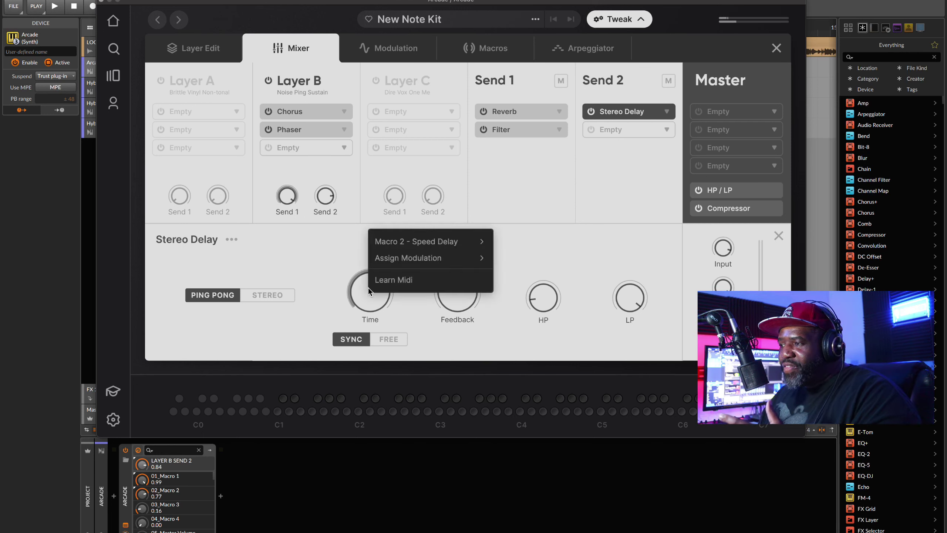
mouse_move(445, 246)
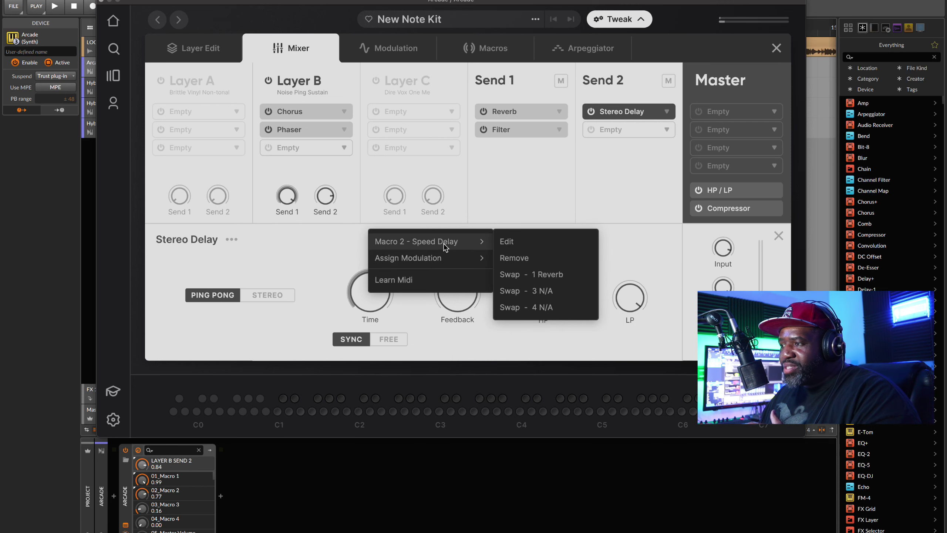
left_click(519, 242)
left_click_drag(378, 282, 389, 232)
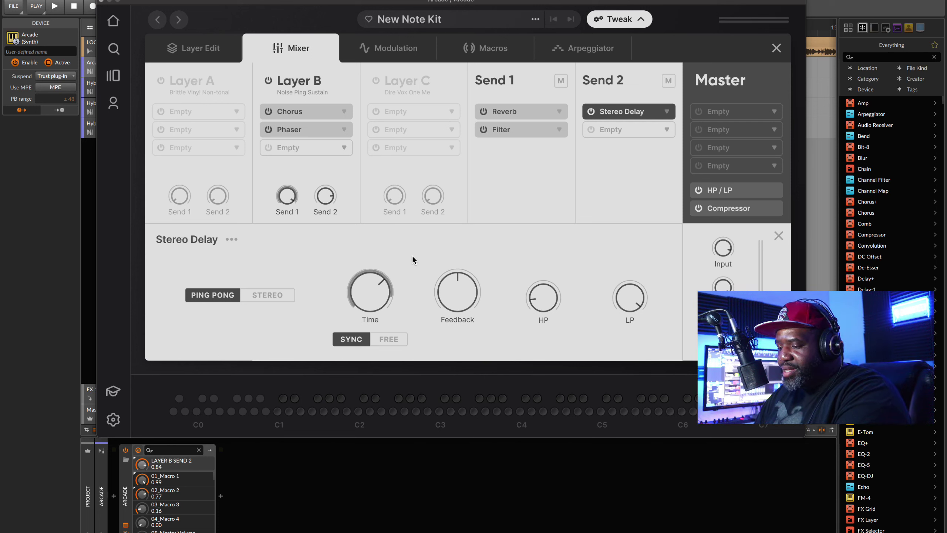
key("space")
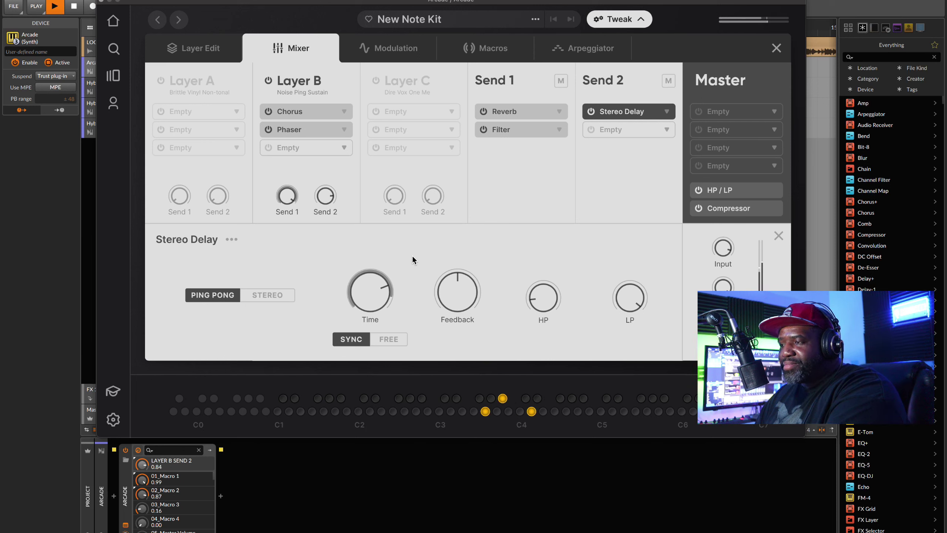
key("space")
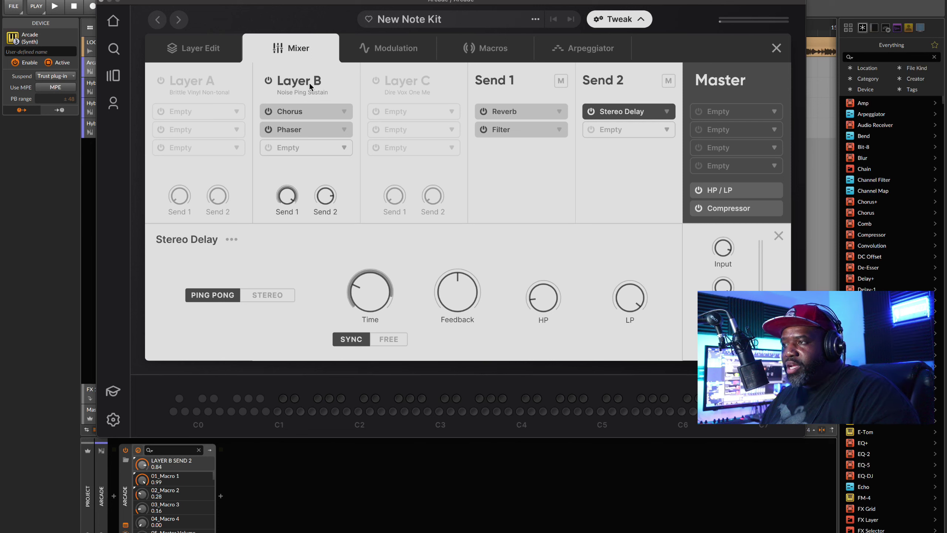
- Turn Layer C and Layer A back on and play the loop with all three layers
left_click(376, 81)
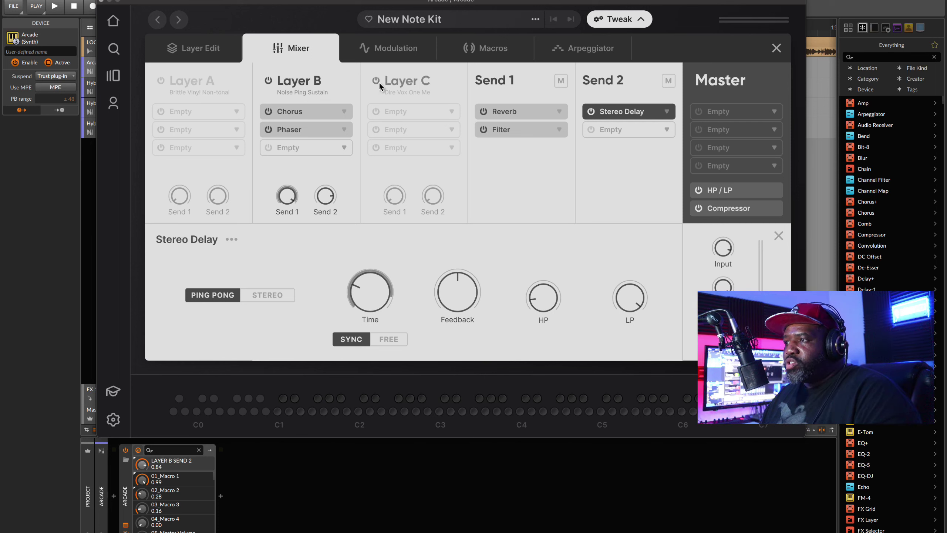
left_click(160, 80)
key("space")
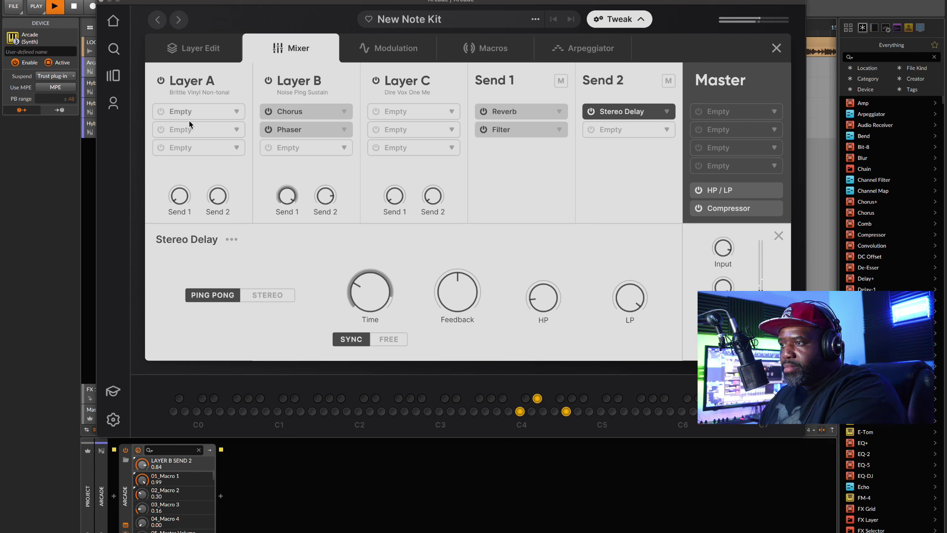
- Try Layer A's Send 1 at 1.00 while the loop plays, and return it to 0.00
mouse_move(197, 191)
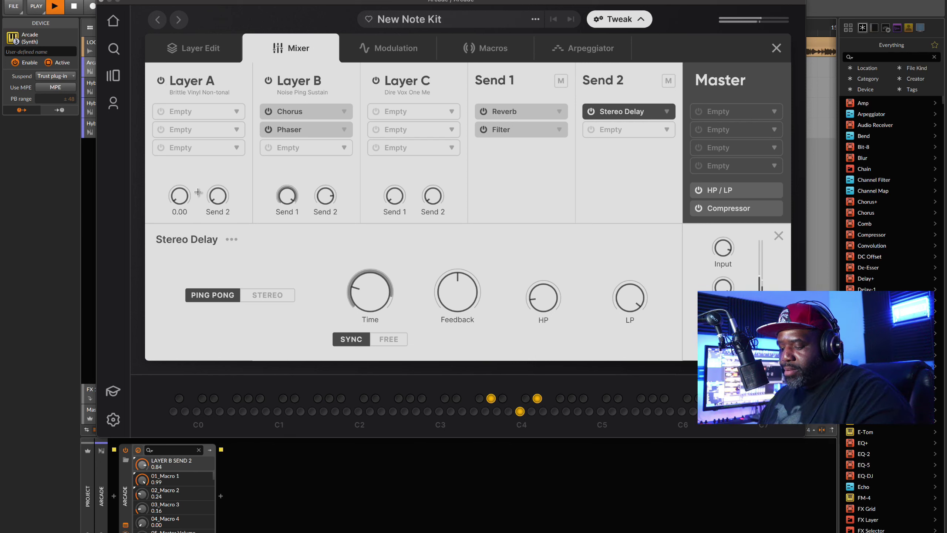
left_click(175, 196)
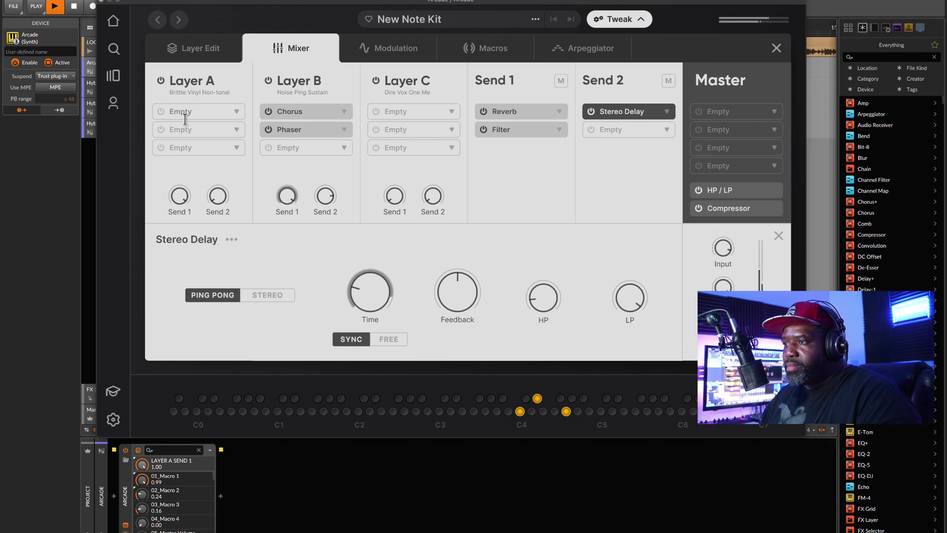
key("space")
mouse_move(181, 197)
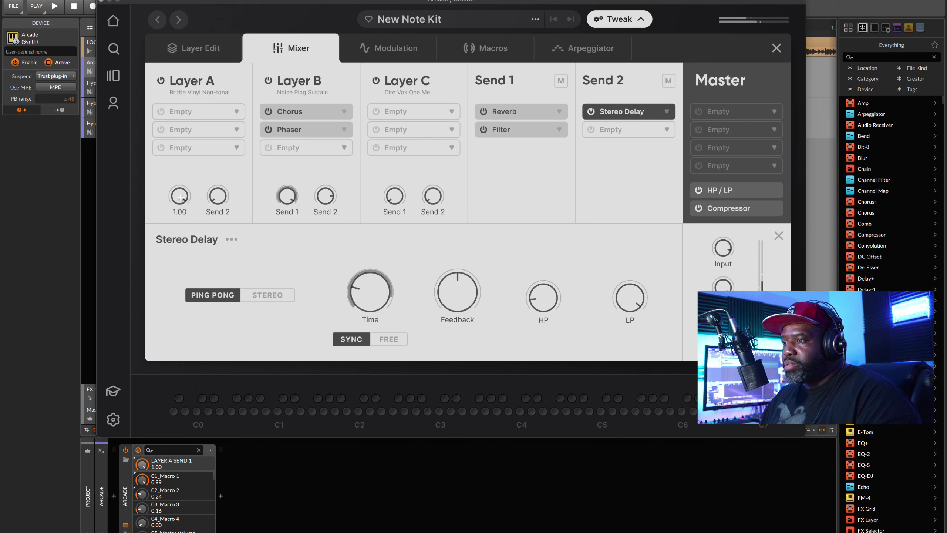
left_click_drag(180, 197, 188, 388)
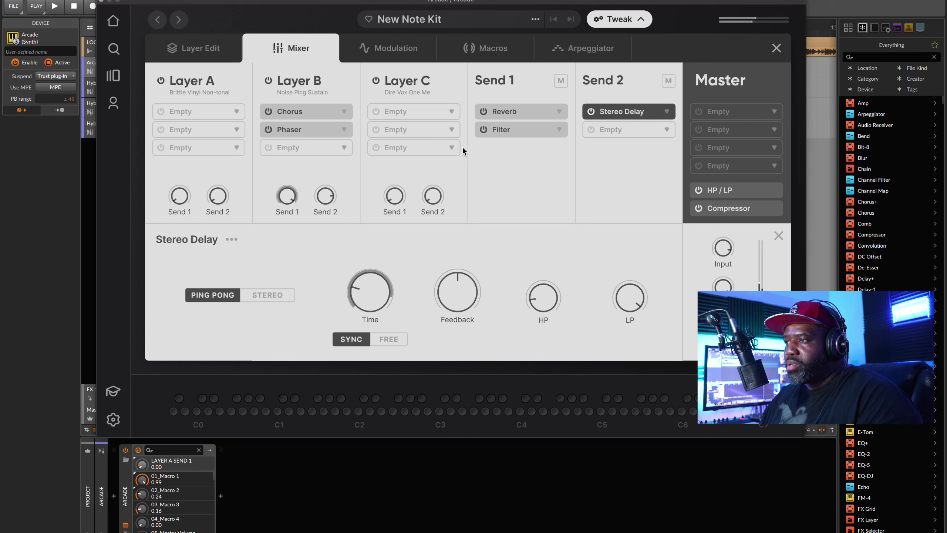
- Lower the Stereo Delay's Feedback to 28.3% and raise Layer C's Send 1 to 1.00
mouse_move(412, 191)
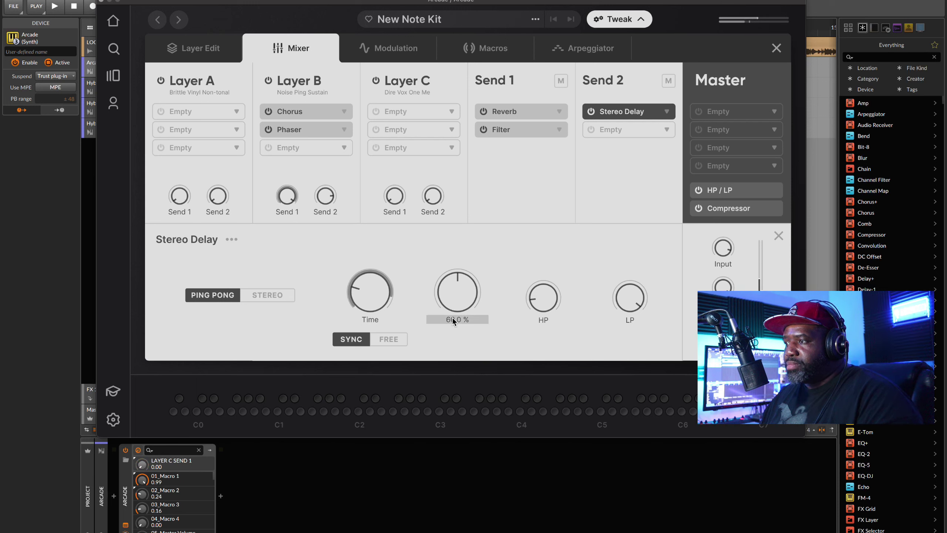
left_click_drag(449, 293, 449, 326)
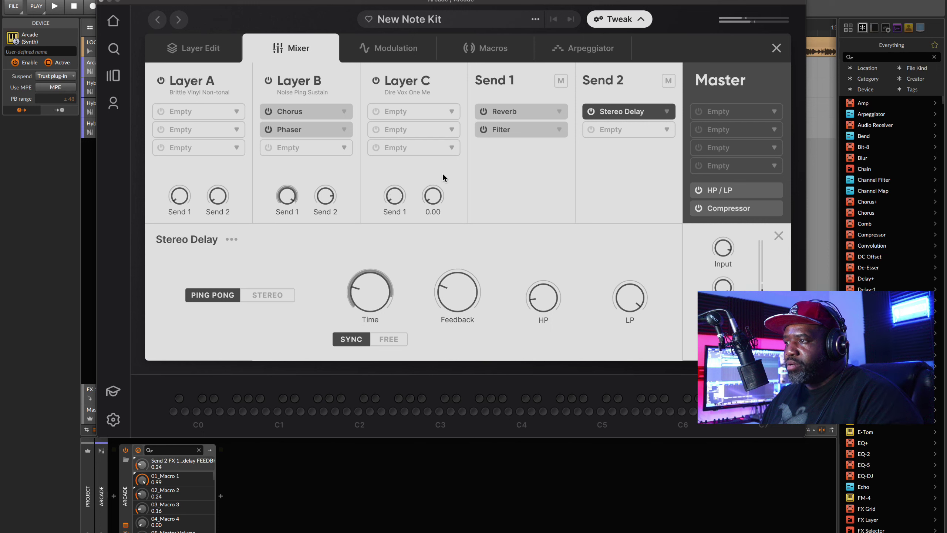
mouse_move(418, 188)
mouse_move(451, 274)
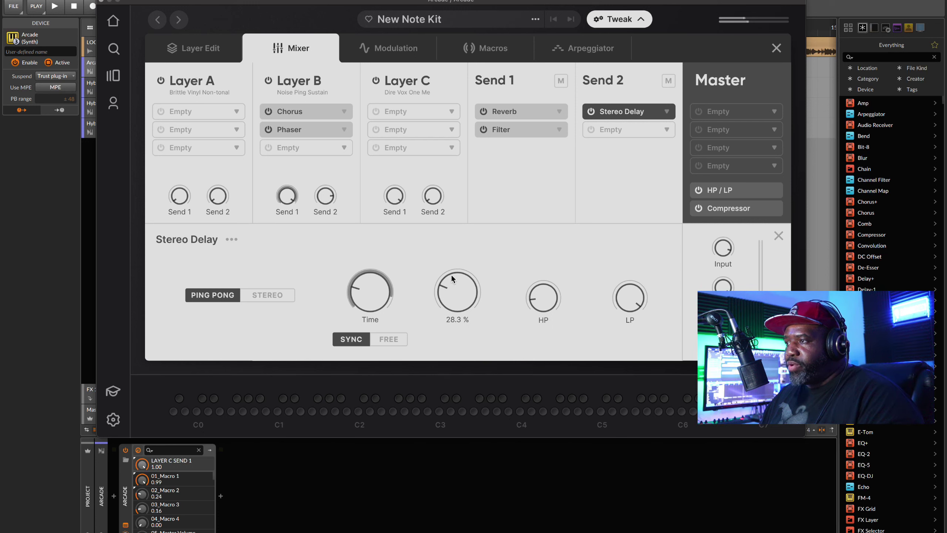
key("space")
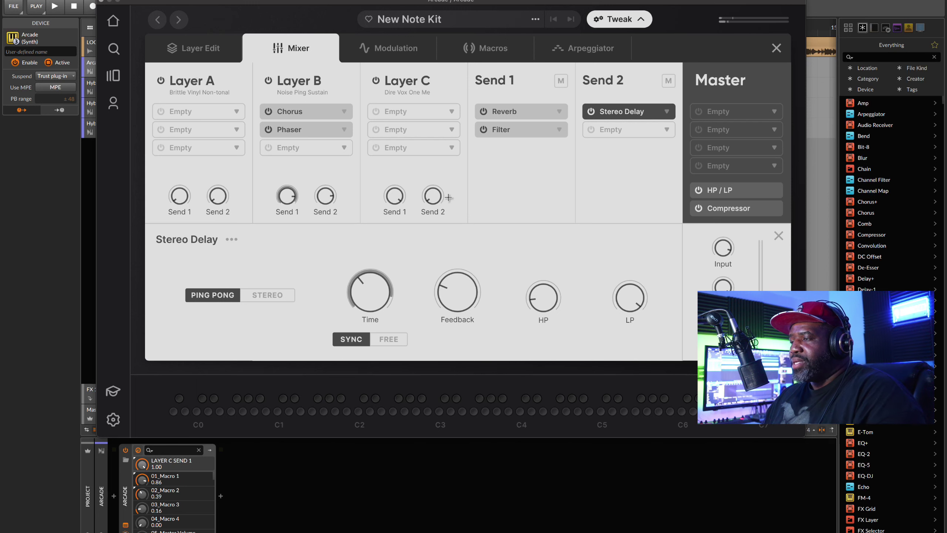
- Open Layer A's sound source browser, look at the Downtime line, and switch it to the Distant Voices line
left_click(192, 48)
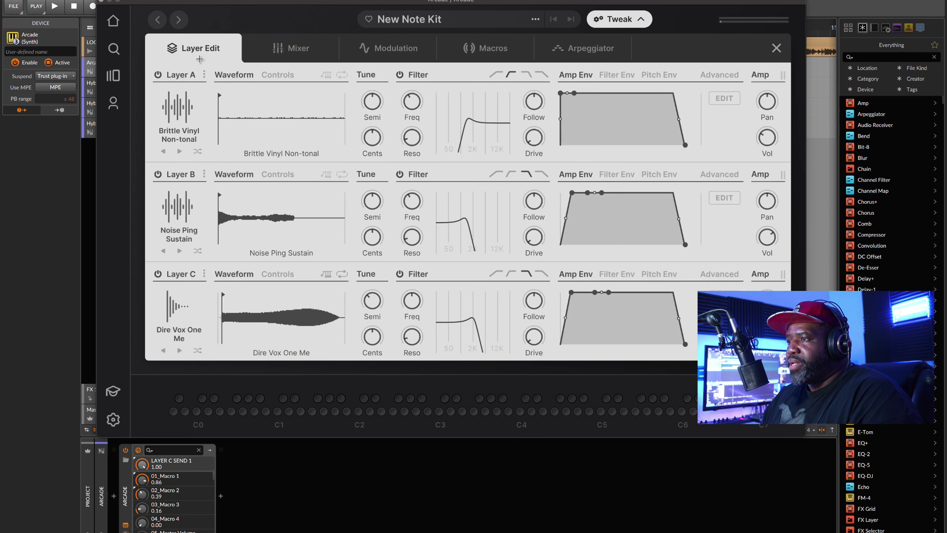
left_click(184, 107)
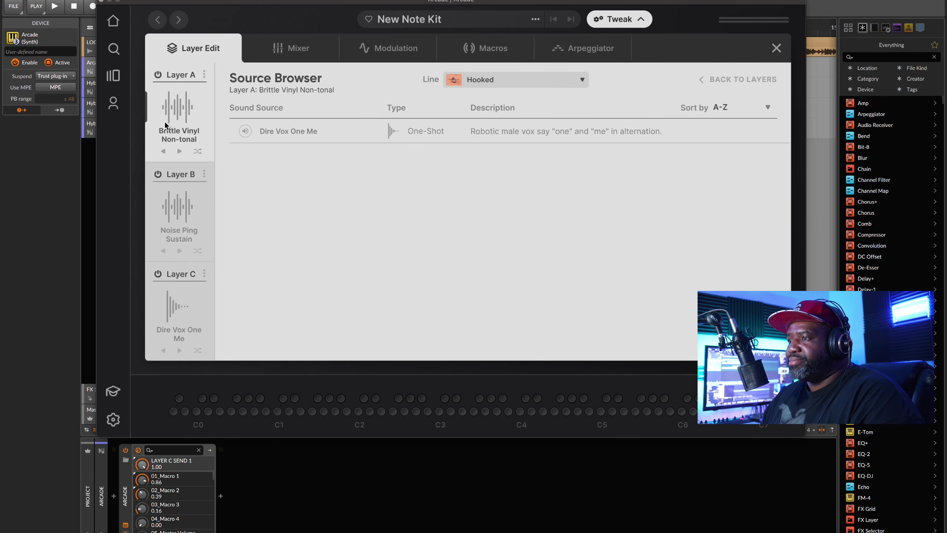
left_click(495, 79)
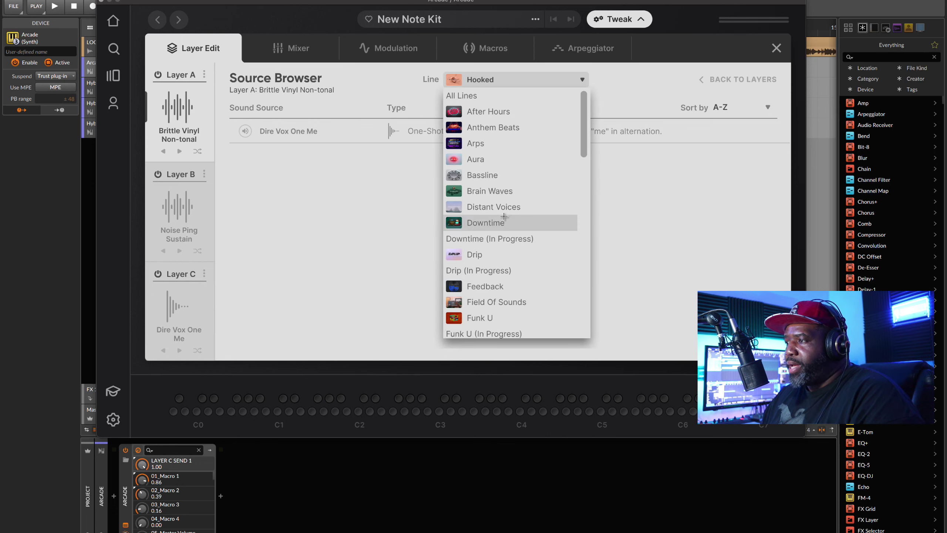
scroll(500, 209, "down", 1)
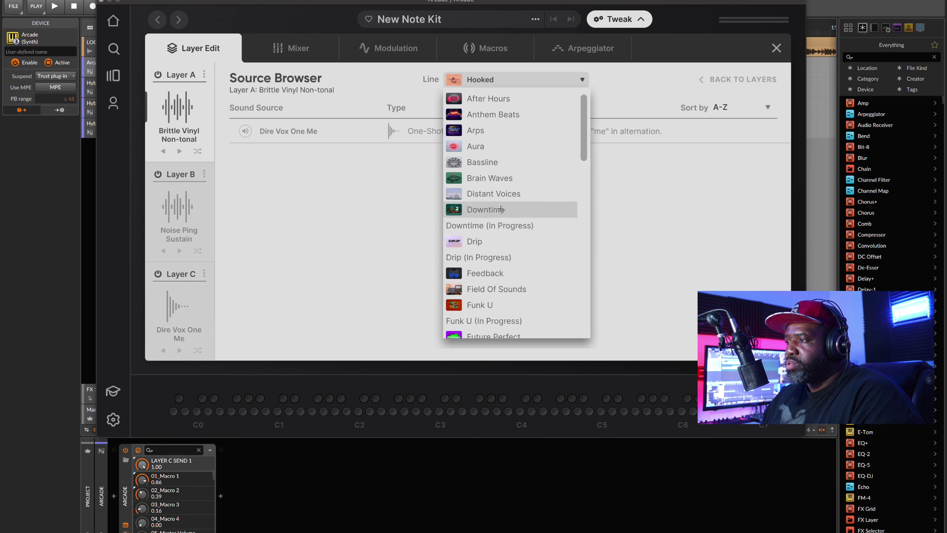
left_click(501, 209)
left_click(524, 77)
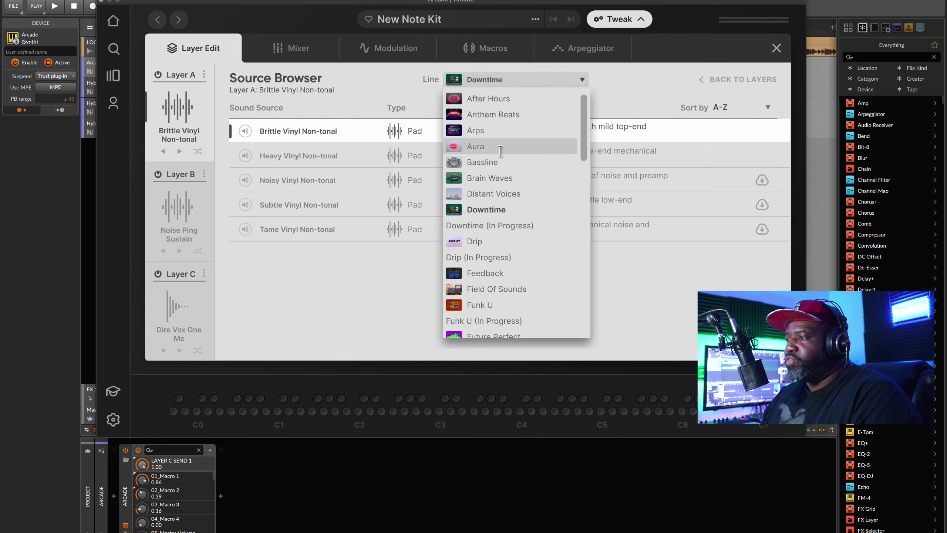
left_click(488, 194)
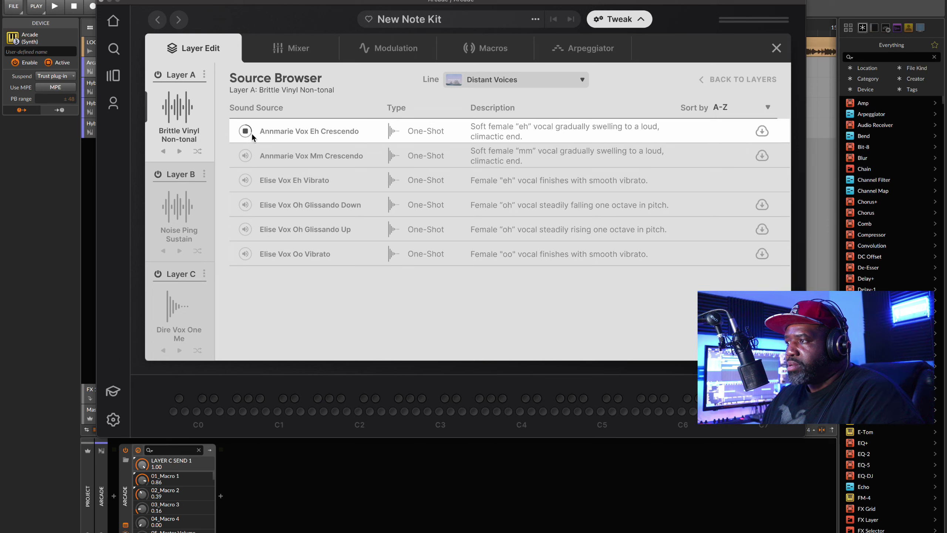
- Download Annmarie Vox Eh Crescendo, load it as Layer A's source, and audition it in the loop
left_click(763, 131)
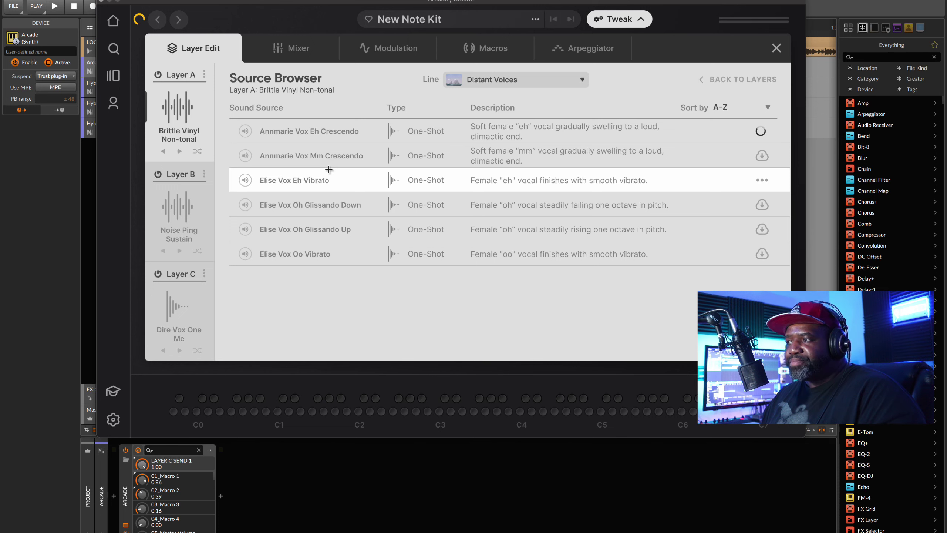
left_click(291, 133)
left_click(181, 123)
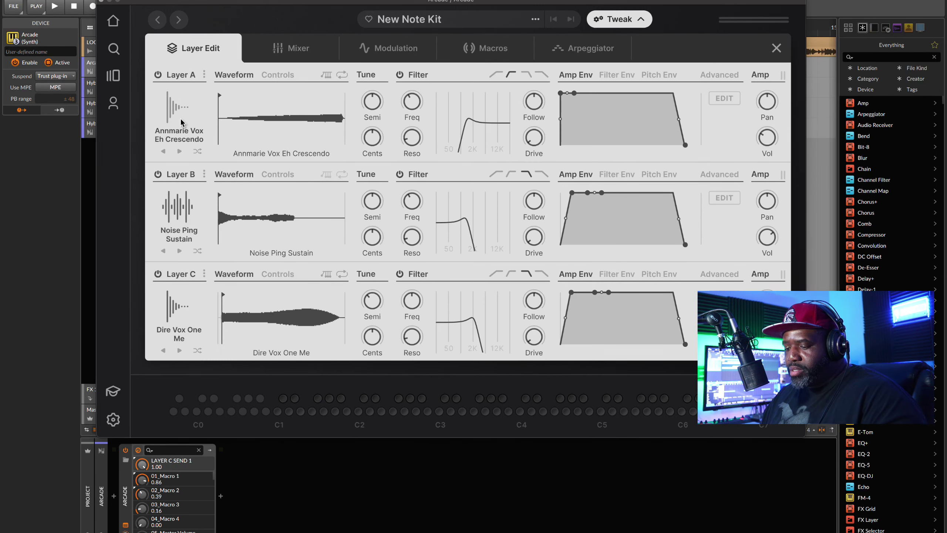
key("space")
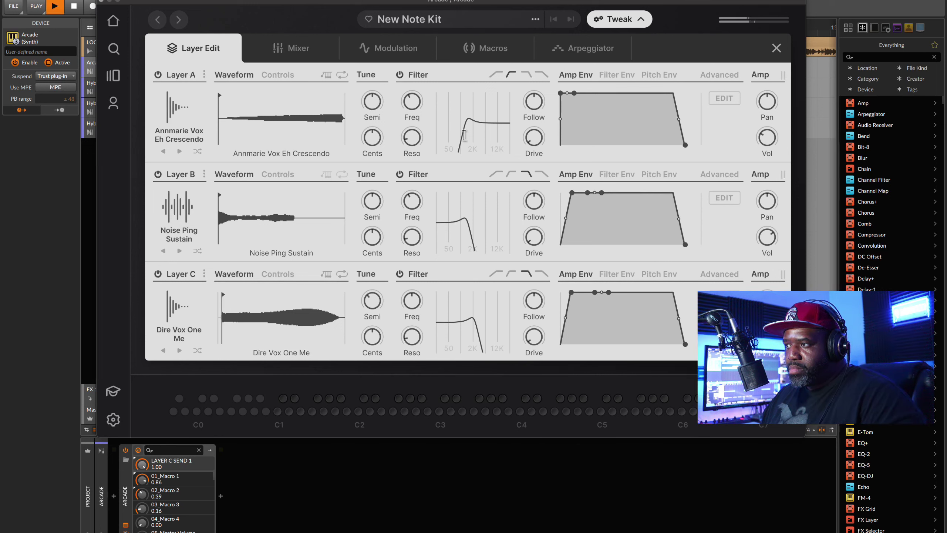
key("space")
- Turn off Layer A's filter and move its sample start to nearly two thirds into the waveform, playing the loop
left_click(400, 75)
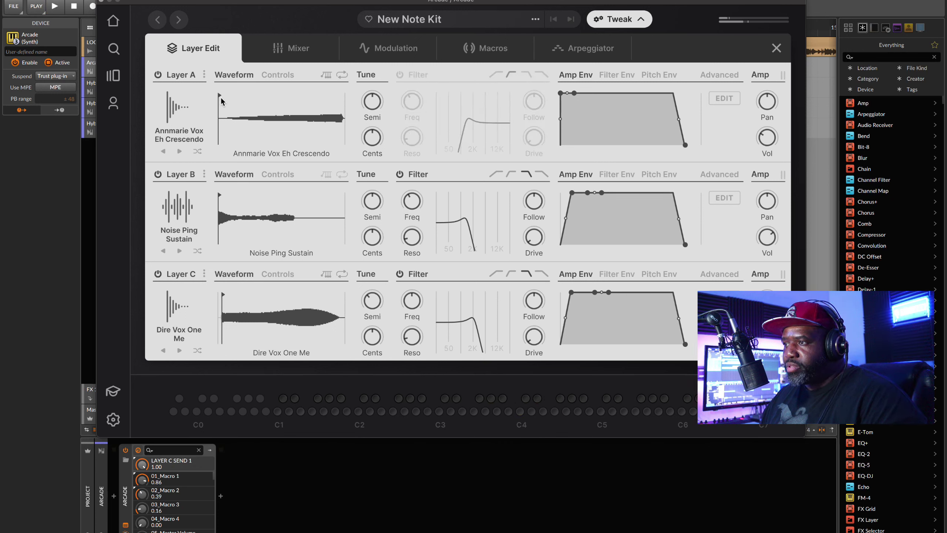
left_click_drag(220, 97, 299, 98)
key("space")
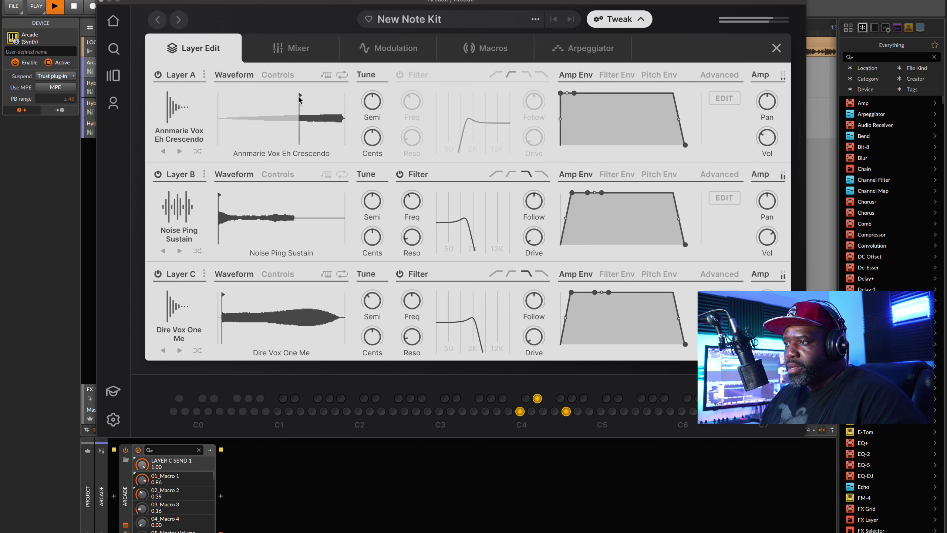
- Enable looping on Layer A's sample and move both the loop start and sample start to about four fifths into the waveform
left_click(340, 76)
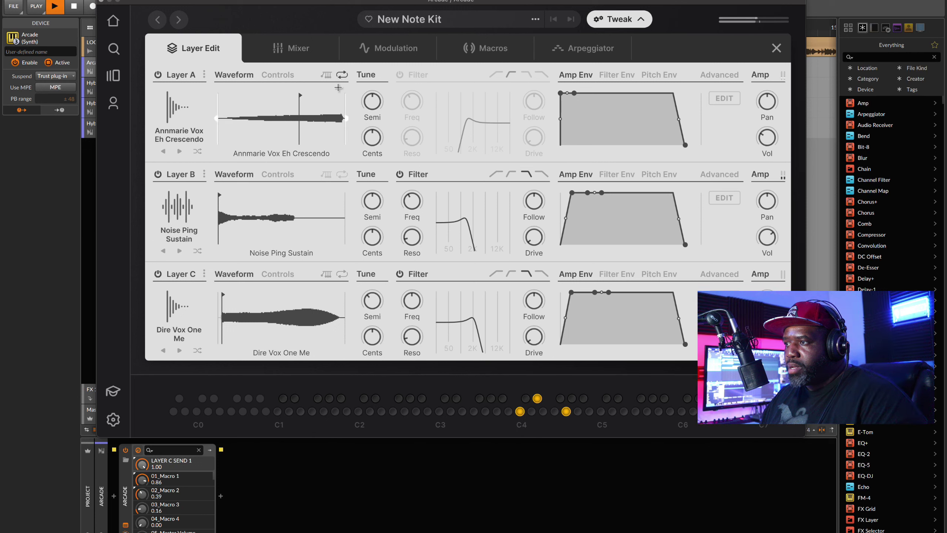
left_click_drag(216, 119, 297, 119)
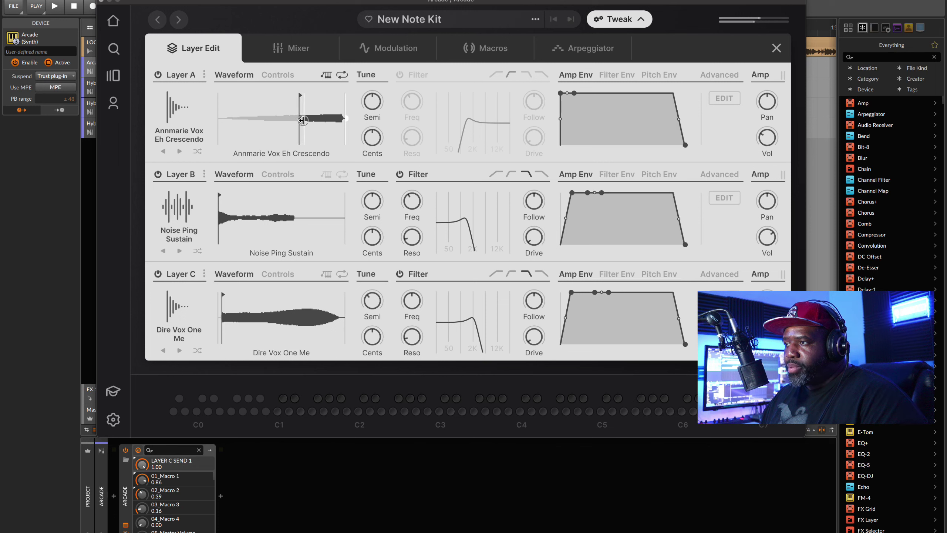
left_click_drag(314, 120, 322, 119)
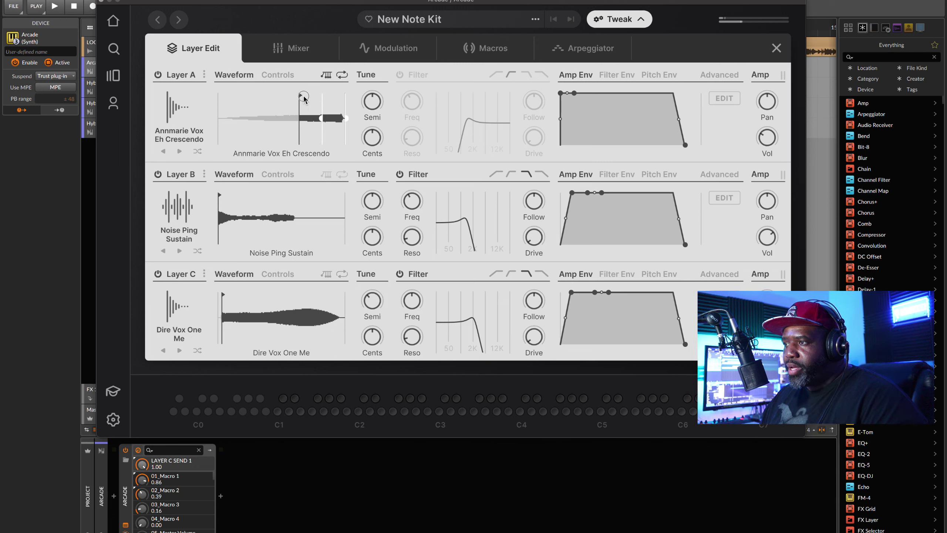
left_click_drag(299, 97, 323, 95)
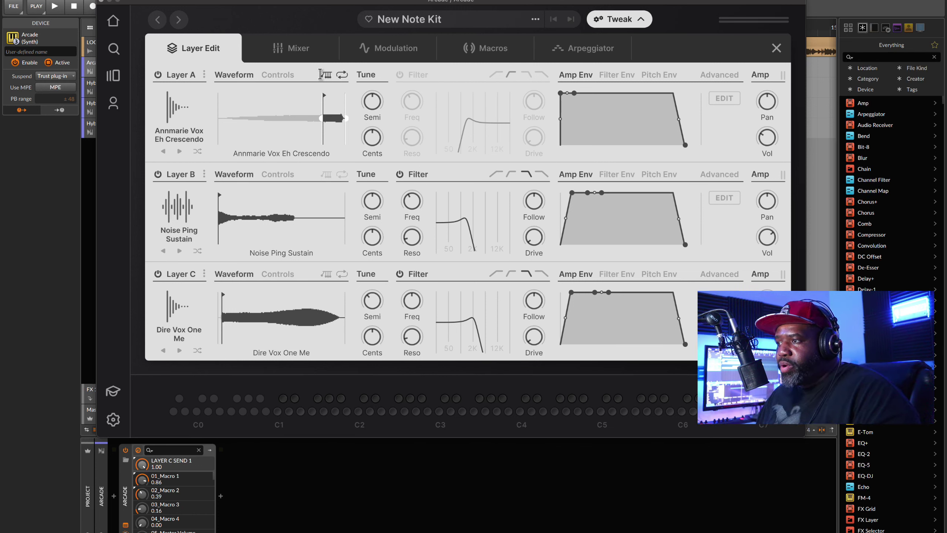
- Move Layer A's loop end back to about nine tenths of the waveform, playing the loop before and after
key("space")
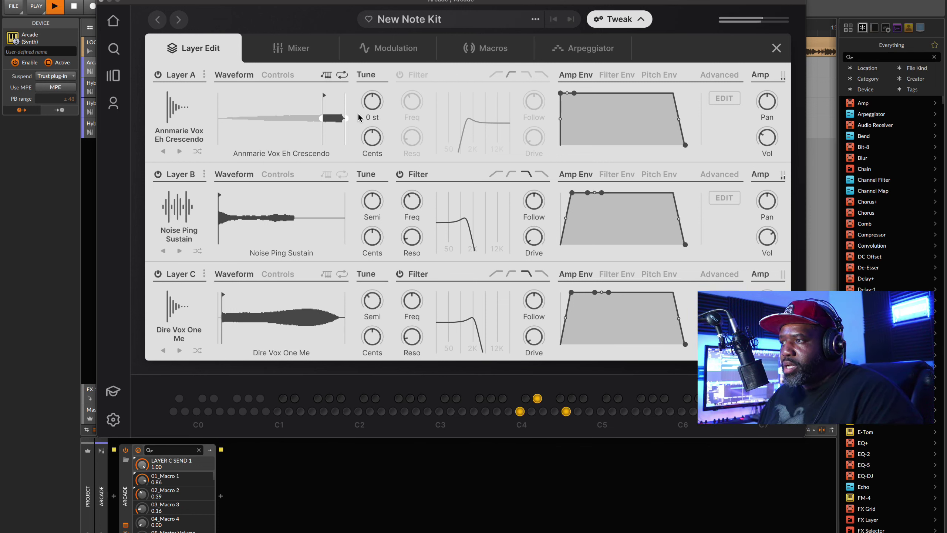
key("space")
left_click_drag(344, 118, 337, 119)
key("space")
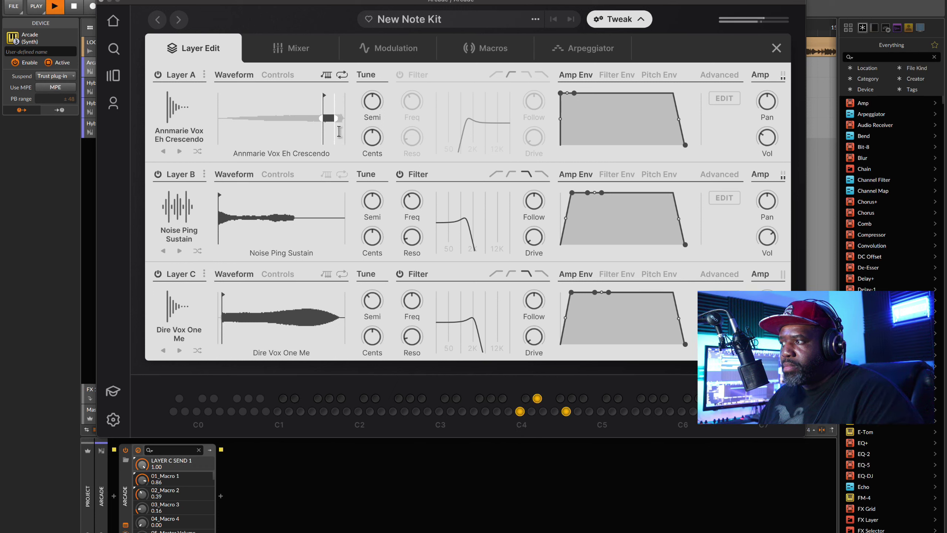
- Lower Layer A's semitone tuning to a pitch value of 0.35 and audition it in the loop
key("space")
left_click_drag(373, 104, 374, 127)
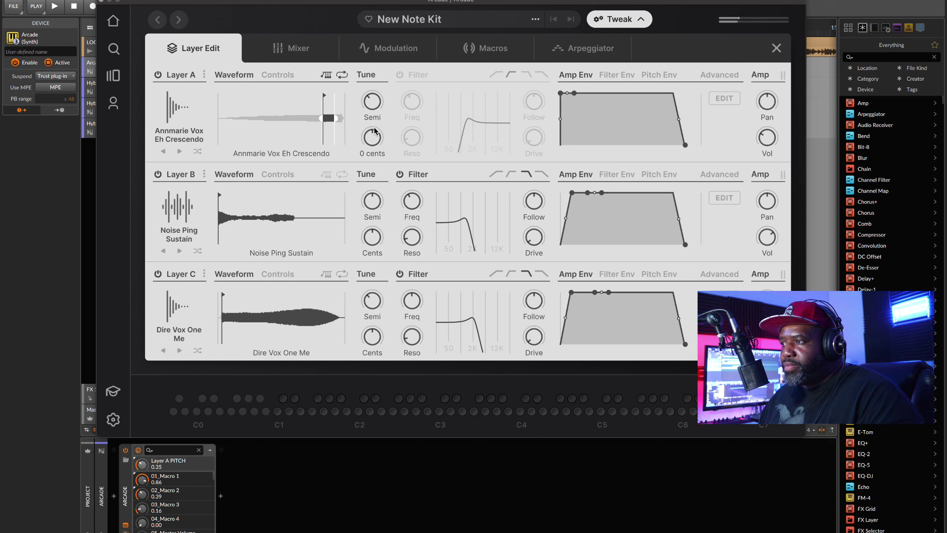
key("space")
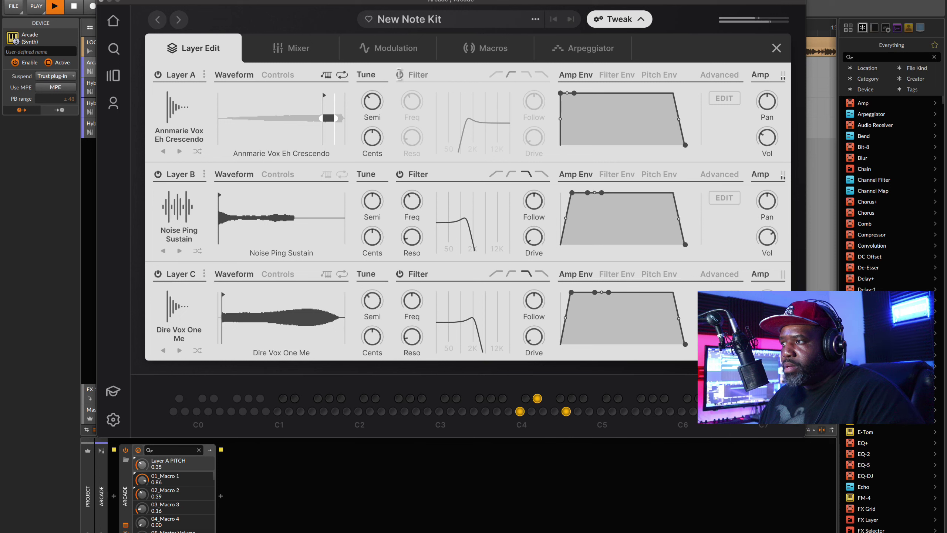
- Turn on Layer A's filter, switch it to the steeper low-pass shape, set its frequency to 0.51, and play the loop
left_click(400, 74)
key("space")
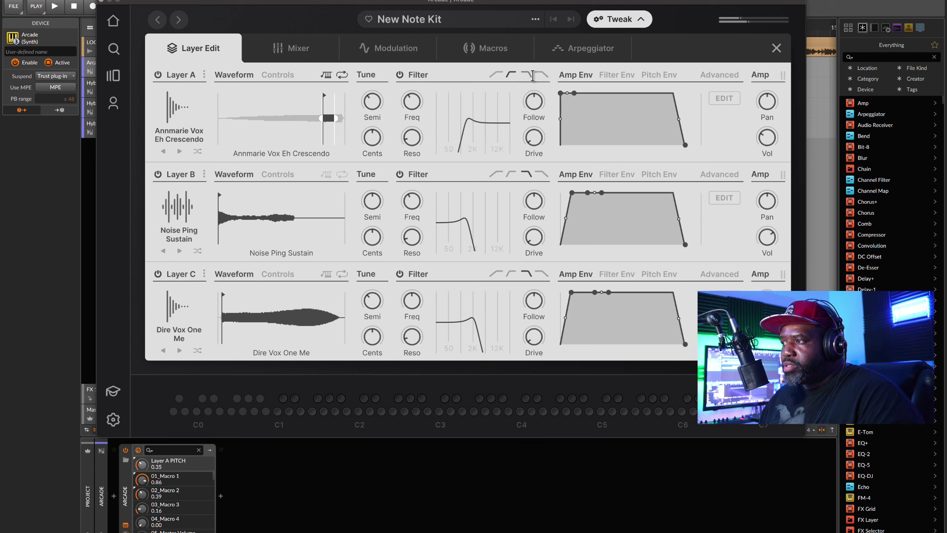
left_click(526, 74)
left_click_drag(414, 106, 414, 97)
scroll(412, 101, "up", 5)
key("space")
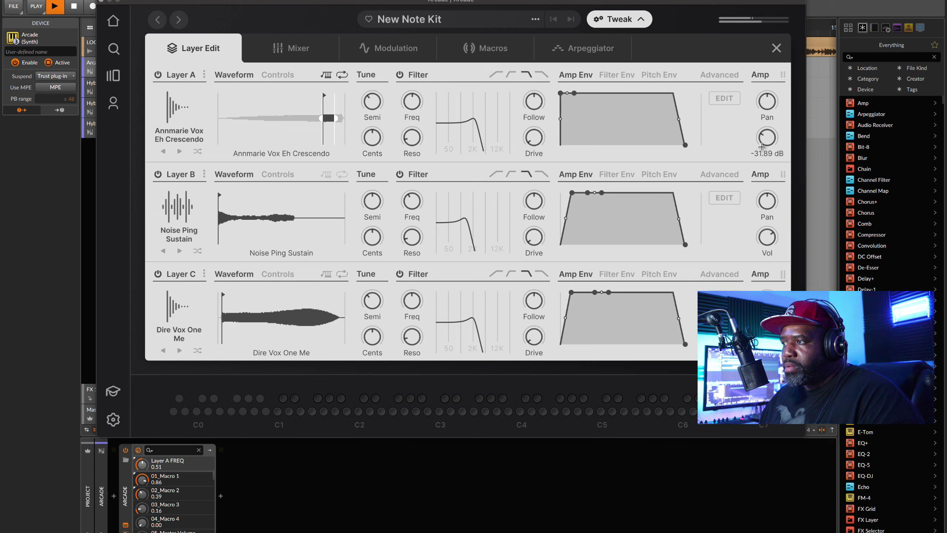
key("space")
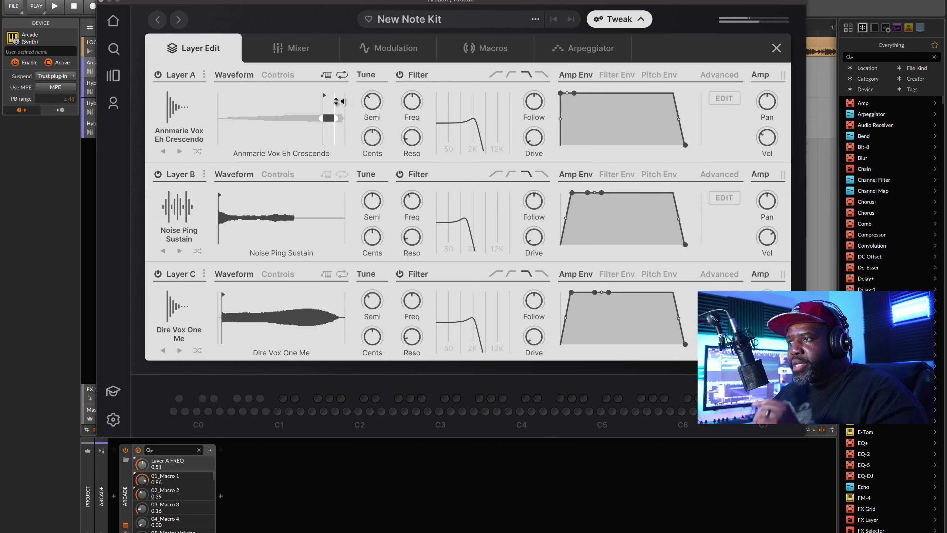
- Close the Arcade plug-in window and delete the Arcade #2 clip from the Arcade track
left_click(295, 48)
left_click(190, 47)
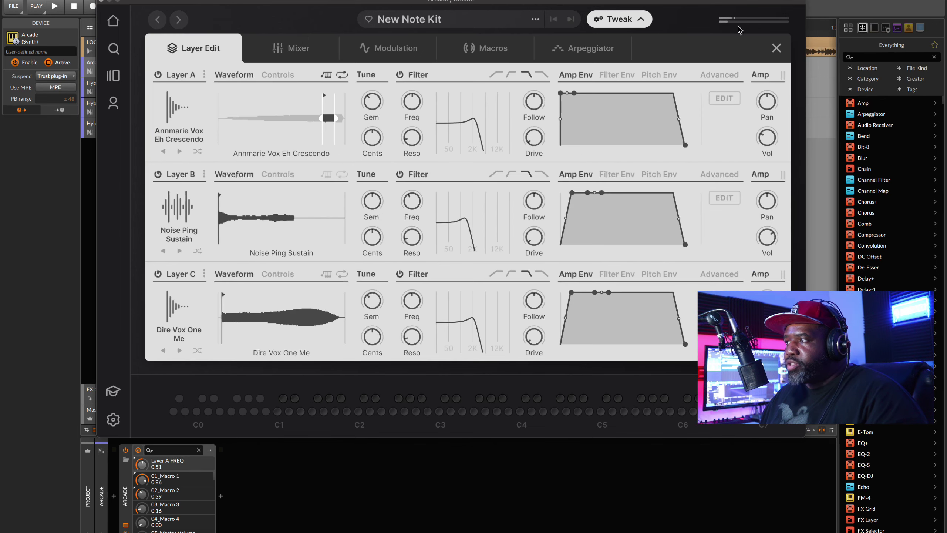
left_click(103, 3)
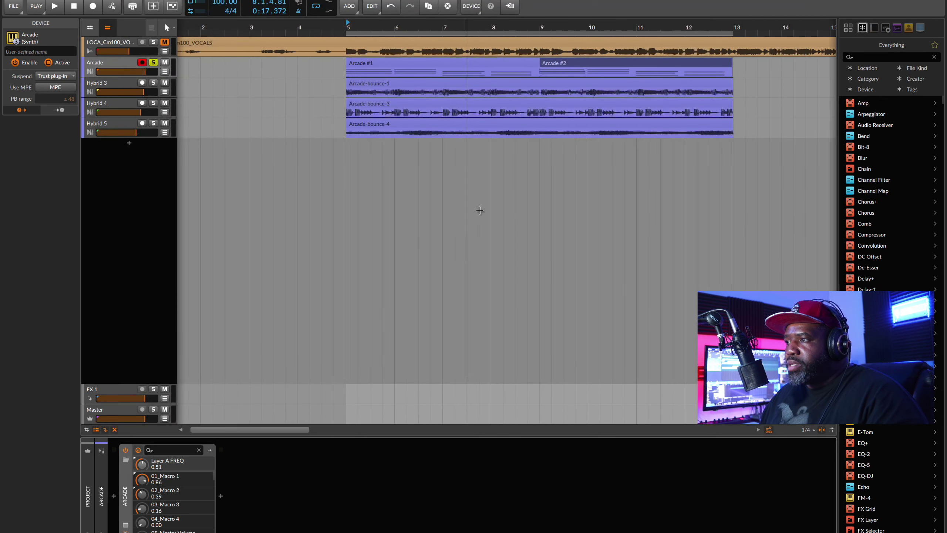
left_click(599, 66)
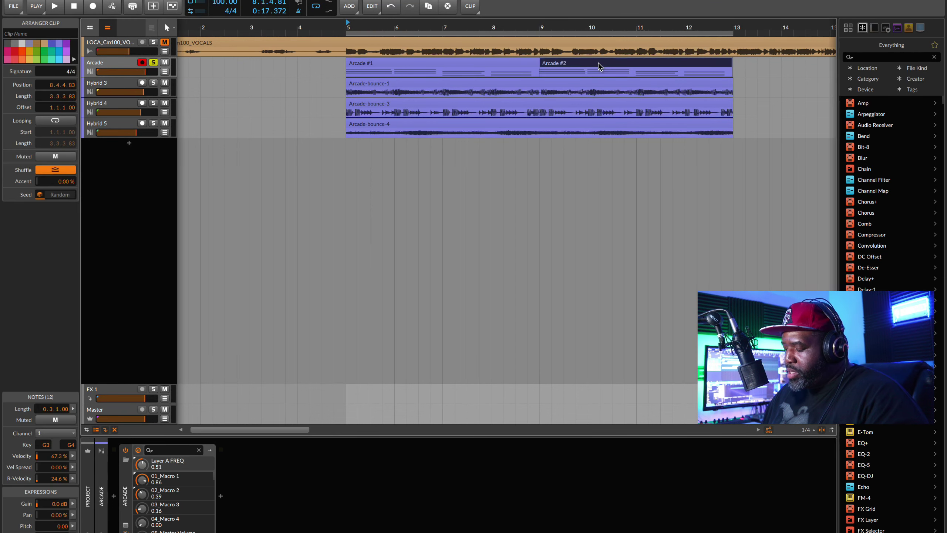
key("Delete")
- Open the Arcade #1 clip's notes and lengthen the chord notes in bars 1 and 2 to fill each full bar
double_click(451, 66)
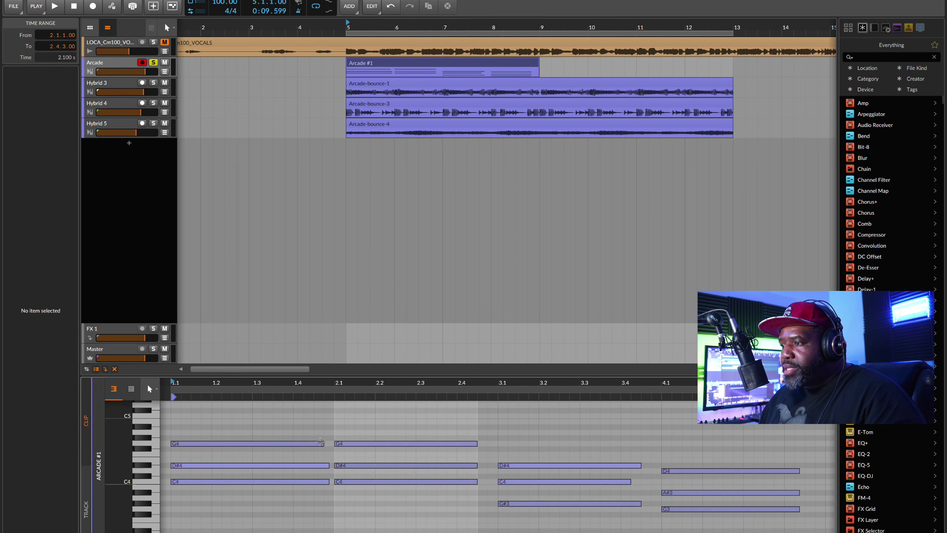
left_click_drag(320, 442, 334, 478)
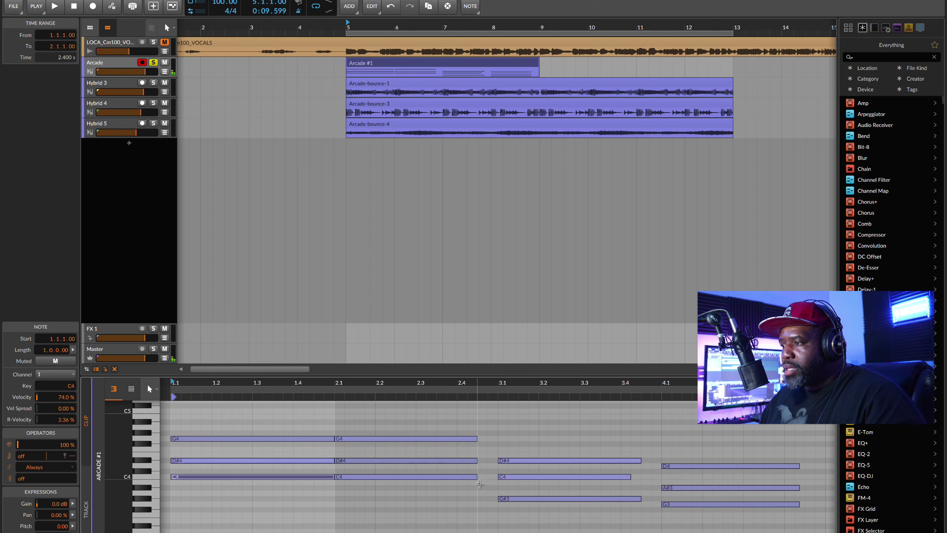
left_click_drag(477, 477, 498, 439)
left_click(478, 466)
scroll(522, 484, "right", 3)
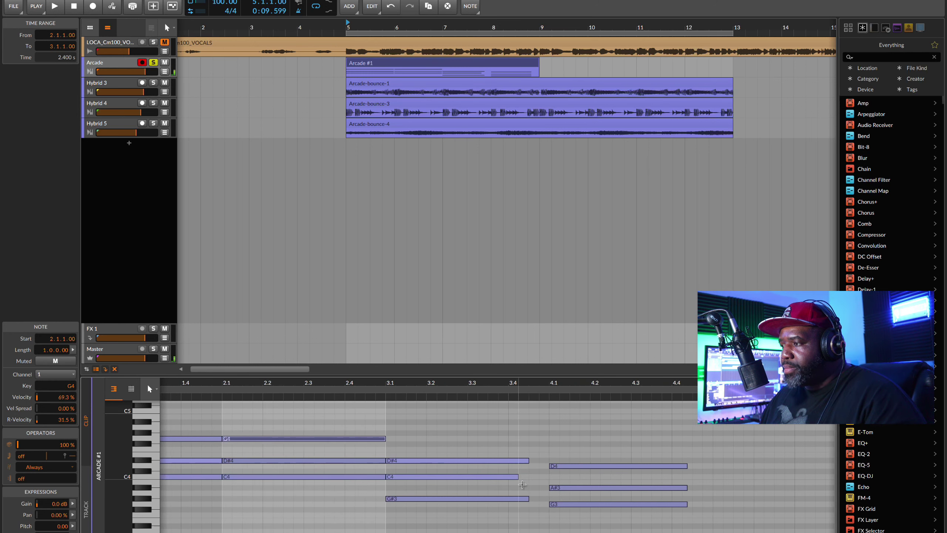
- Lengthen the chord notes in bars 3 and 4 of the Arcade #1 clip to fill each full bar
left_click_drag(516, 461, 537, 476)
left_click_drag(515, 499, 536, 499)
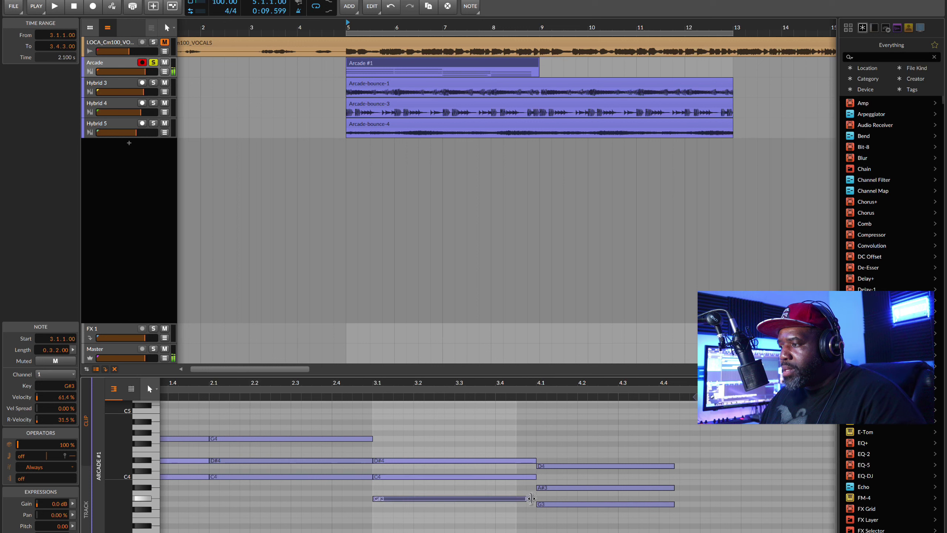
scroll(553, 471, "right", 5)
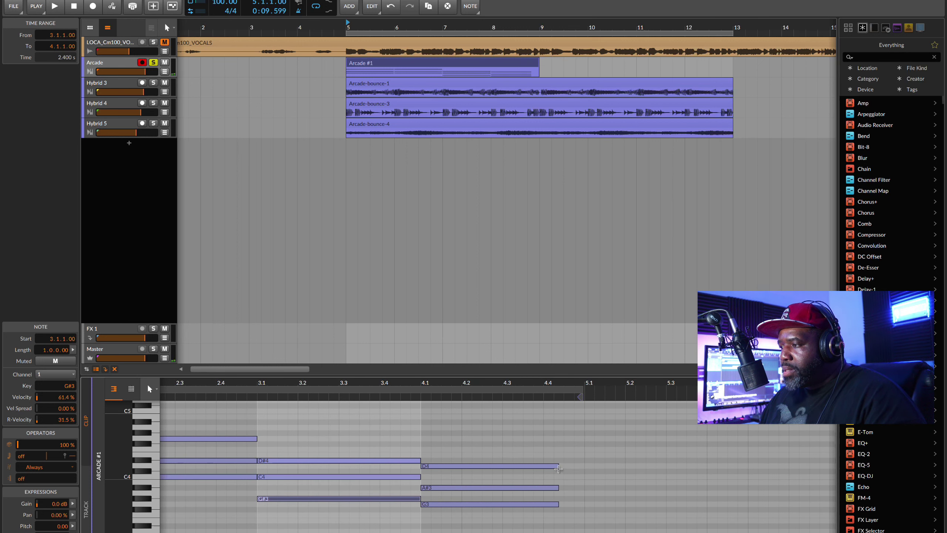
left_click_drag(558, 466, 584, 505)
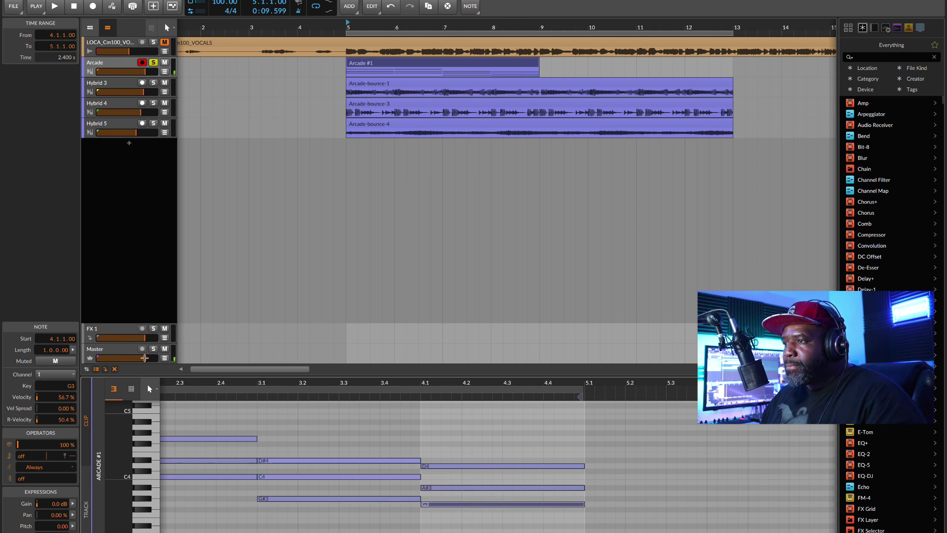
- Start playback and duplicate the Arcade #1 clip directly after itself on the Arcade track
key("space")
left_click(492, 66)
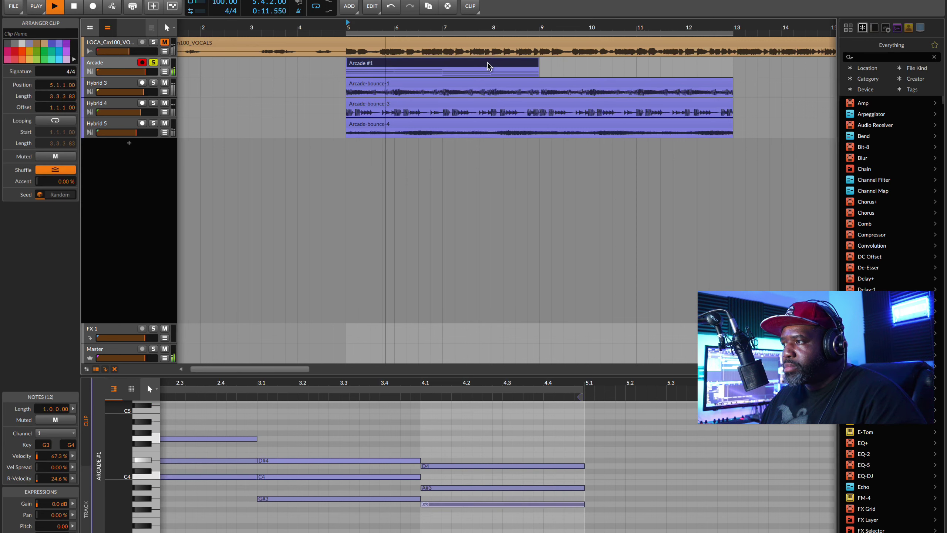
key("ctrl+d")
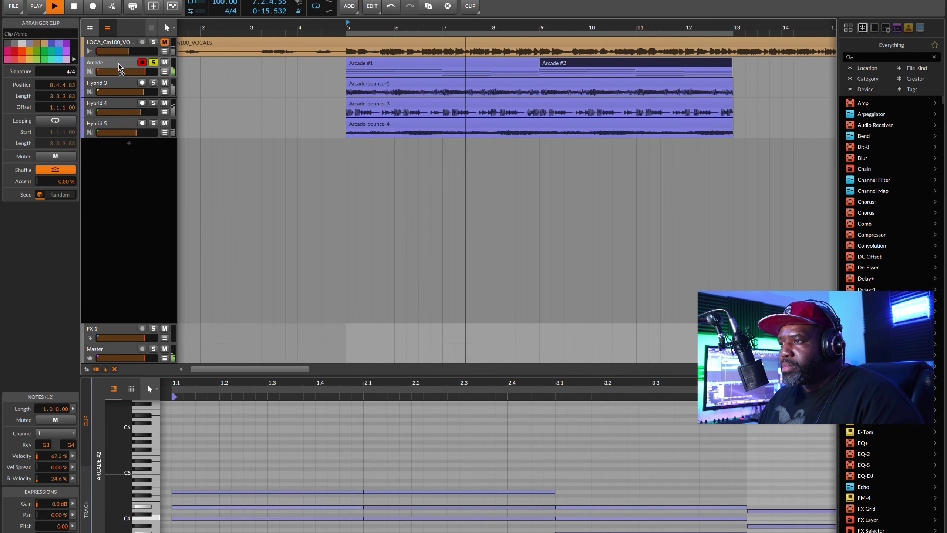
- Reopen the Arcade plug-in window, raise Layer A's volume, and lower its semitone tuning to a pitch value of 0.17
left_click(123, 77)
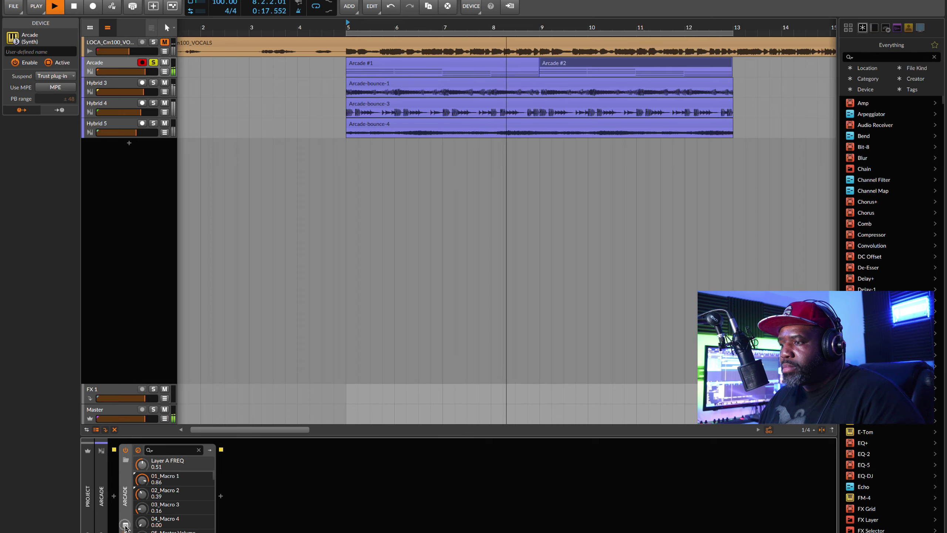
left_click(126, 524)
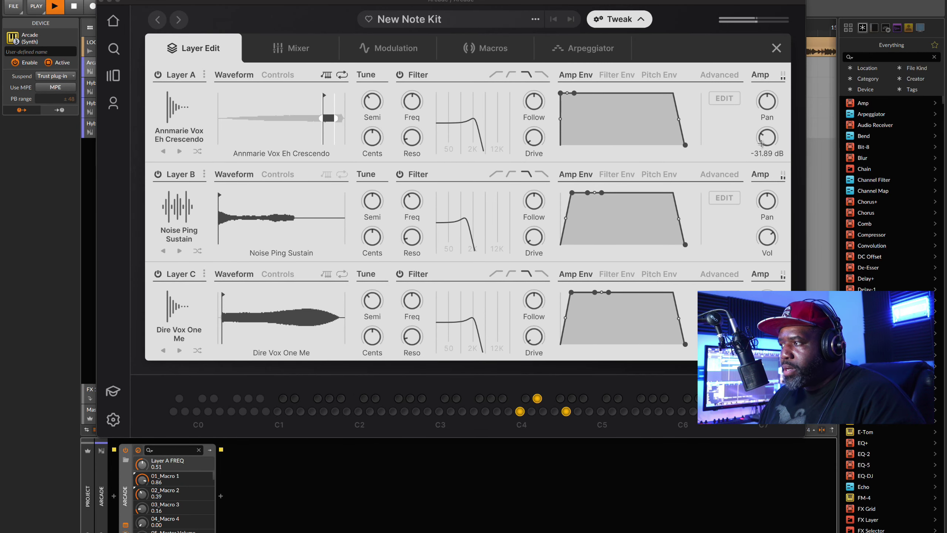
left_click_drag(760, 143, 771, 121)
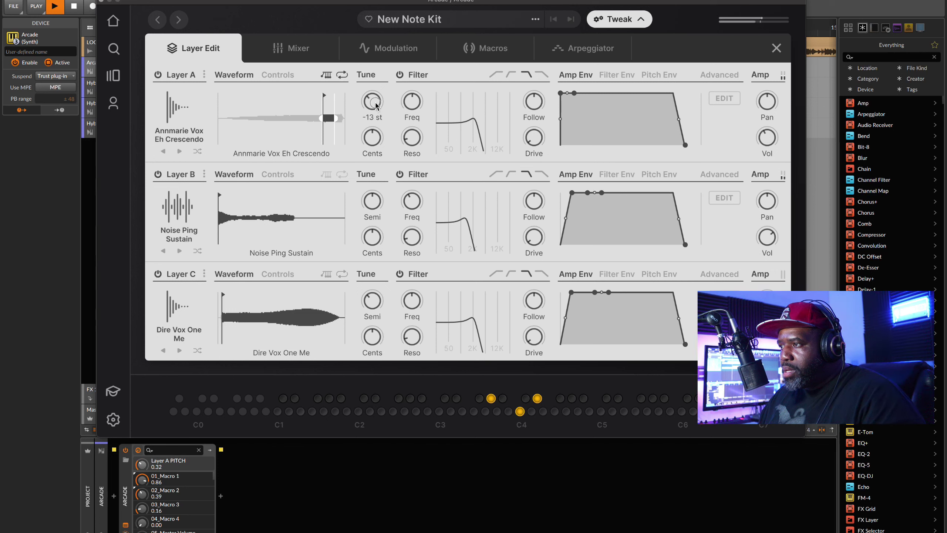
left_click_drag(376, 105, 379, 129)
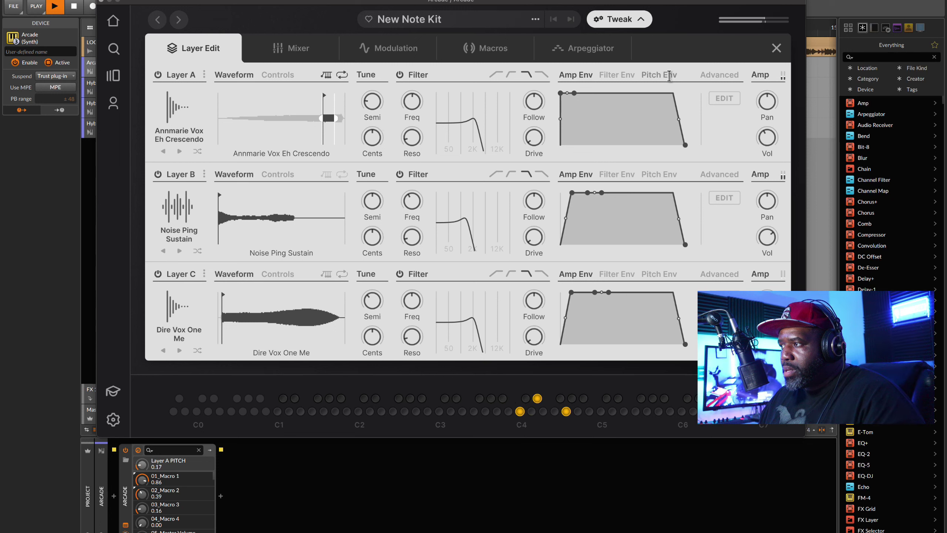
- Examine the advanced settings of Layer A and Layer B and audition the layers in the loop
left_click(712, 77)
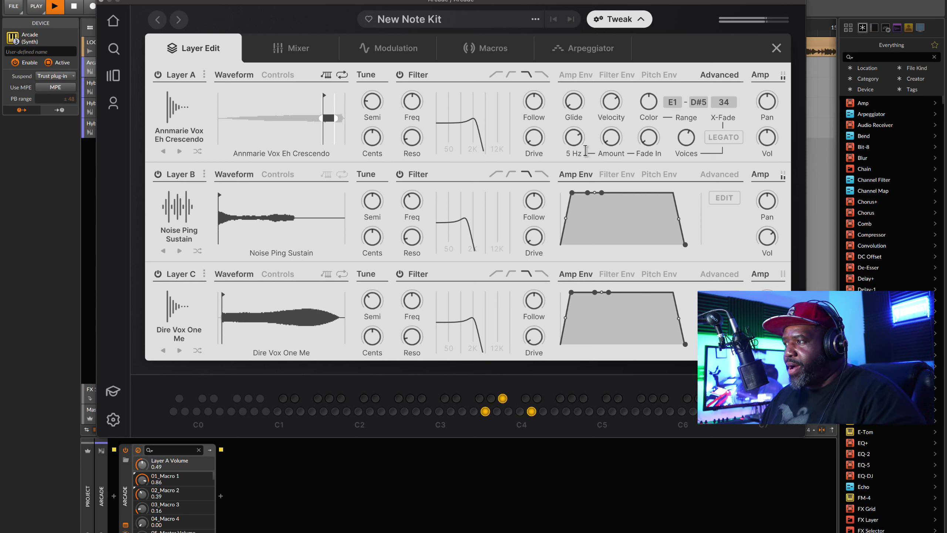
left_click(718, 176)
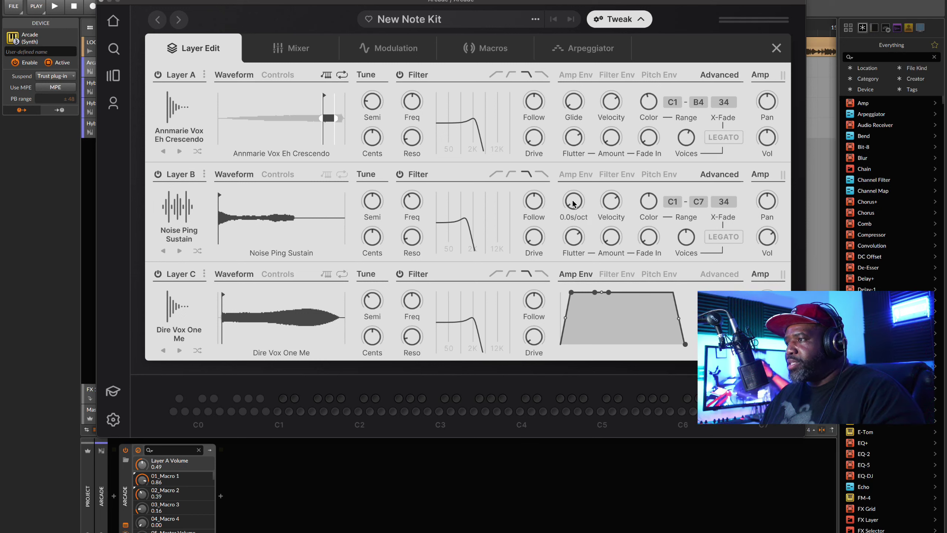
key("space")
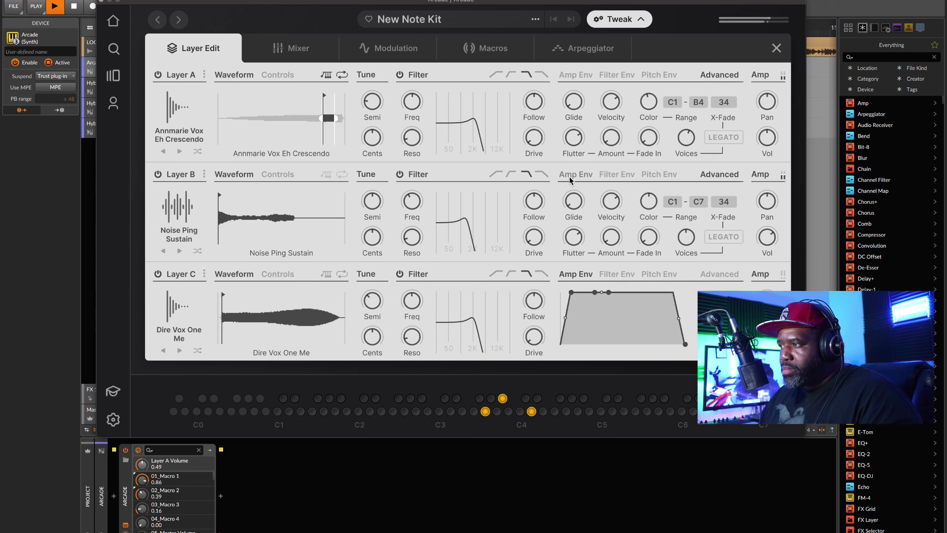
key("space")
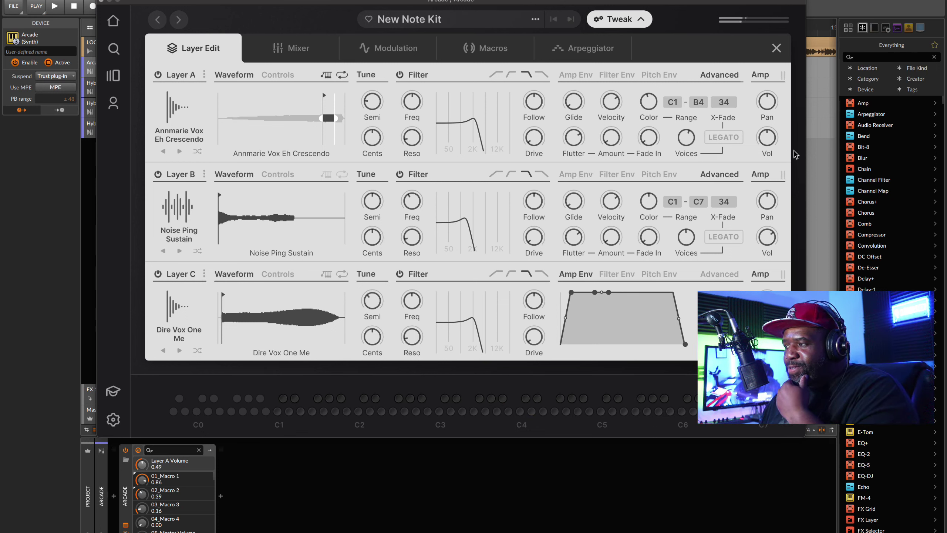
- Assign Layer A's volume to modulation slot 4, Clickable Lfo, open that modulator, and play the loop
right_click(767, 138)
mouse_move(731, 165)
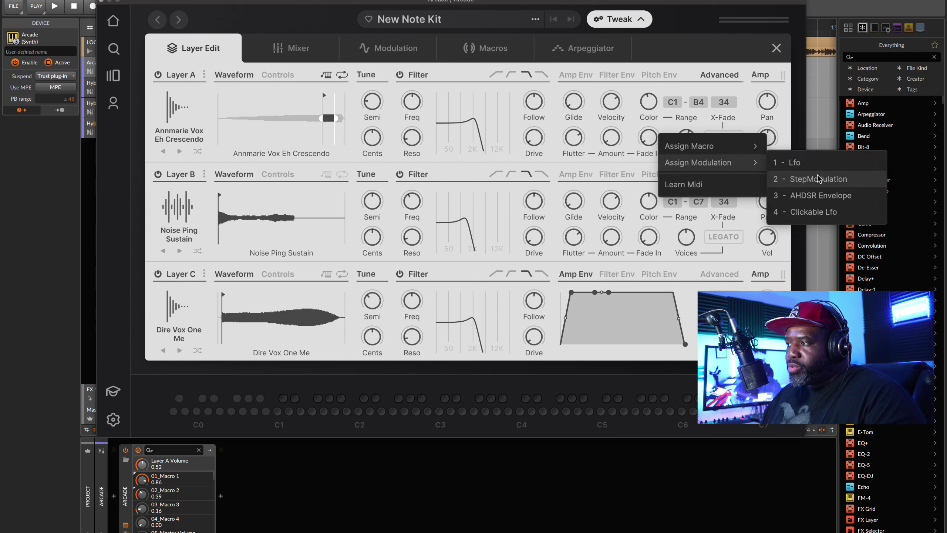
left_click(820, 212)
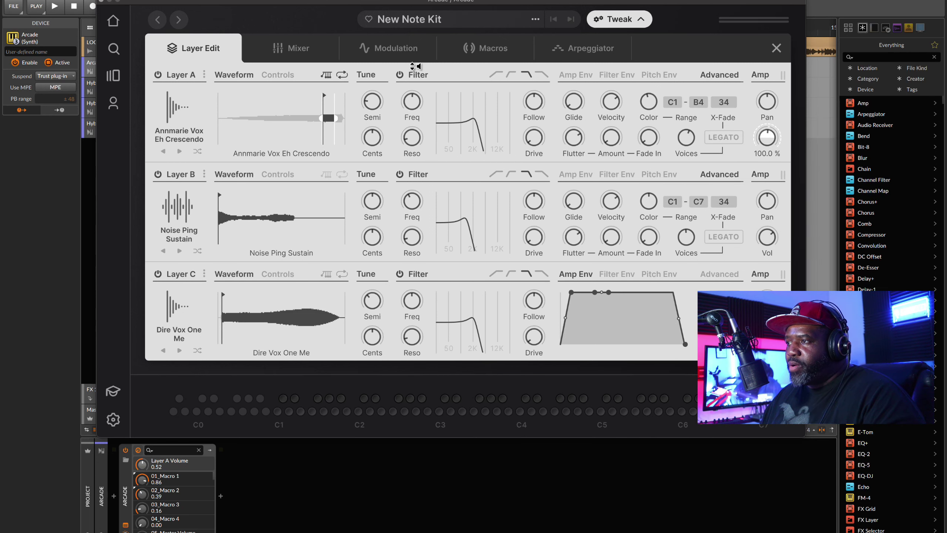
left_click(402, 48)
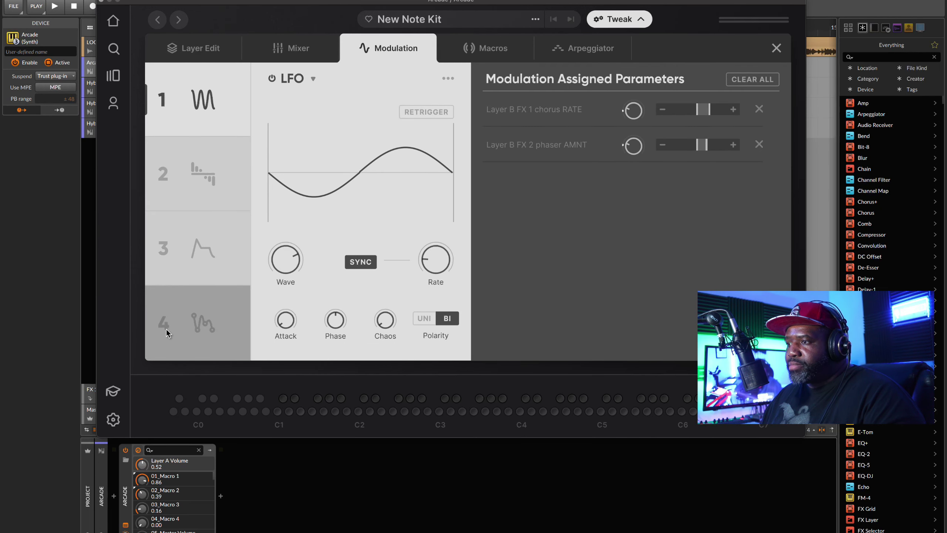
left_click(195, 325)
key("space")
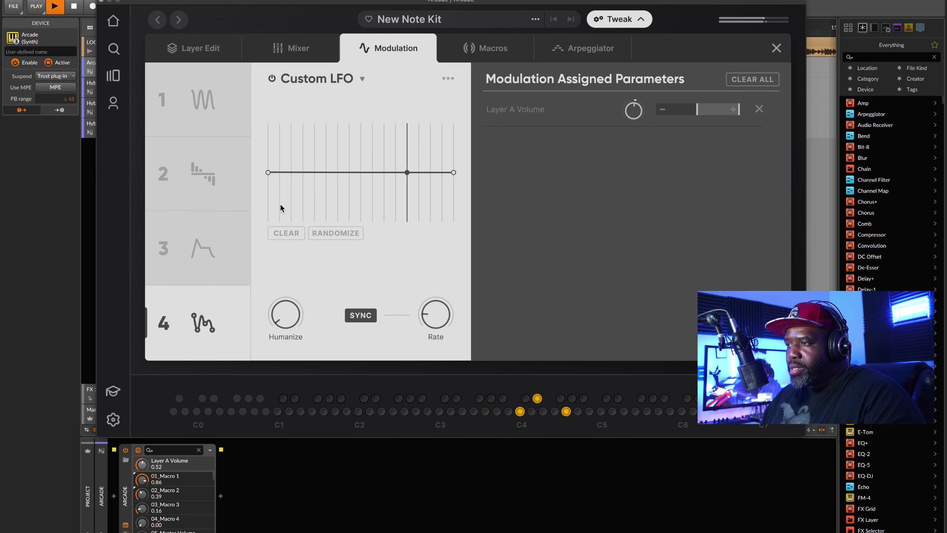
key("space")
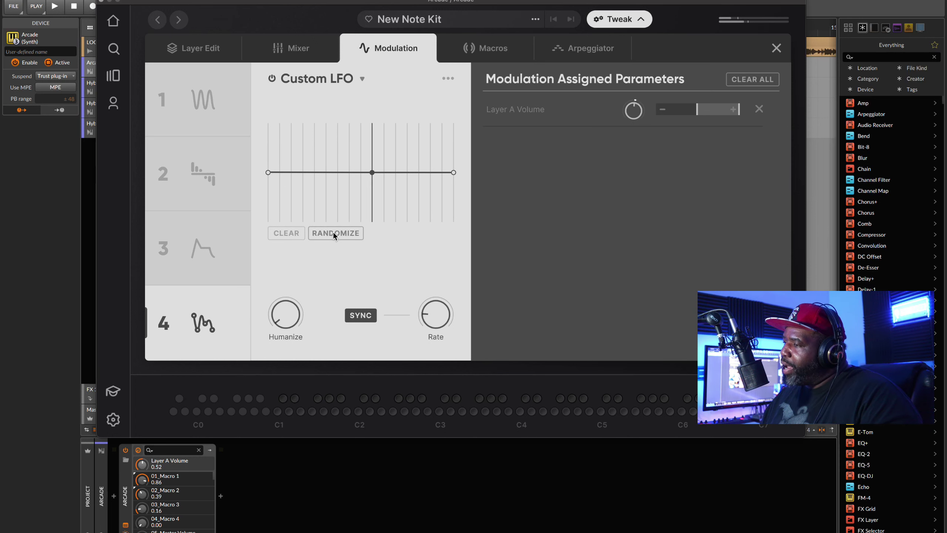
- Try a randomized curve for the Custom LFO in slot 4, audition it in the loop, and clear the curve
left_click(333, 232)
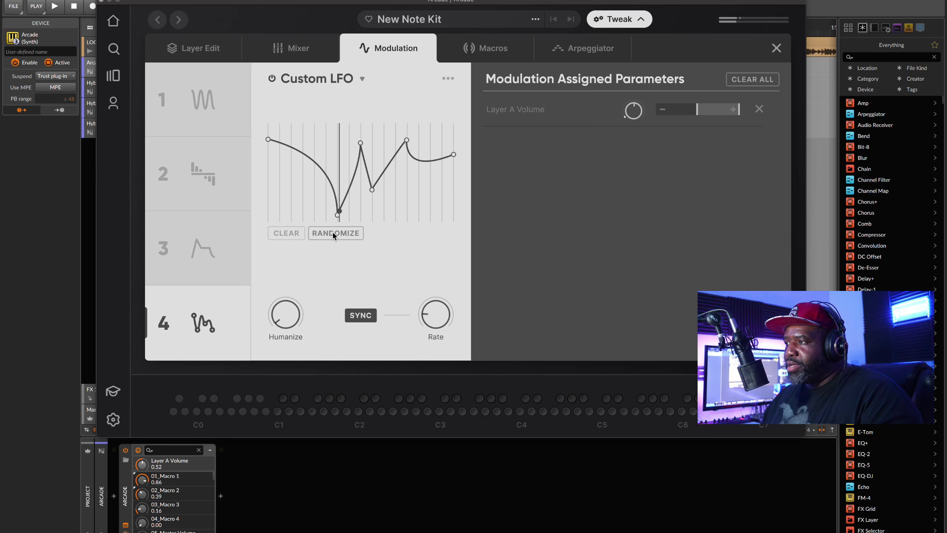
key("space")
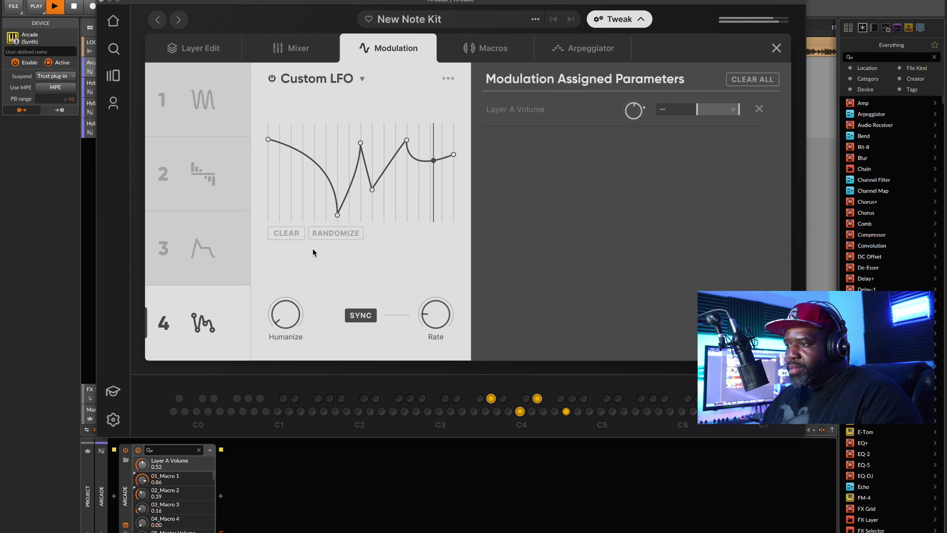
mouse_move(301, 302)
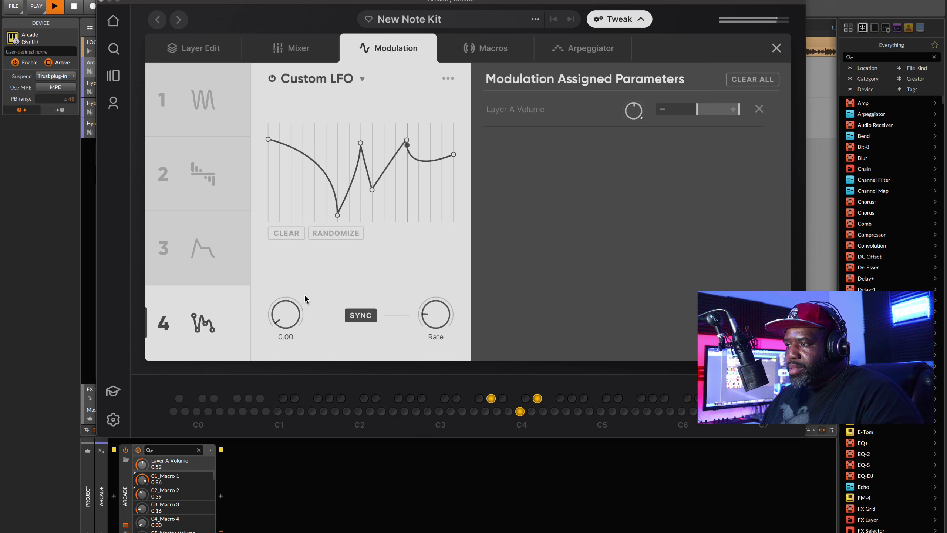
key("space")
left_click(290, 234)
mouse_move(442, 315)
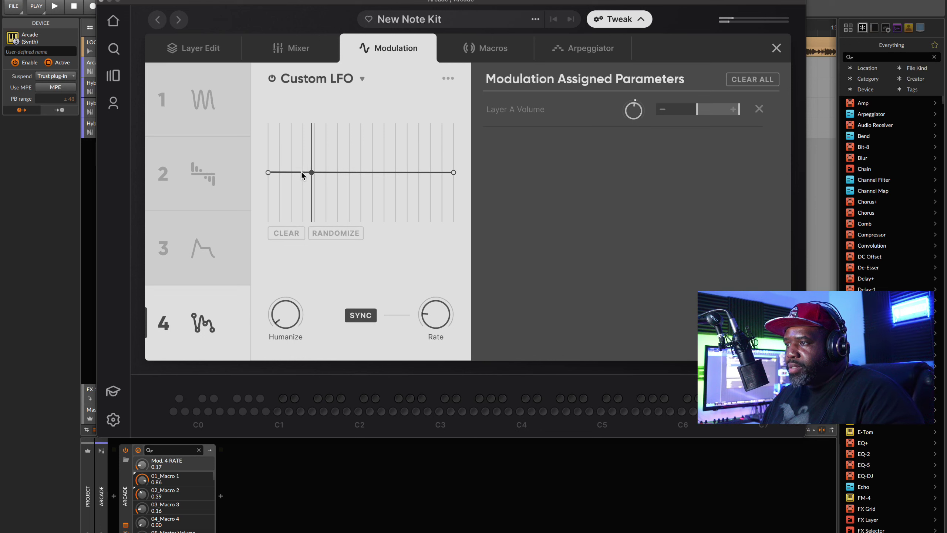
- Shape the Custom LFO curve with a raised point near its start and a lowered point past the middle, and play the loop
left_click_drag(302, 172, 306, 156)
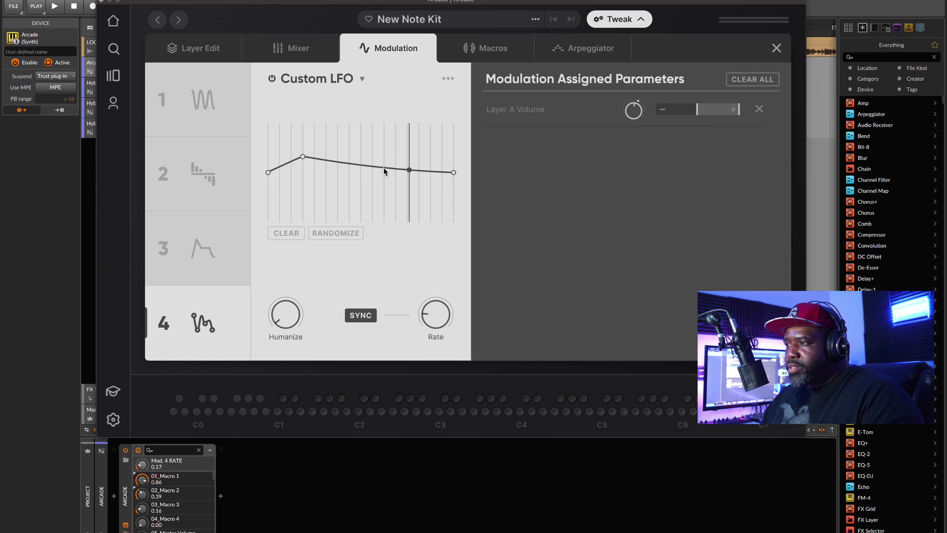
double_click(370, 165)
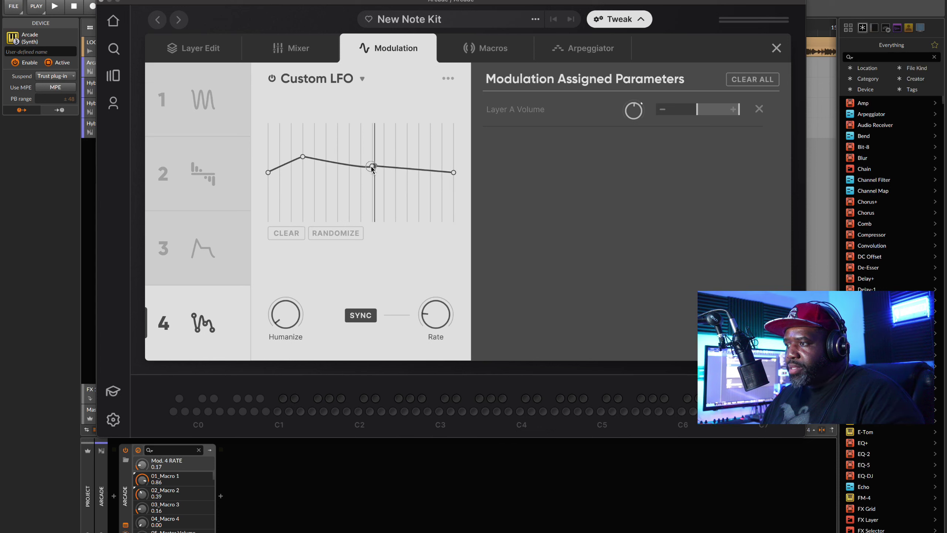
left_click_drag(370, 166, 423, 221)
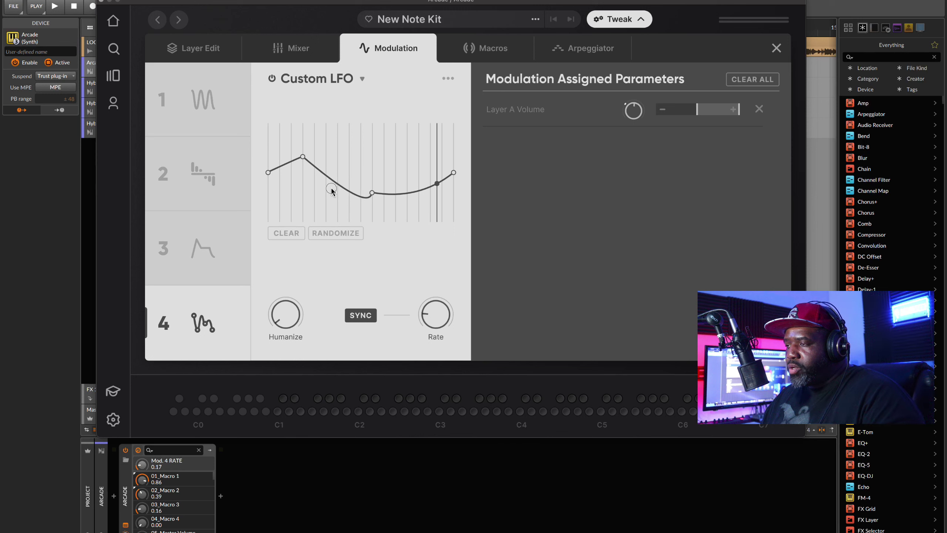
key("space")
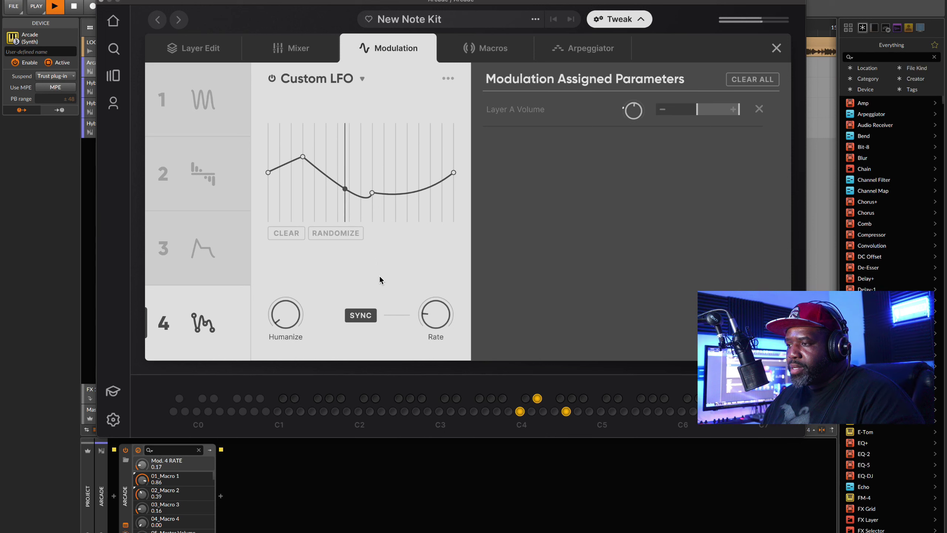
- Raise the Custom LFO's Humanize to 0.25, lower the first peak slightly and straighten the slope after it
left_click_drag(286, 312, 286, 269)
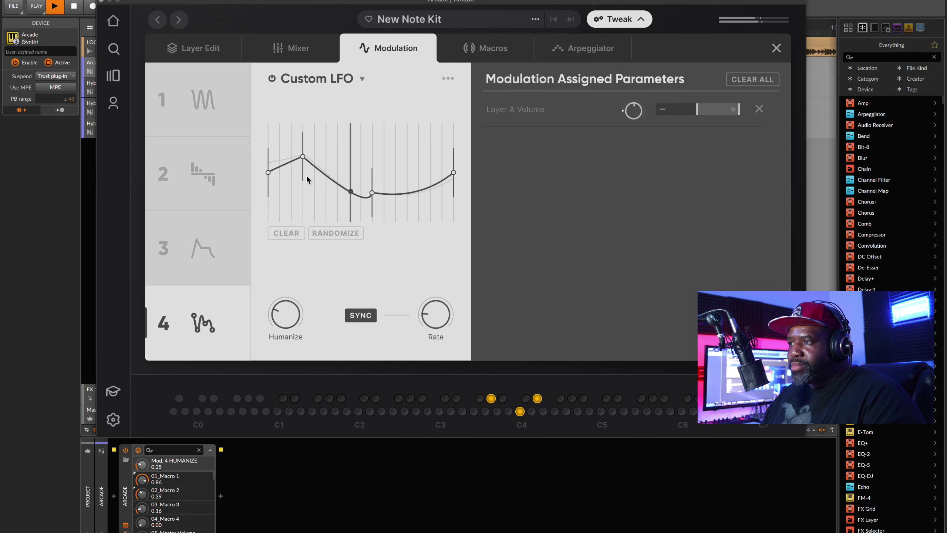
left_click_drag(301, 157, 303, 165)
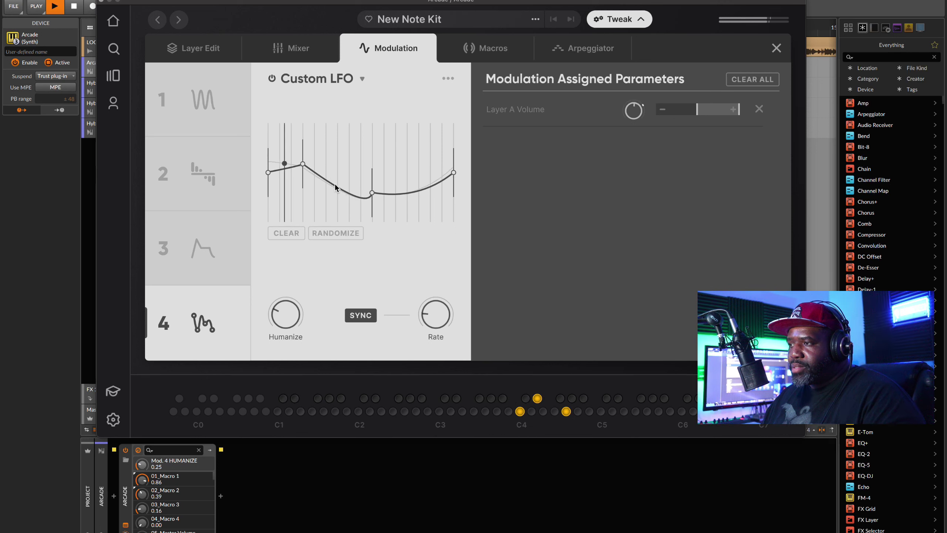
left_click_drag(339, 180, 344, 163)
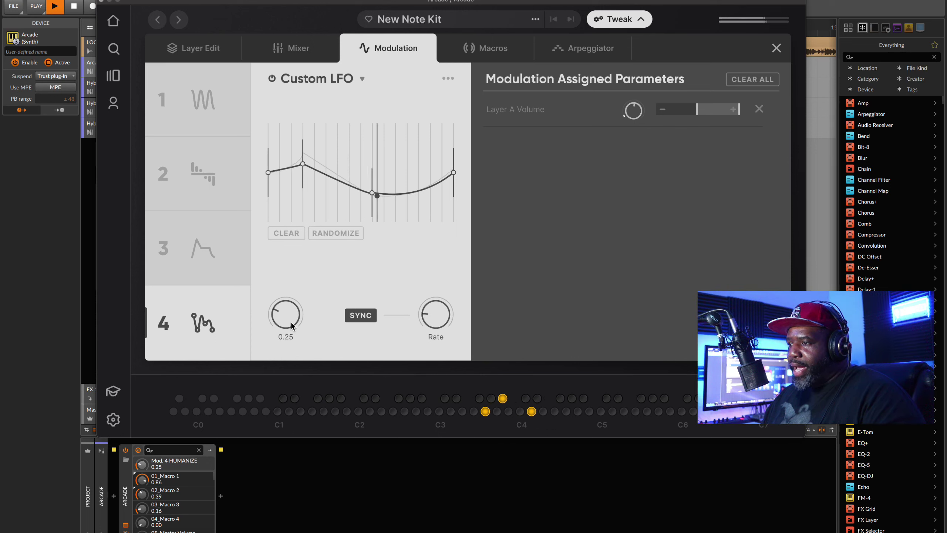
- Set the Custom LFO's Humanize to 0.26 and its rate to 0.66
left_click_drag(284, 315, 282, 315)
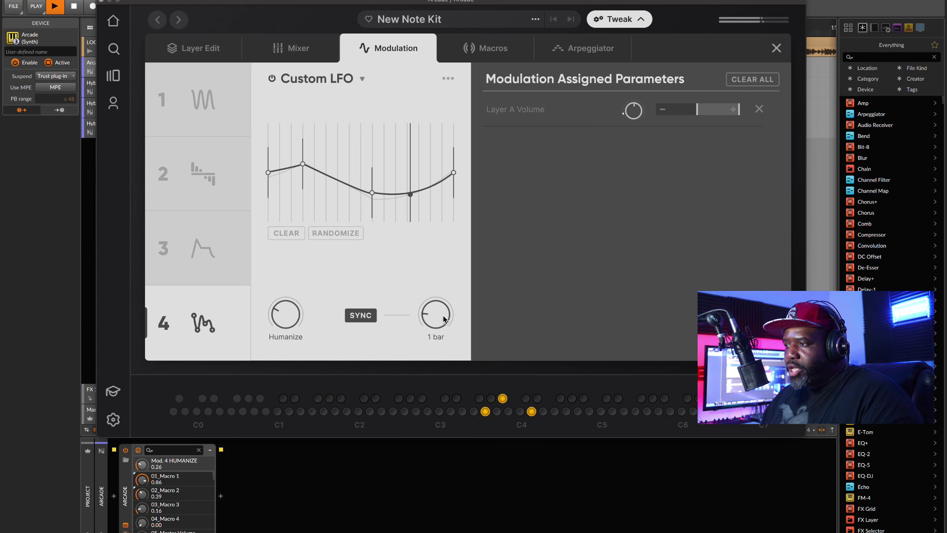
left_click_drag(443, 316, 439, 270)
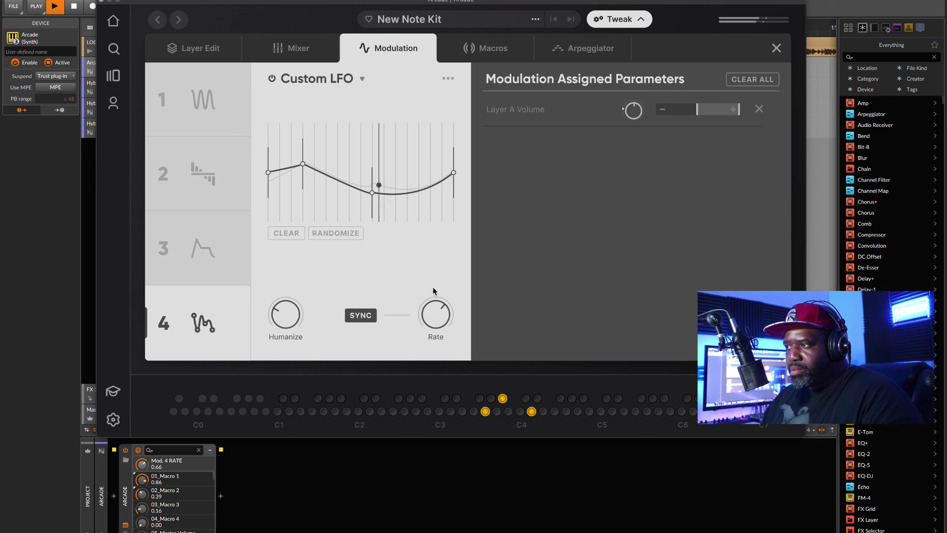
mouse_move(439, 327)
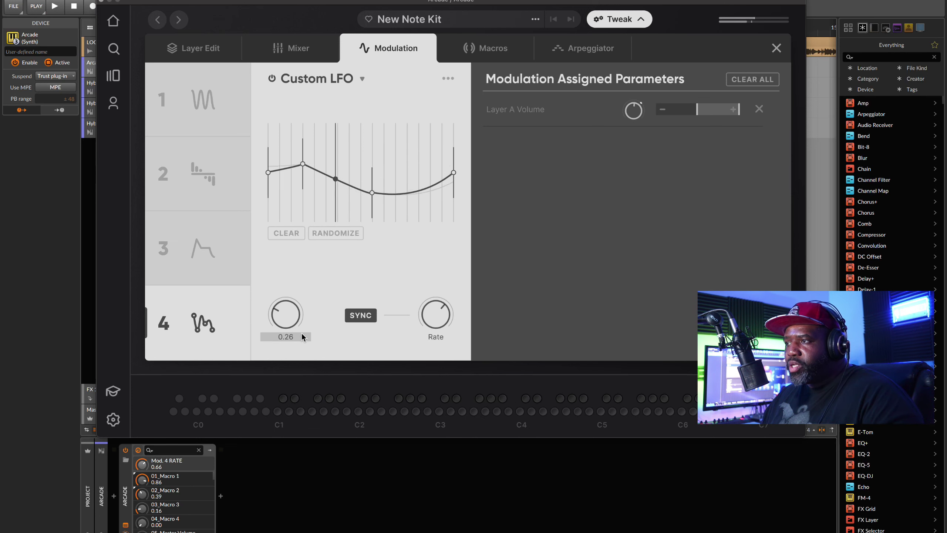
- Return to the layer editing view and audition the layers with the modulated Layer A volume
left_click(200, 49)
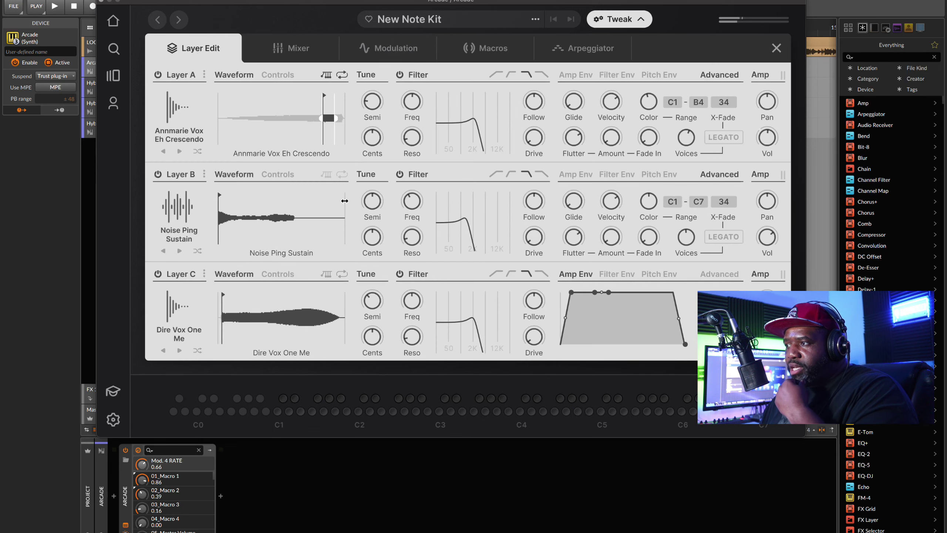
key("space")
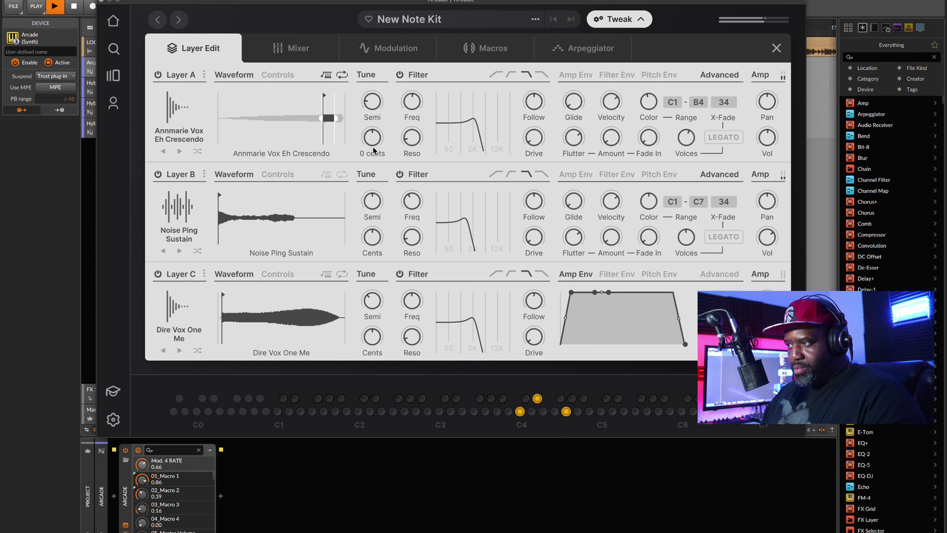
key("space")
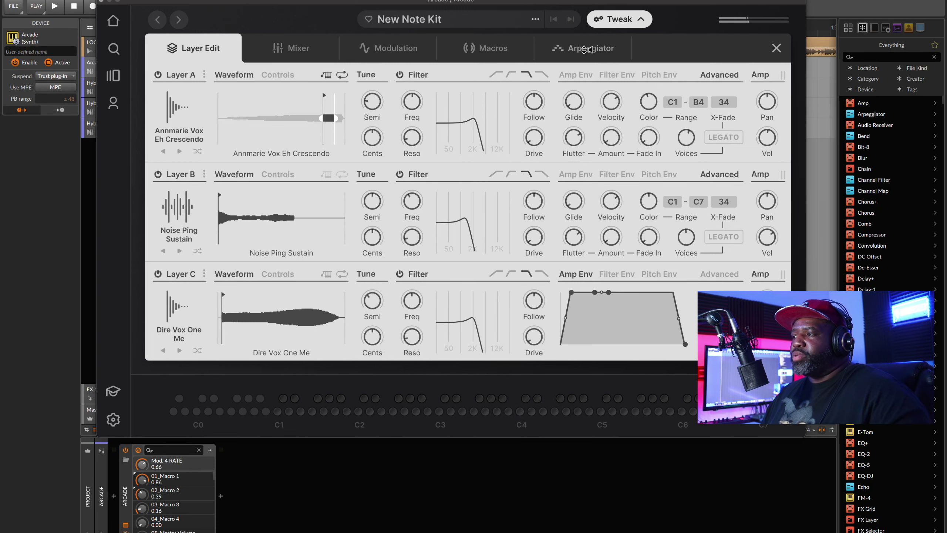
- Open the arpeggiator, enable Arp A, and audition its default pattern
left_click(578, 50)
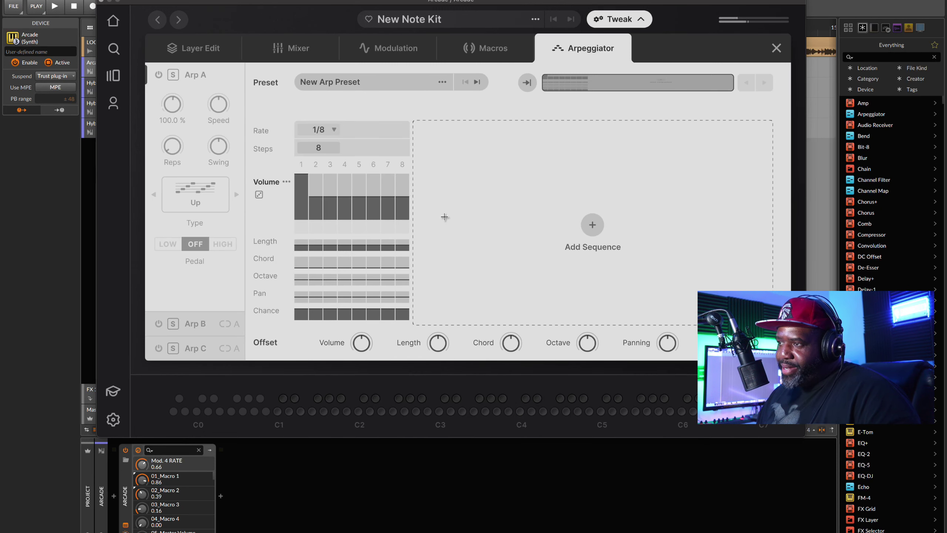
left_click(160, 75)
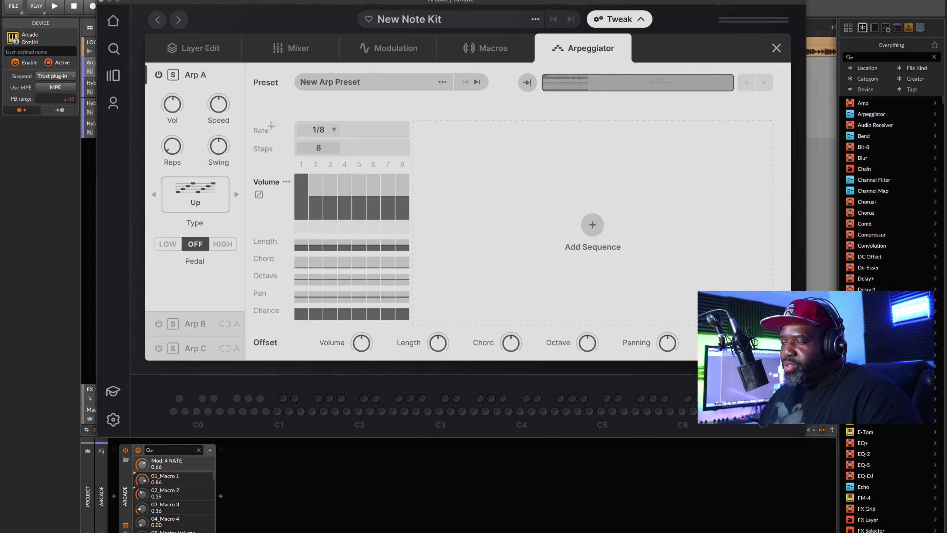
key("space")
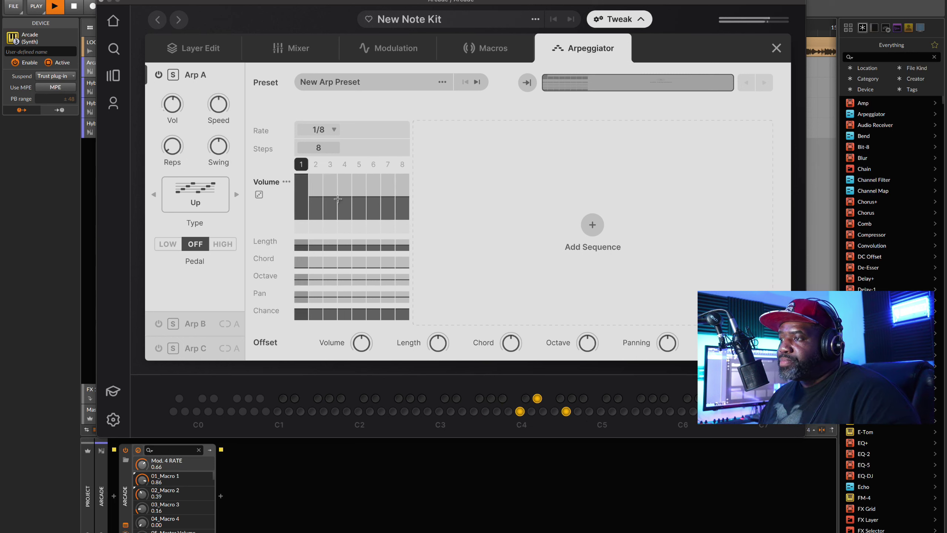
key("space")
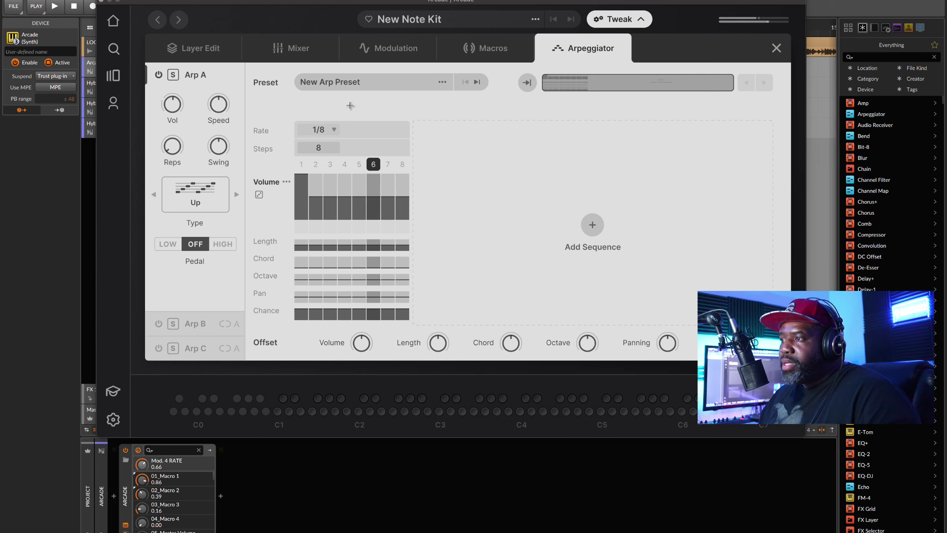
- Try the Syncopated 06 preset on Arp A, audition it, and reset the arpeggiator layer
left_click(443, 82)
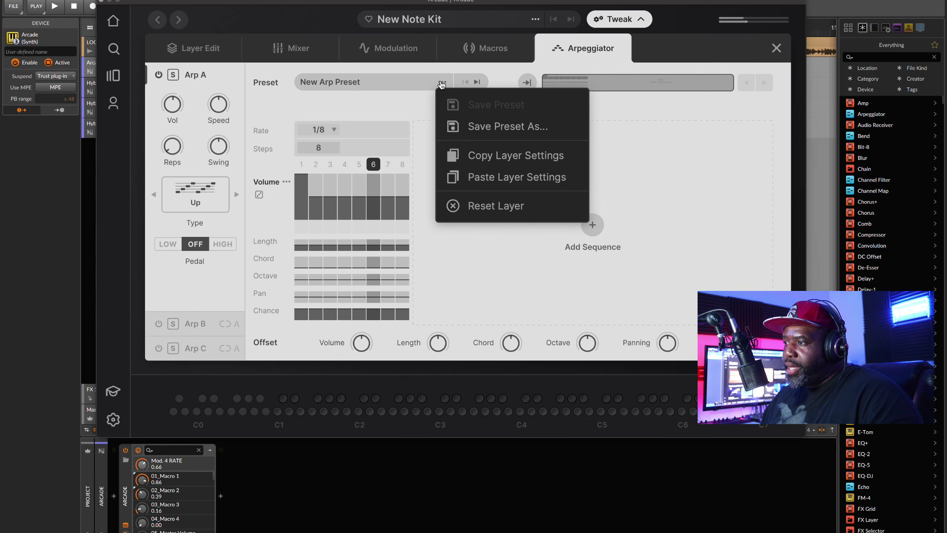
left_click(409, 88)
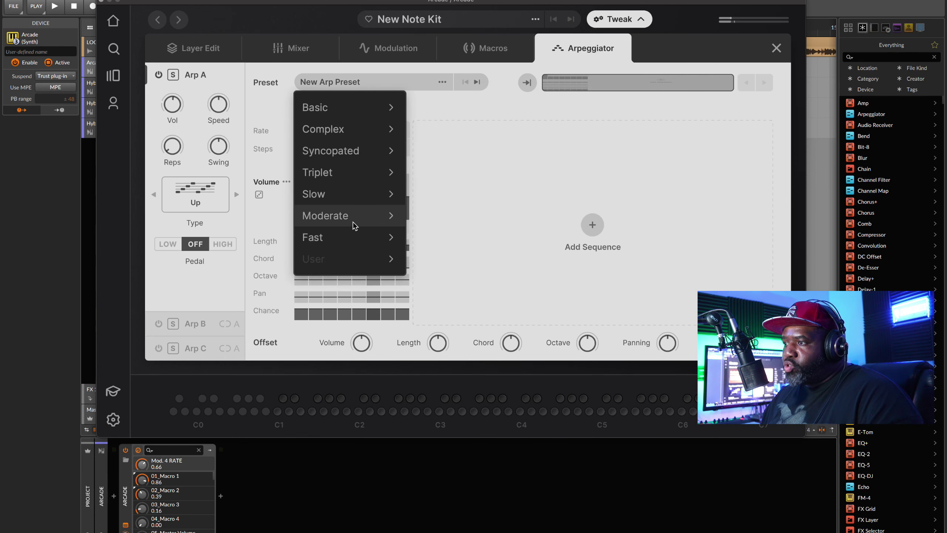
mouse_move(352, 221)
mouse_move(343, 159)
left_click(420, 162)
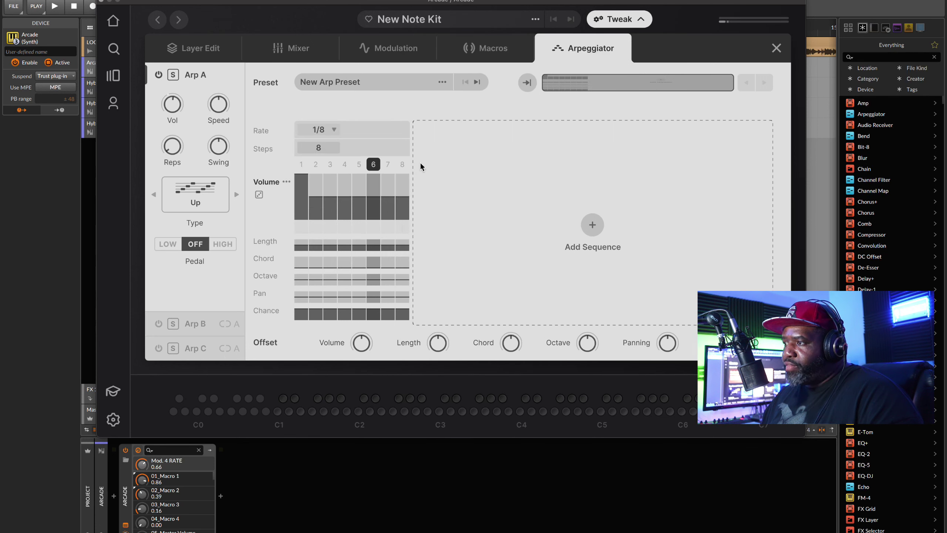
key("space")
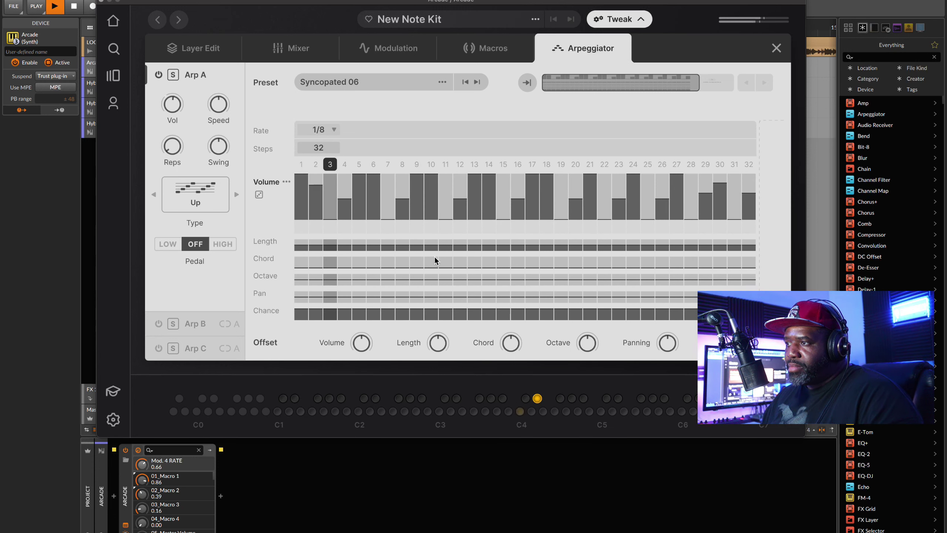
key("space")
left_click(443, 82)
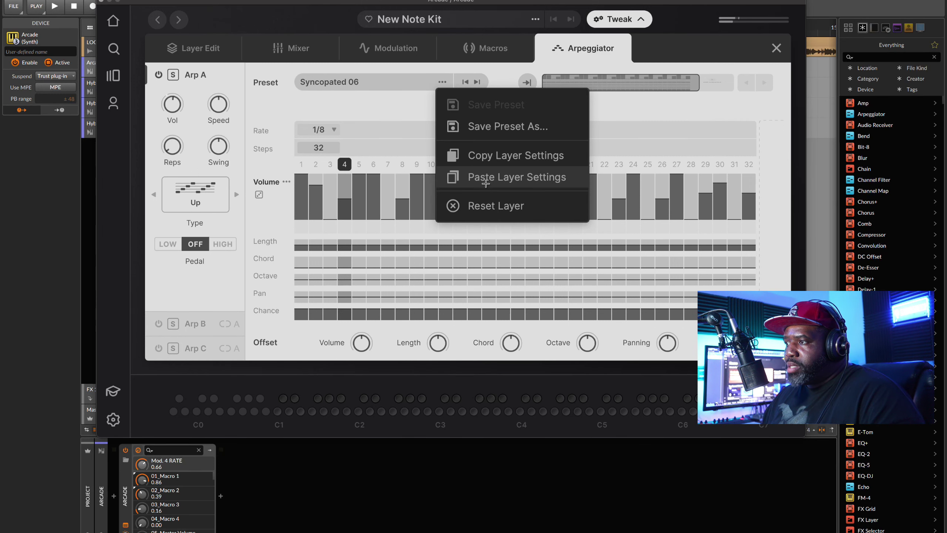
left_click(489, 207)
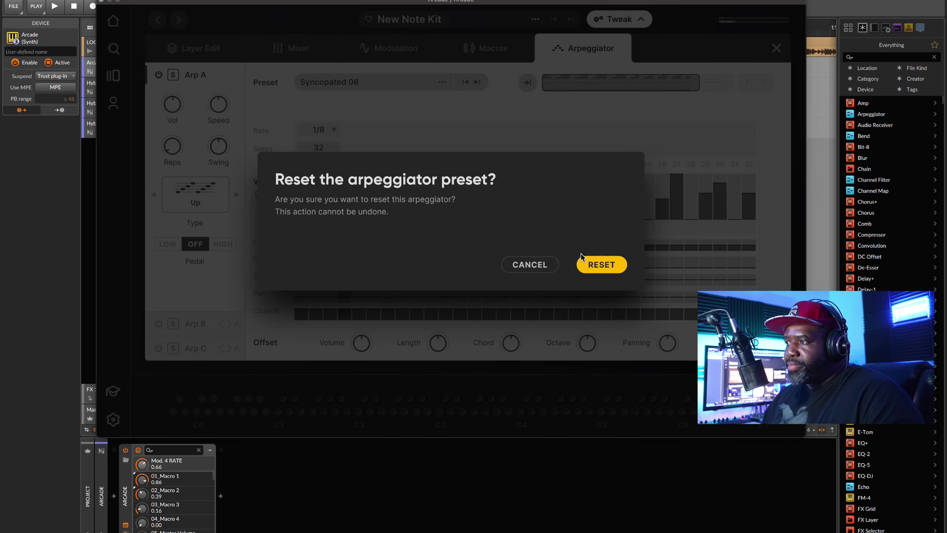
left_click(593, 265)
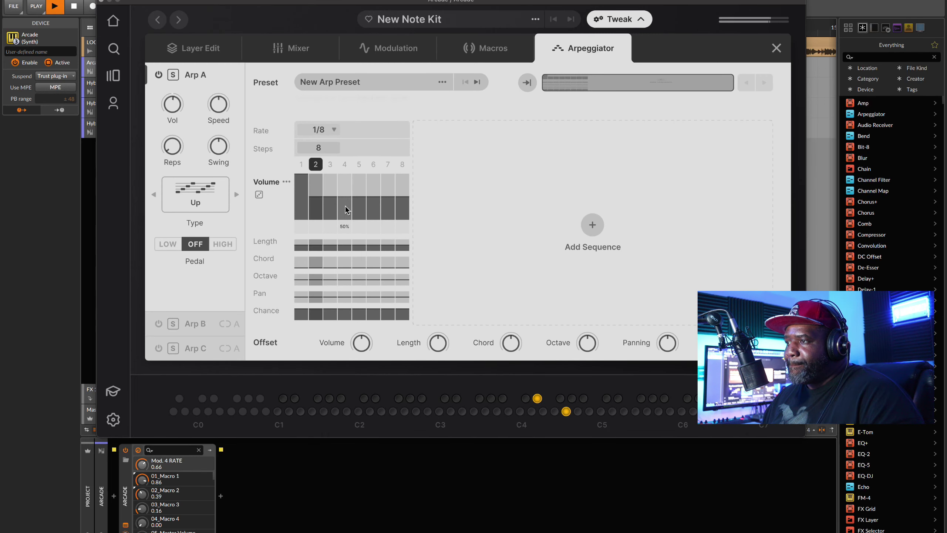
- Reduce Arp A's first sequence to 1 step and set its rate to 1/2
left_click_drag(318, 147, 318, 191)
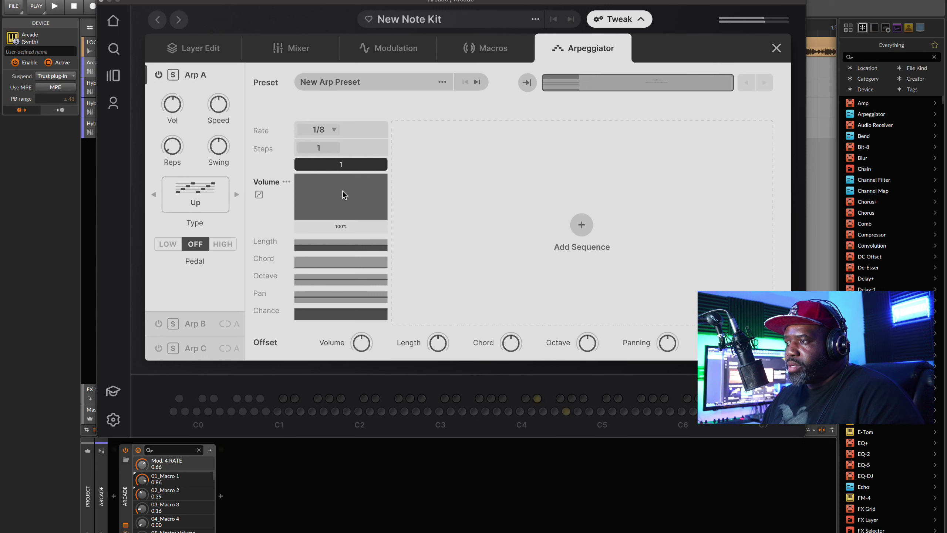
left_click(334, 131)
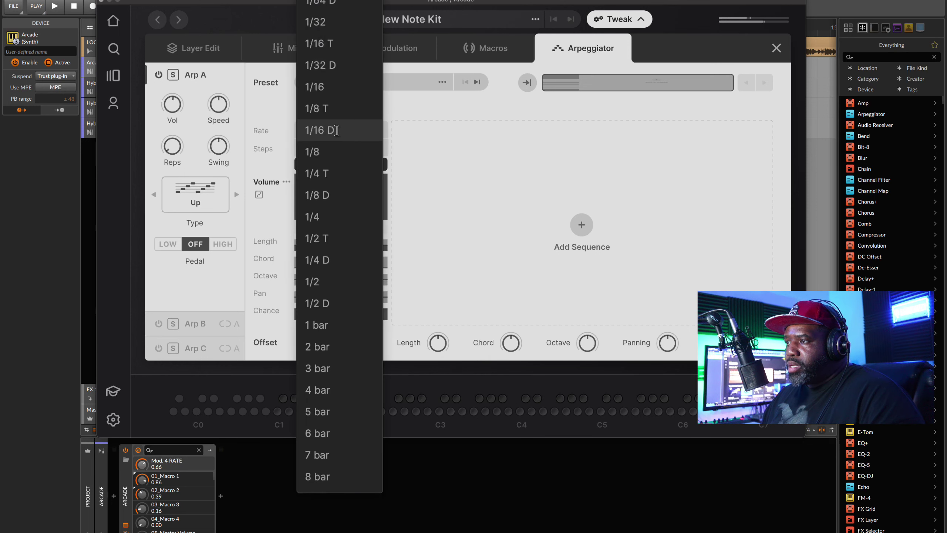
left_click(336, 282)
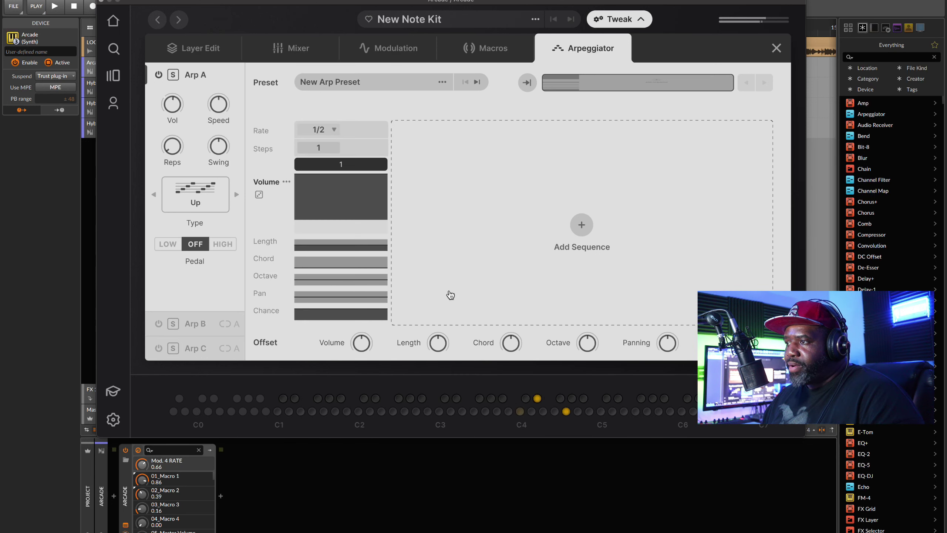
- Add a second sequence with 2 steps and a third with 1 step to Arp A, and audition the pattern
left_click(572, 231)
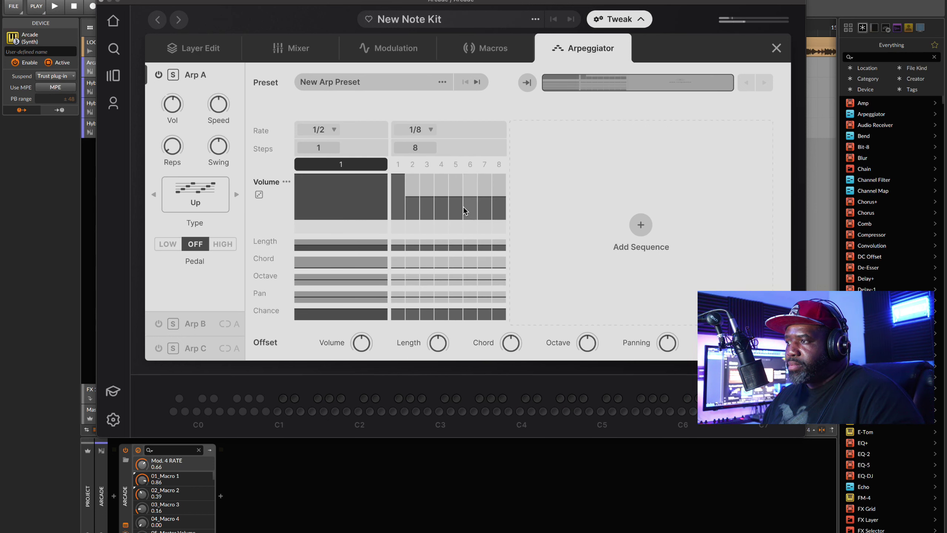
mouse_move(418, 148)
left_mouse_down()
mouse_move(417, 183)
mouse_move(507, 195)
left_mouse_up()
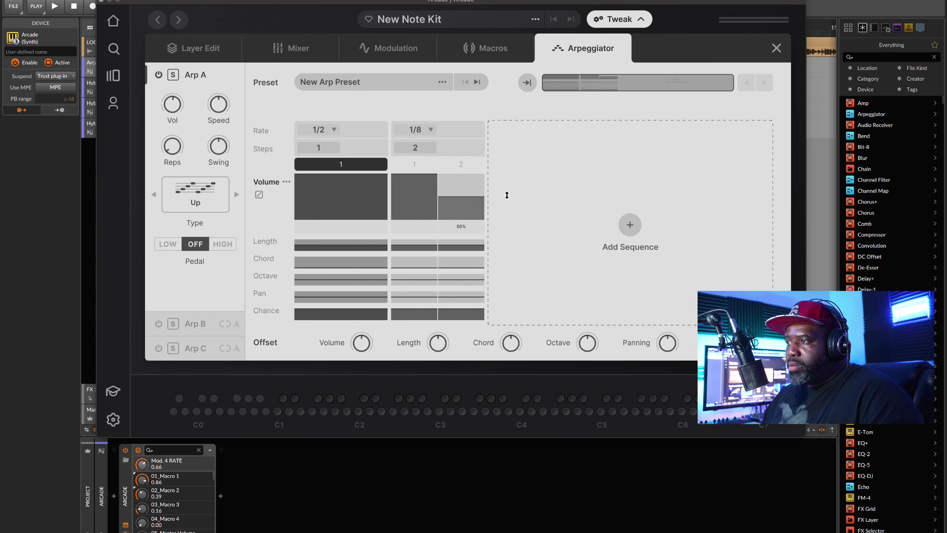
left_click(625, 222)
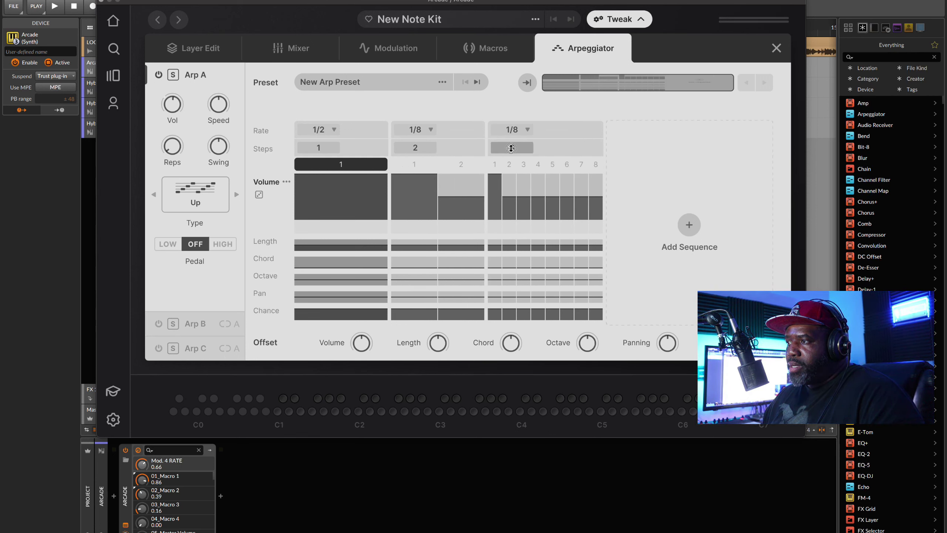
left_click_drag(511, 148, 519, 179)
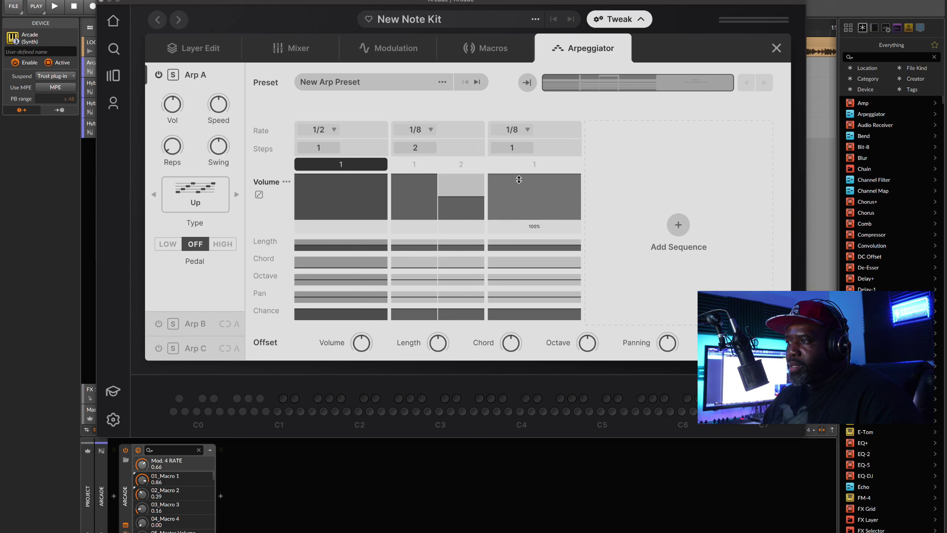
key("space")
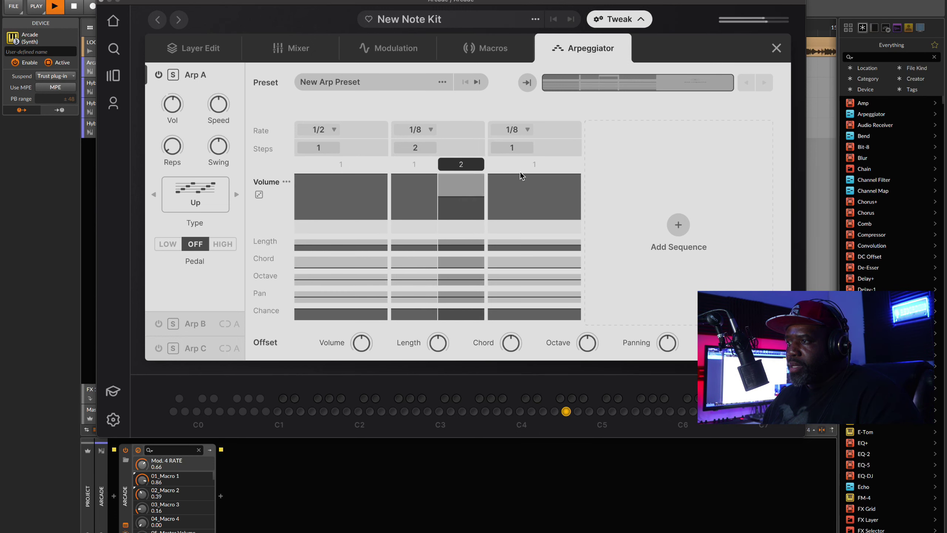
key("space")
- Set the rate of Arp A's second sequence to 1/16 and audition the result
left_click(430, 130)
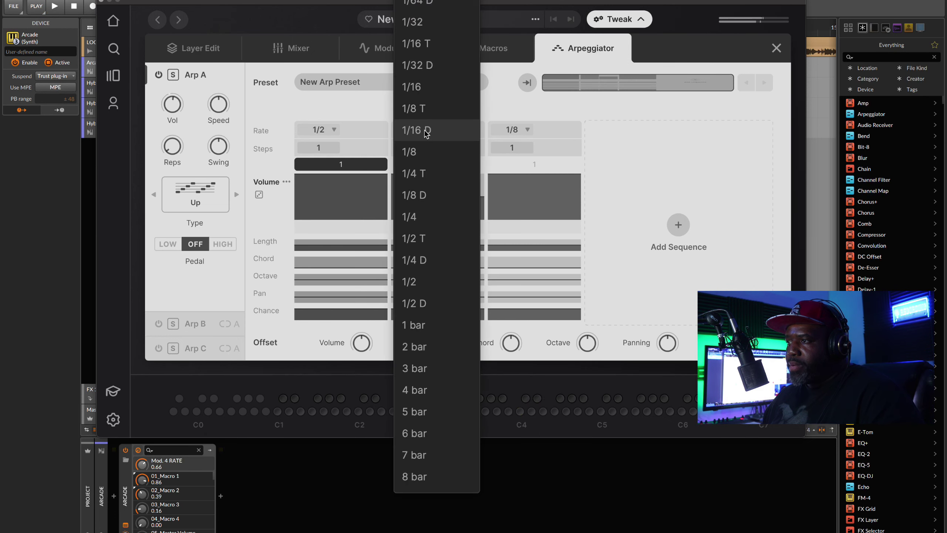
left_click(418, 88)
key("space")
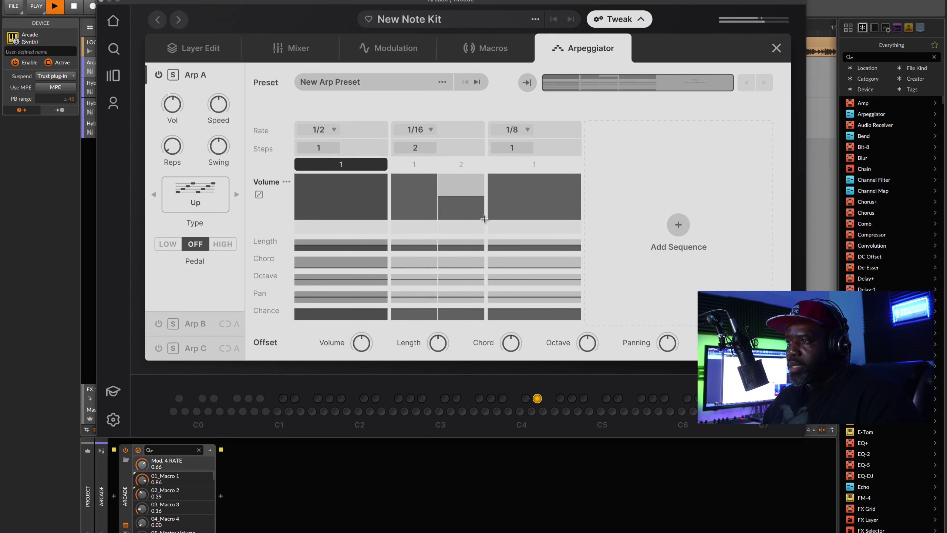
key("space")
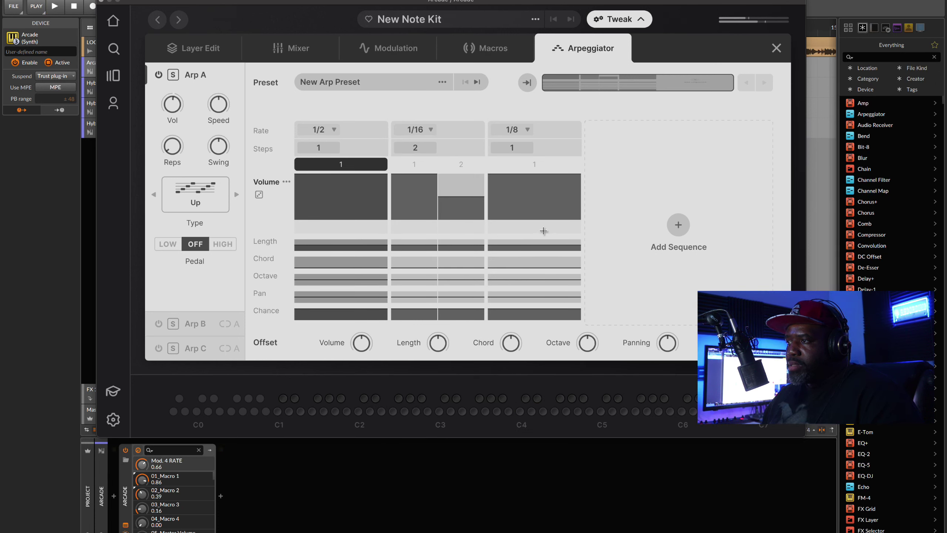
- Try a 1/32 rate on Arp A's second sequence, audition it, and return the rate to 1/16
key("space")
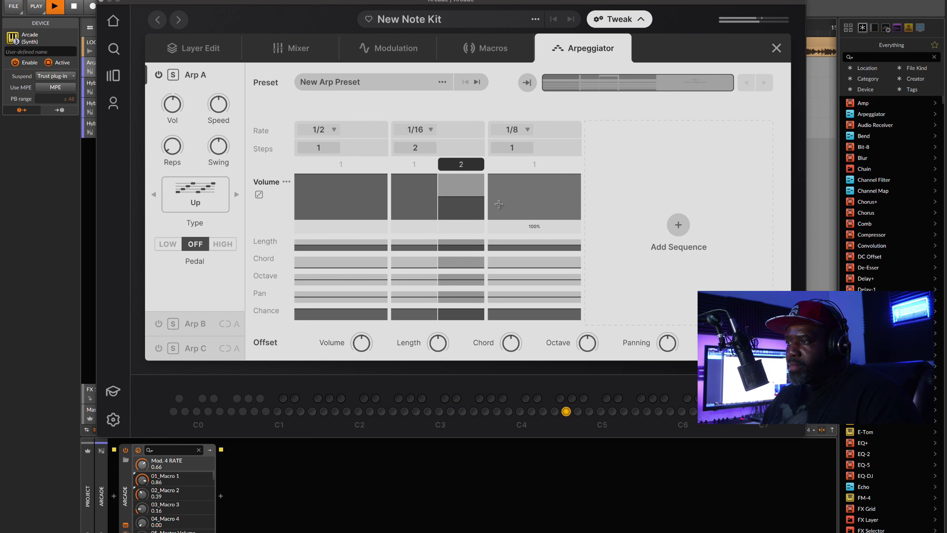
key("space")
left_click(430, 130)
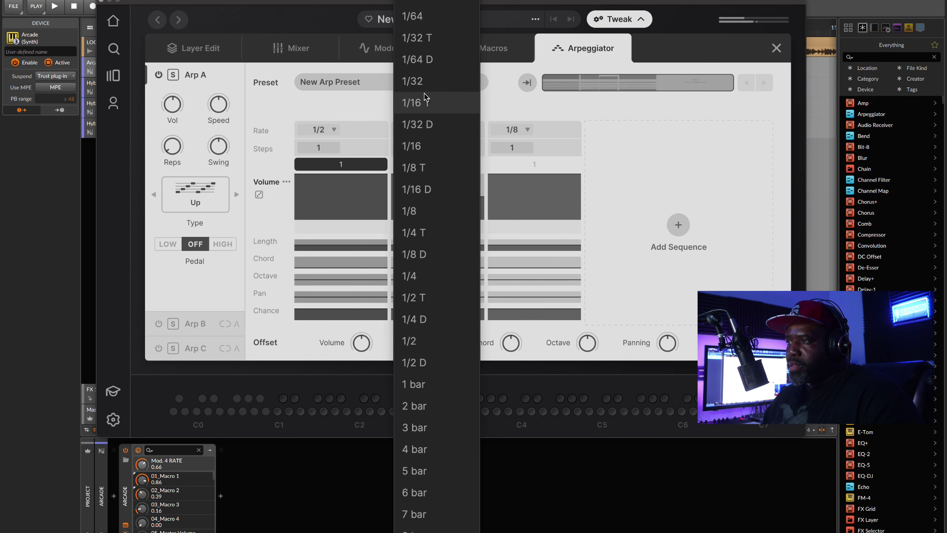
left_click(421, 81)
key("space")
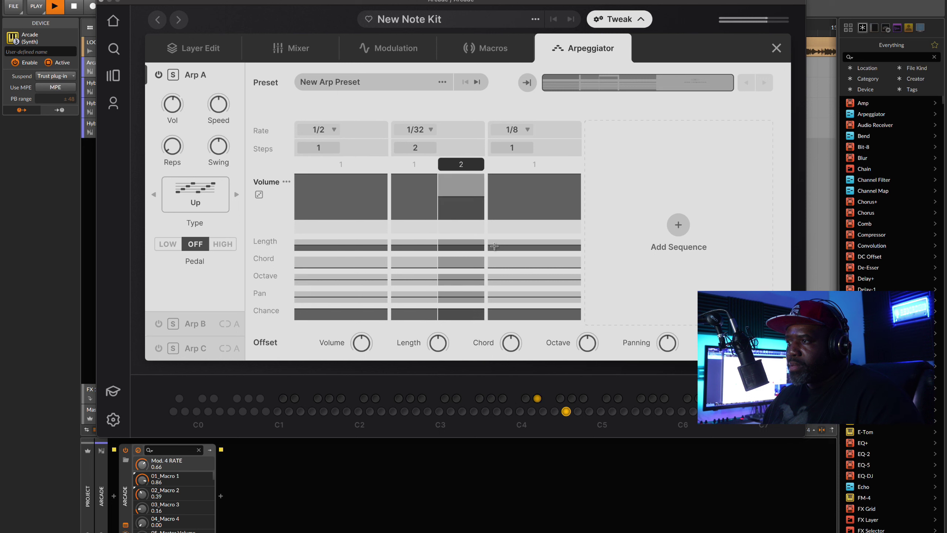
key("space")
left_click(427, 131)
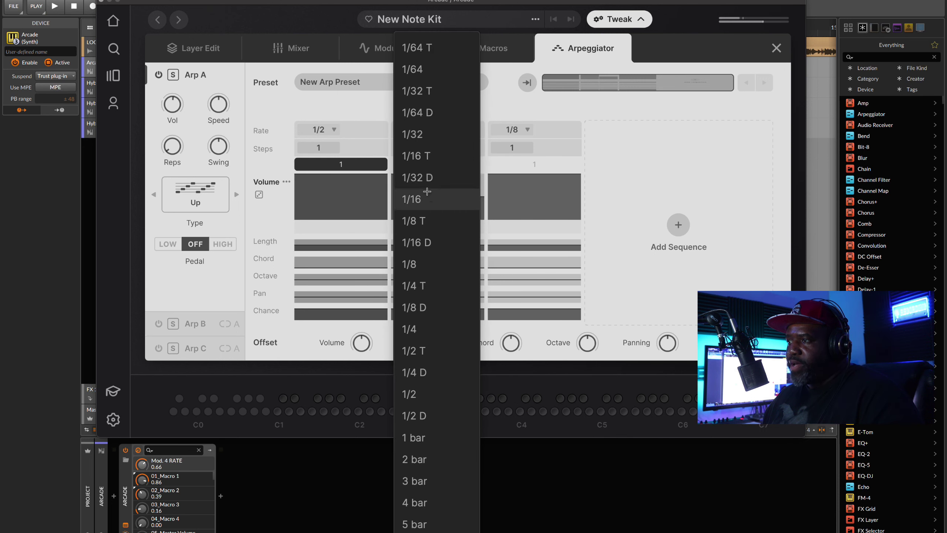
left_click(427, 199)
key("space")
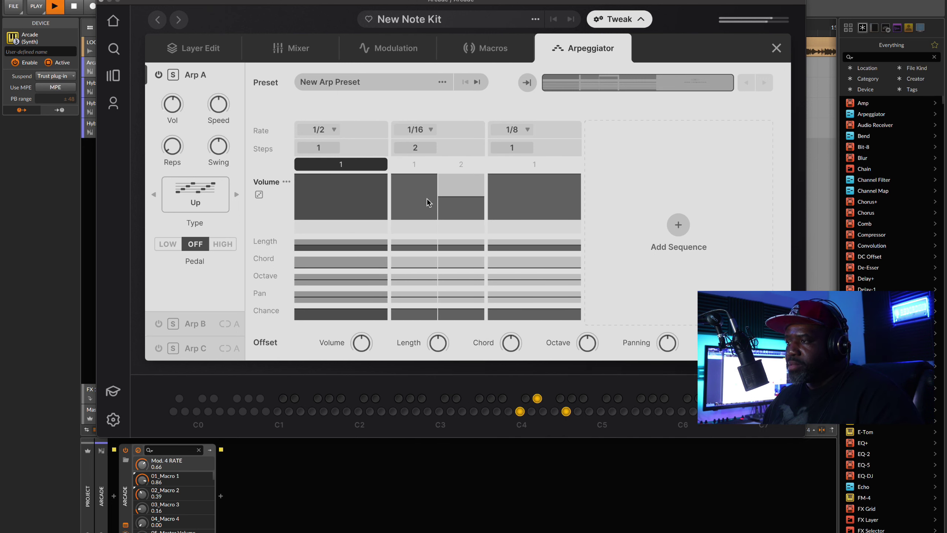
key("space")
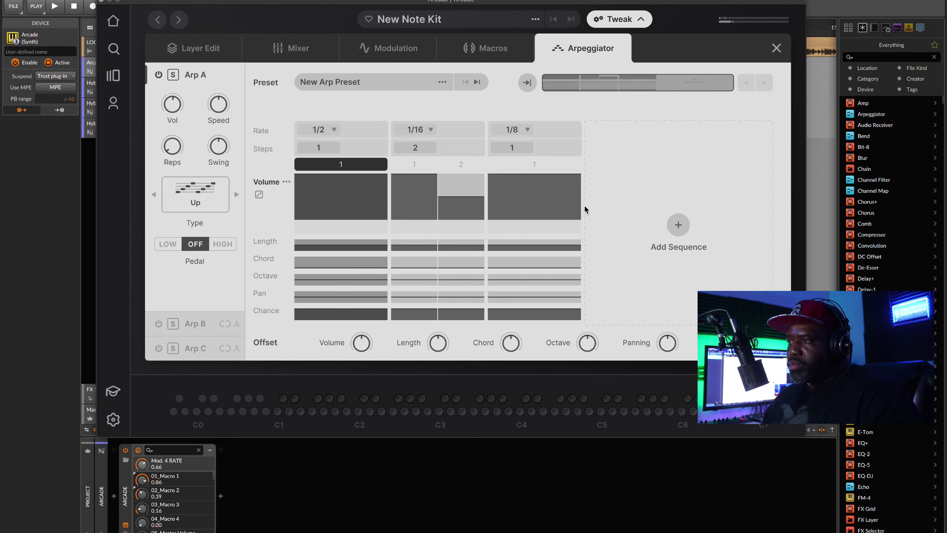
- Set the rate of Arp A's third sequence to 1/2 and audition the pattern
left_click(527, 131)
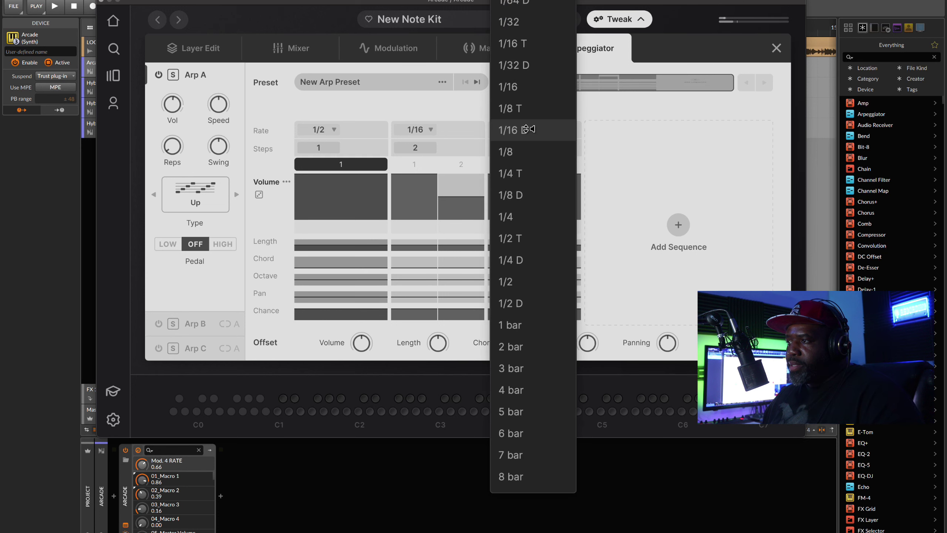
left_click(524, 284)
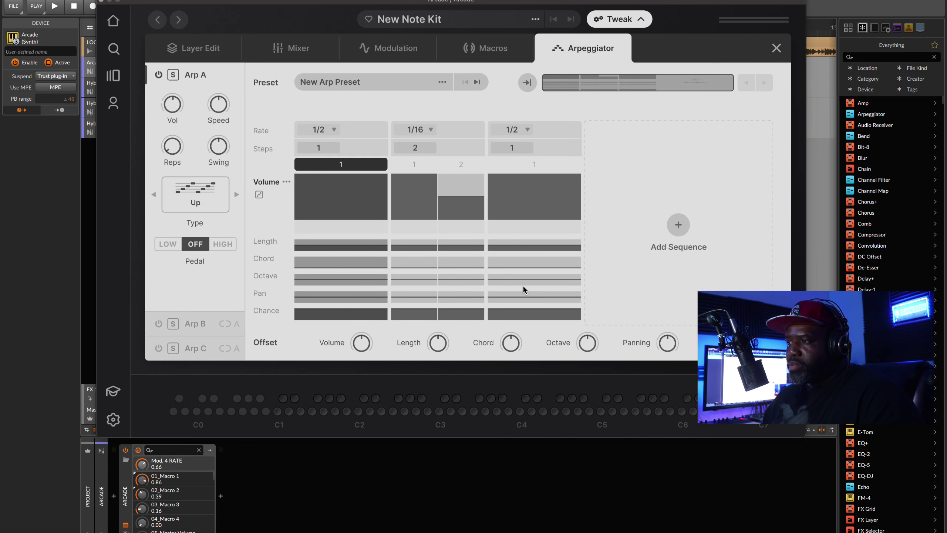
key("space")
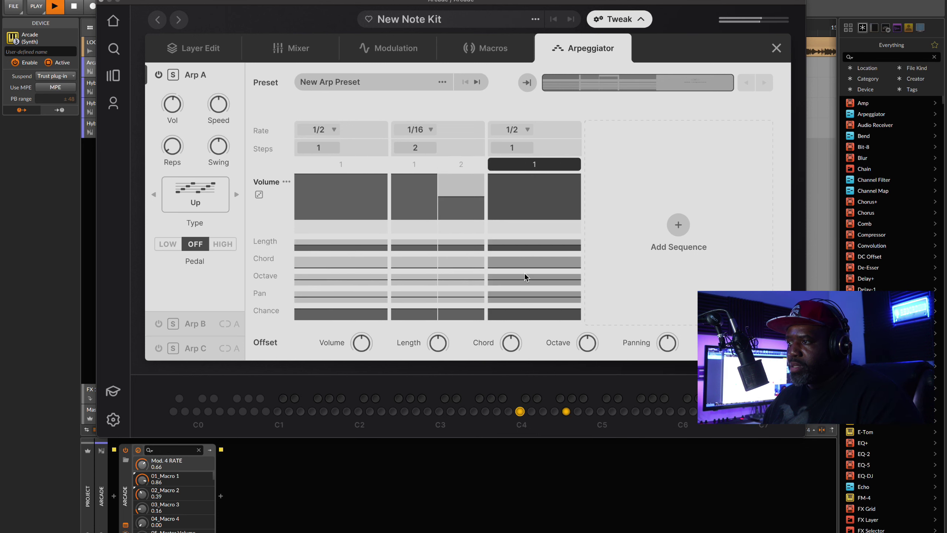
key("space")
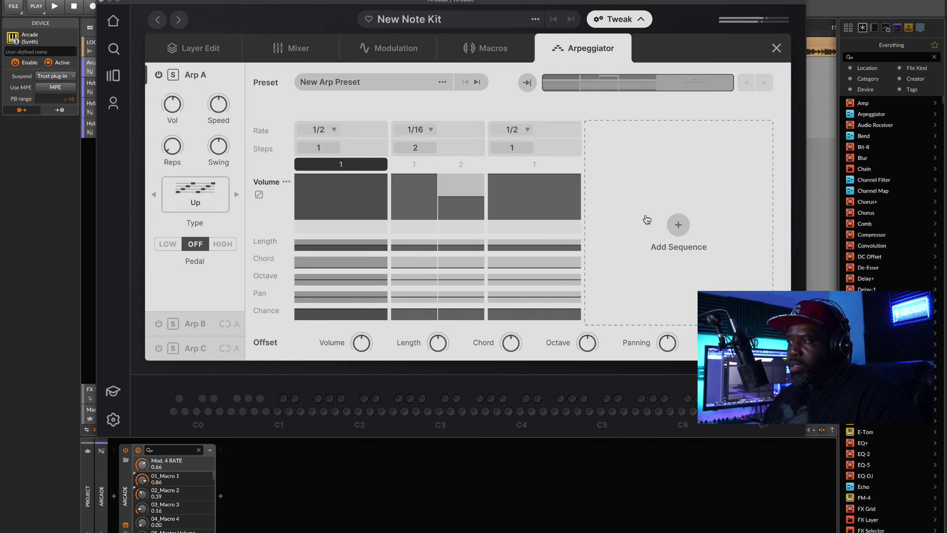
key("space")
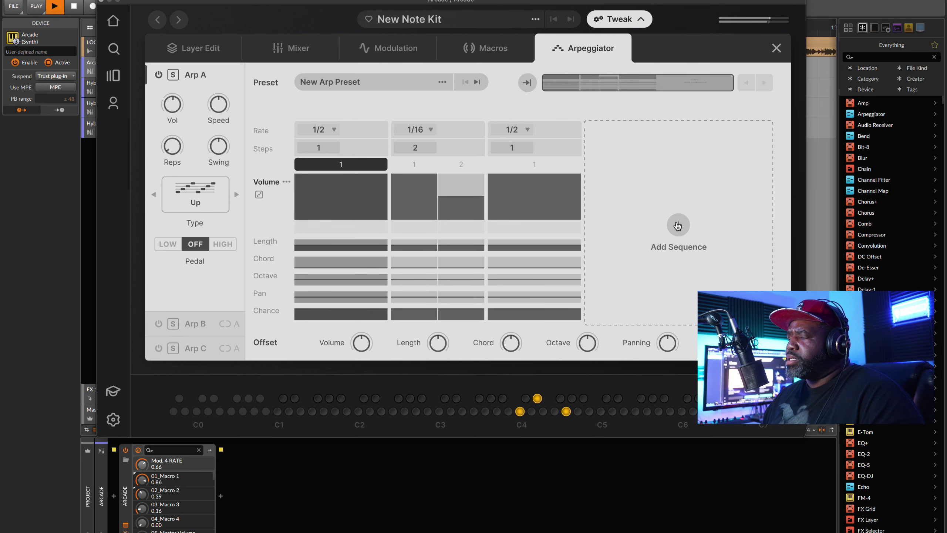
key("space")
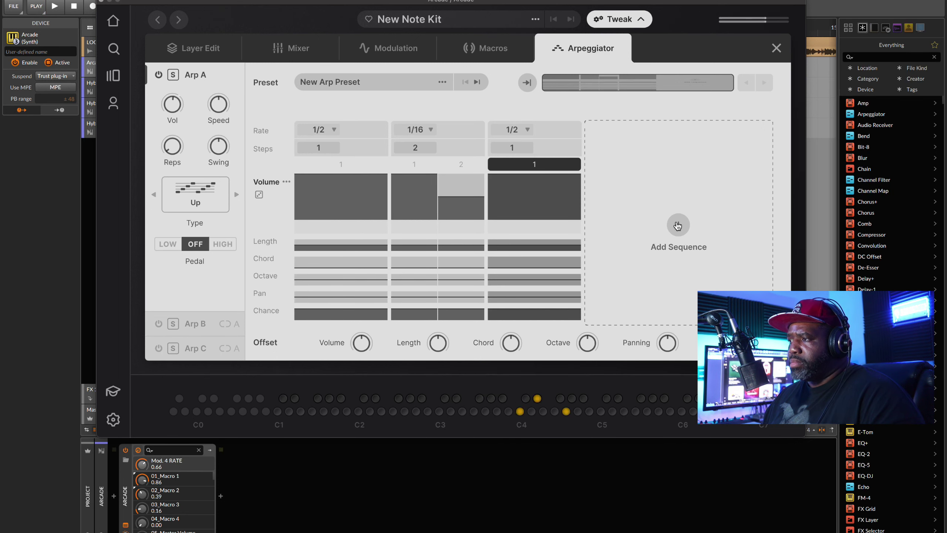
- Add a 6-step fourth sequence to Arp A, try 3 steps in the third sequence, and audition the pattern
left_click(678, 226)
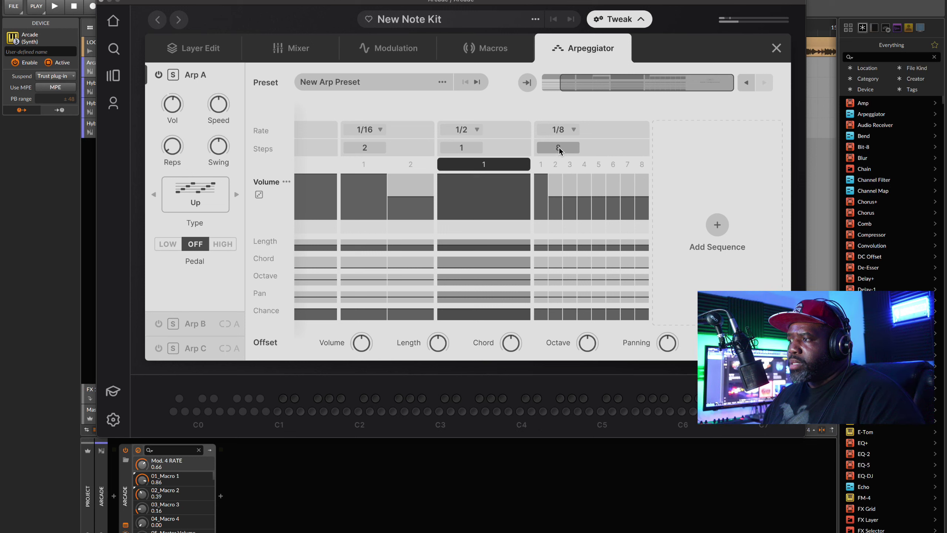
left_click_drag(559, 149, 559, 163)
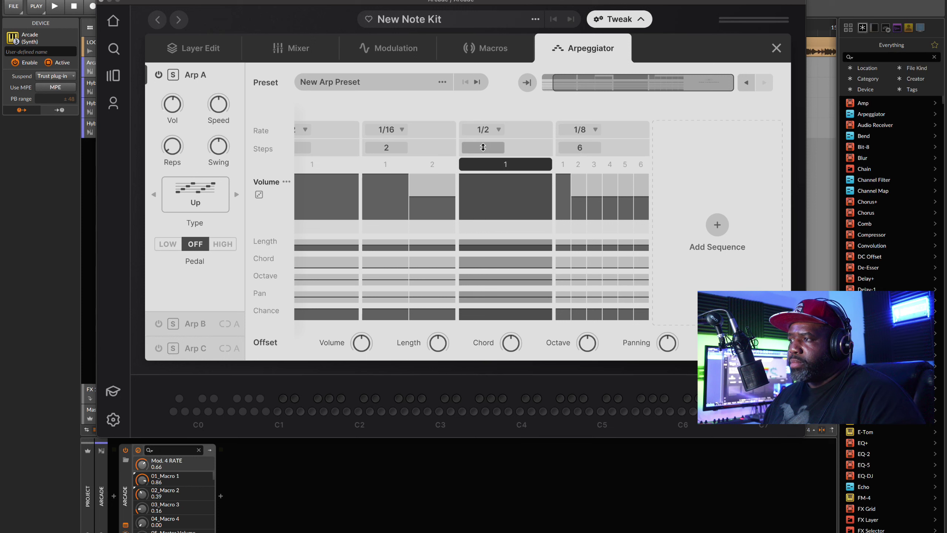
left_click_drag(483, 148, 482, 134)
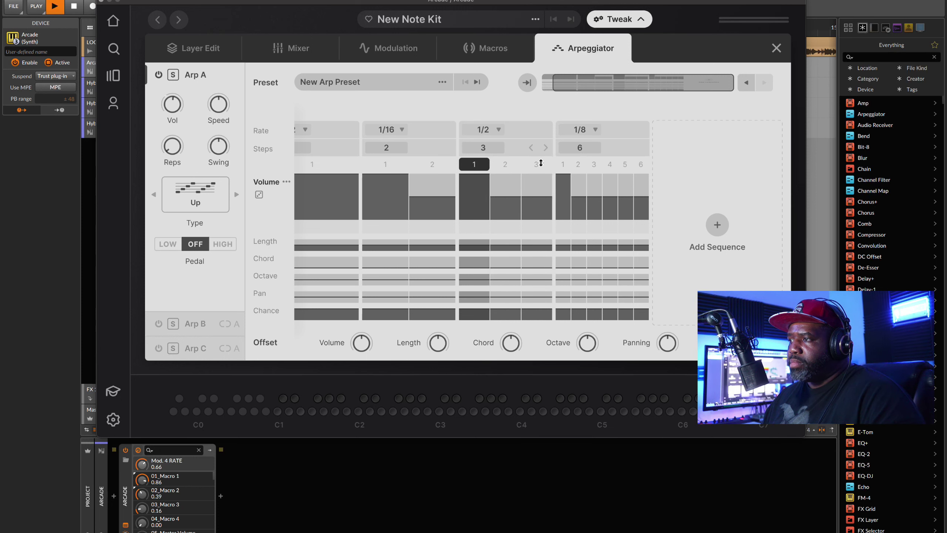
key("space")
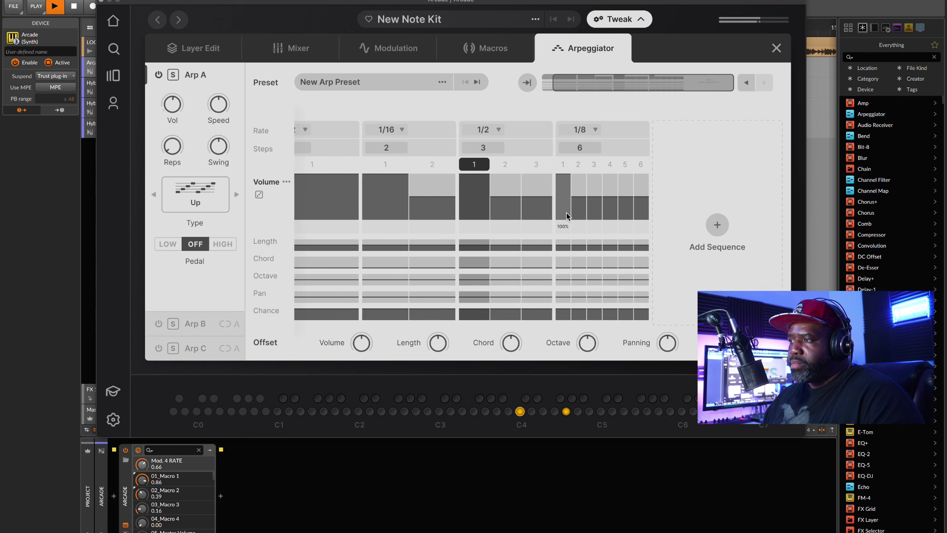
key("space")
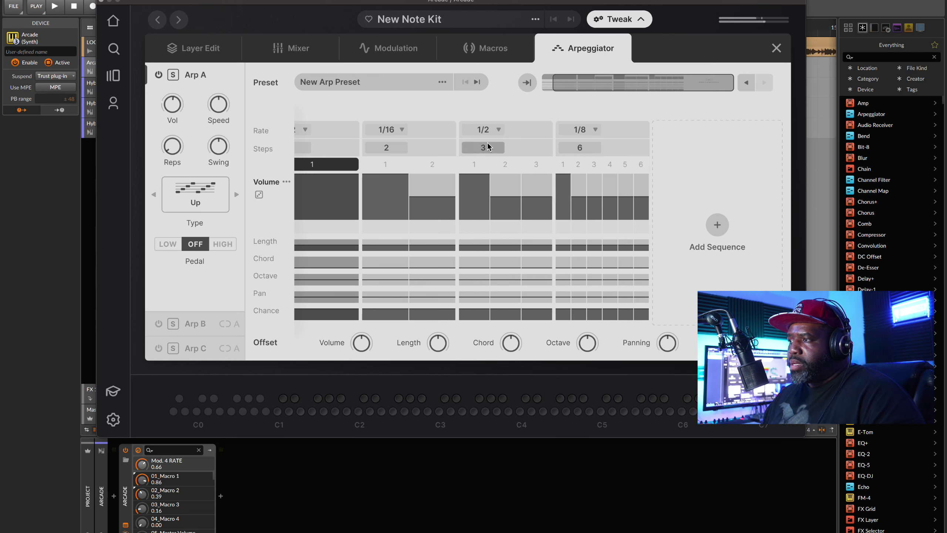
- Return Arp A's third sequence to 1 step, audition it, and remove the fourth sequence
left_click_drag(487, 150, 487, 167)
key("space")
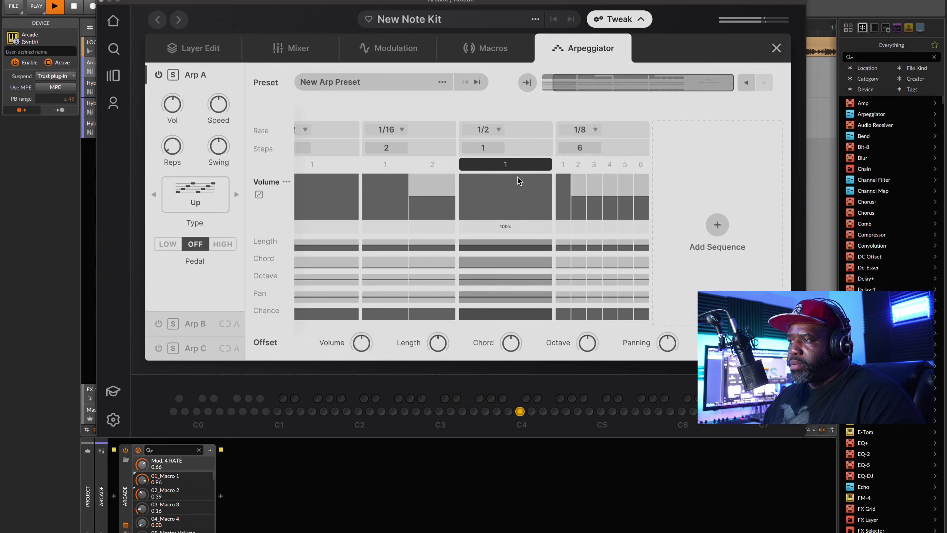
key("space")
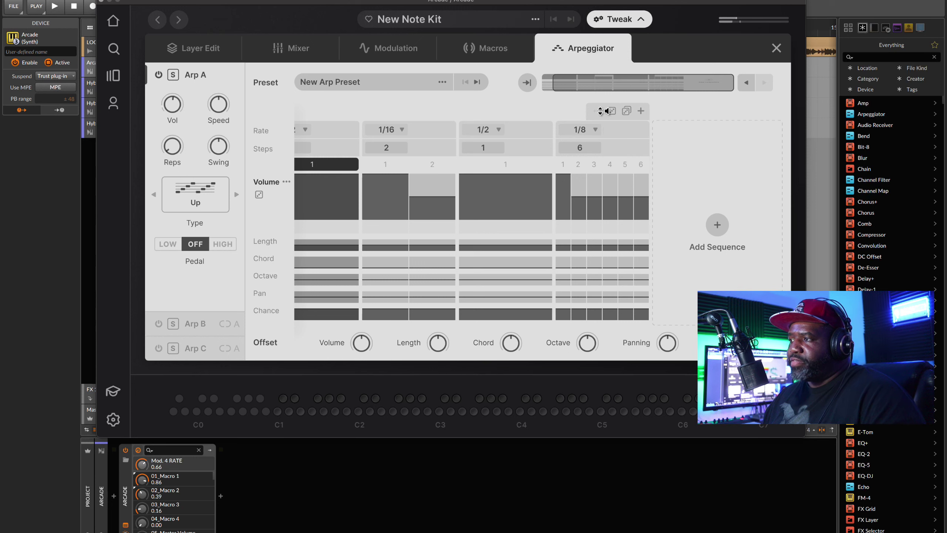
right_click(604, 129)
left_click(646, 205)
- During playback, slightly lower Arp A's volume for the first sequence, the second sequence's first step, and the third sequence
key("space")
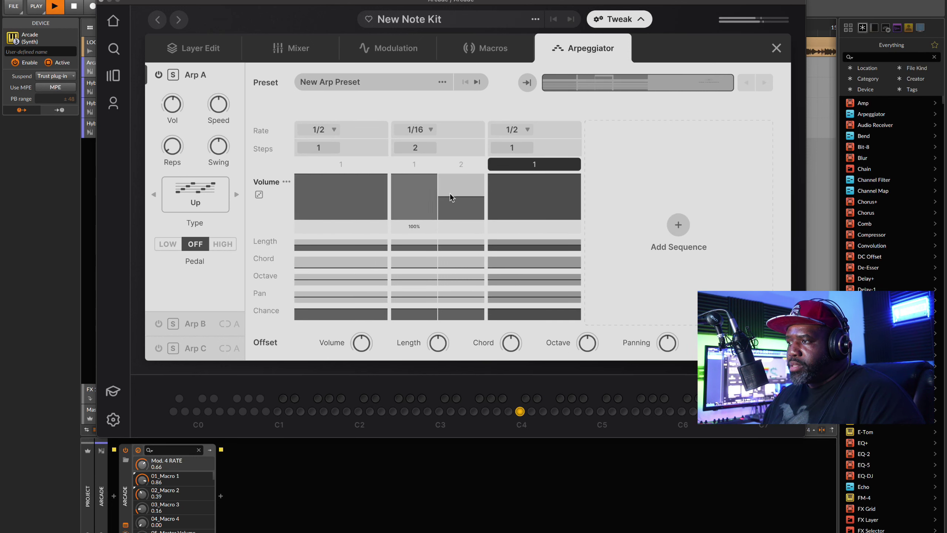
left_click_drag(514, 189, 513, 187)
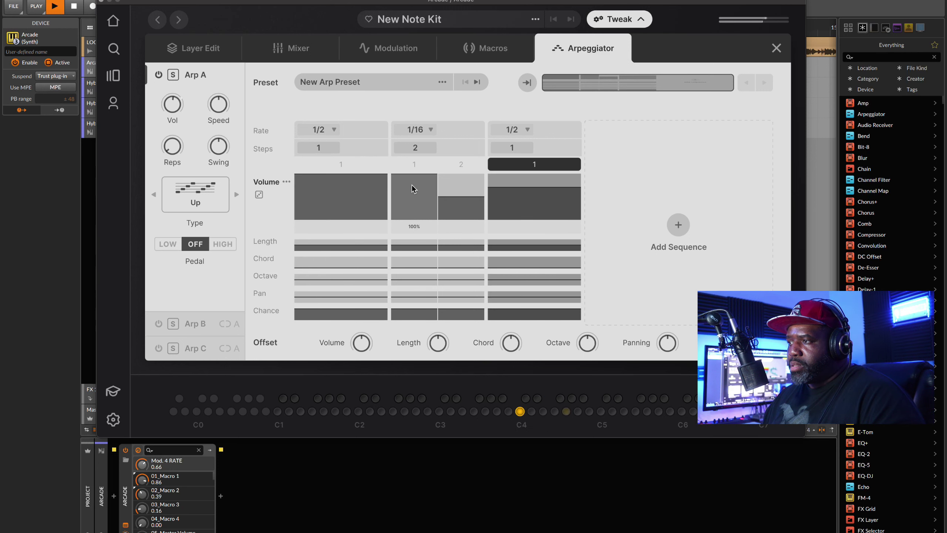
left_click_drag(412, 185, 412, 187)
left_click_drag(346, 182, 342, 181)
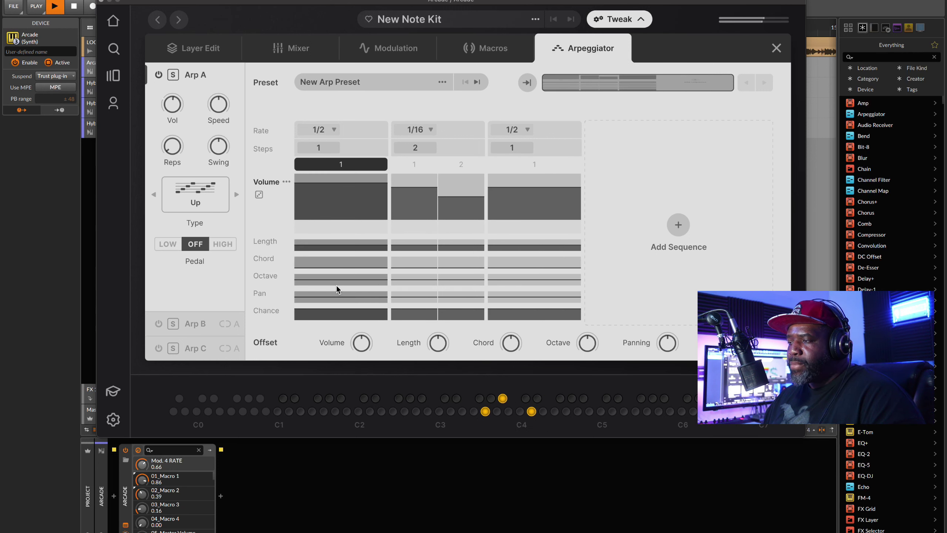
key("space")
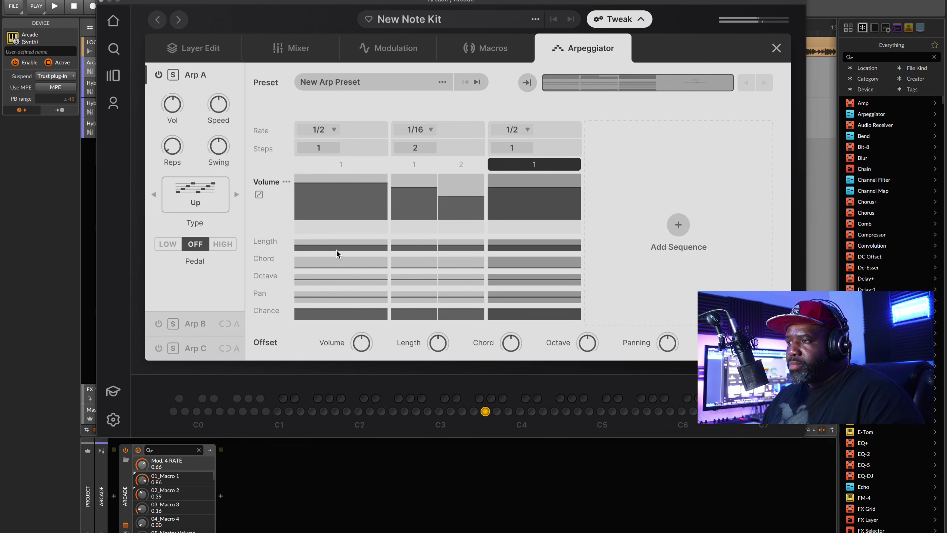
- Vary Arp A's note lengths, shortening the second sequence's steps and cutting the third sequence close to zero, and start playback
left_click(265, 242)
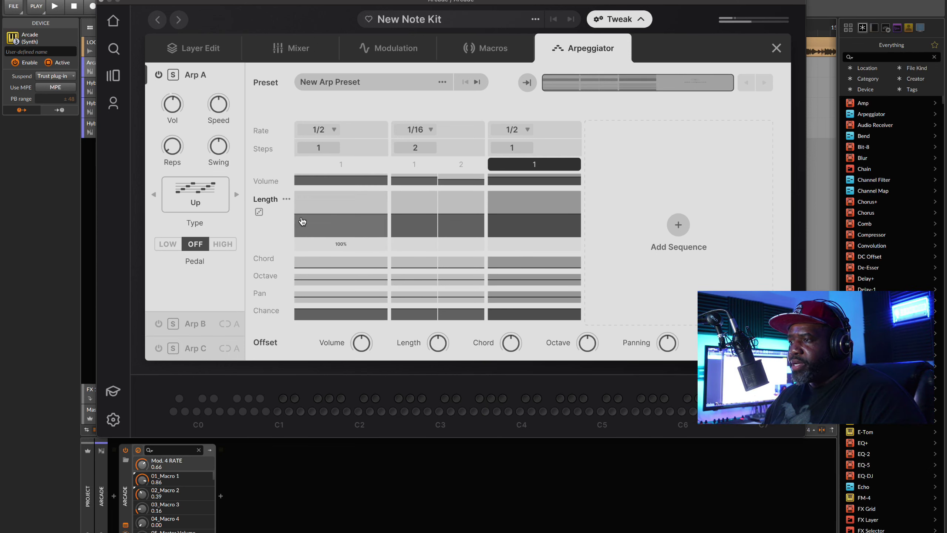
left_click_drag(322, 218, 321, 222)
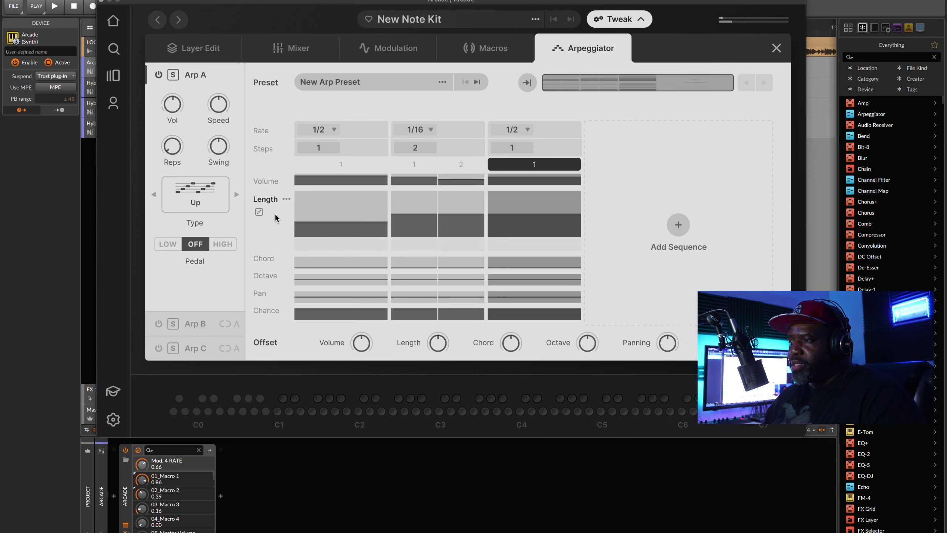
key("space")
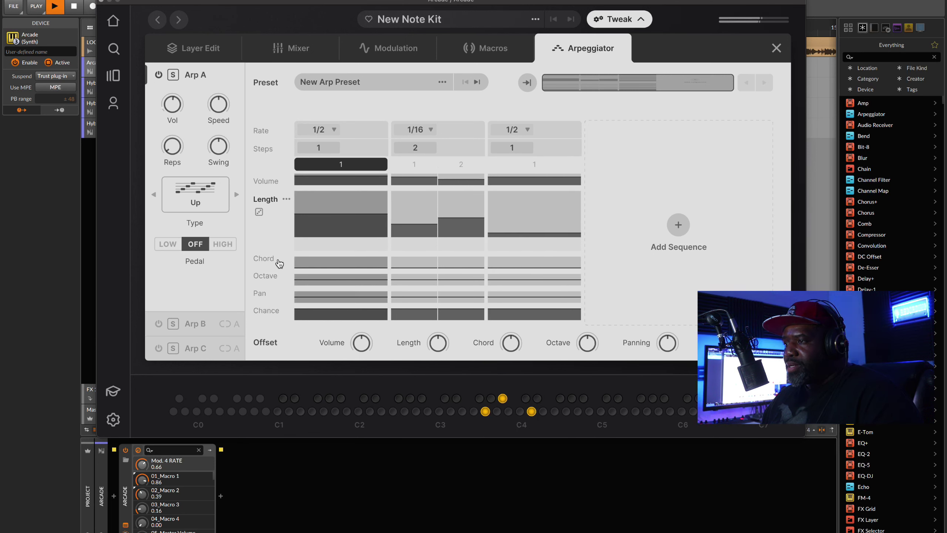
- Randomize Arp A's chord values, raise the first sequence to 64%, and slightly raise the second sequence's first step
left_click(265, 261)
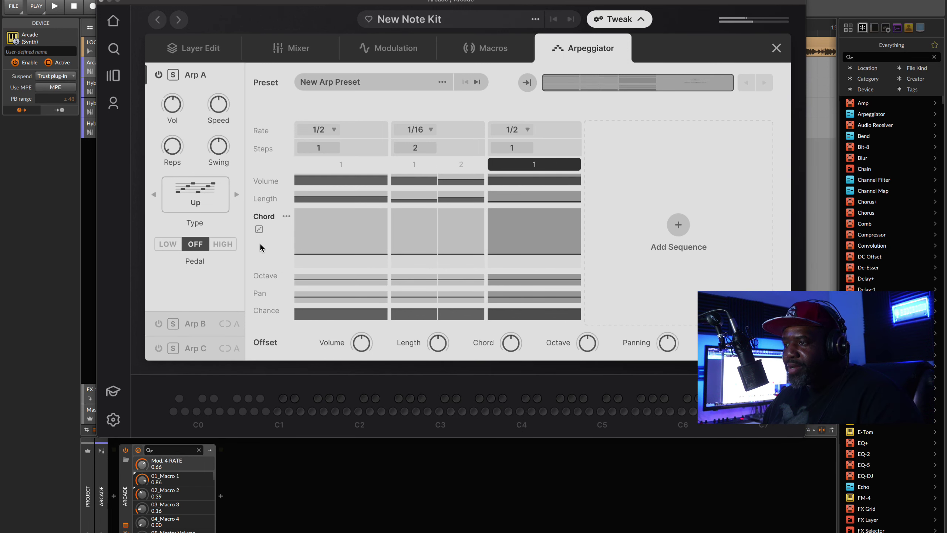
left_click(258, 229)
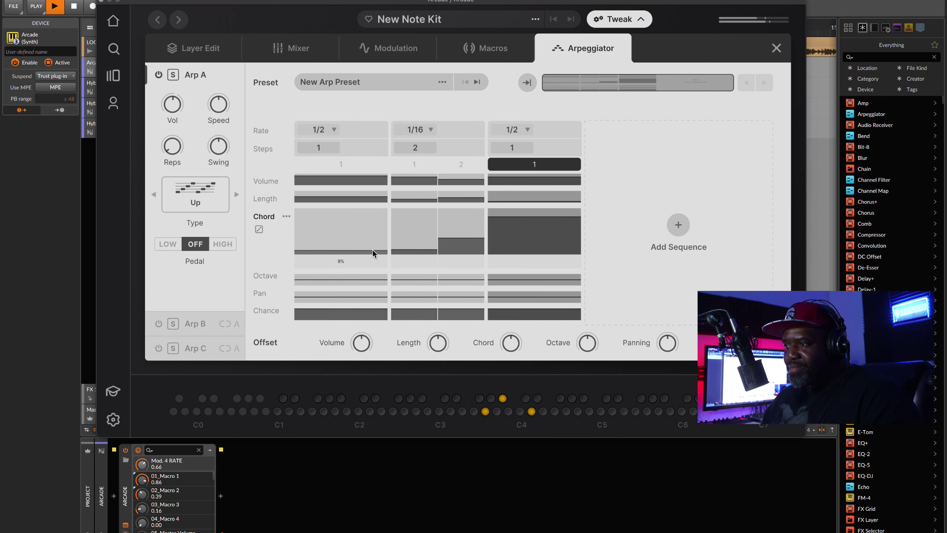
left_click_drag(342, 249, 342, 225)
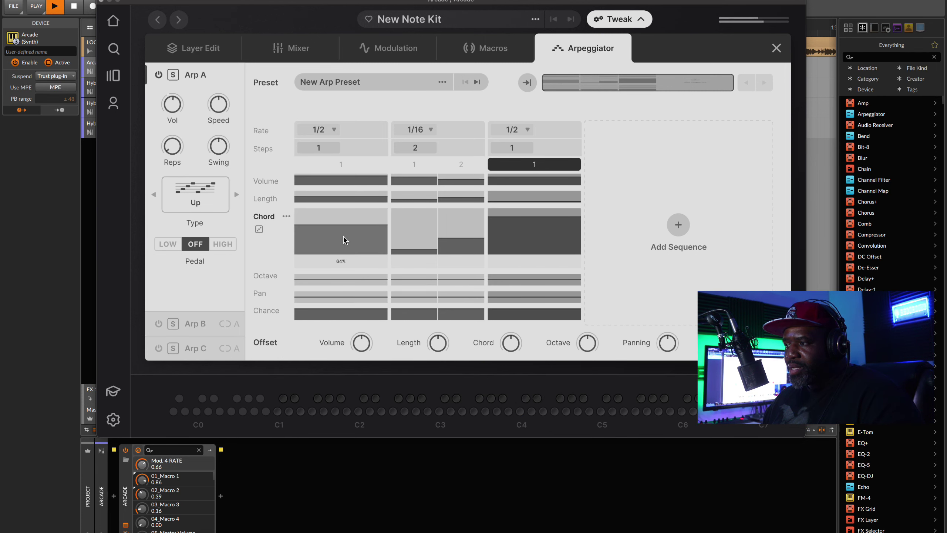
mouse_move(420, 251)
left_mouse_down()
mouse_move(420, 222)
mouse_move(417, 242)
left_mouse_up()
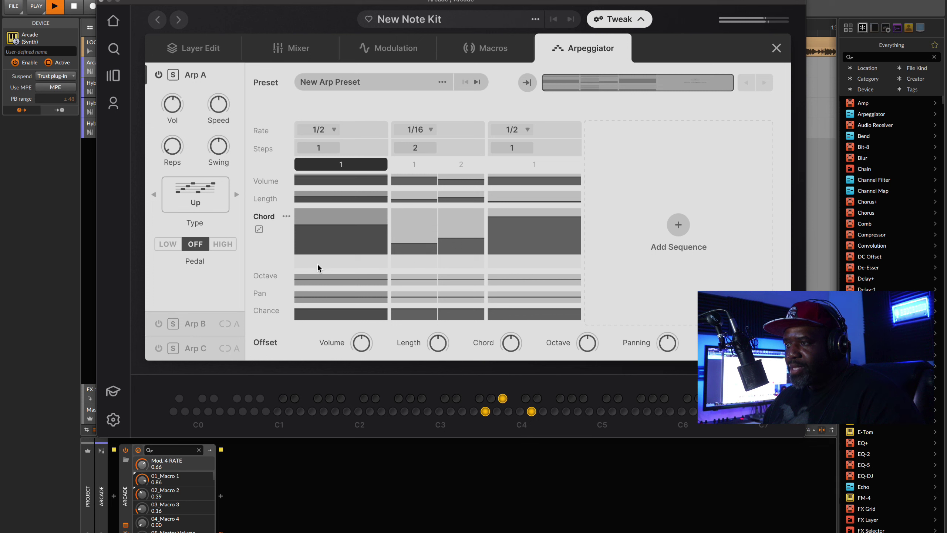
- Try a +1 octave on Arp A's first sequence and reset it, and lower the second sequence's steps, the first to -2
left_click(271, 275)
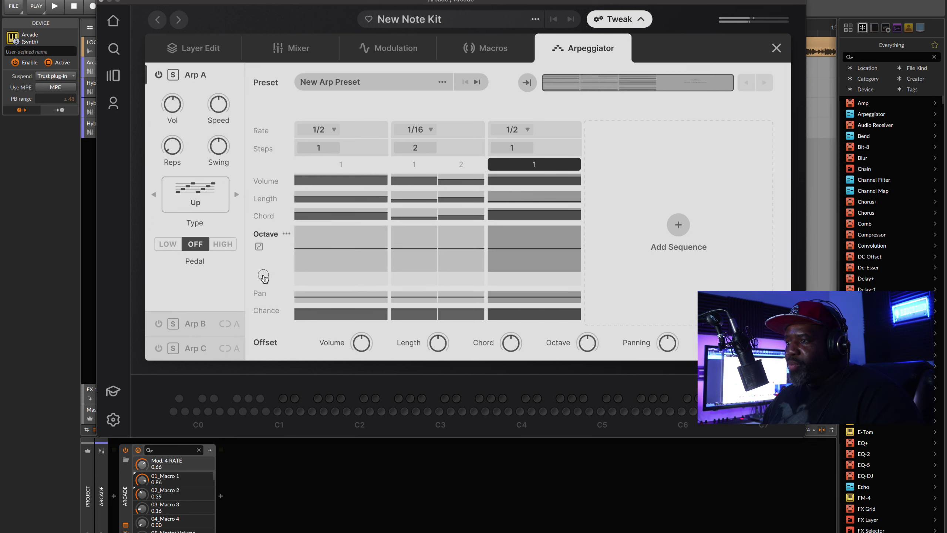
left_click_drag(327, 248, 330, 251)
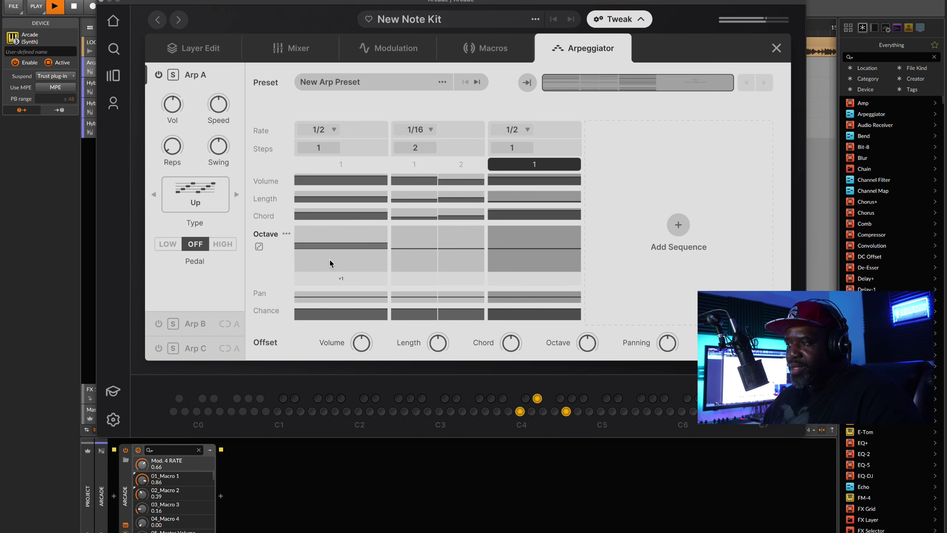
left_click(328, 250)
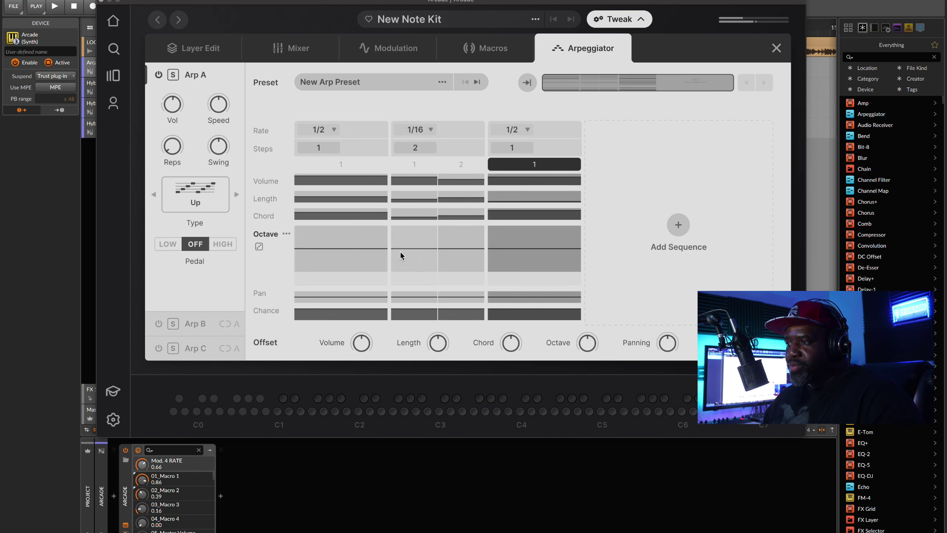
left_click_drag(403, 252, 402, 258)
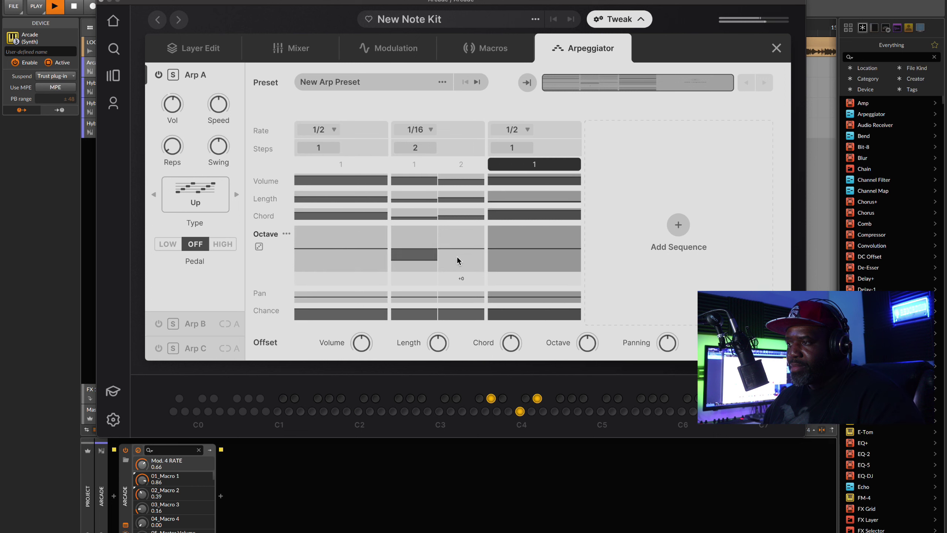
left_click_drag(458, 251, 458, 258)
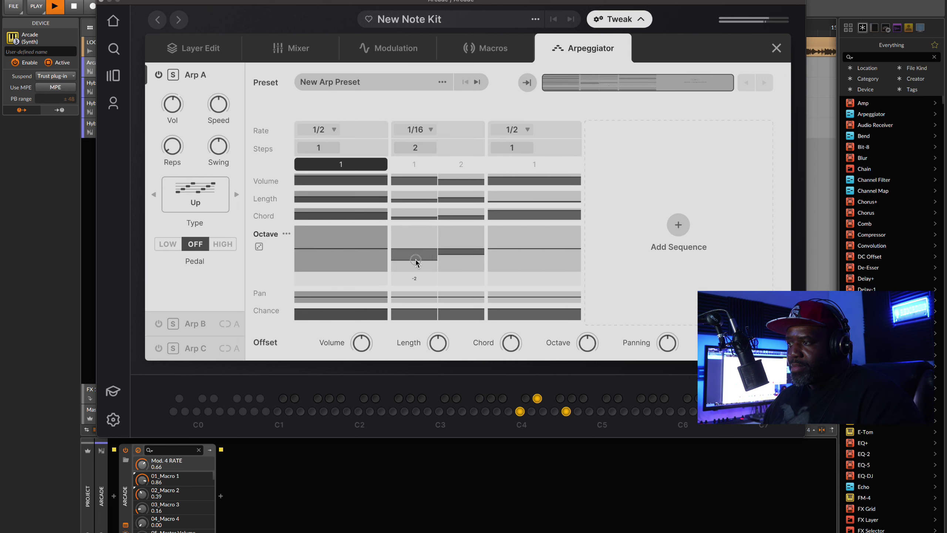
- Raise the octave of the first step in Arp A's second sequence to match its second step, and add a fourth sequence
left_click_drag(416, 259, 416, 254)
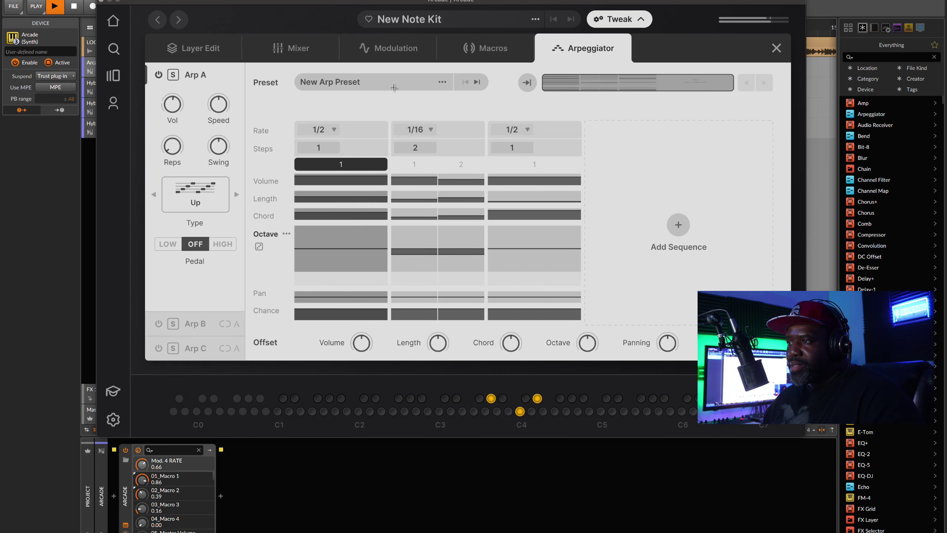
left_click(437, 81)
mouse_move(348, 209)
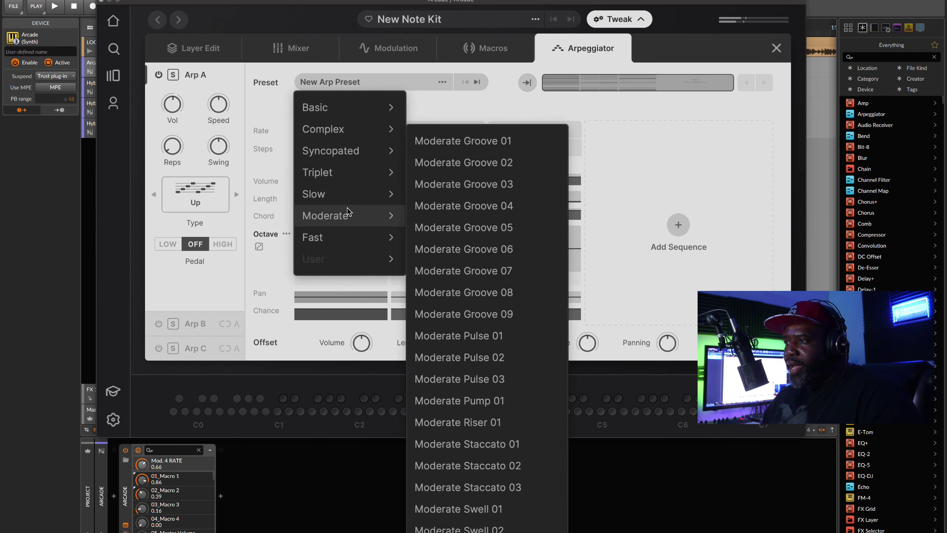
left_click(633, 142)
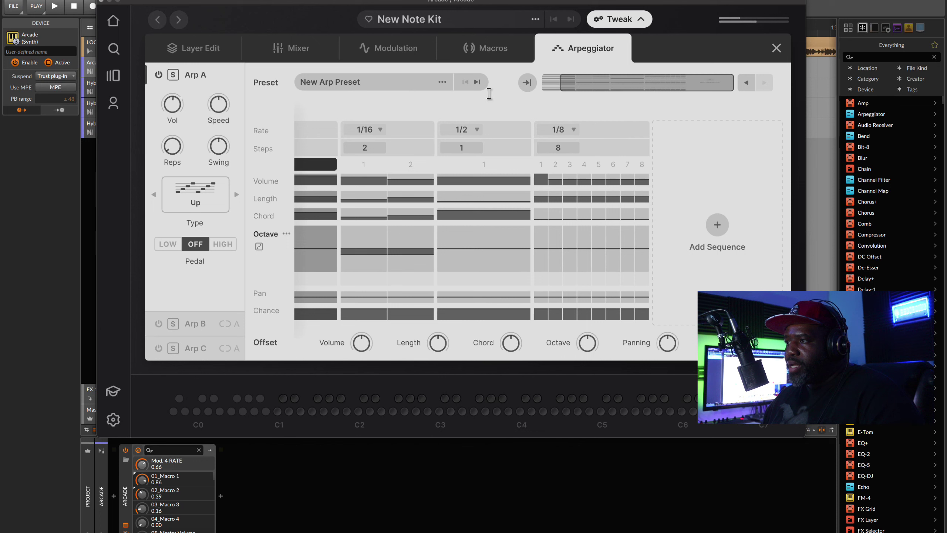
- Save Arp A's pattern as a preset named Livestream and check for it among the User presets
left_click(442, 82)
left_click(489, 131)
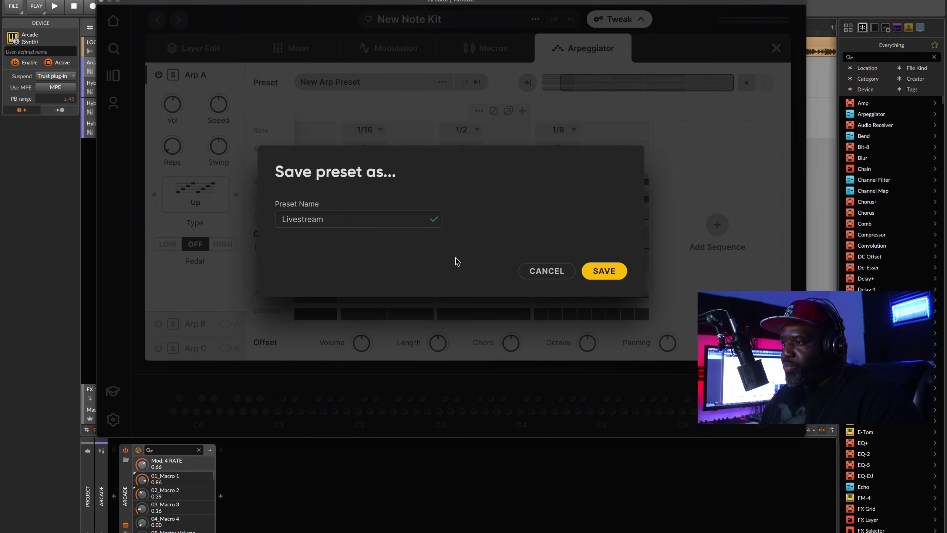
left_click(604, 271)
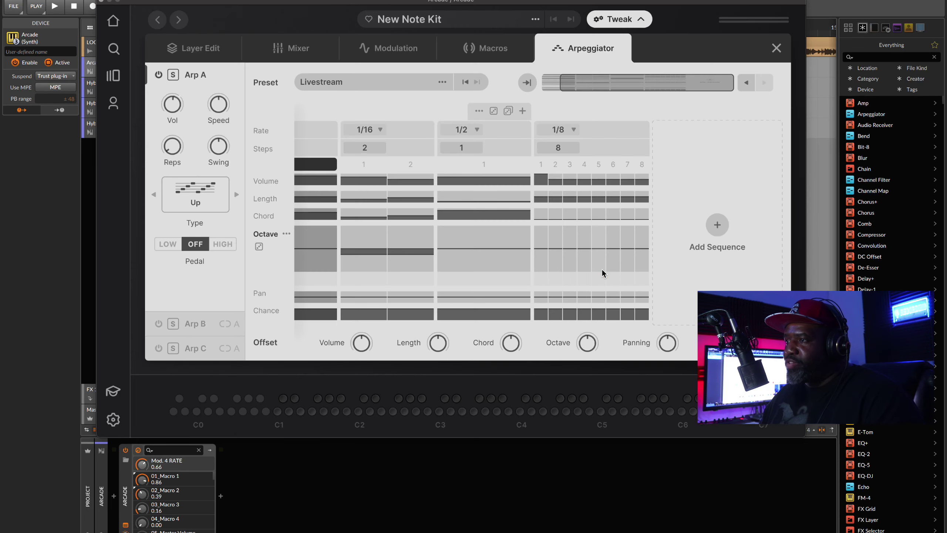
left_click(442, 84)
left_click(351, 85)
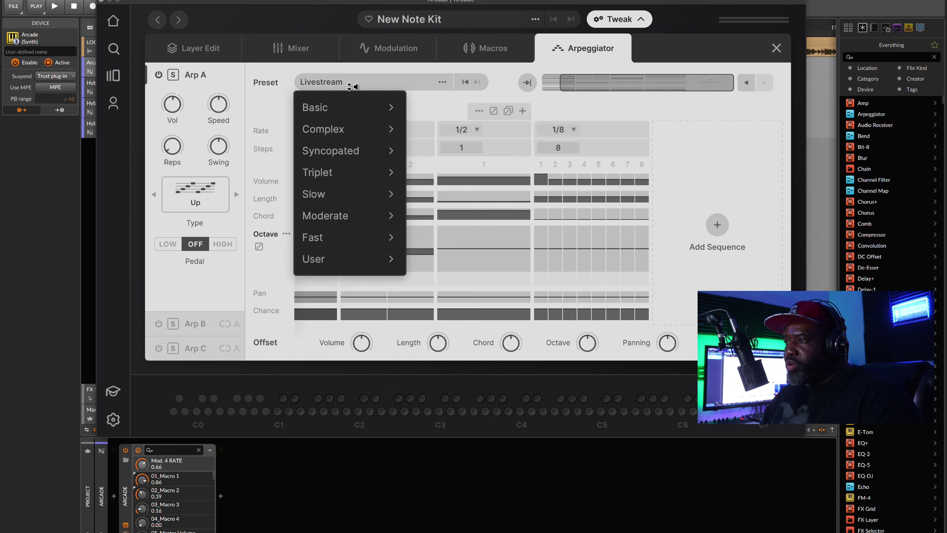
mouse_move(349, 267)
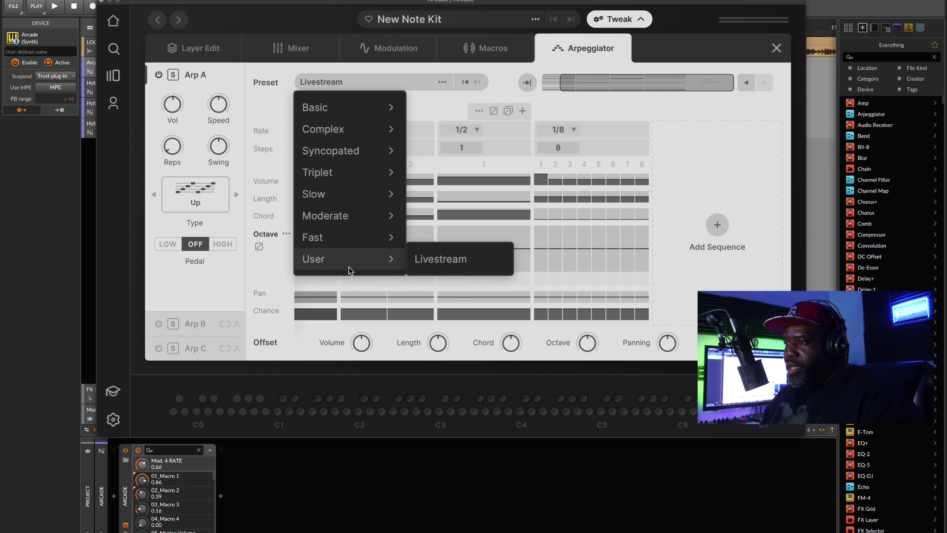
left_click(696, 109)
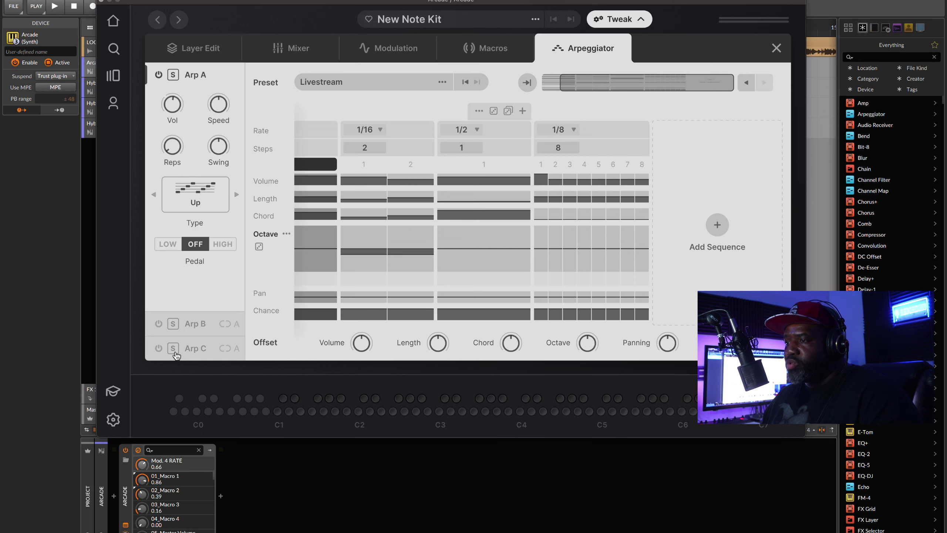
- Load the Livestream user preset into Arp C and start playback
left_click(196, 349)
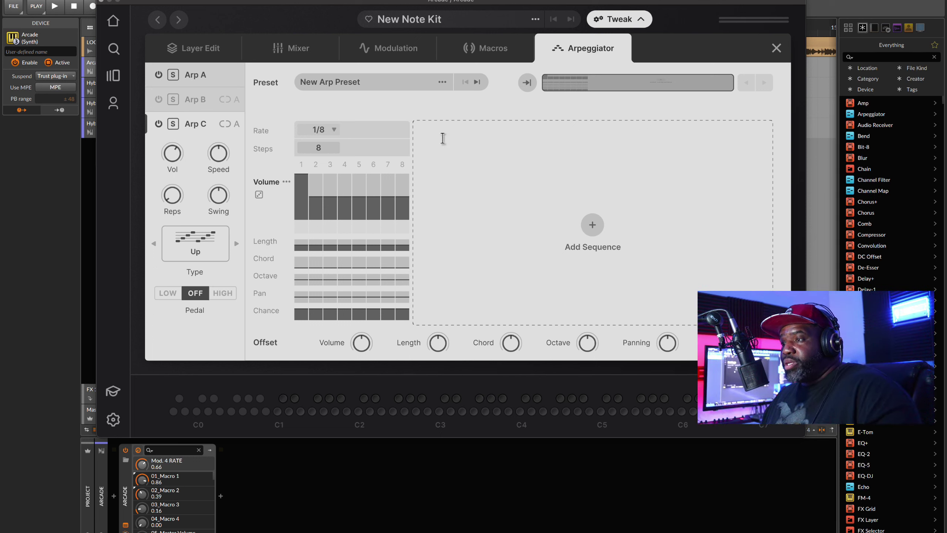
left_click(441, 82)
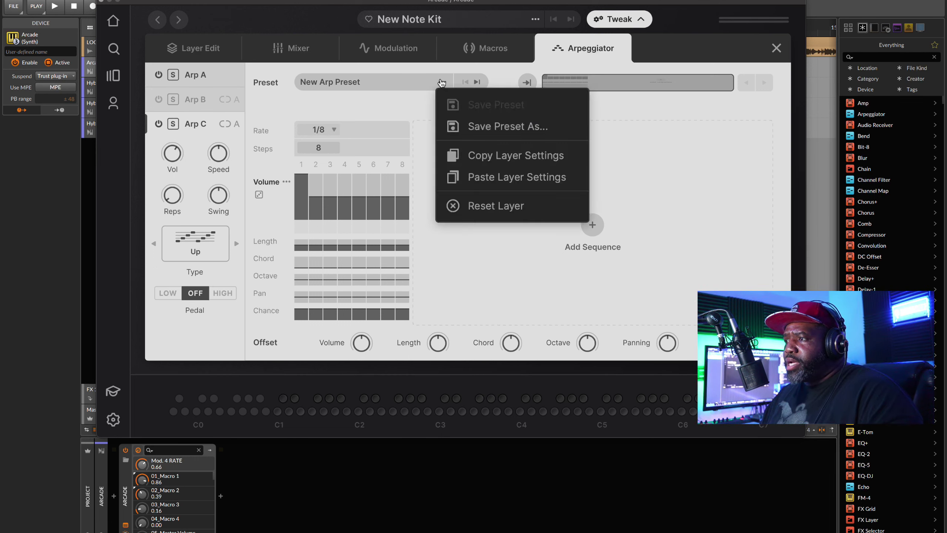
left_click(364, 84)
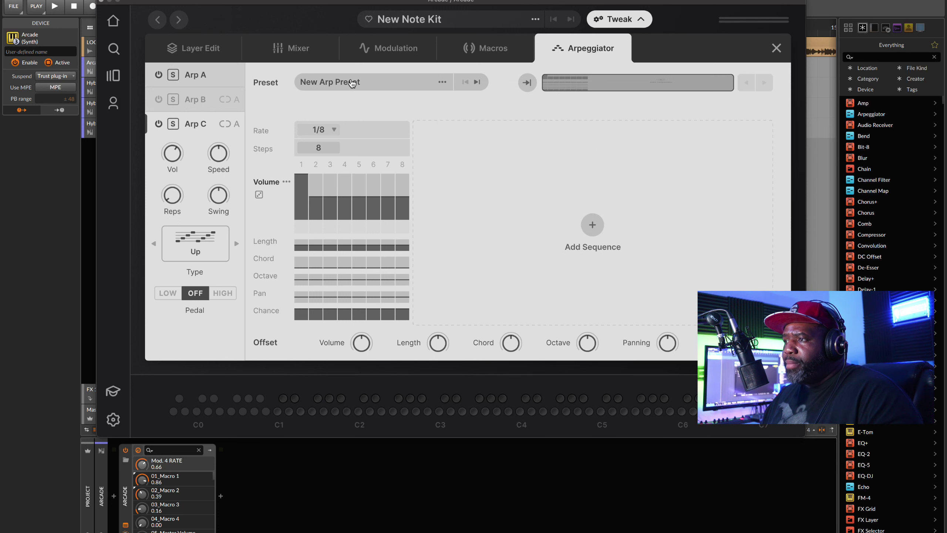
left_click(352, 83)
mouse_move(361, 263)
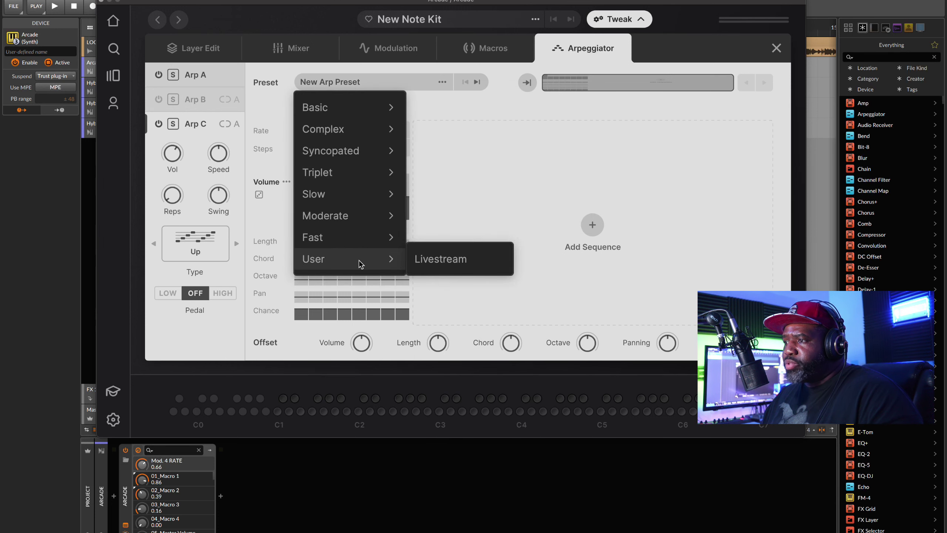
left_click(447, 260)
key("space")
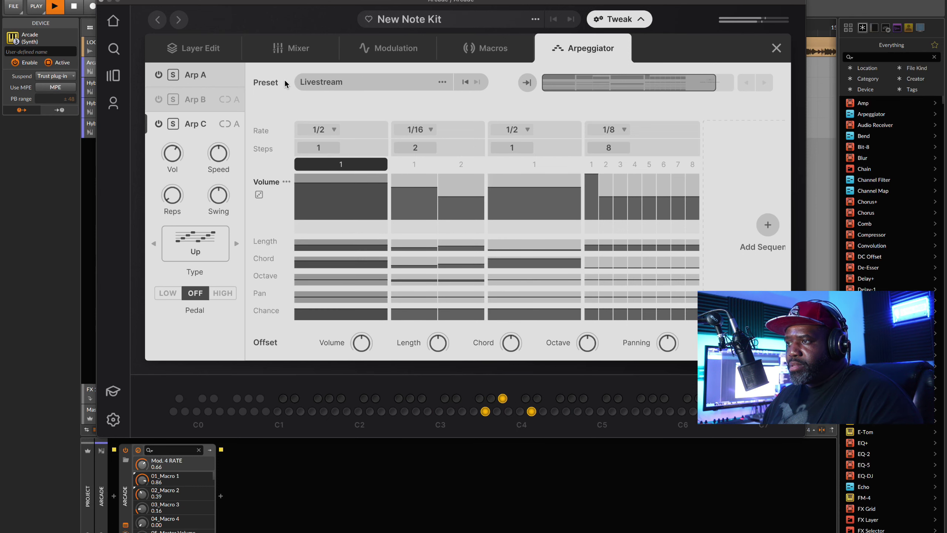
- Return to Layer Edit, leave the Tweak view for the kit's main page, and close the Arcade plug-in window
left_click(195, 44)
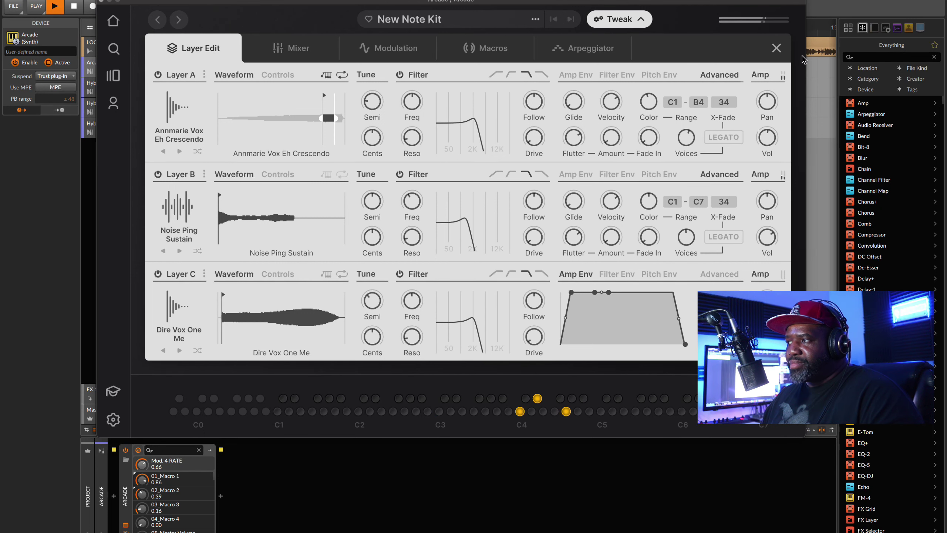
left_click(776, 47)
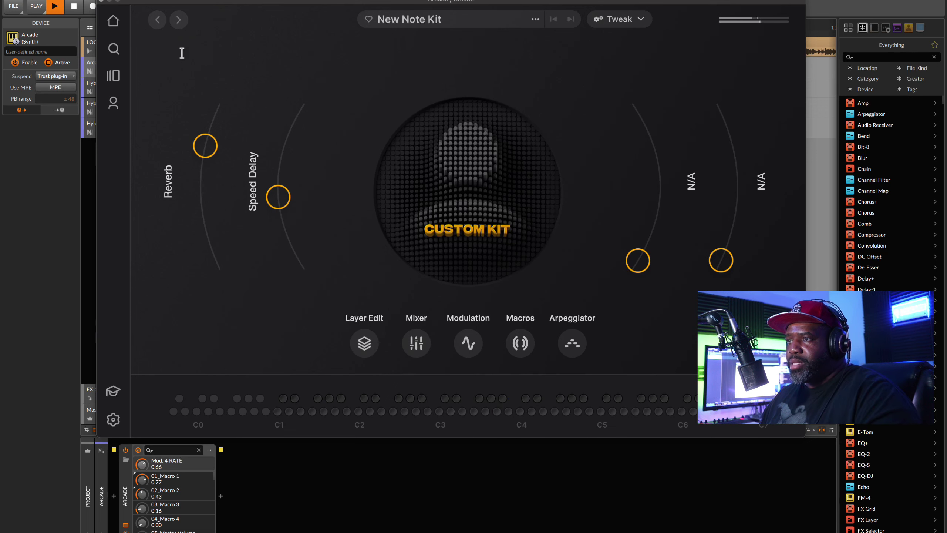
left_click(101, 1)
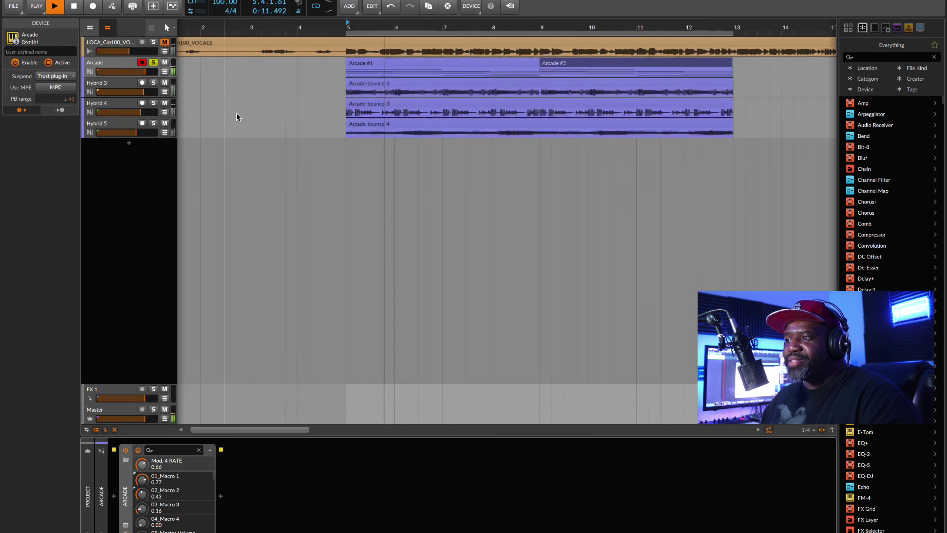
- Stop playback, unsolo the Arcade track, and play it together with the Hybrid tracks
key("space")
left_click(153, 63)
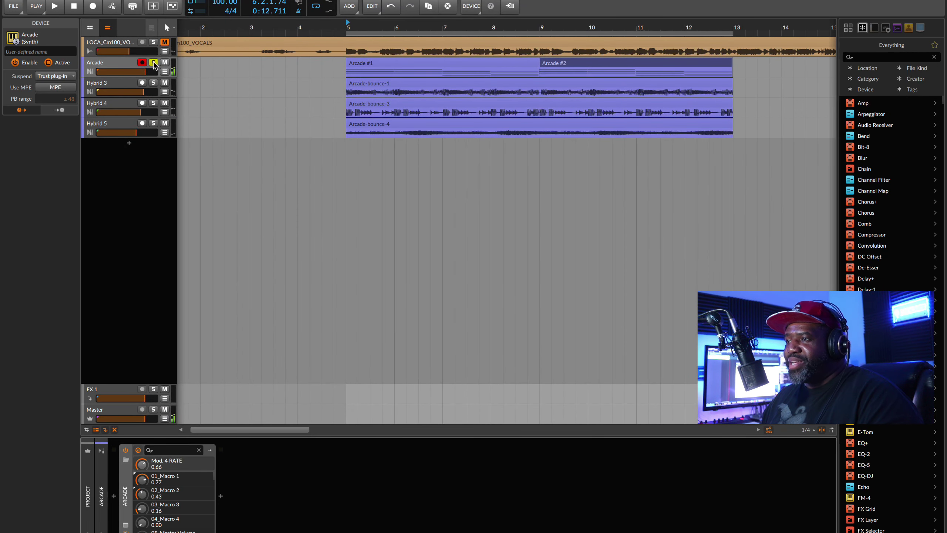
key("space")
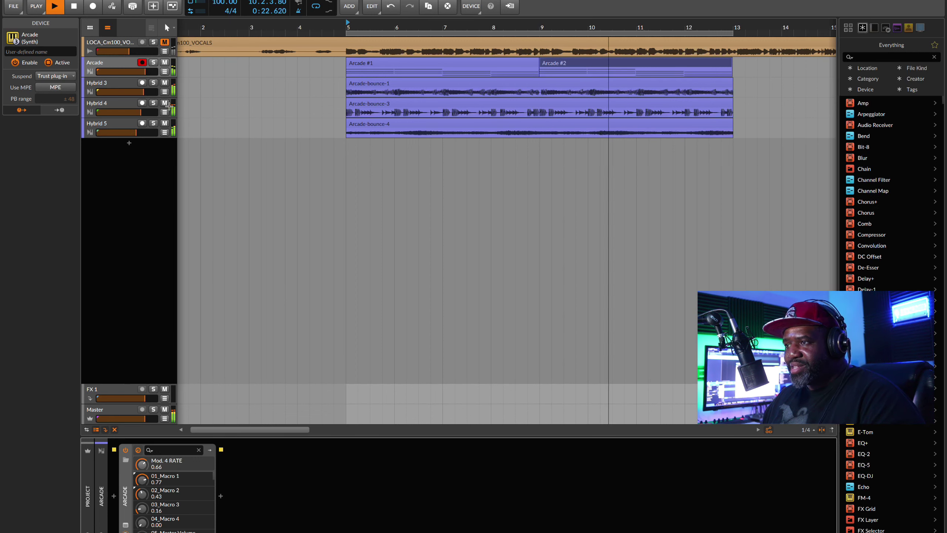
- Solo the Arcade and Hybrid 3 tracks and play them, bringing in Hybrid 4 and Hybrid 5 by soloing each during playback
key("space")
left_click(153, 62)
left_click(156, 85)
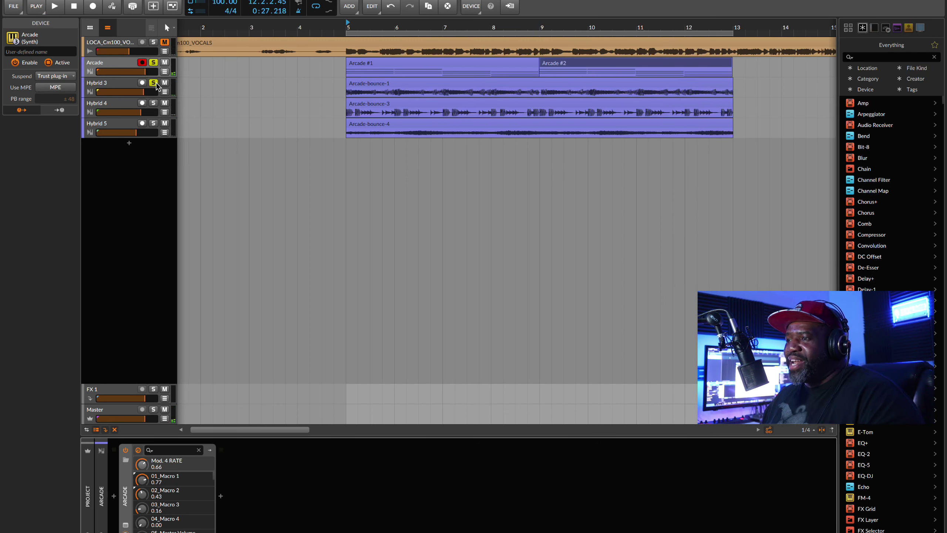
key("space")
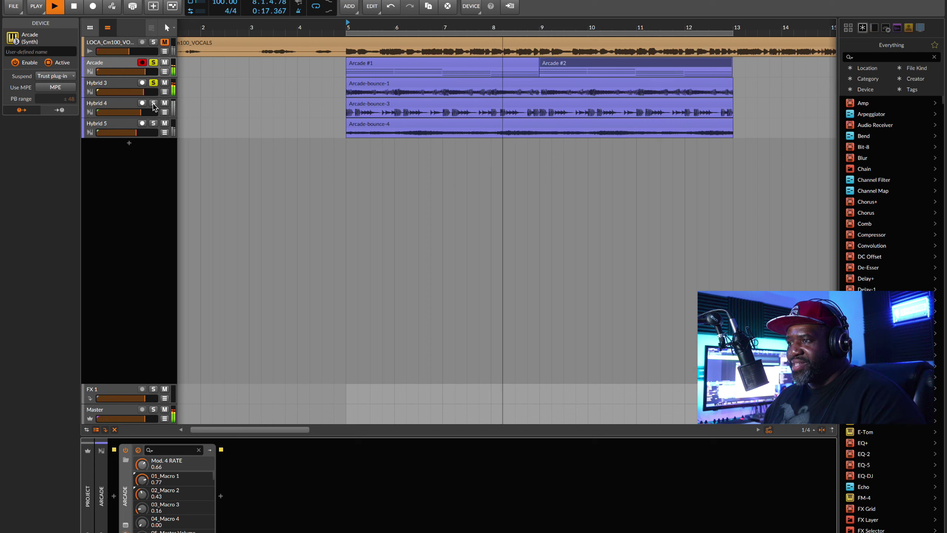
left_click(153, 103)
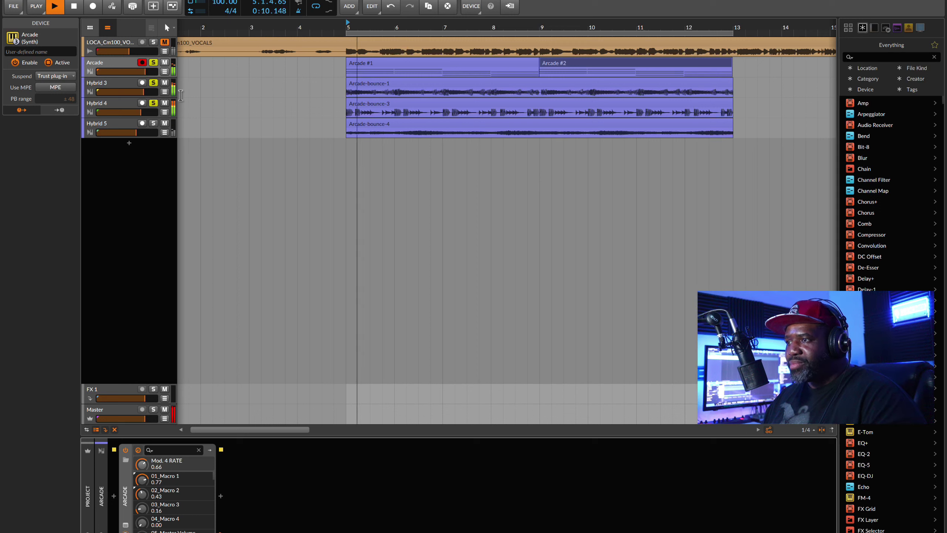
left_click(153, 124)
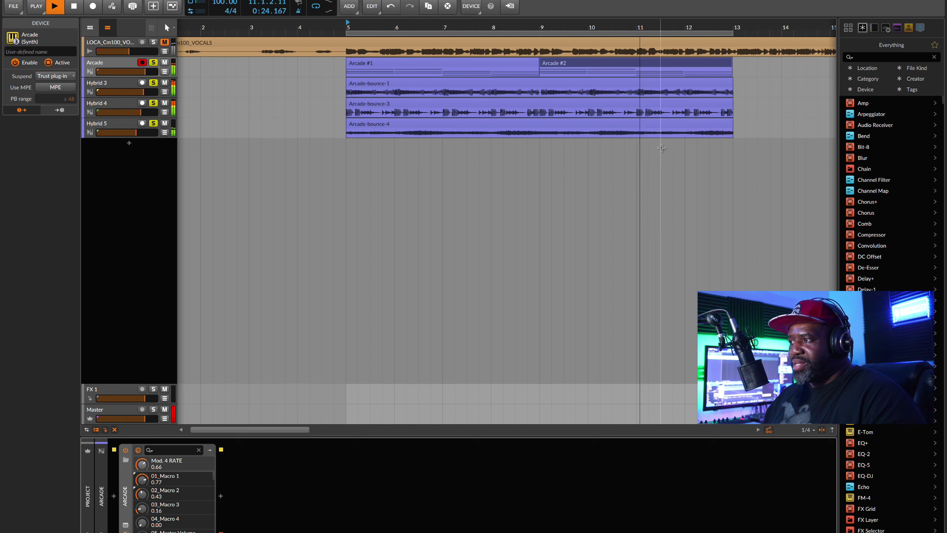
key("space")
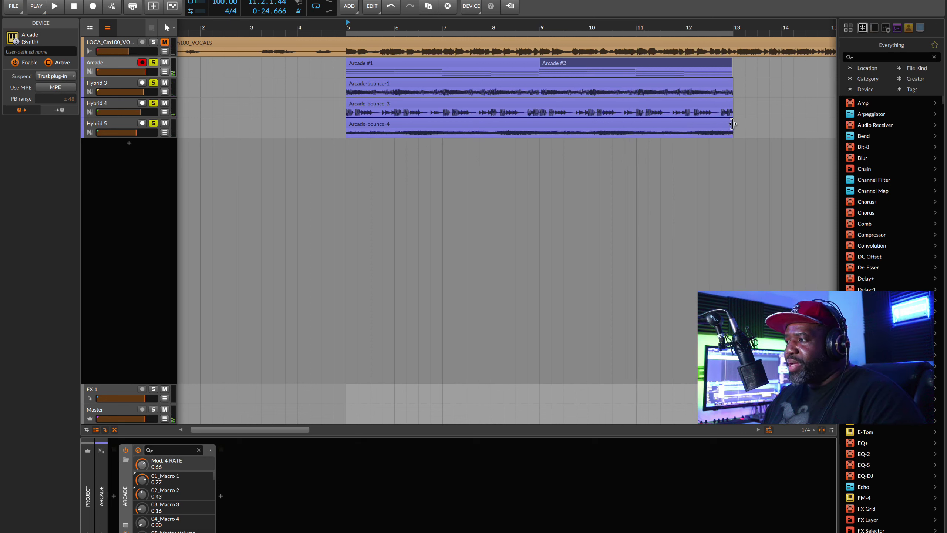
- Trim the Arcade-bounce-4 clip on Hybrid 5 to one bar starting at bar 6, auditioning the arrangement along the way
left_click(732, 124)
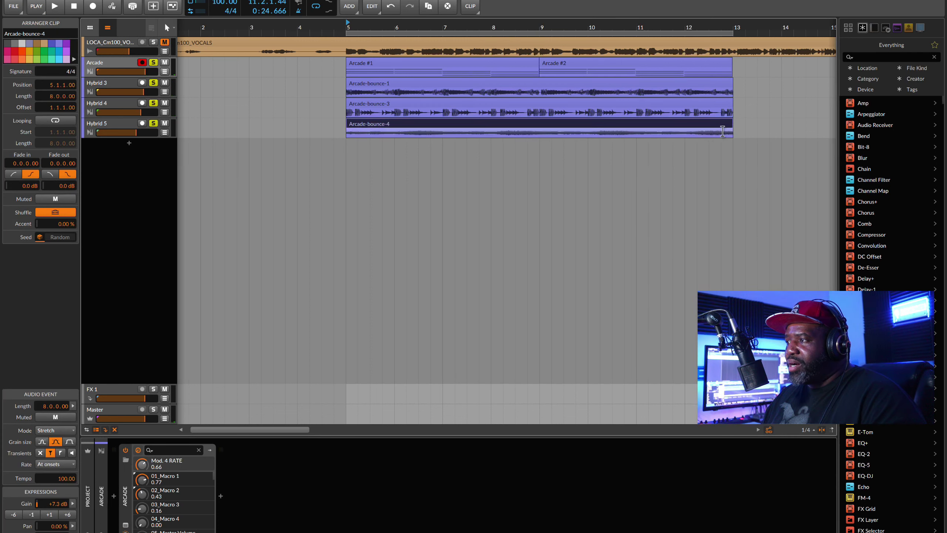
left_click(757, 123)
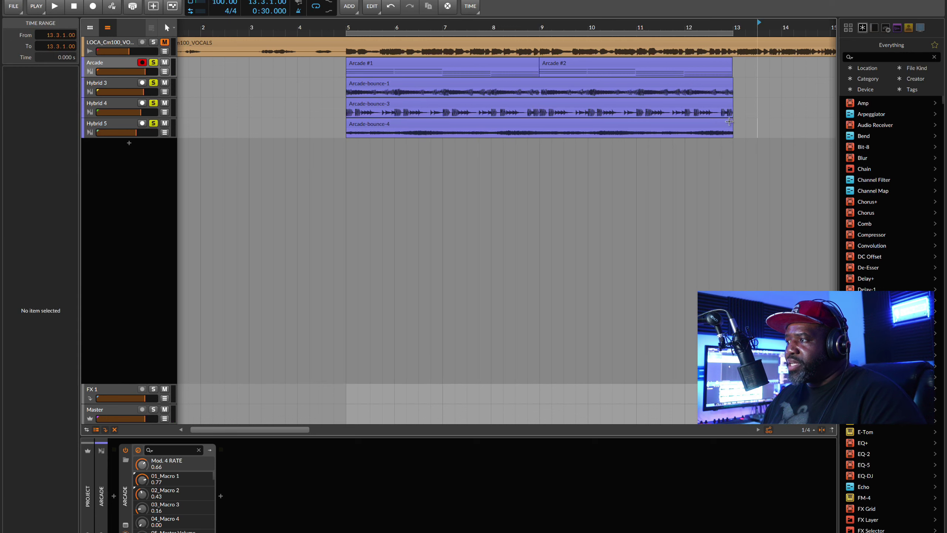
left_click_drag(731, 123, 440, 129)
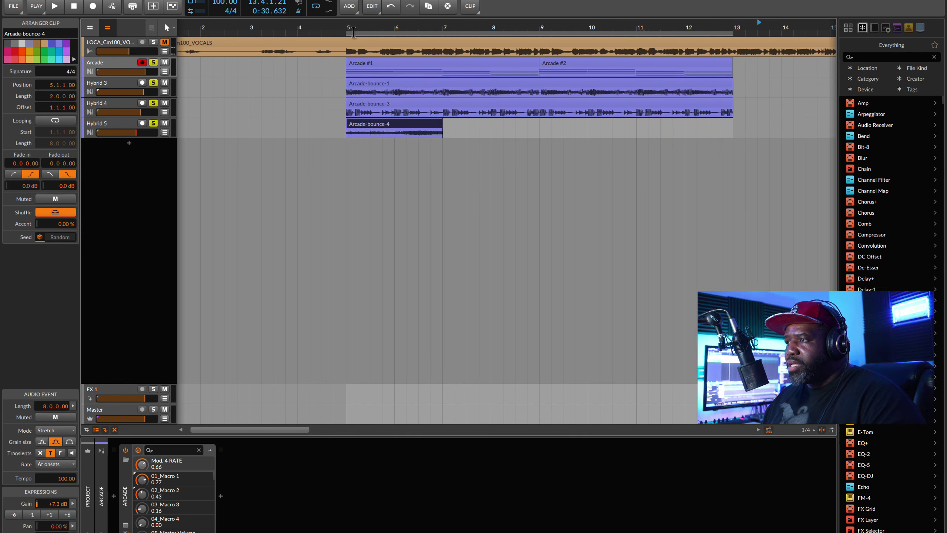
left_click(346, 23)
key("space")
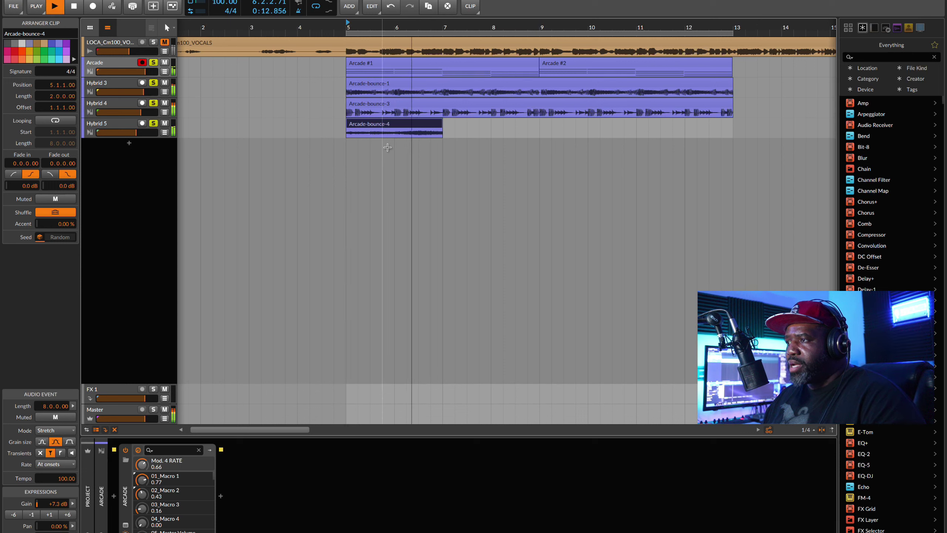
key("space")
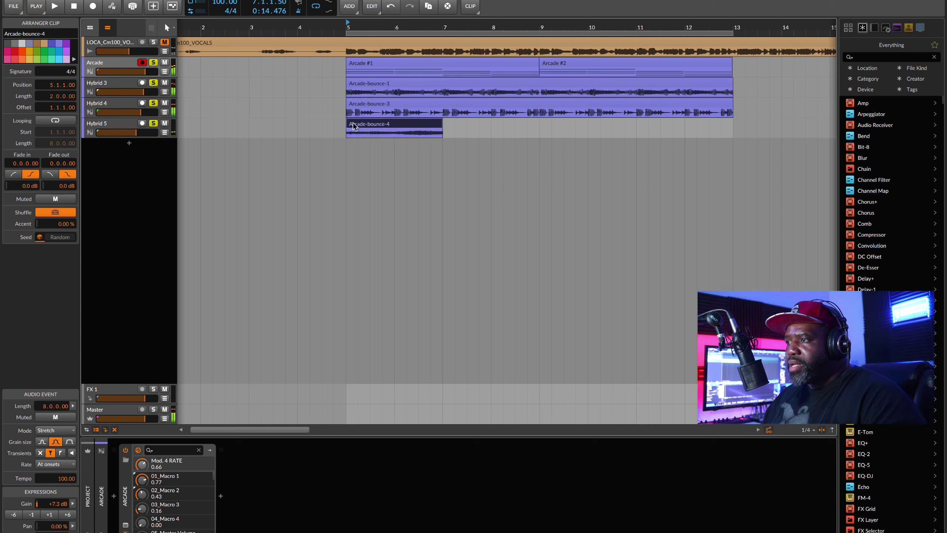
left_click_drag(346, 122, 392, 124)
key("space")
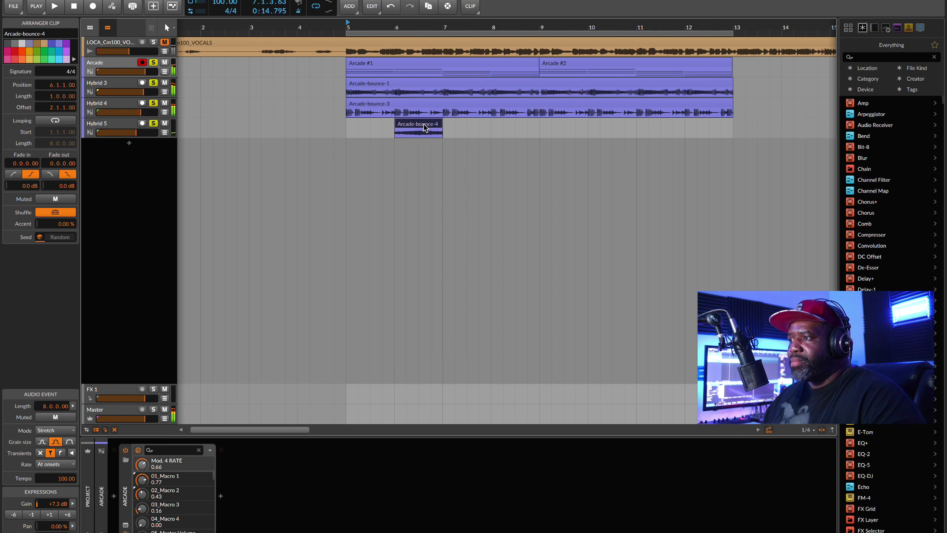
key("space")
- Repeat the one-bar clip on Hybrid 5 at bars 8, 10 and 12, and play the arrangement from bar 5
key("ctrl+d")
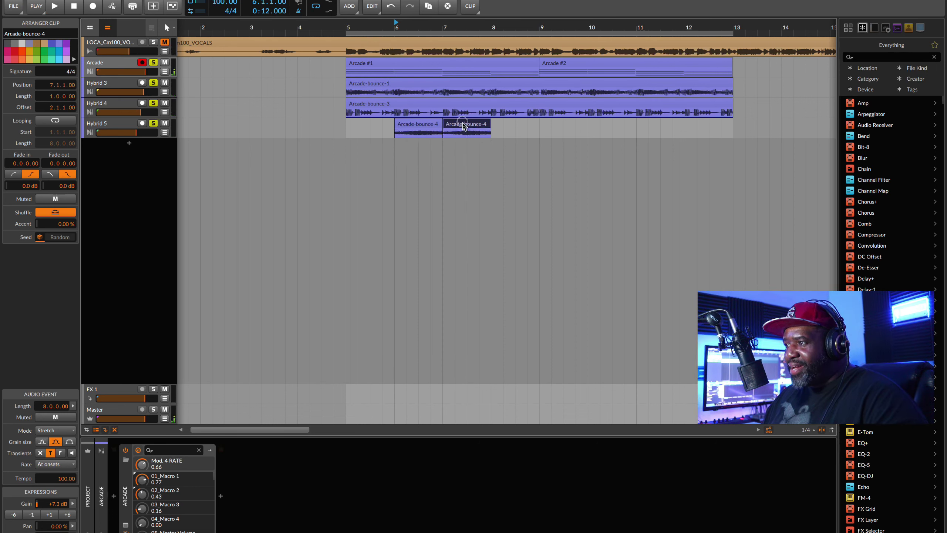
left_click_drag(461, 125, 699, 147)
key("ctrl+d")
key("ctrl+d")
key("space")
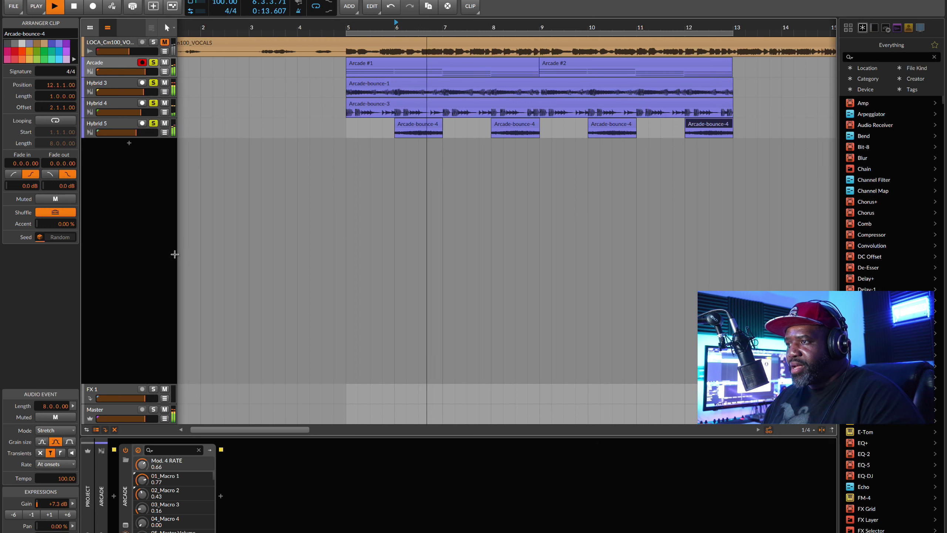
key("space")
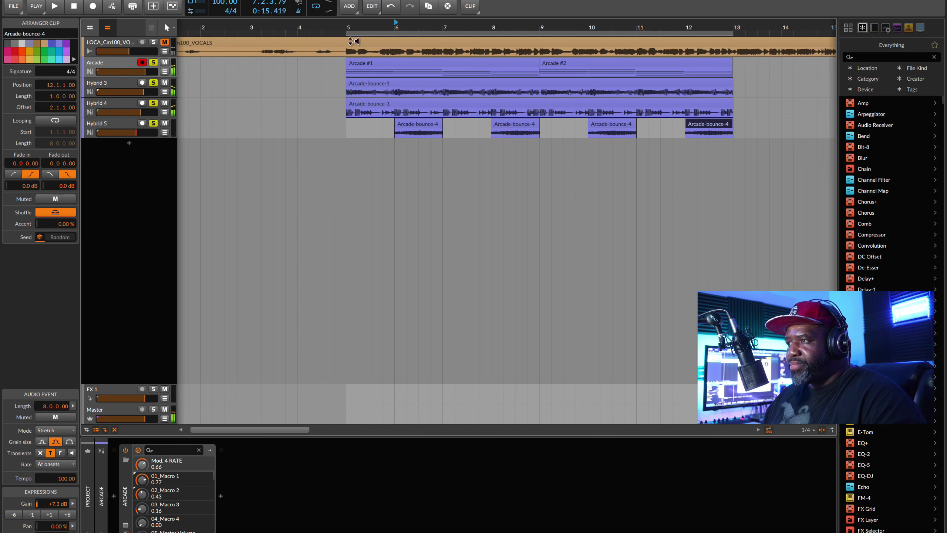
left_click(348, 26)
key("space")
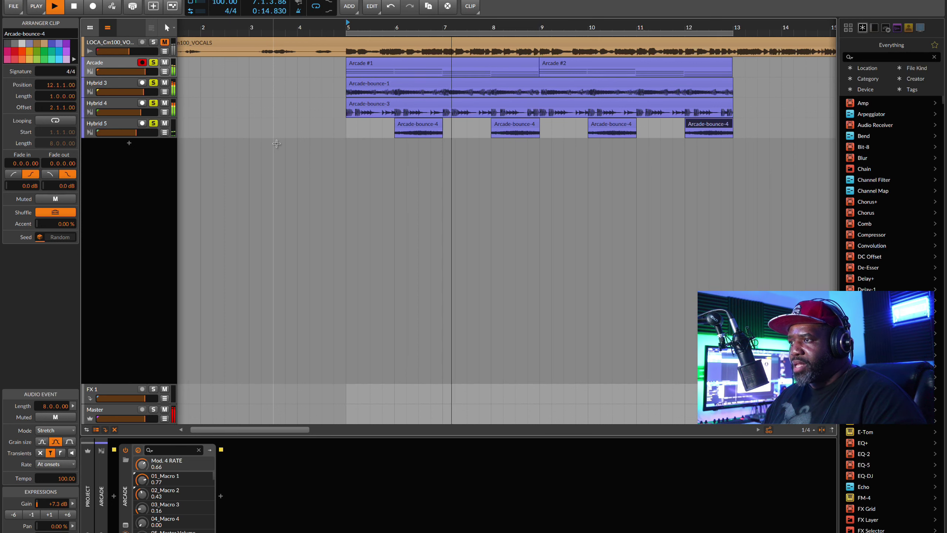
- Unsolo the Arcade and Hybrid 3 to 5 tracks together, and unmute the vocals track while the arrangement plays
left_click(122, 74)
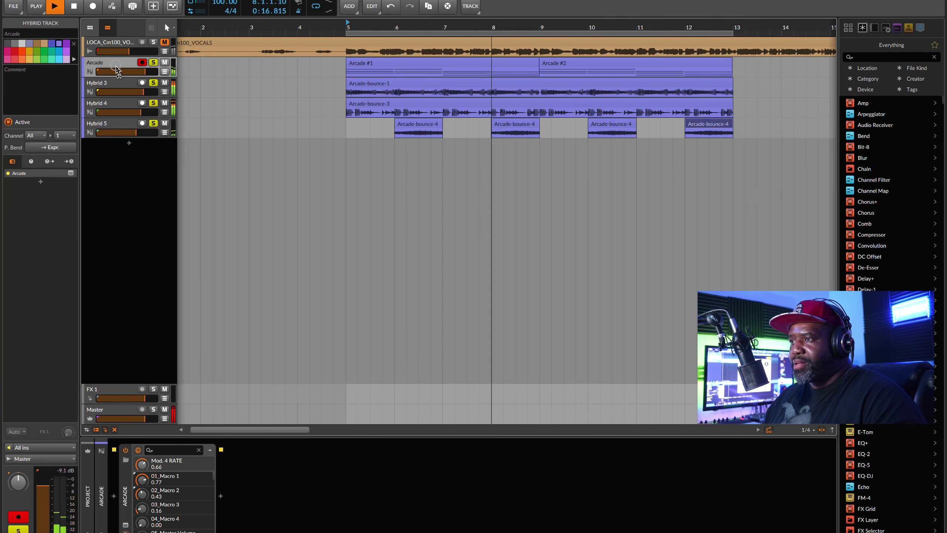
left_click(114, 126, "shift")
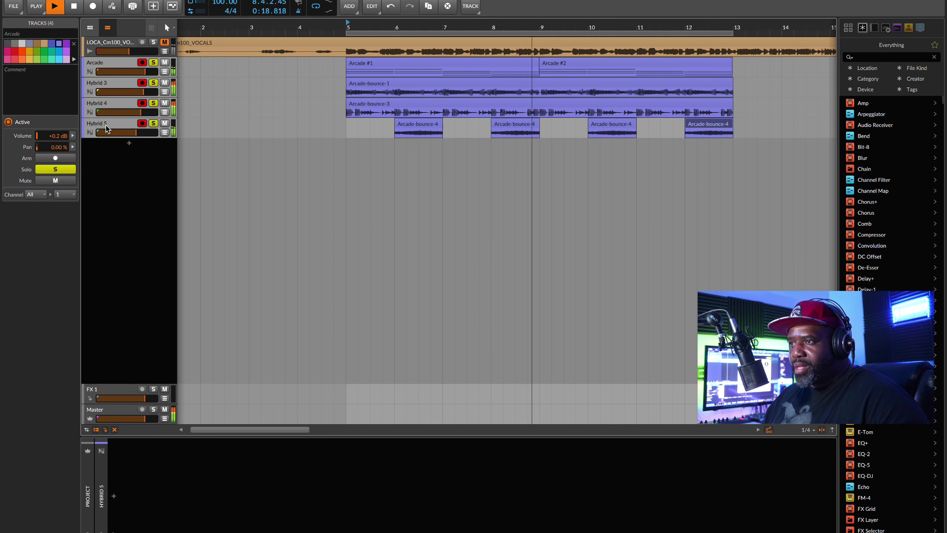
left_click(48, 170)
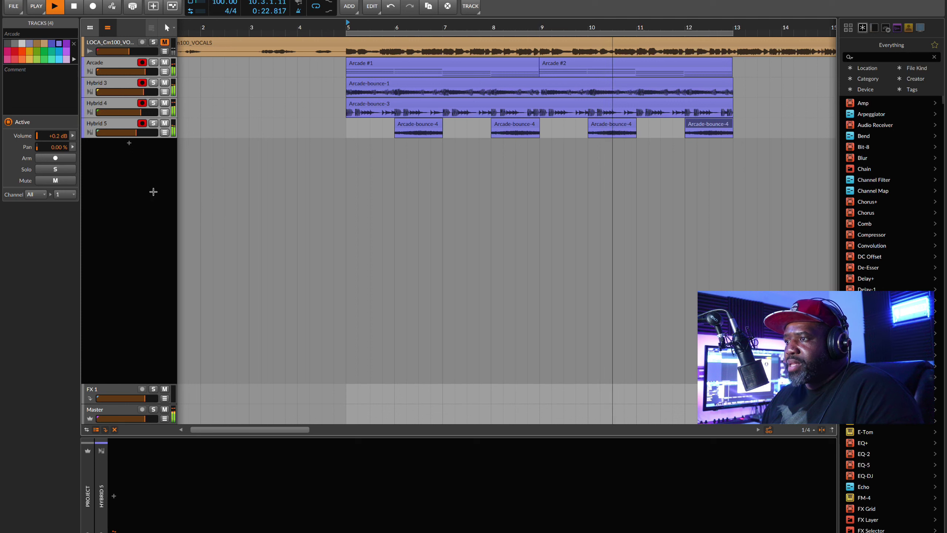
left_click(234, 193)
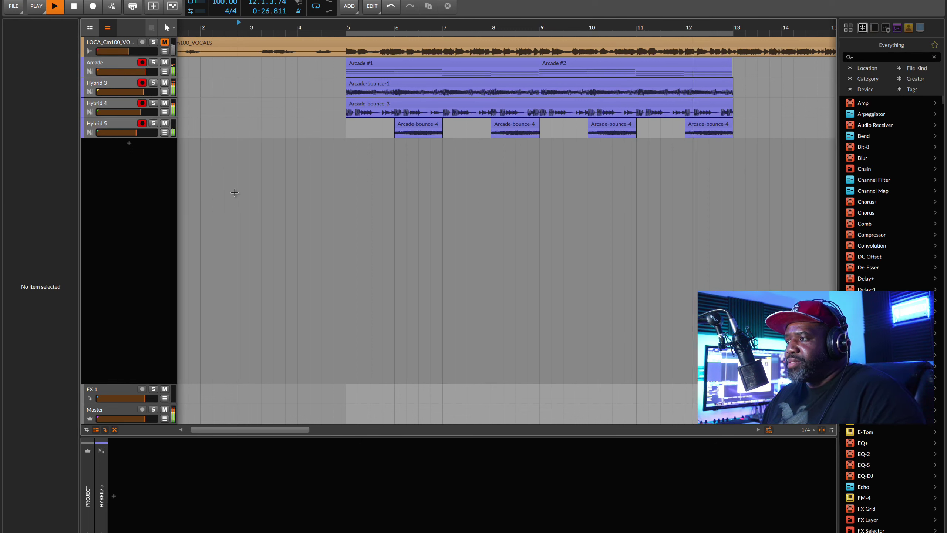
left_click(164, 42)
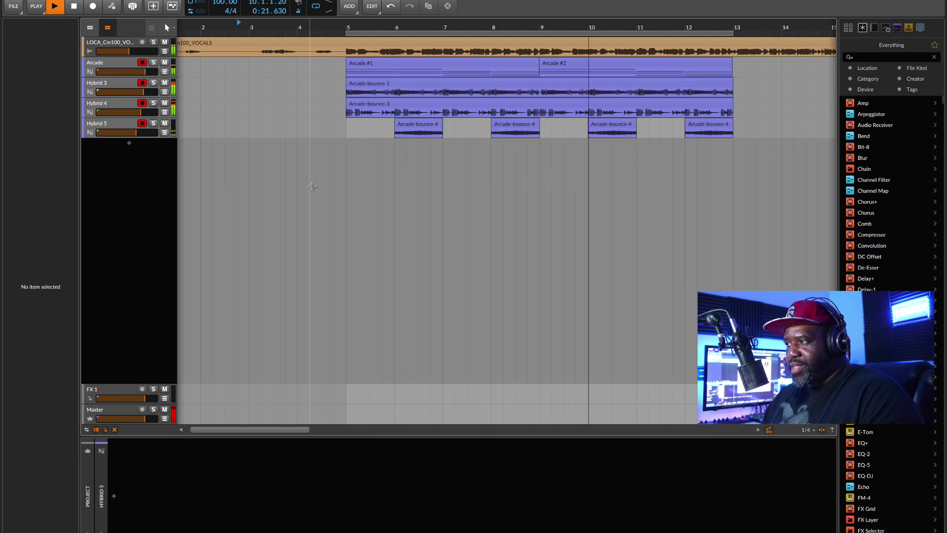
- Duplicate all Arcade and Hybrid clips from bars 5–13 to bar 13, and extend the loop region to 16 bars
scroll(391, 180, "right", 5)
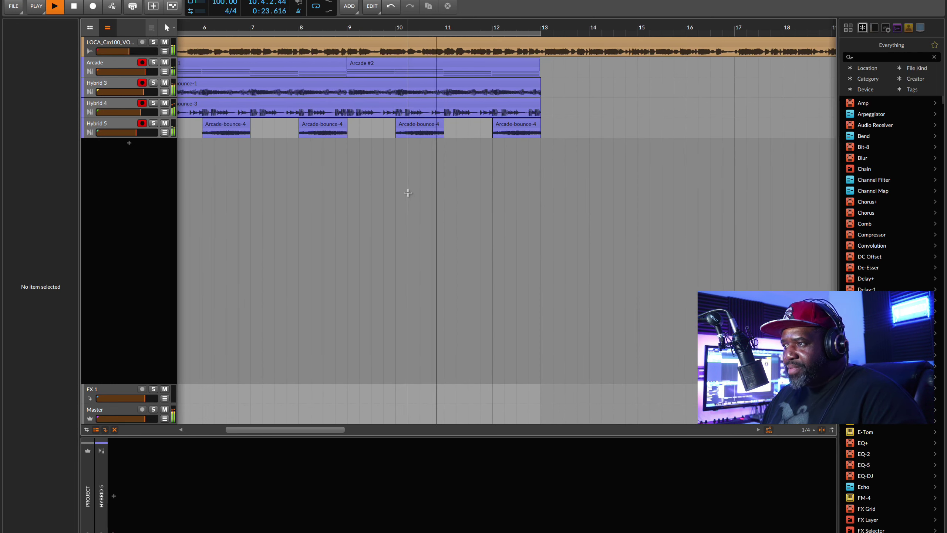
left_click_drag(363, 24, 223, 143)
key("ctrl+d")
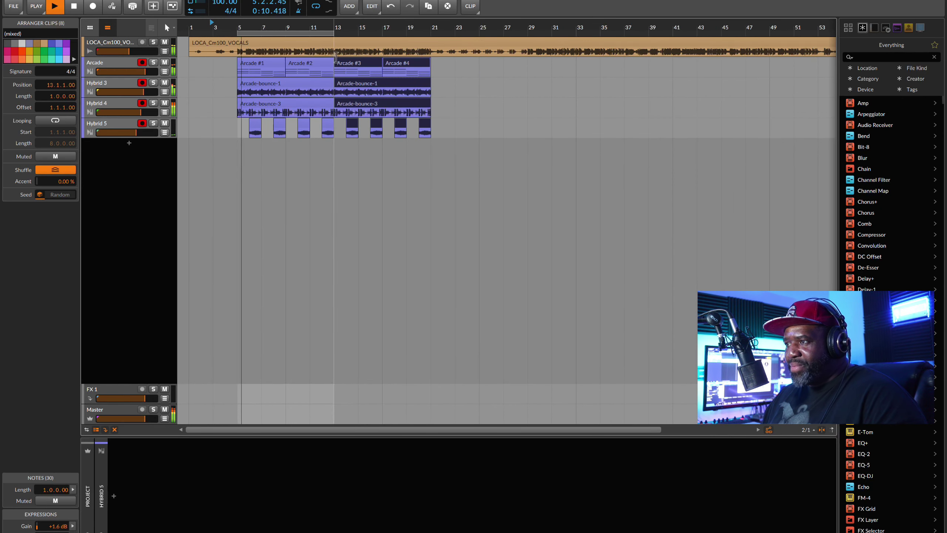
left_click_drag(334, 33, 427, 33)
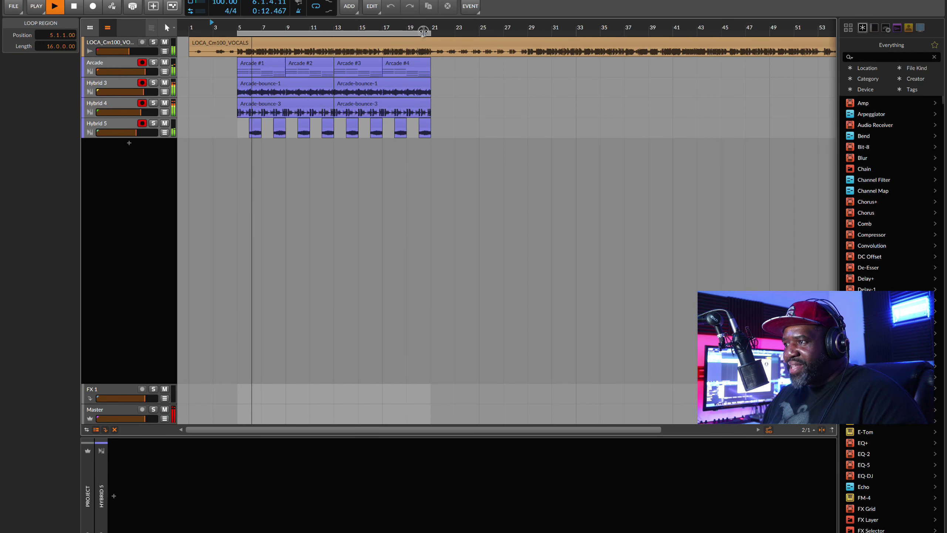
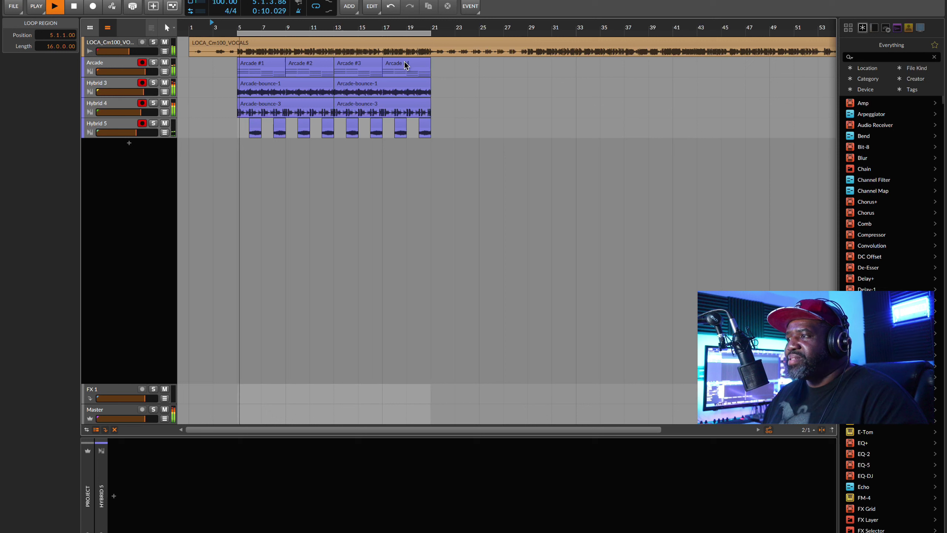
- Stop playback, duplicate the Arcade and Hybrid clips from bar 13 to bar 21, and play from bar 21
key("space")
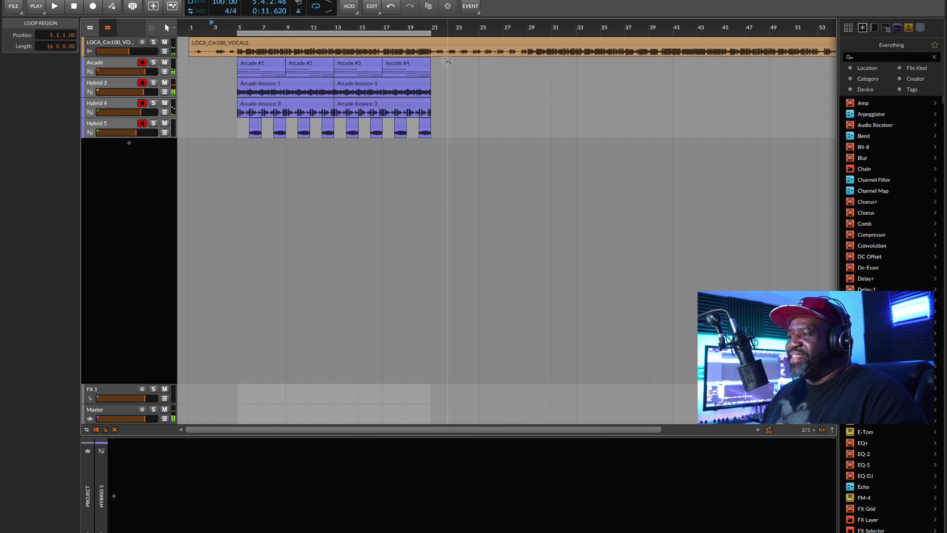
left_click_drag(449, 57, 337, 142)
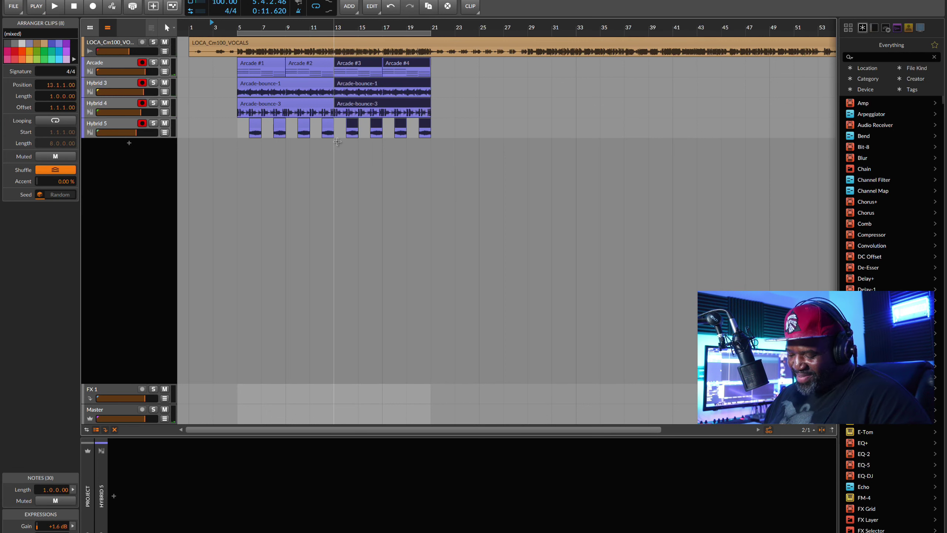
key("ctrl+d")
left_click(435, 30)
key("space")
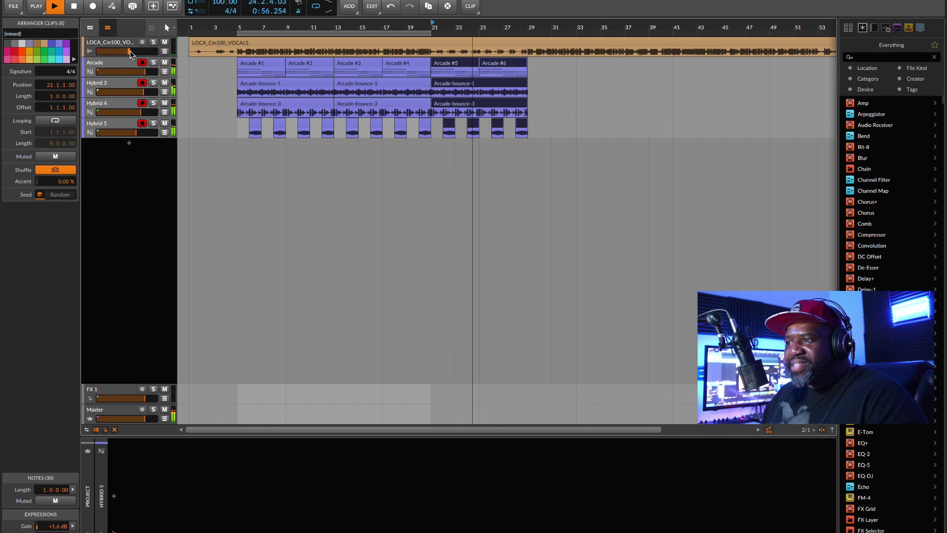
- Raise the vocals track's volume slightly during playback, and replay the arrangement from bar 5
mouse_move(131, 52)
left_click_drag(131, 52, 135, 51)
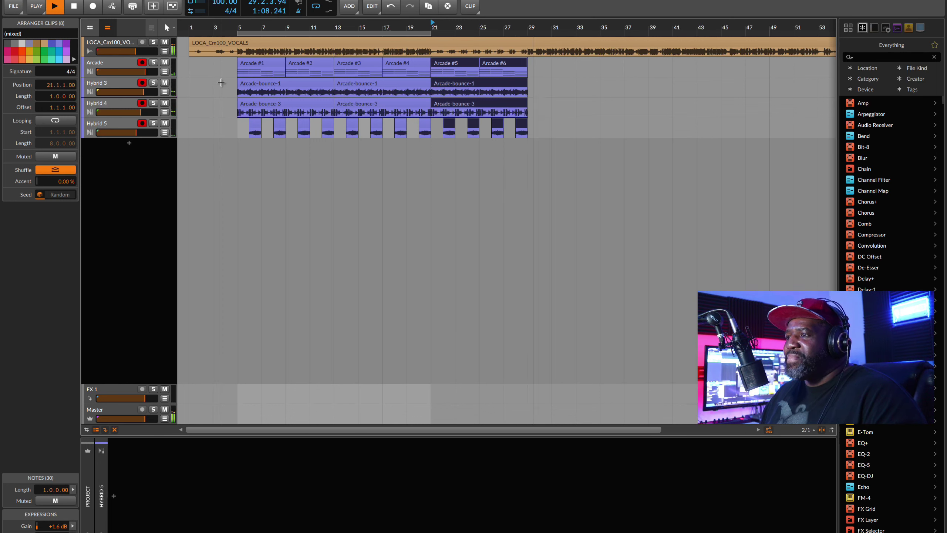
key("space")
left_click(238, 27)
key("space")
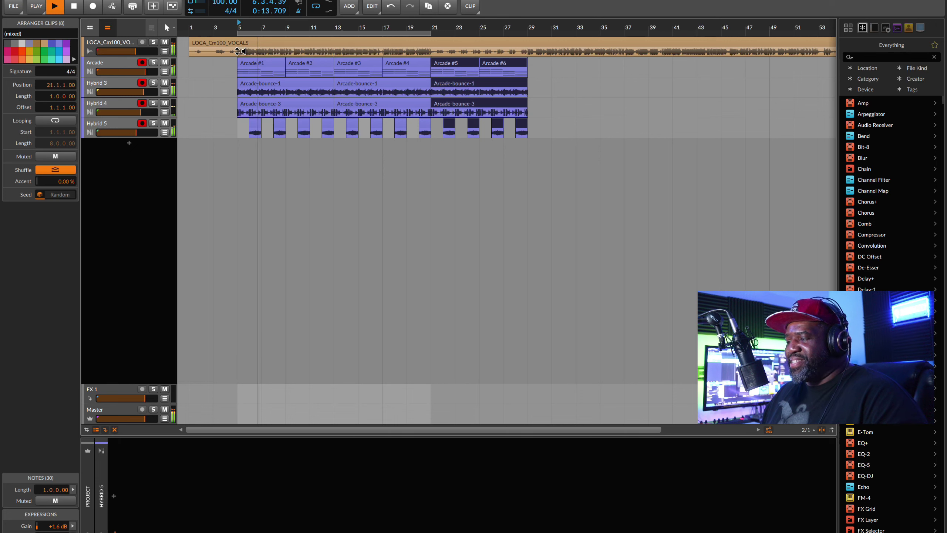
key("space")
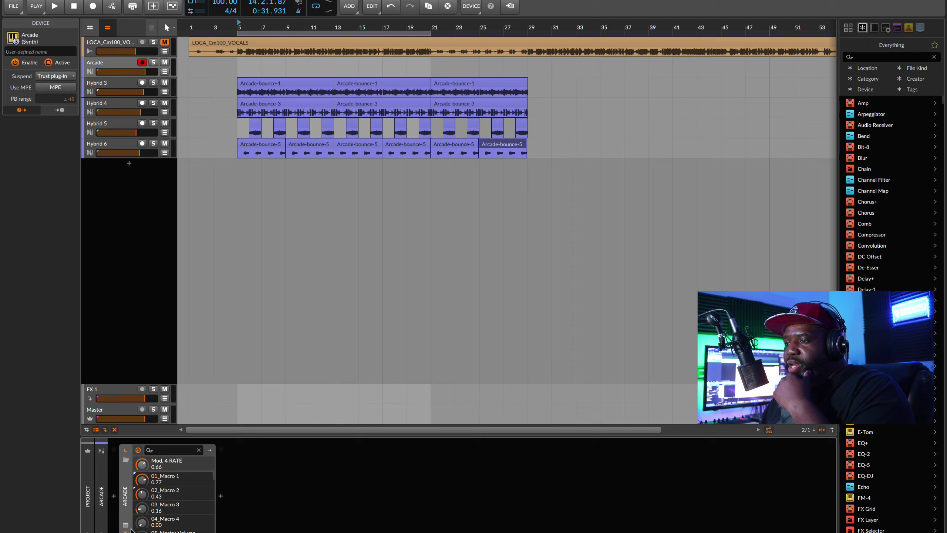
- Turn off Arp A and Arp C in Arcade's arpeggiator, and return to the kit's main view
left_click(126, 525)
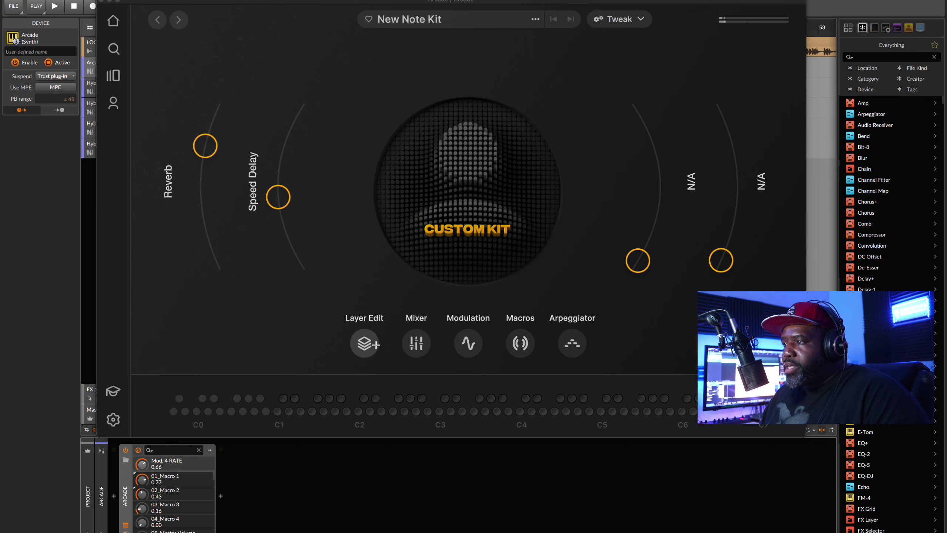
left_click(571, 343)
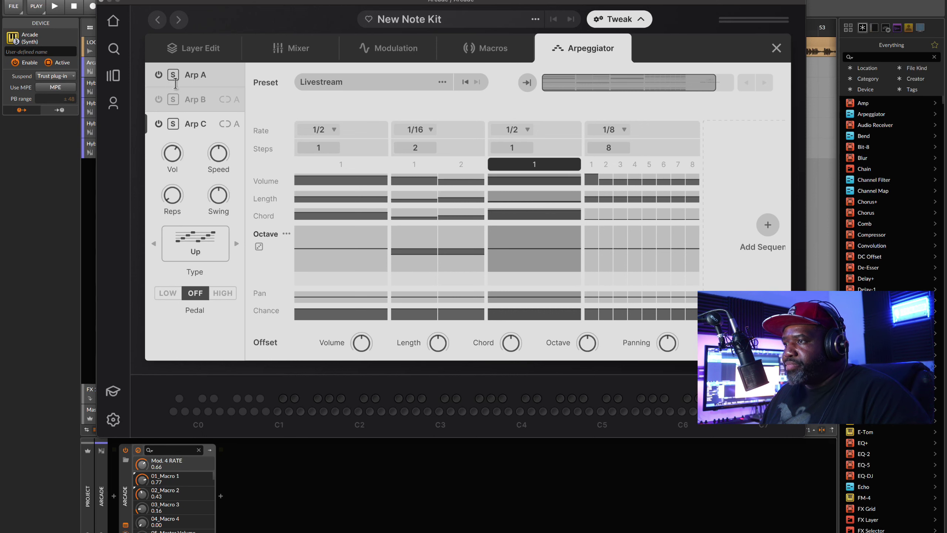
left_click(162, 125)
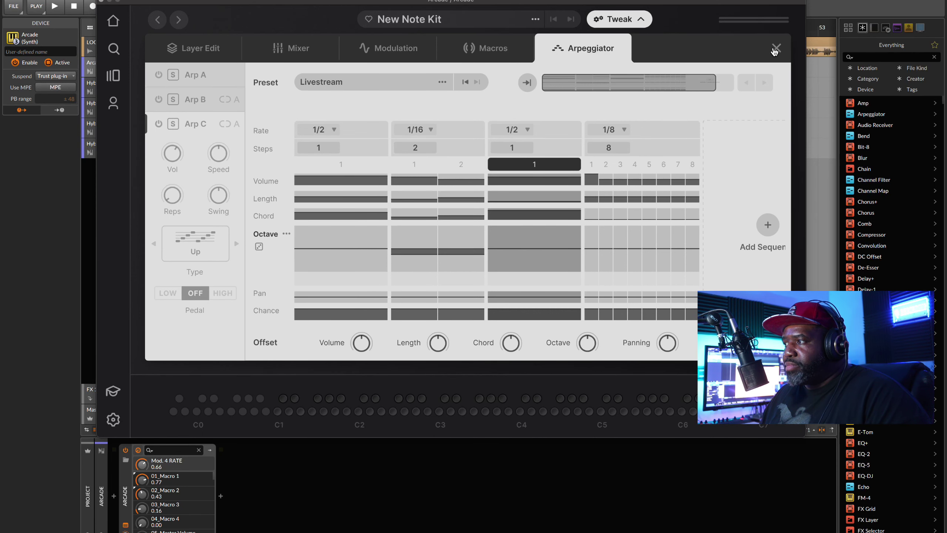
left_click(775, 49)
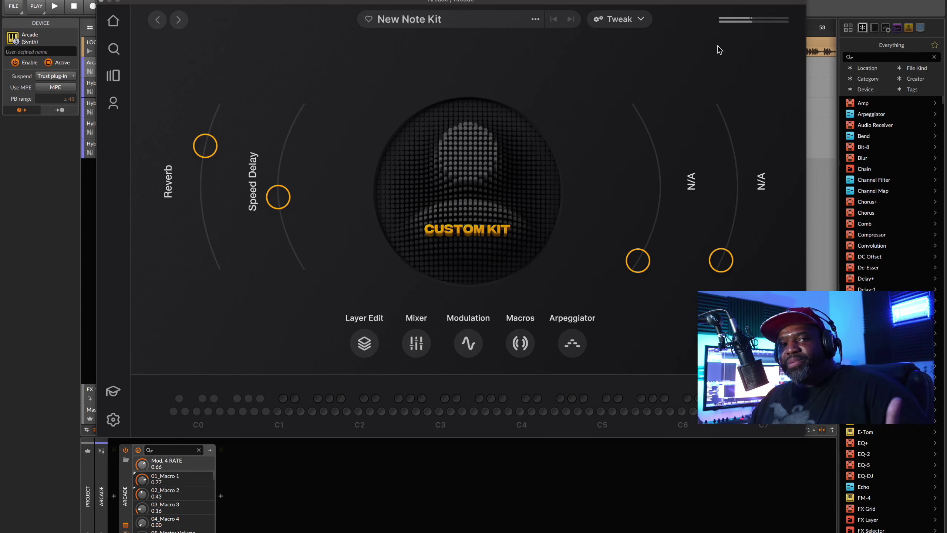
- Create a new Sampler Kit in Arcade, saving the changes to the Livestream kit
left_click(535, 19)
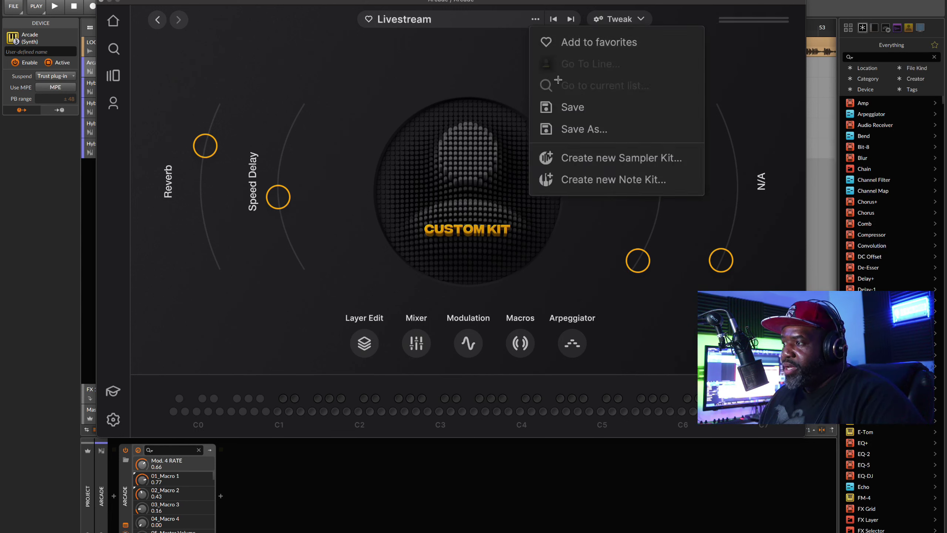
left_click(596, 155)
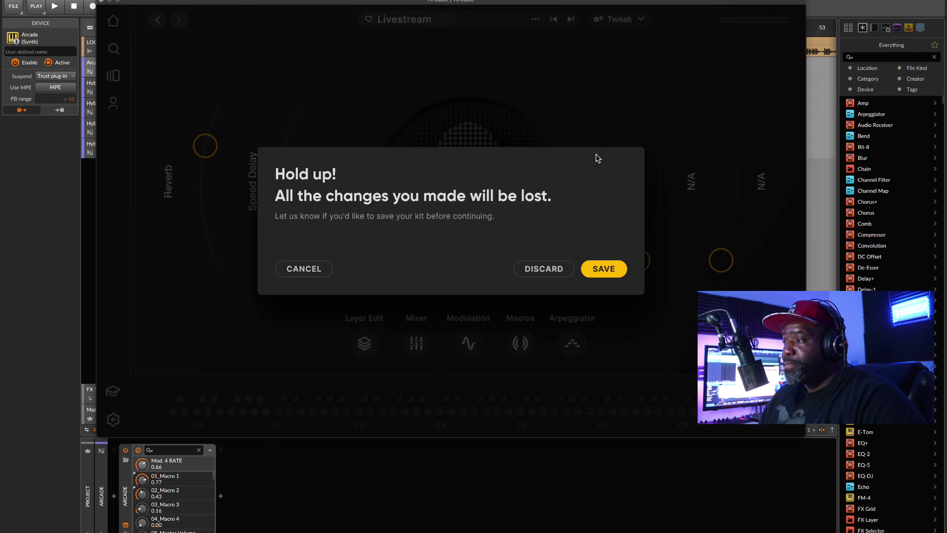
left_click(598, 273)
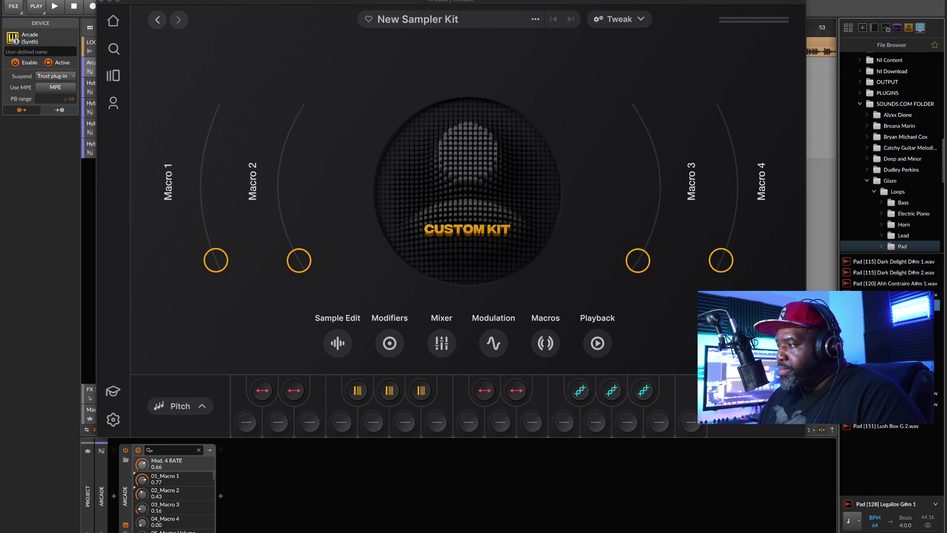
- Load the Pad [128] Legalize G#m 1 loop onto the sampler kit's first key and open it for sample editing
left_click_drag(674, 417, 244, 429)
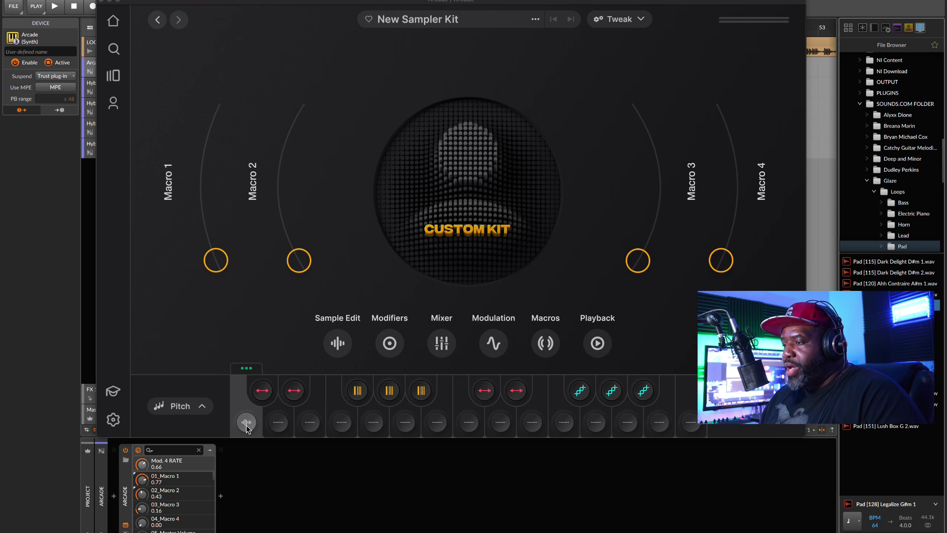
left_click(336, 343)
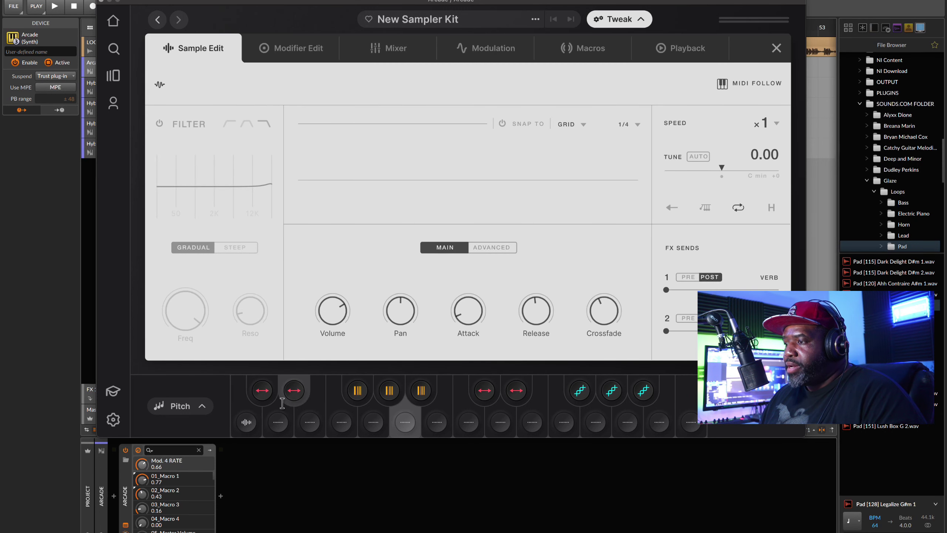
mouse_move(241, 427)
left_click(240, 400)
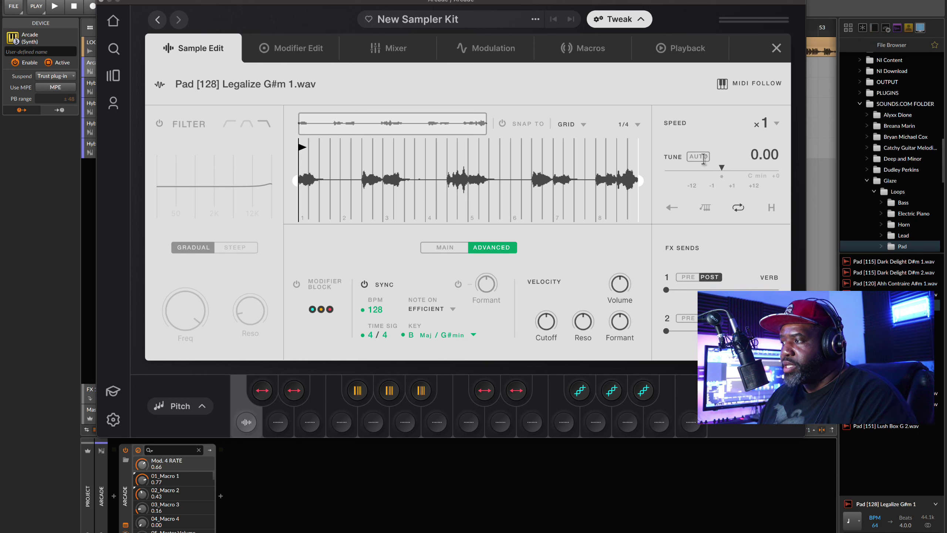
- Auto-tune the pad sample to +4.00 and audition it with the arrangement
left_click(698, 157)
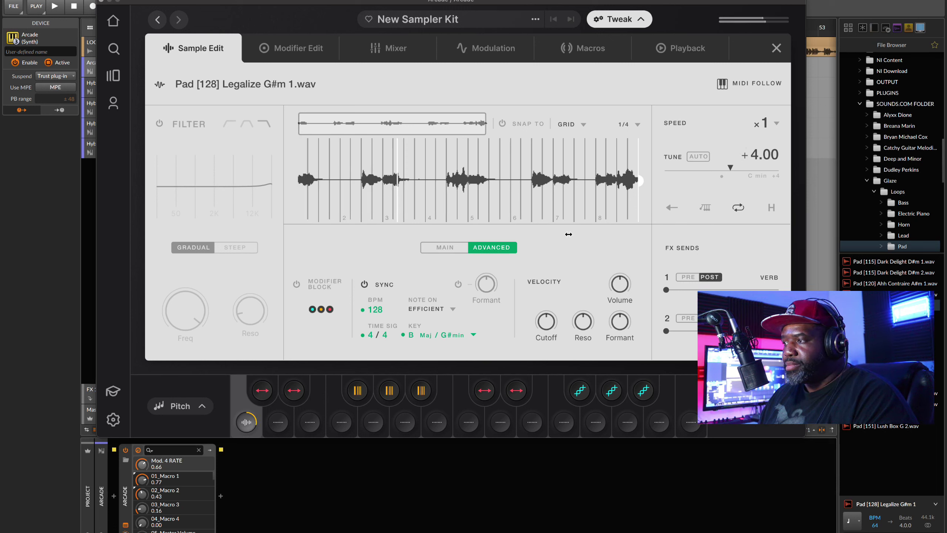
key("space")
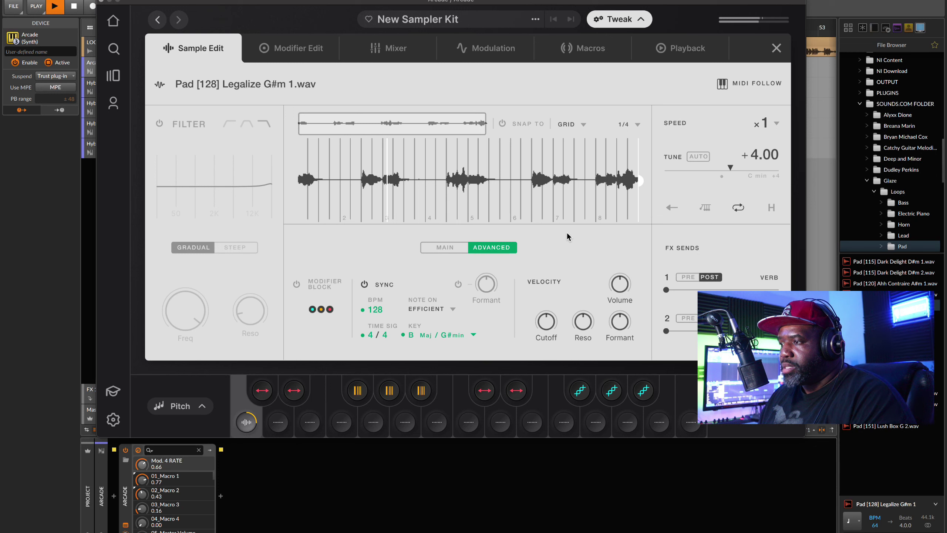
key("space")
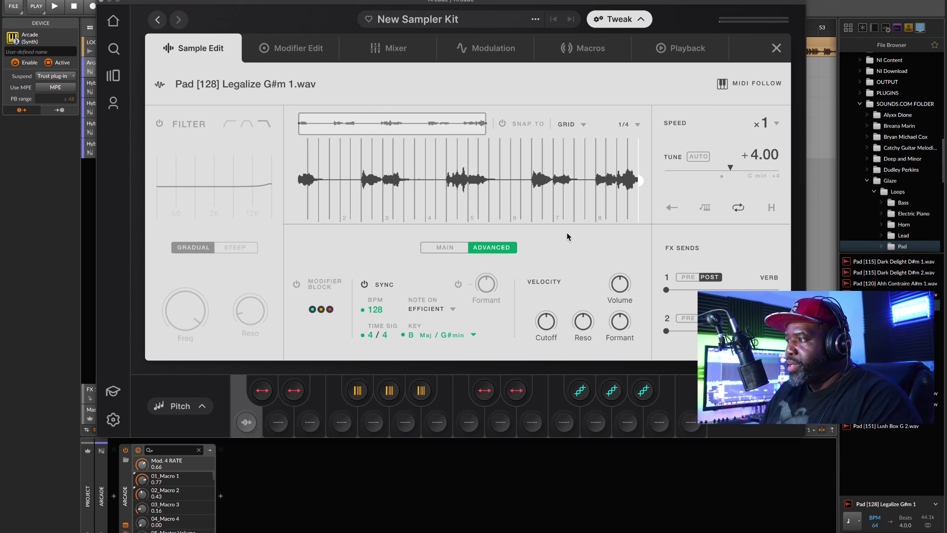
- Try the pad sample's tuning at +3.00 during playback, return it to +4.00, and stop
mouse_move(699, 185)
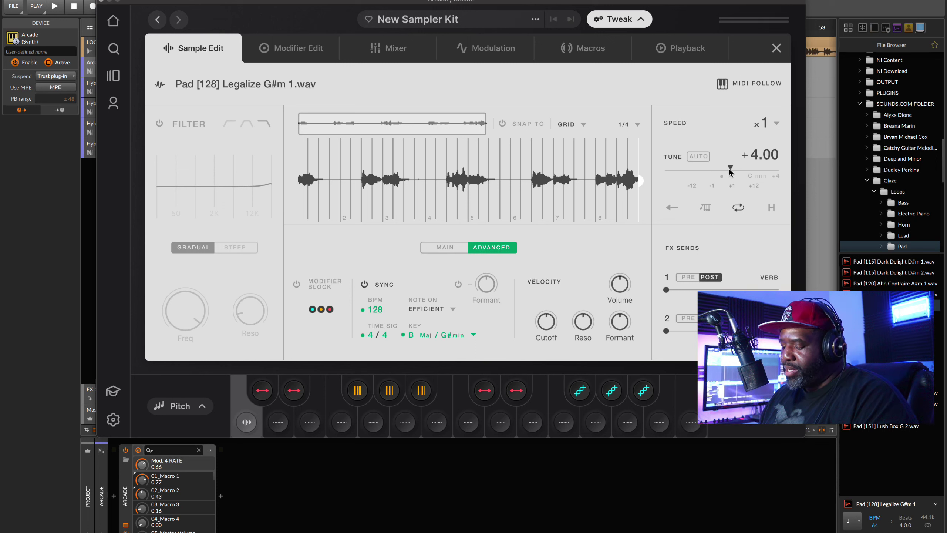
key("space")
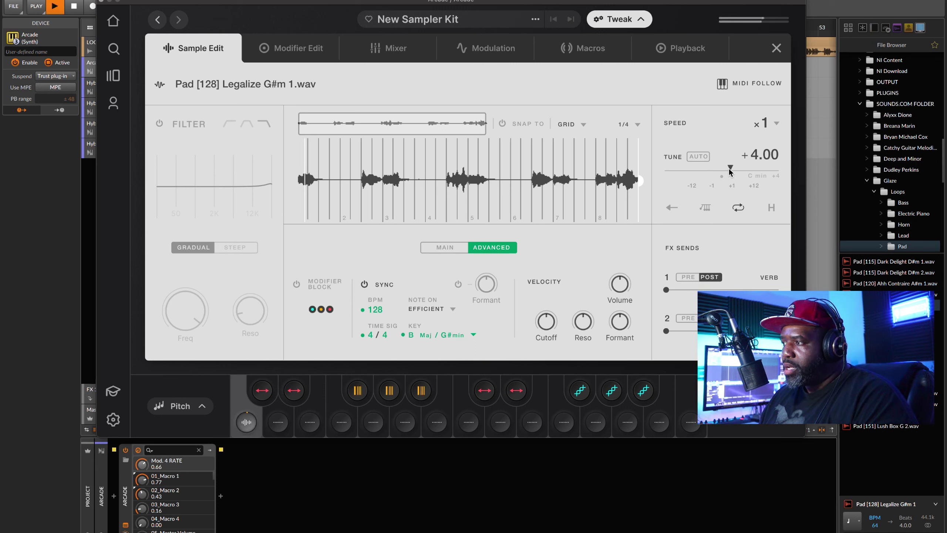
key("space")
key("space")
left_click_drag(729, 169, 728, 168)
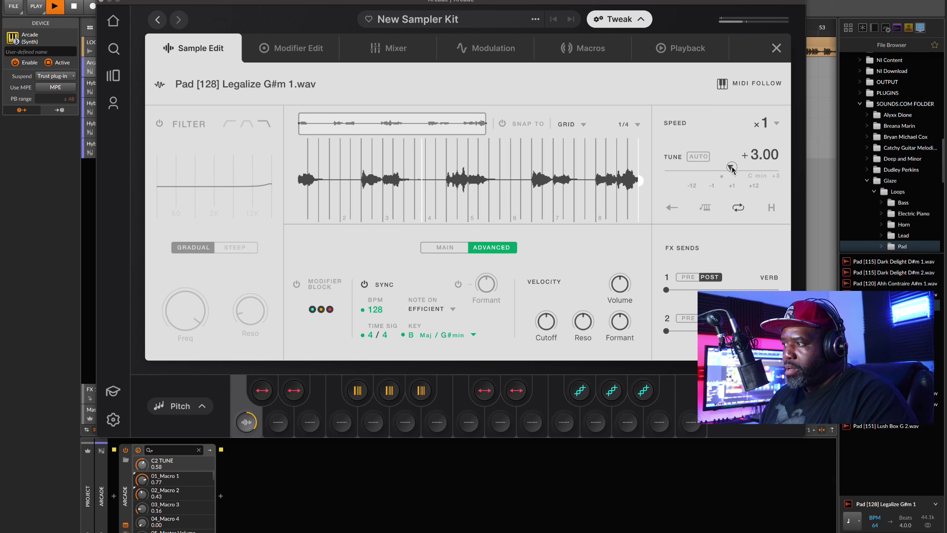
left_click_drag(729, 168, 731, 168)
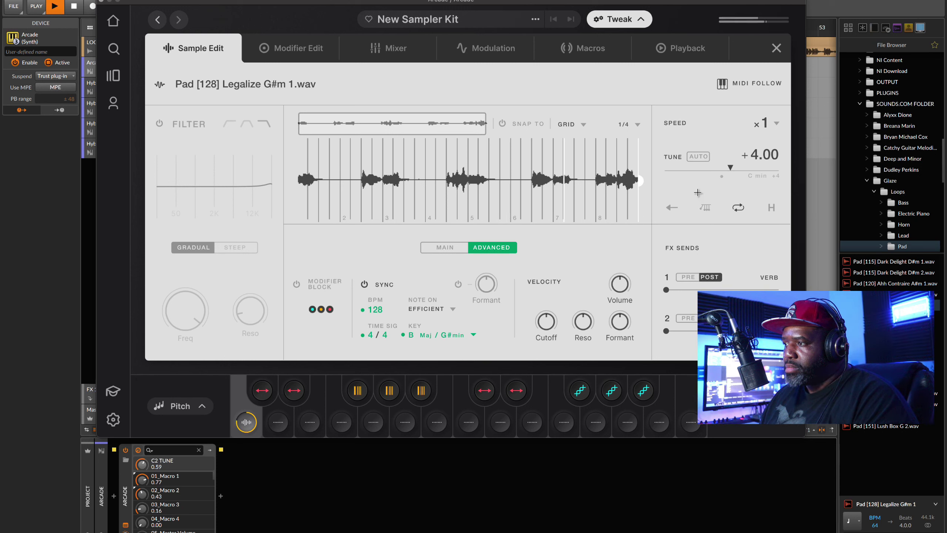
key("space")
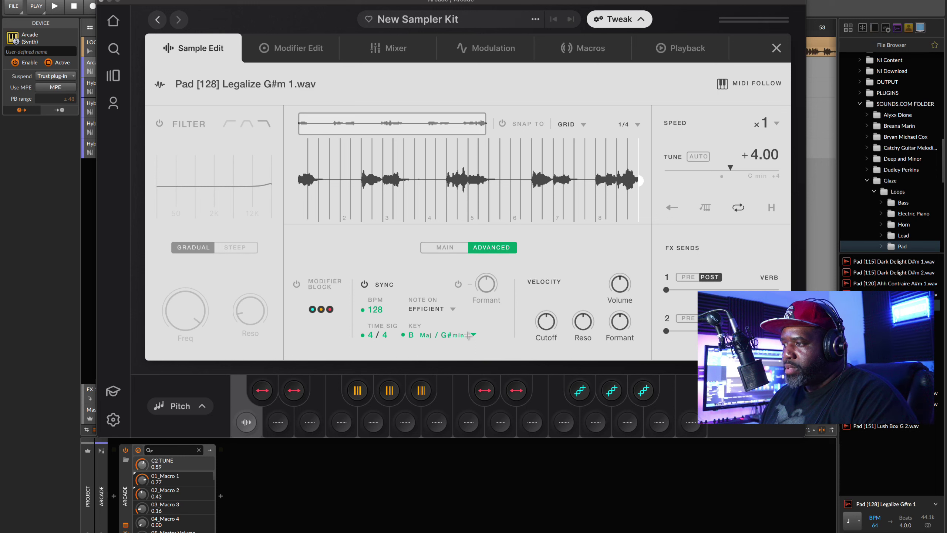
- Set the pad sample's key to B Maj / G#min, and show its main settings
left_click(471, 335)
left_click(406, 278)
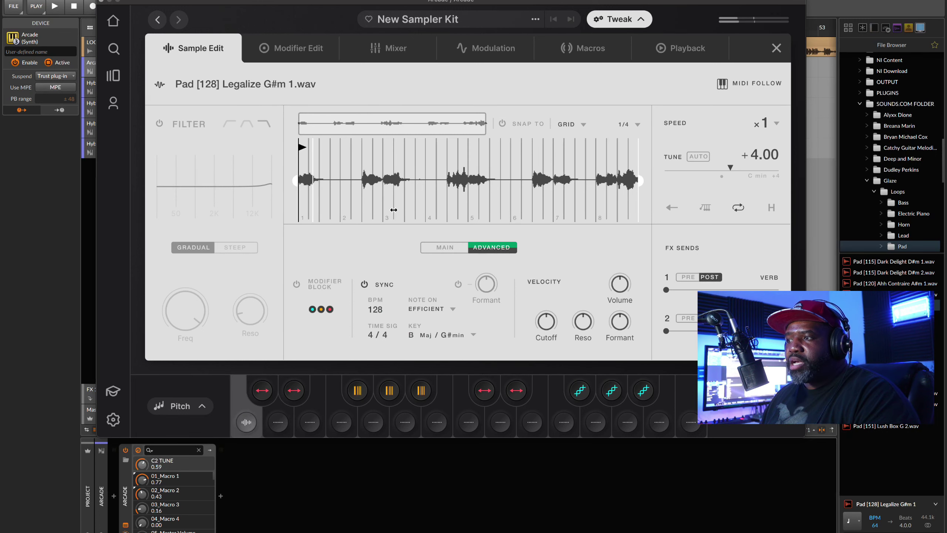
left_click(444, 248)
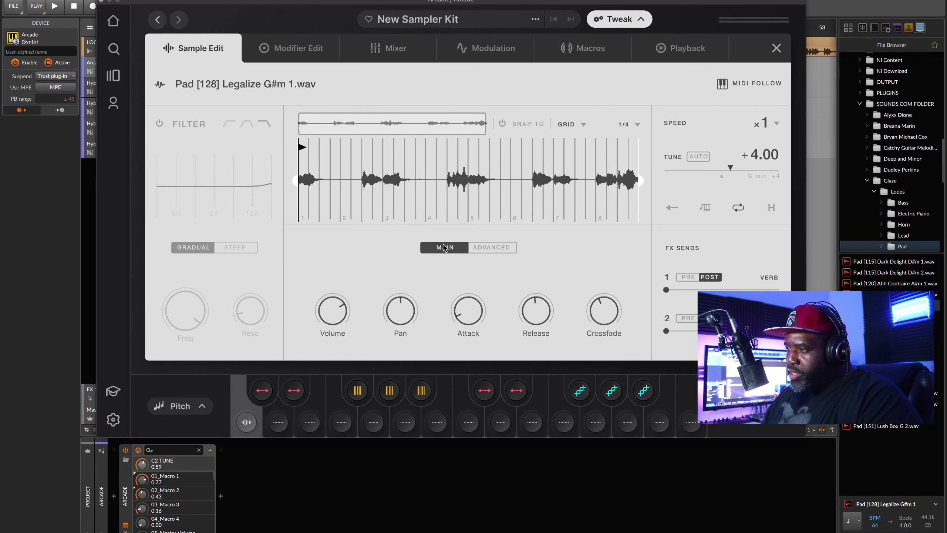
- Trim the end of the pad sample to just after its first hit, with volume at 0.86 and attack at 0.36
left_click_drag(321, 305, 328, 286)
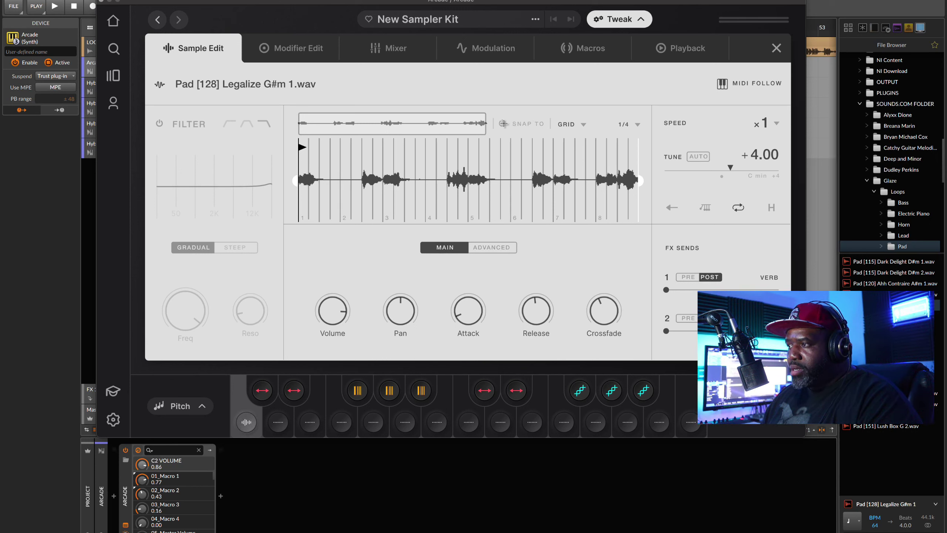
left_click_drag(640, 179, 331, 192)
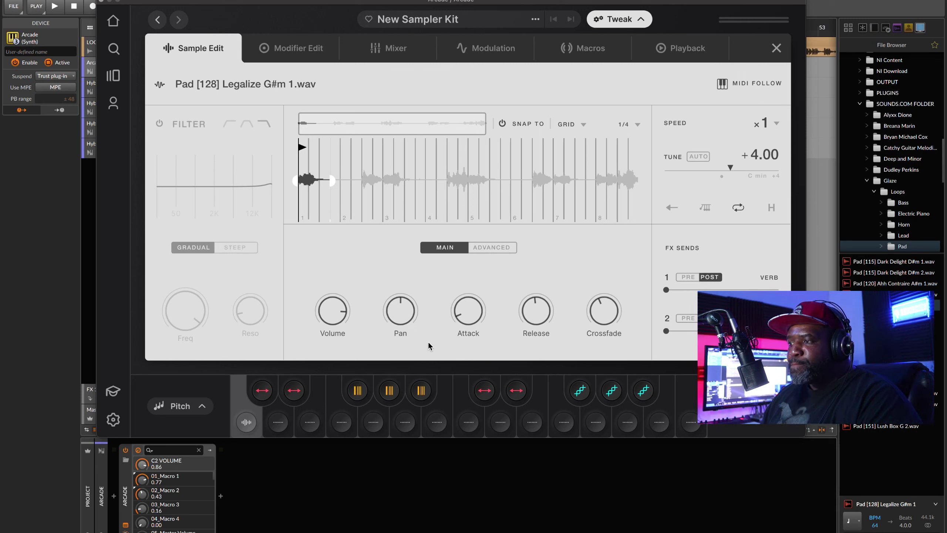
left_click_drag(470, 324, 468, 351)
- Look over the Playhead modifier settings and the effect choices for the Verb send's empty slot in the mixer
left_click(324, 54)
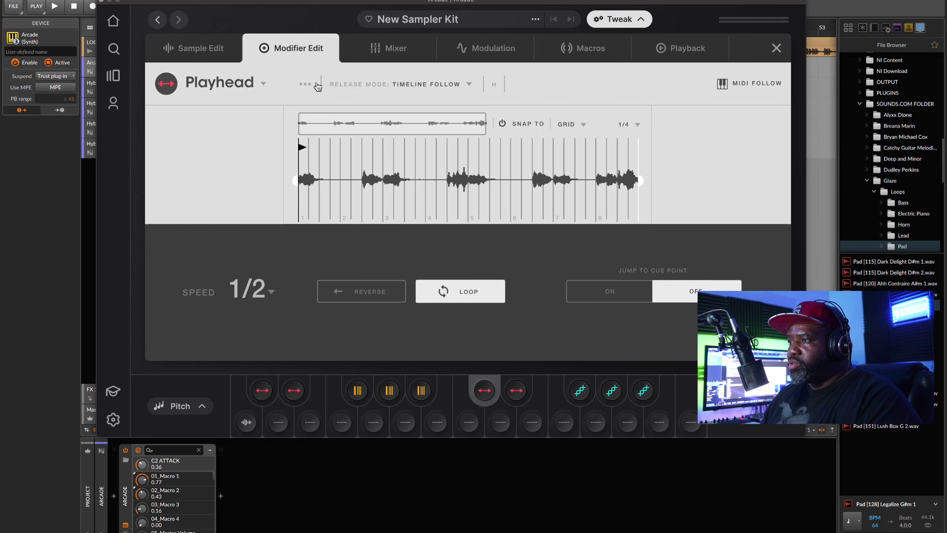
left_click(400, 60)
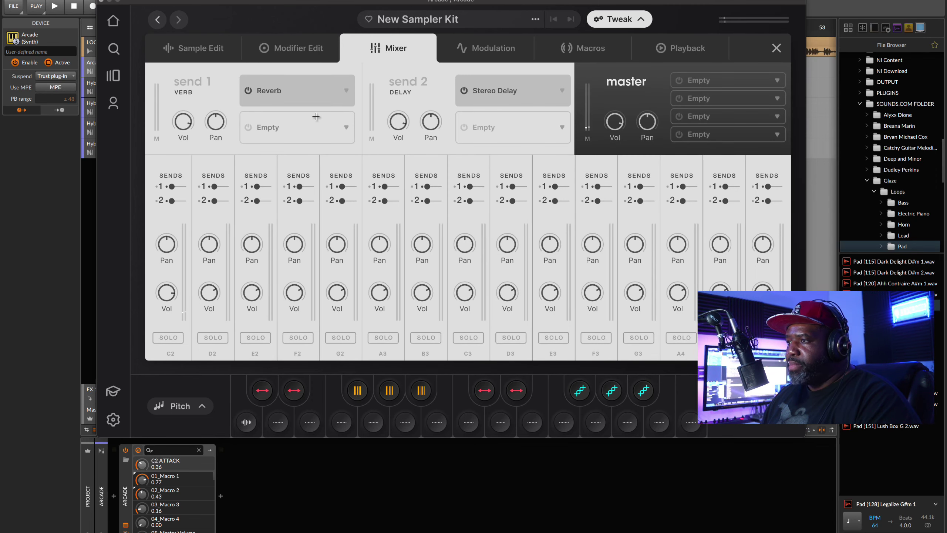
left_click(347, 88)
left_click(304, 123)
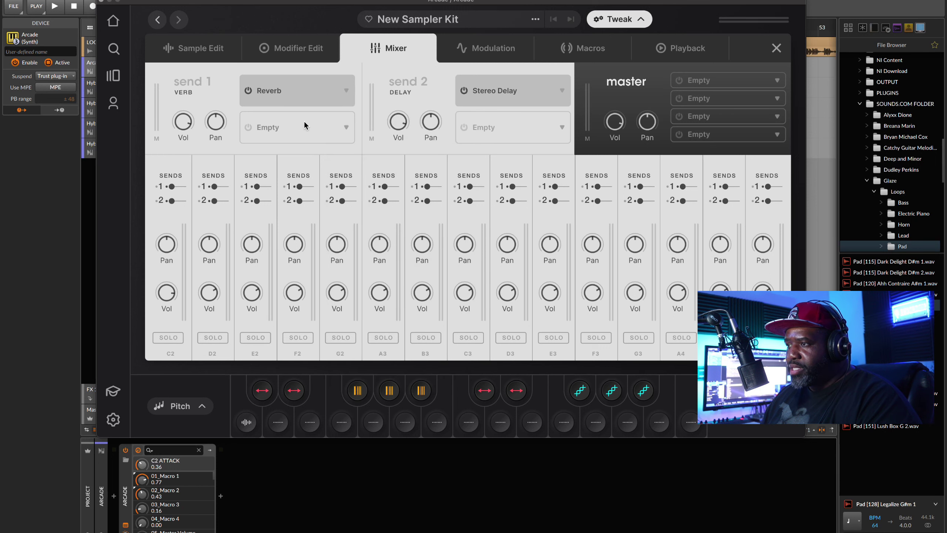
left_click(346, 127)
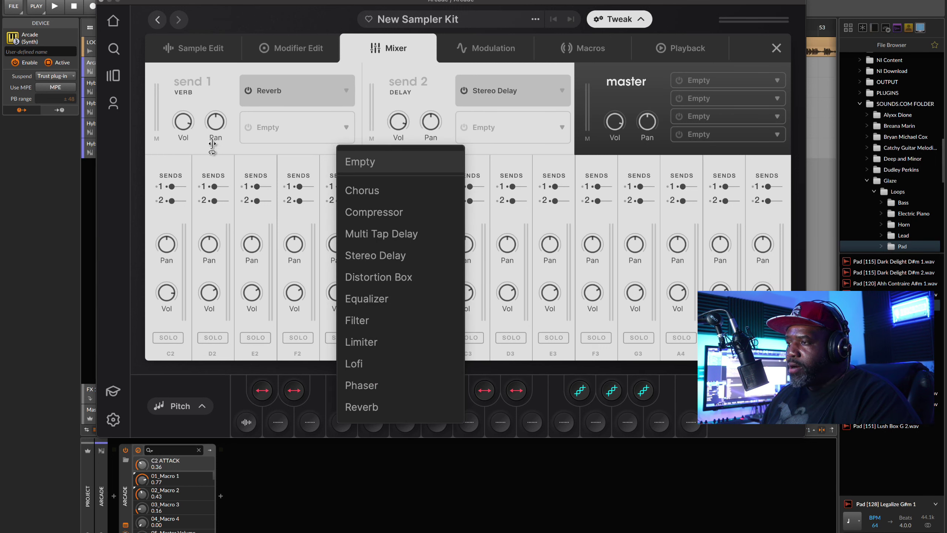
left_click(224, 63)
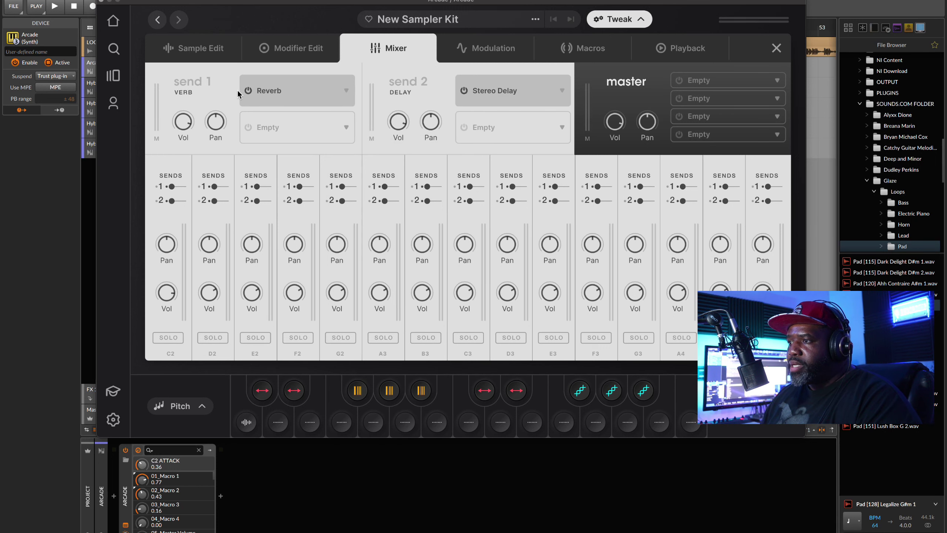
- Set the C2 channel's Verb send to 1.00, and try its Delay send at 1.00 before resetting it to 0.00
left_click(172, 189)
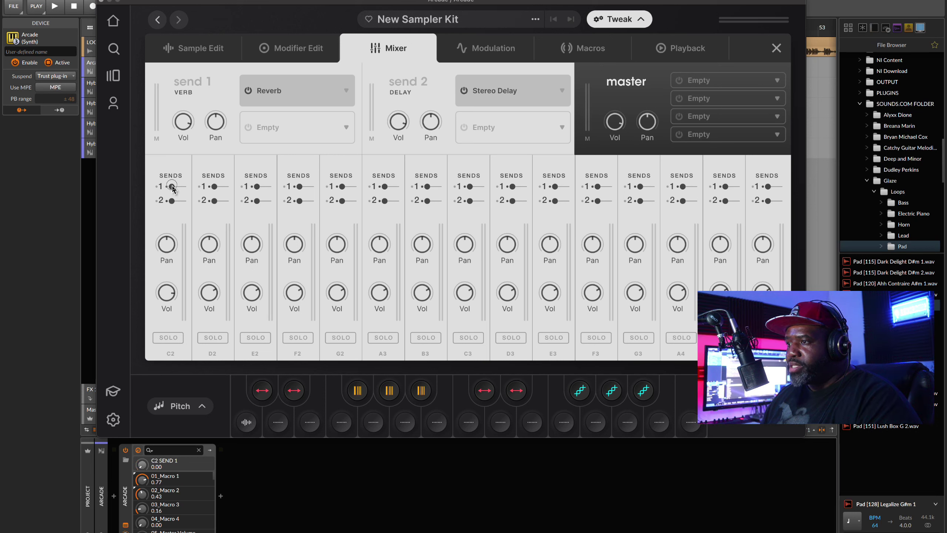
left_click_drag(175, 189, 339, 188)
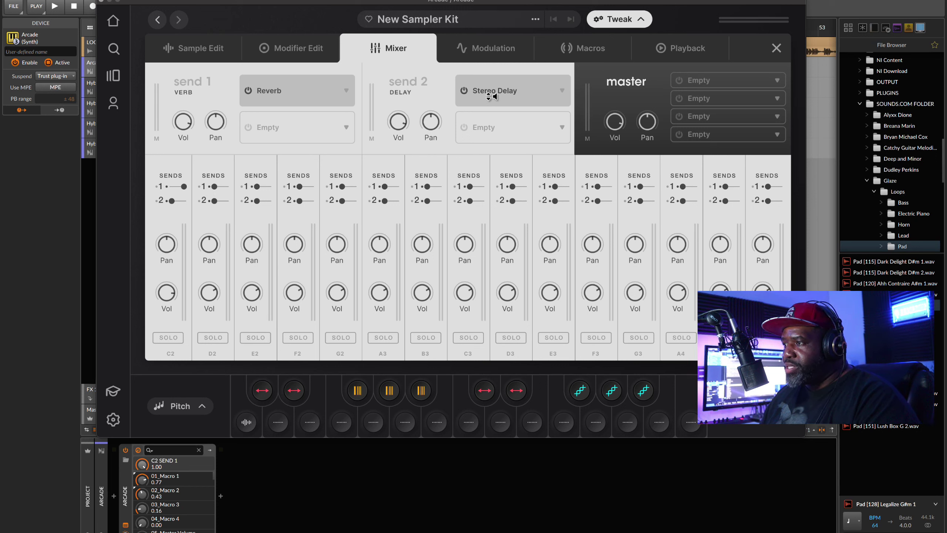
left_click_drag(172, 201, 185, 201)
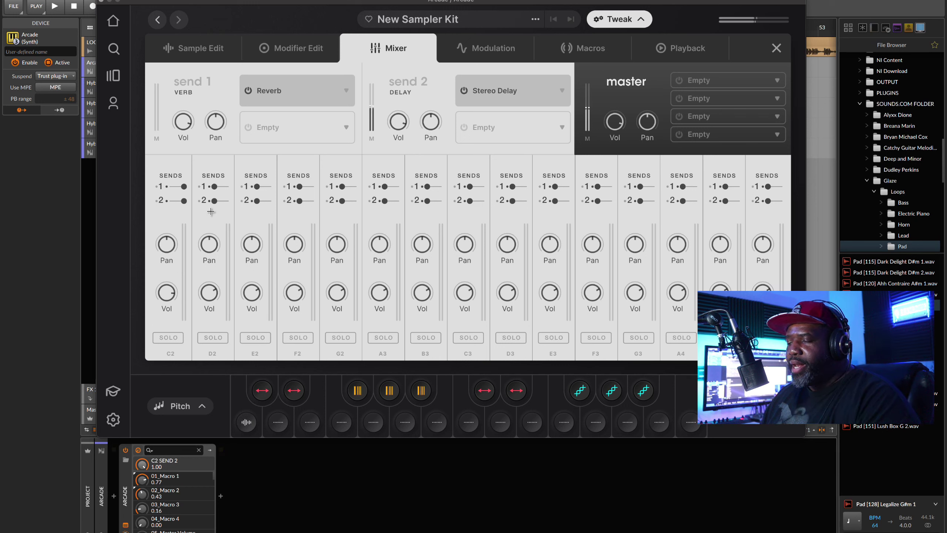
double_click(184, 201)
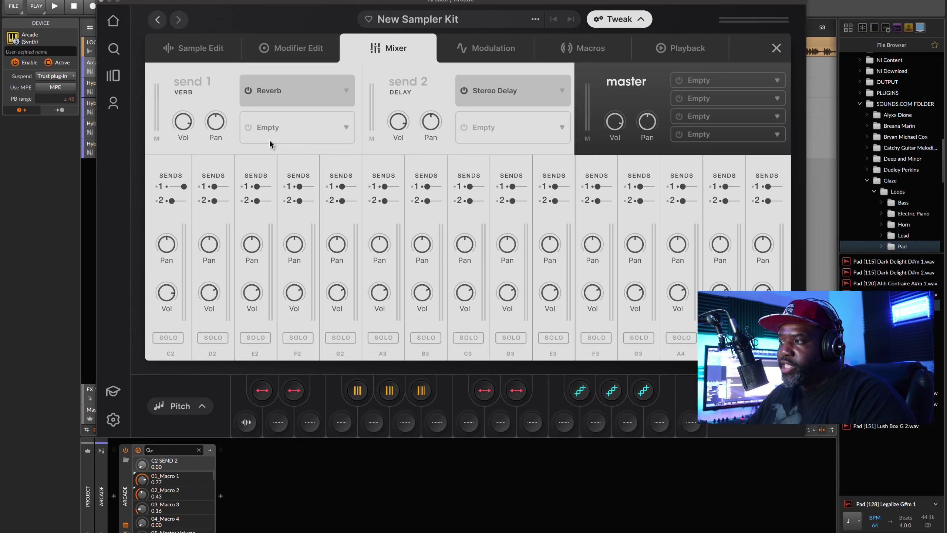
- Look over the kit's modulation and macro settings, and return to editing the pad sample
mouse_move(415, 246)
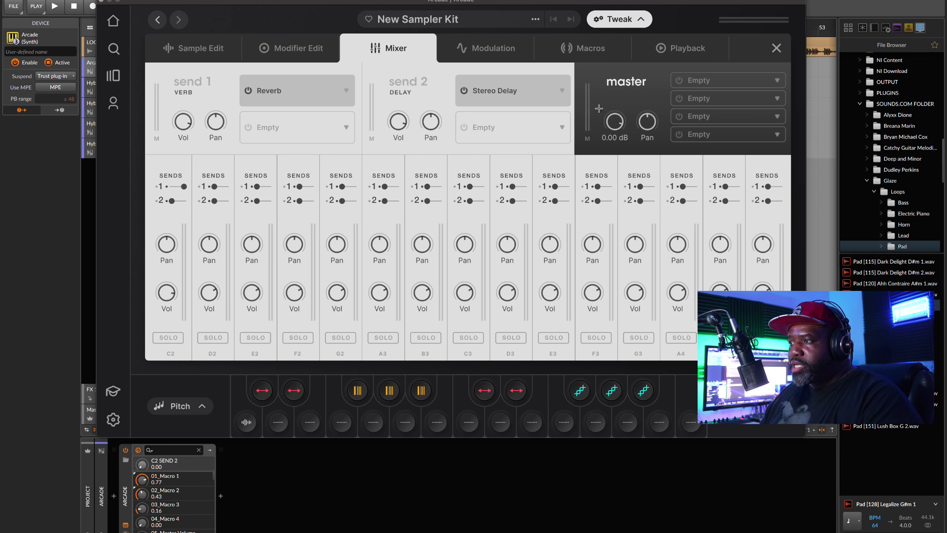
left_click(499, 57)
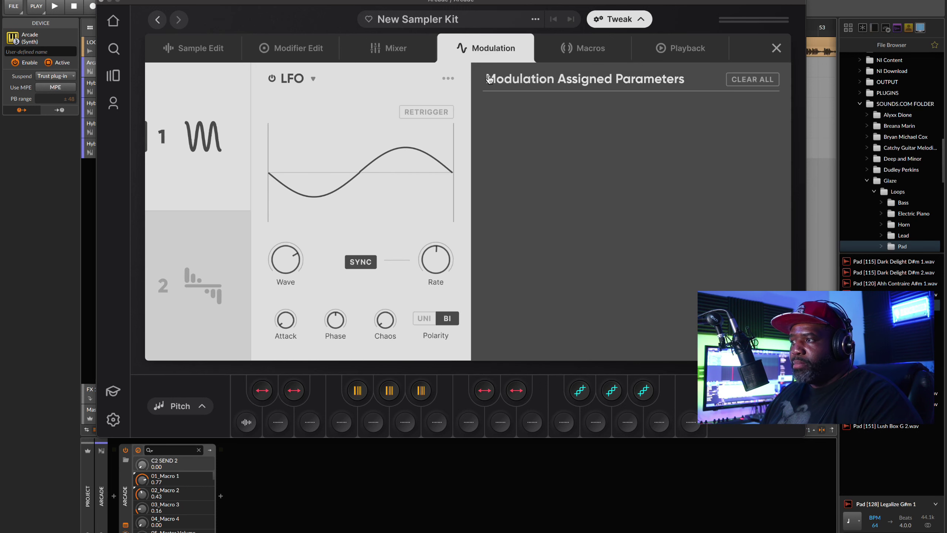
left_click(583, 58)
left_click(204, 48)
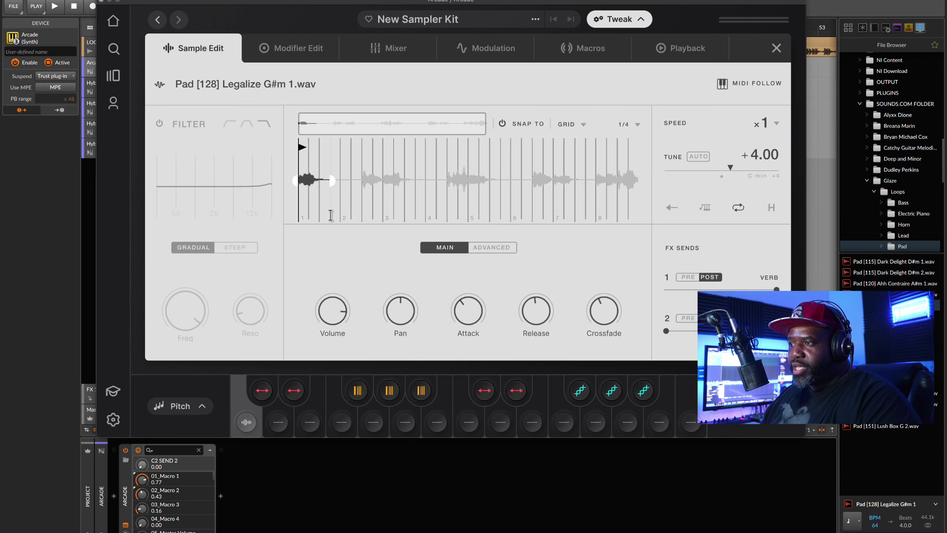